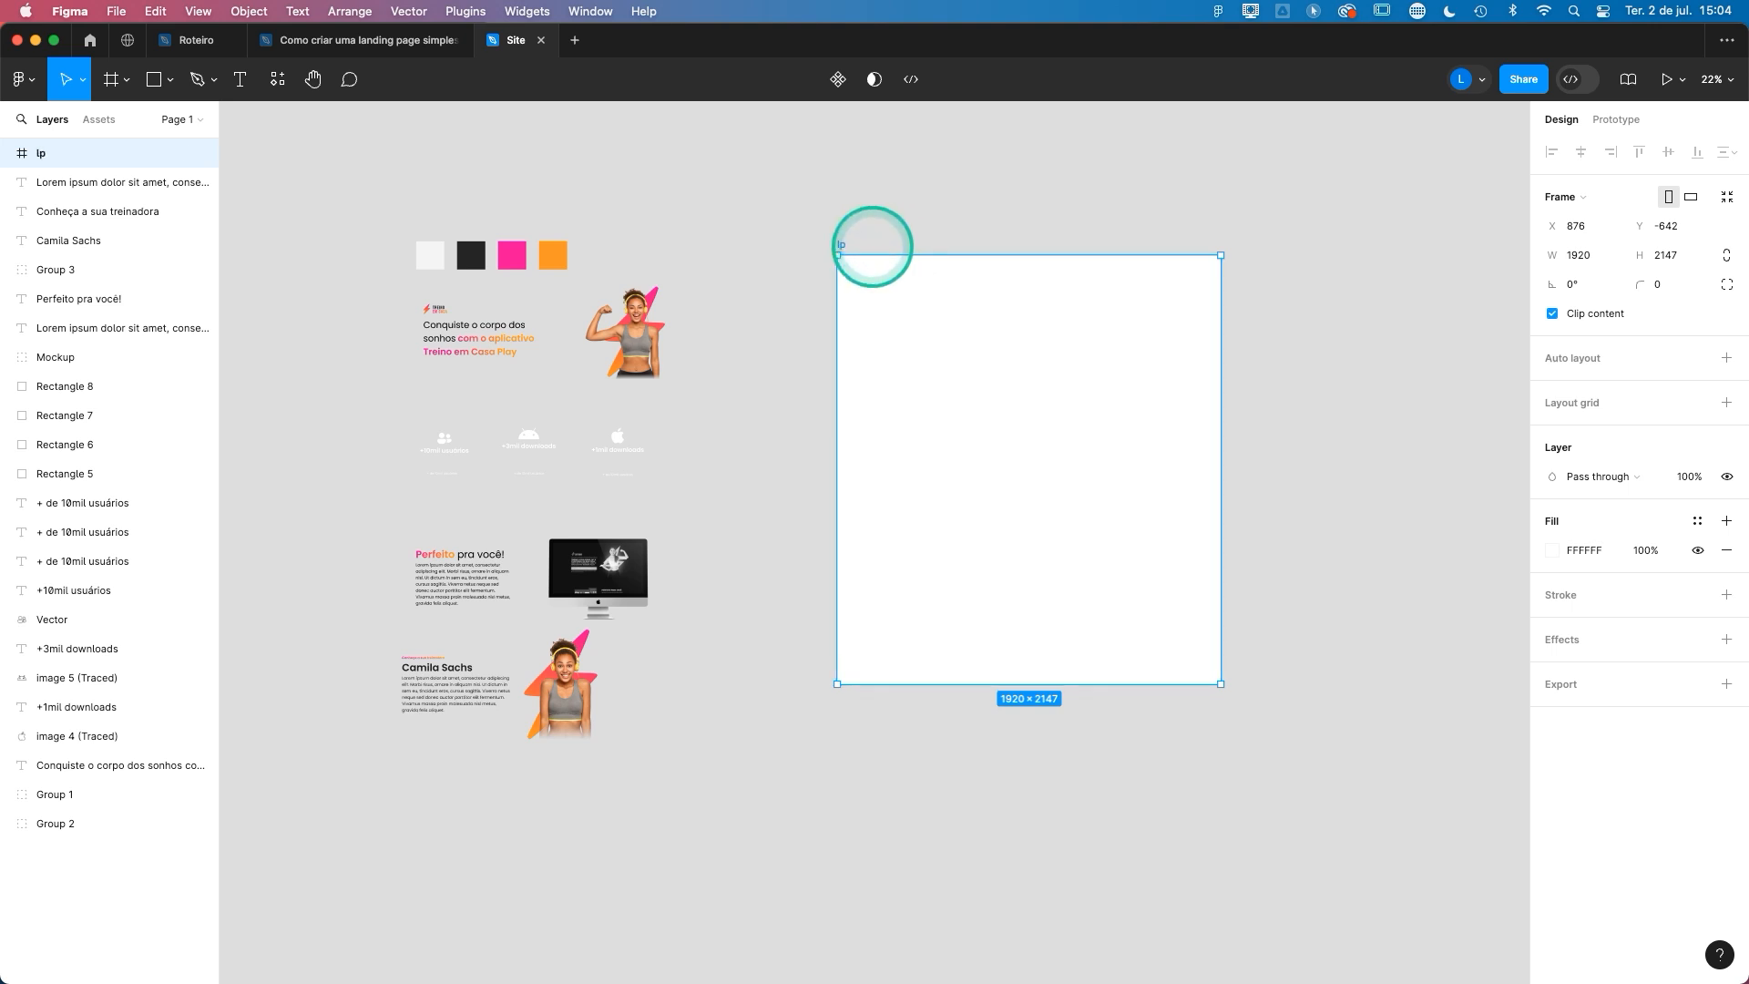
- Add a layout grid to the lp frame as 12 stretched columns with a margin of 390 and a gutter of 20
{"action": "left_click", "coordinate": [882, 224]}
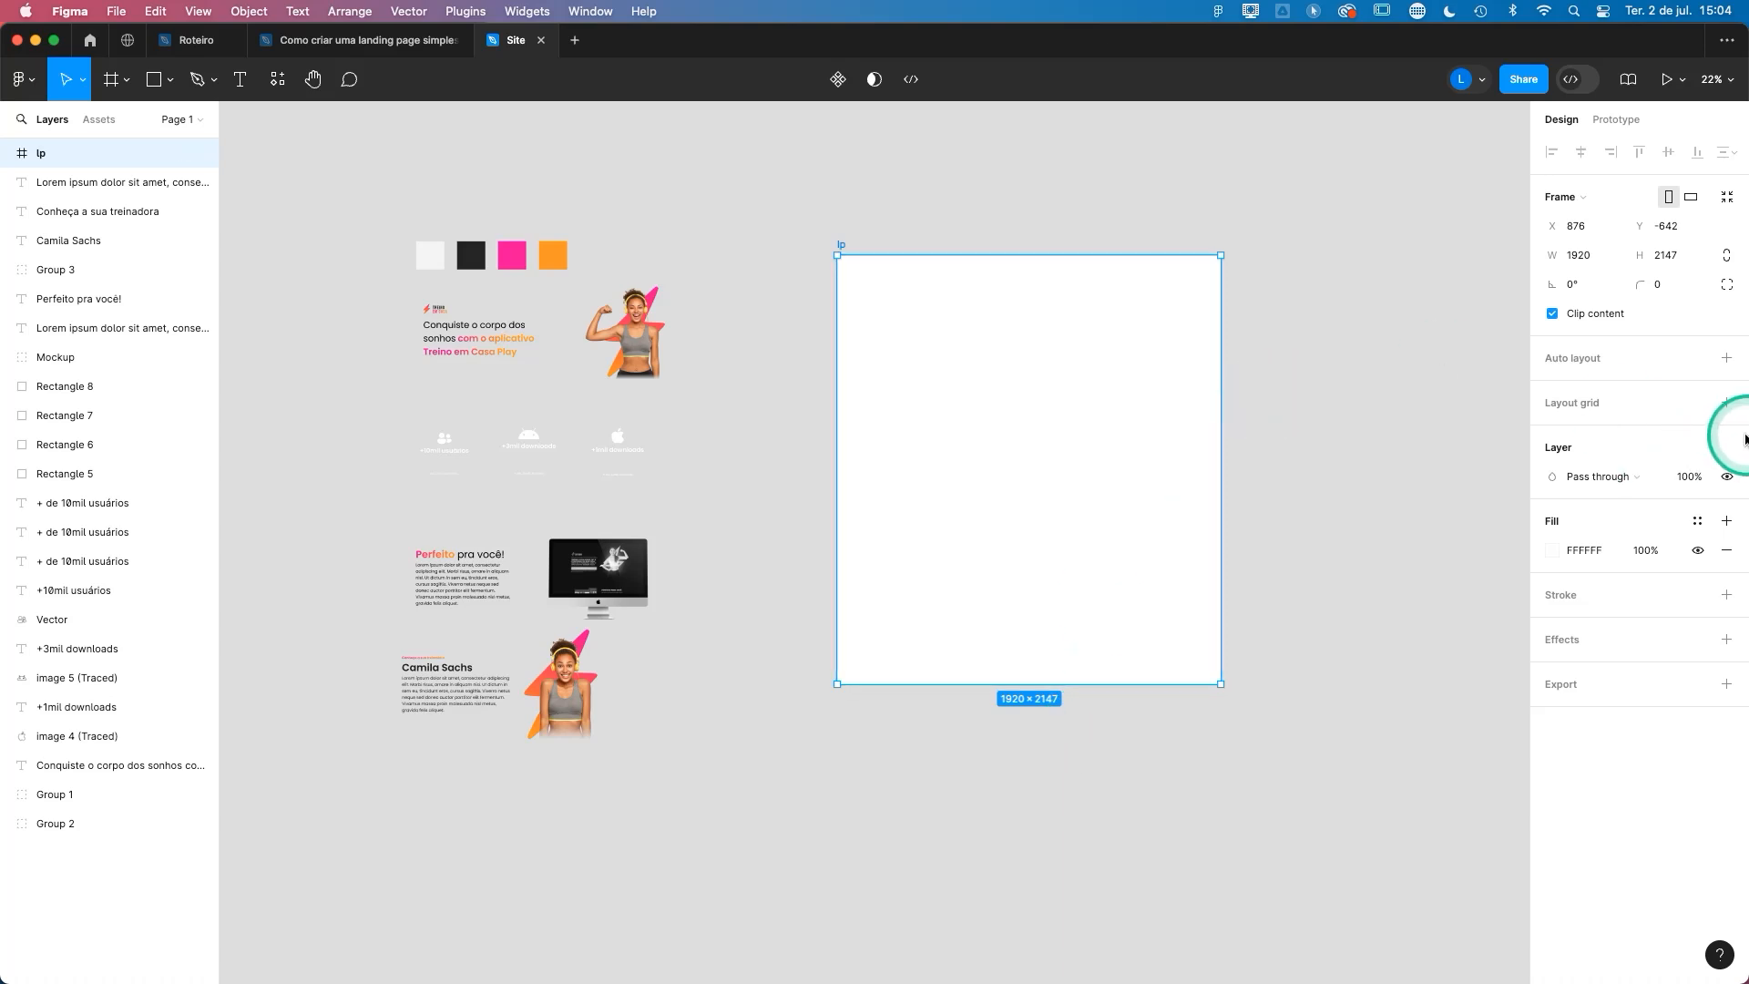
{"action": "left_click", "coordinate": [1727, 404]}
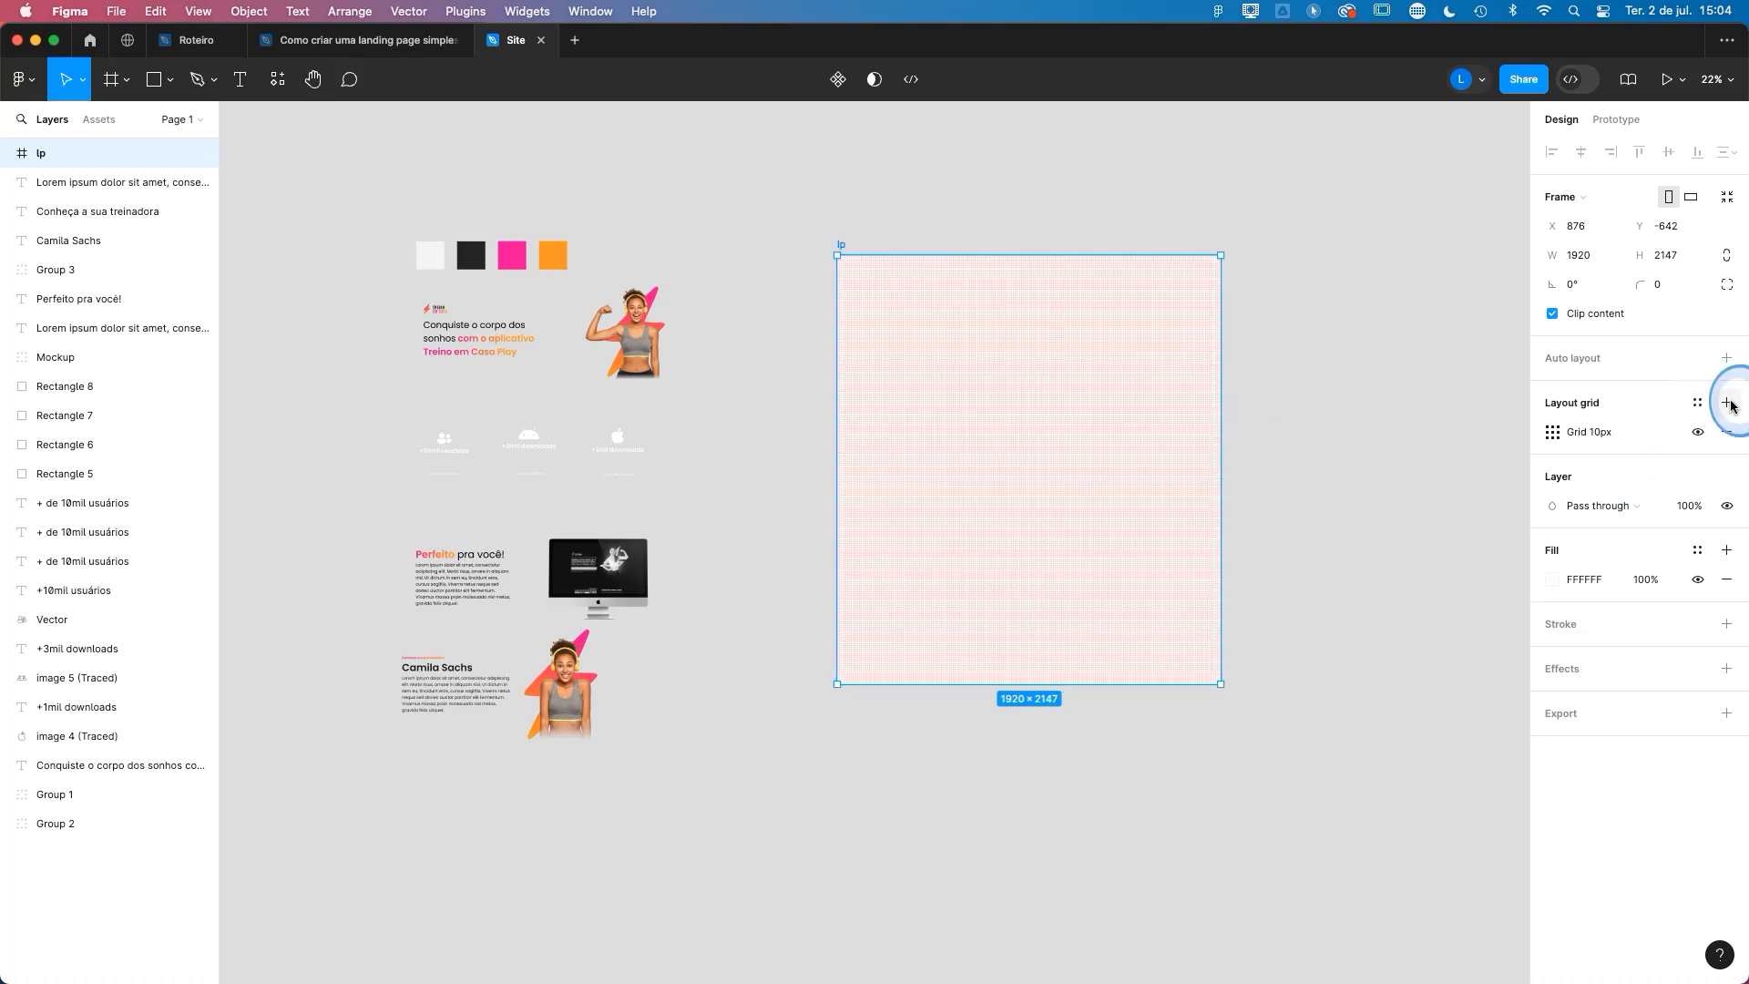
{"action": "left_click", "coordinate": [1551, 434]}
{"action": "left_click_drag", "start_coordinate": [1475, 439], "coordinate": [1282, 407]}
{"action": "left_click", "coordinate": [1155, 411]}
{"action": "left_click", "coordinate": [1176, 425]}
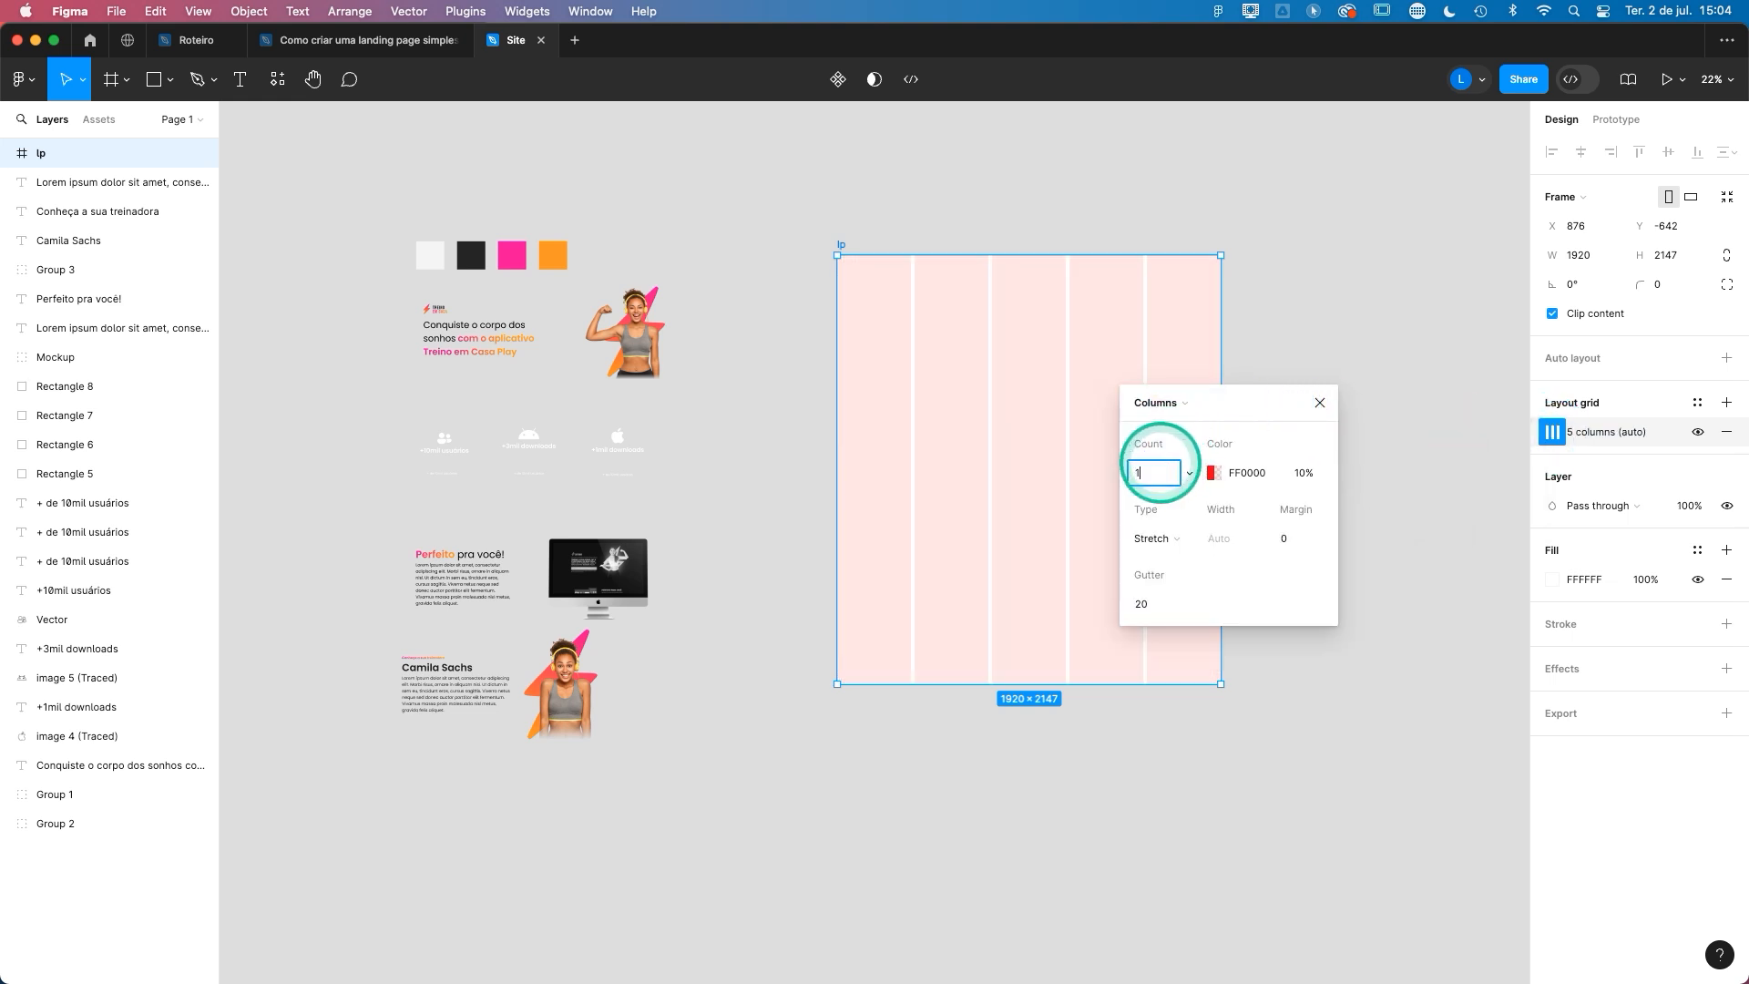
{"action": "key", "text": "Return"}
{"action": "left_click", "coordinate": [1320, 402]}
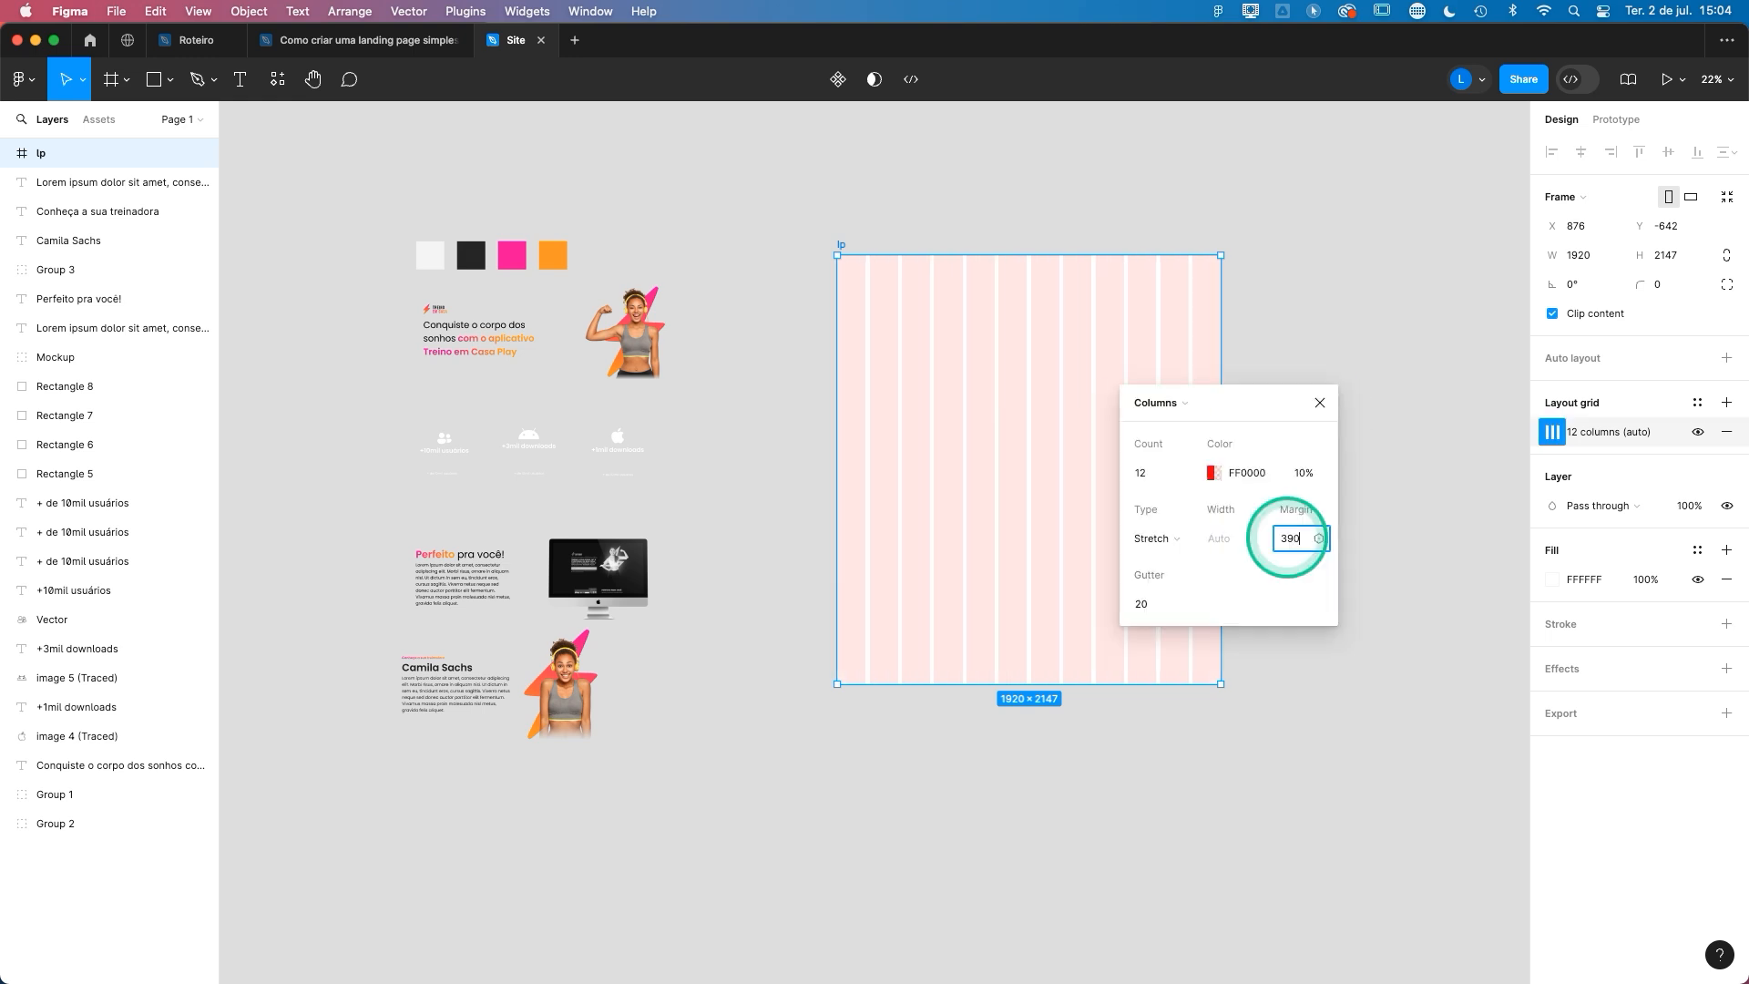
{"action": "left_click", "coordinate": [1329, 432]}
{"action": "left_click", "coordinate": [1320, 403]}
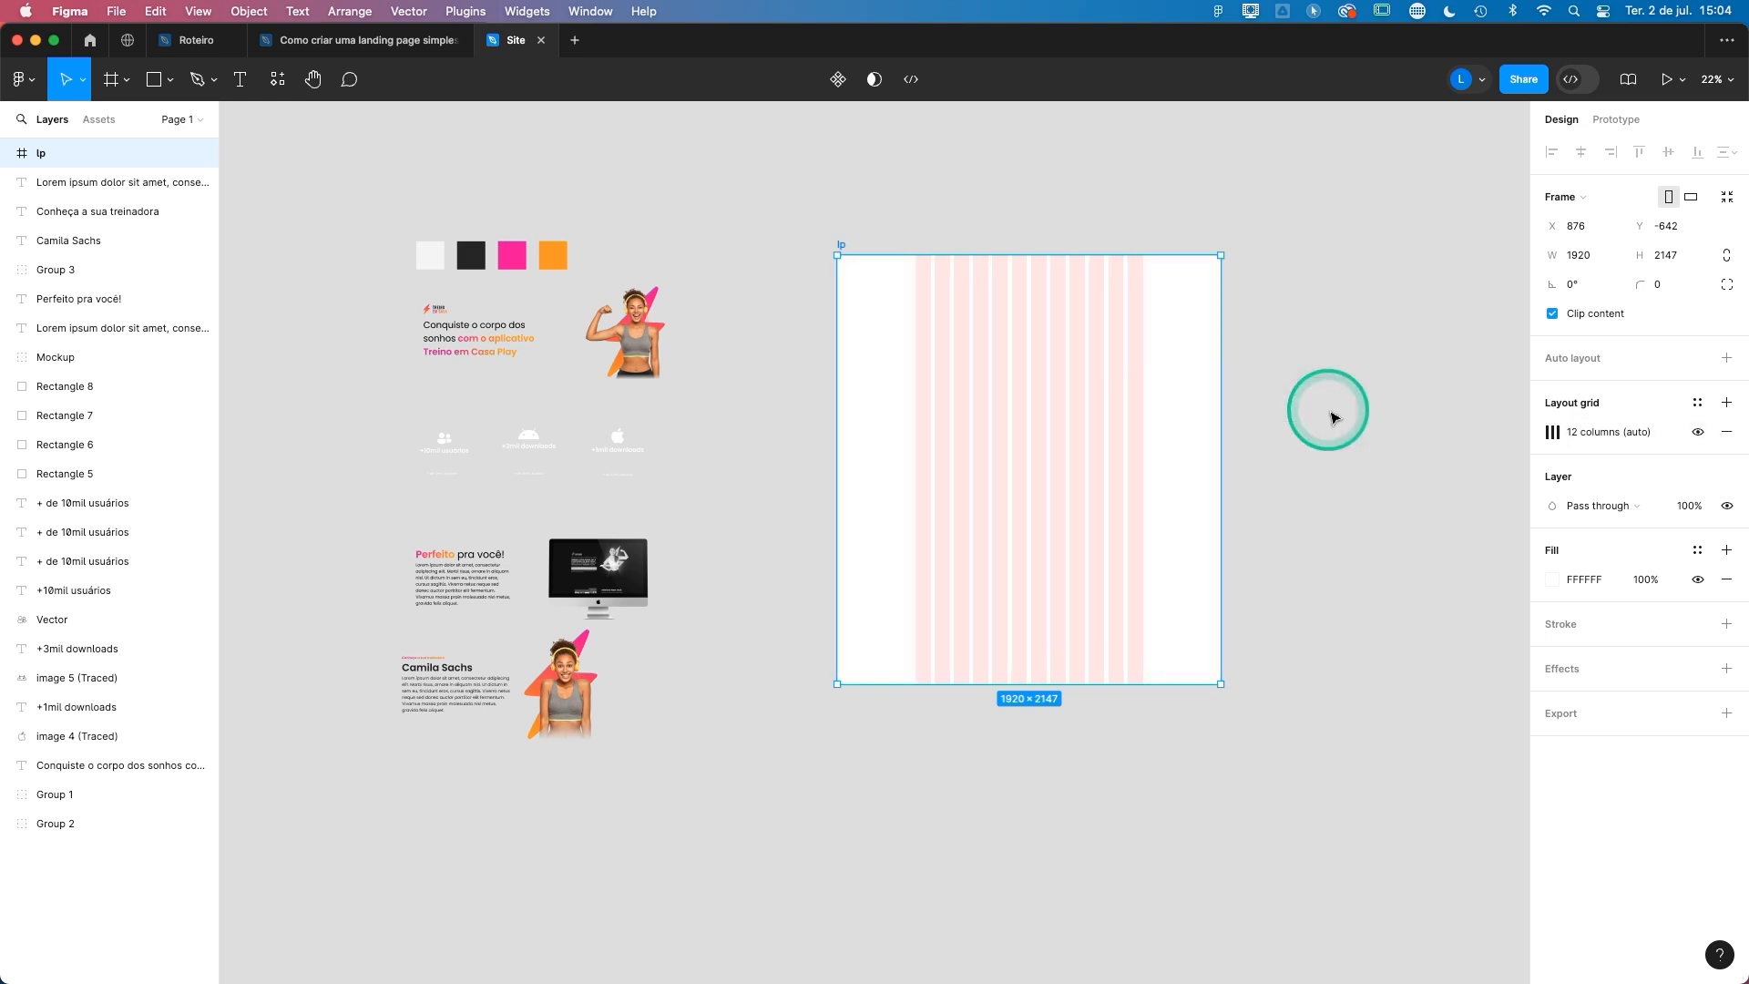
- Lower the color opacity of the lp frame's column grid
{"action": "left_click", "coordinate": [1553, 433]}
{"action": "left_click", "coordinate": [1502, 508]}
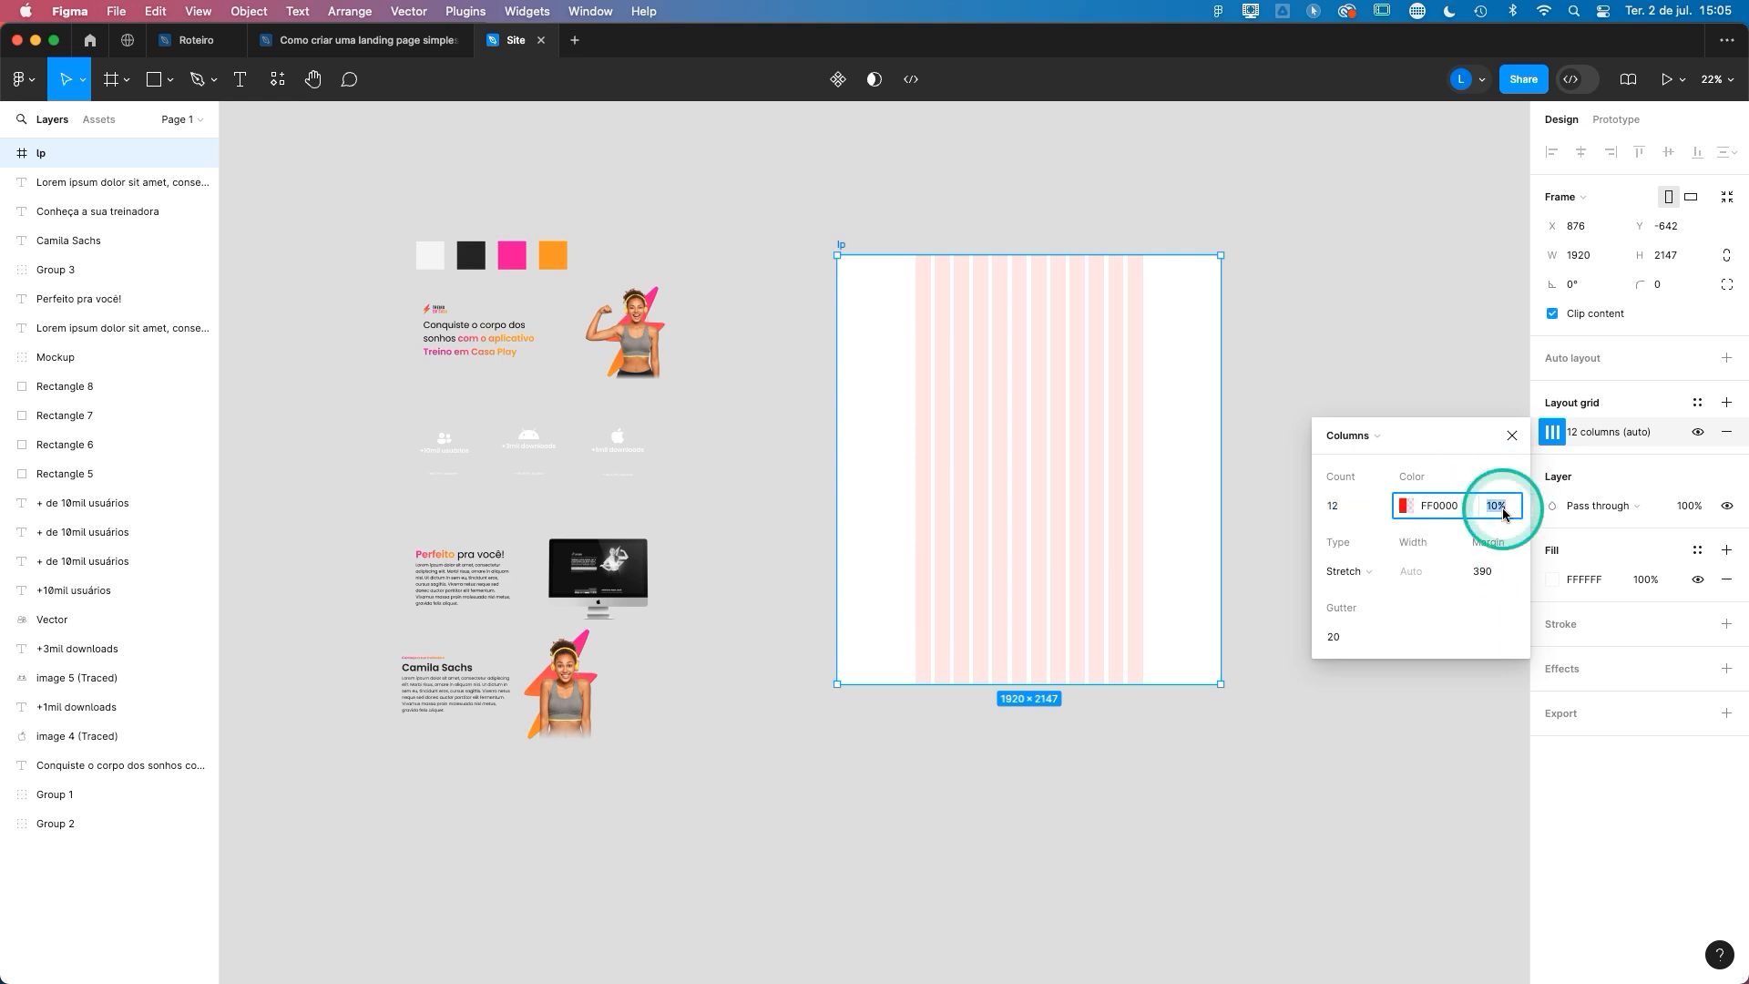
{"action": "key", "text": "Return"}
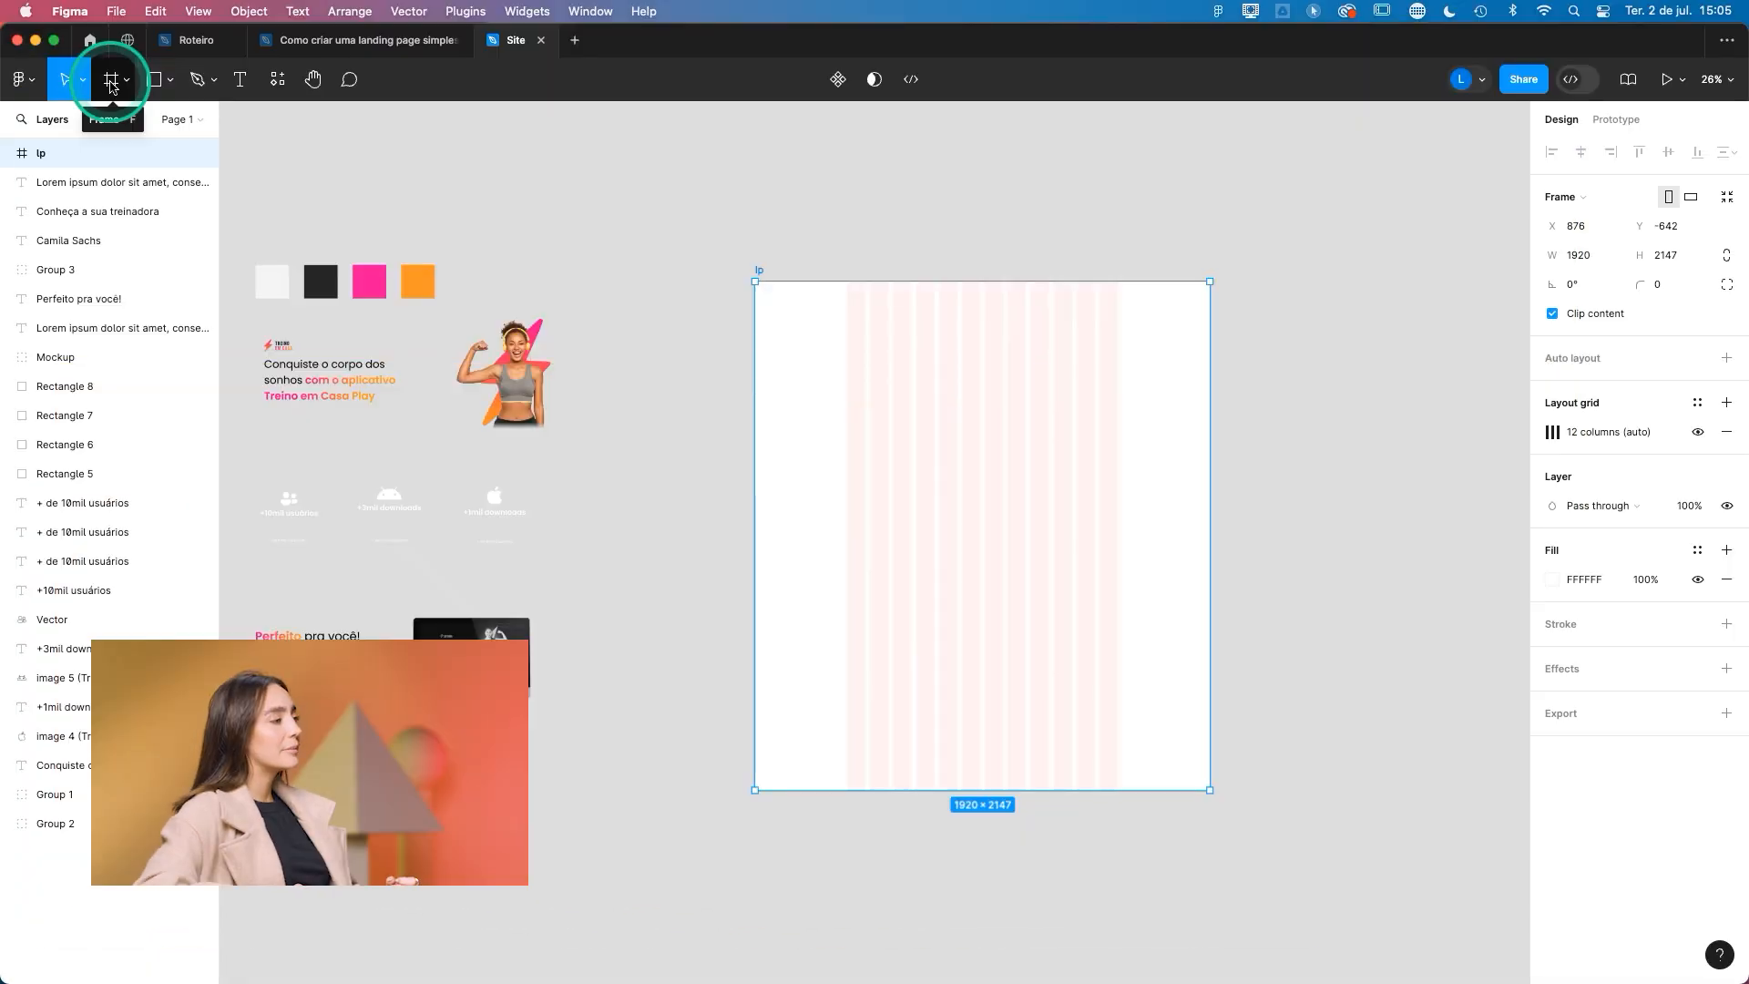
- Draw a frame about 1708 × 754 px inside the upper part of lp and name it "seção 1"
{"action": "left_click", "coordinate": [111, 82]}
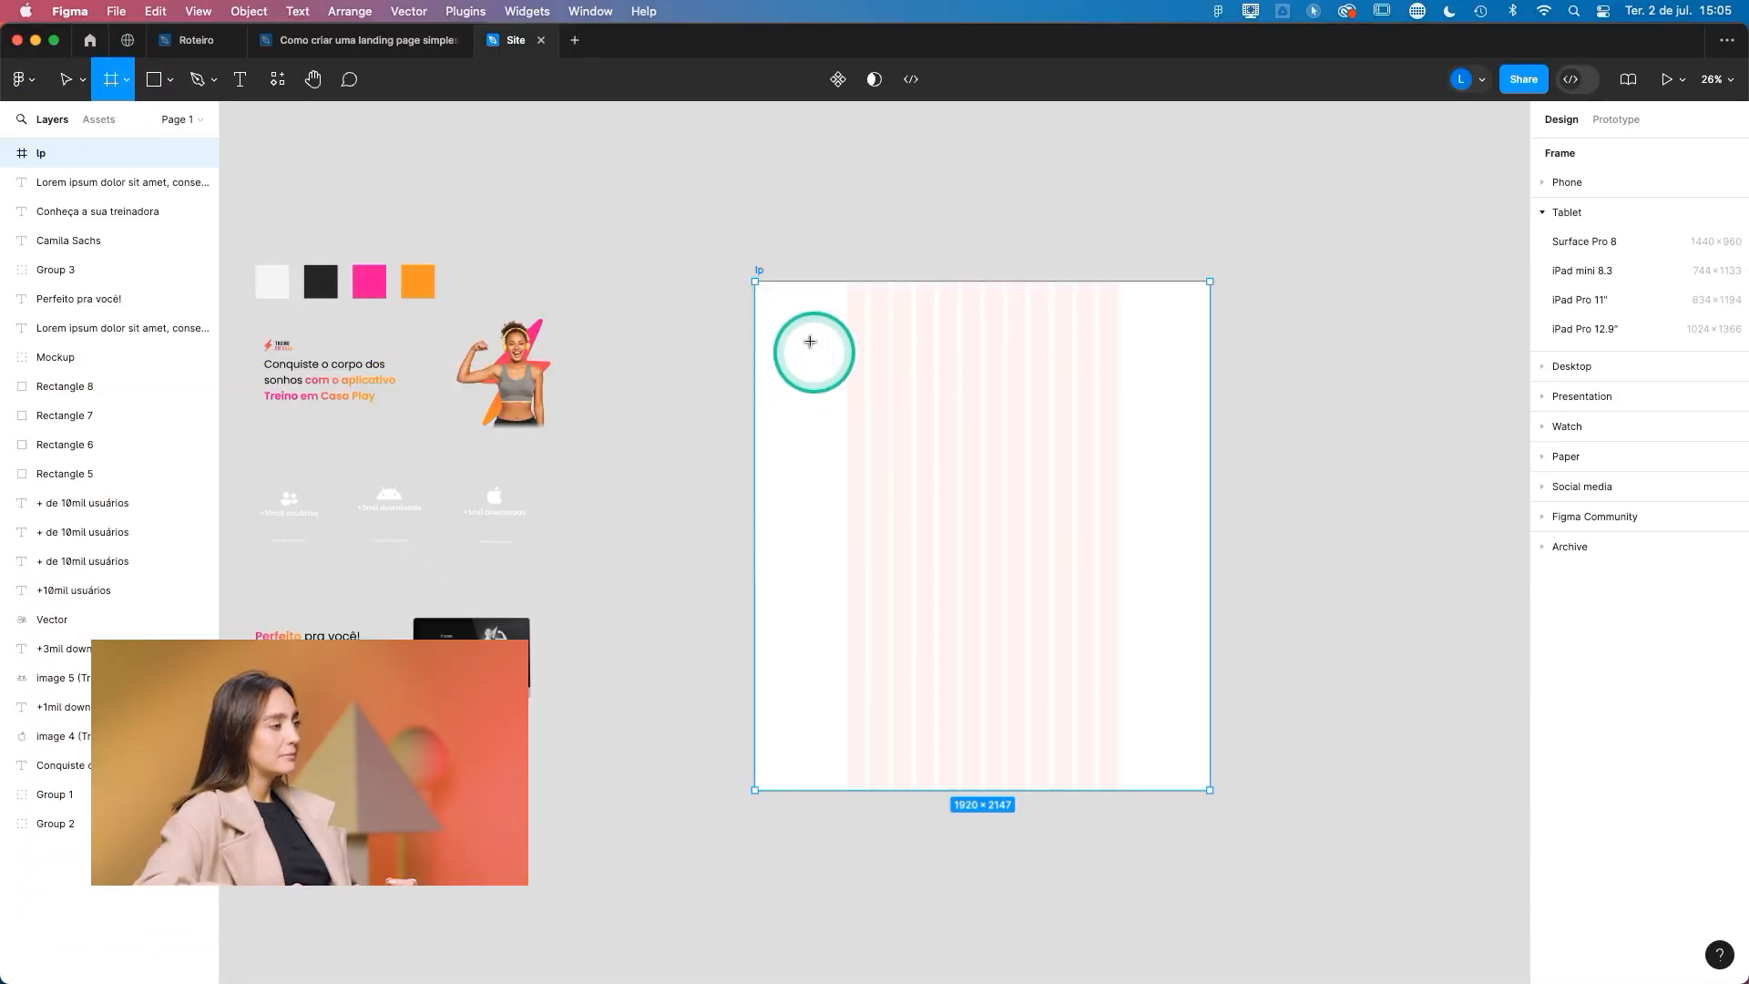
{"action": "mouse_move", "coordinate": [786, 319]}
{"action": "left_mouse_down"}
{"action": "mouse_move", "coordinate": [990, 443]}
{"action": "mouse_move", "coordinate": [1224, 496]}
{"action": "mouse_move", "coordinate": [1191, 498]}
{"action": "left_mouse_up"}
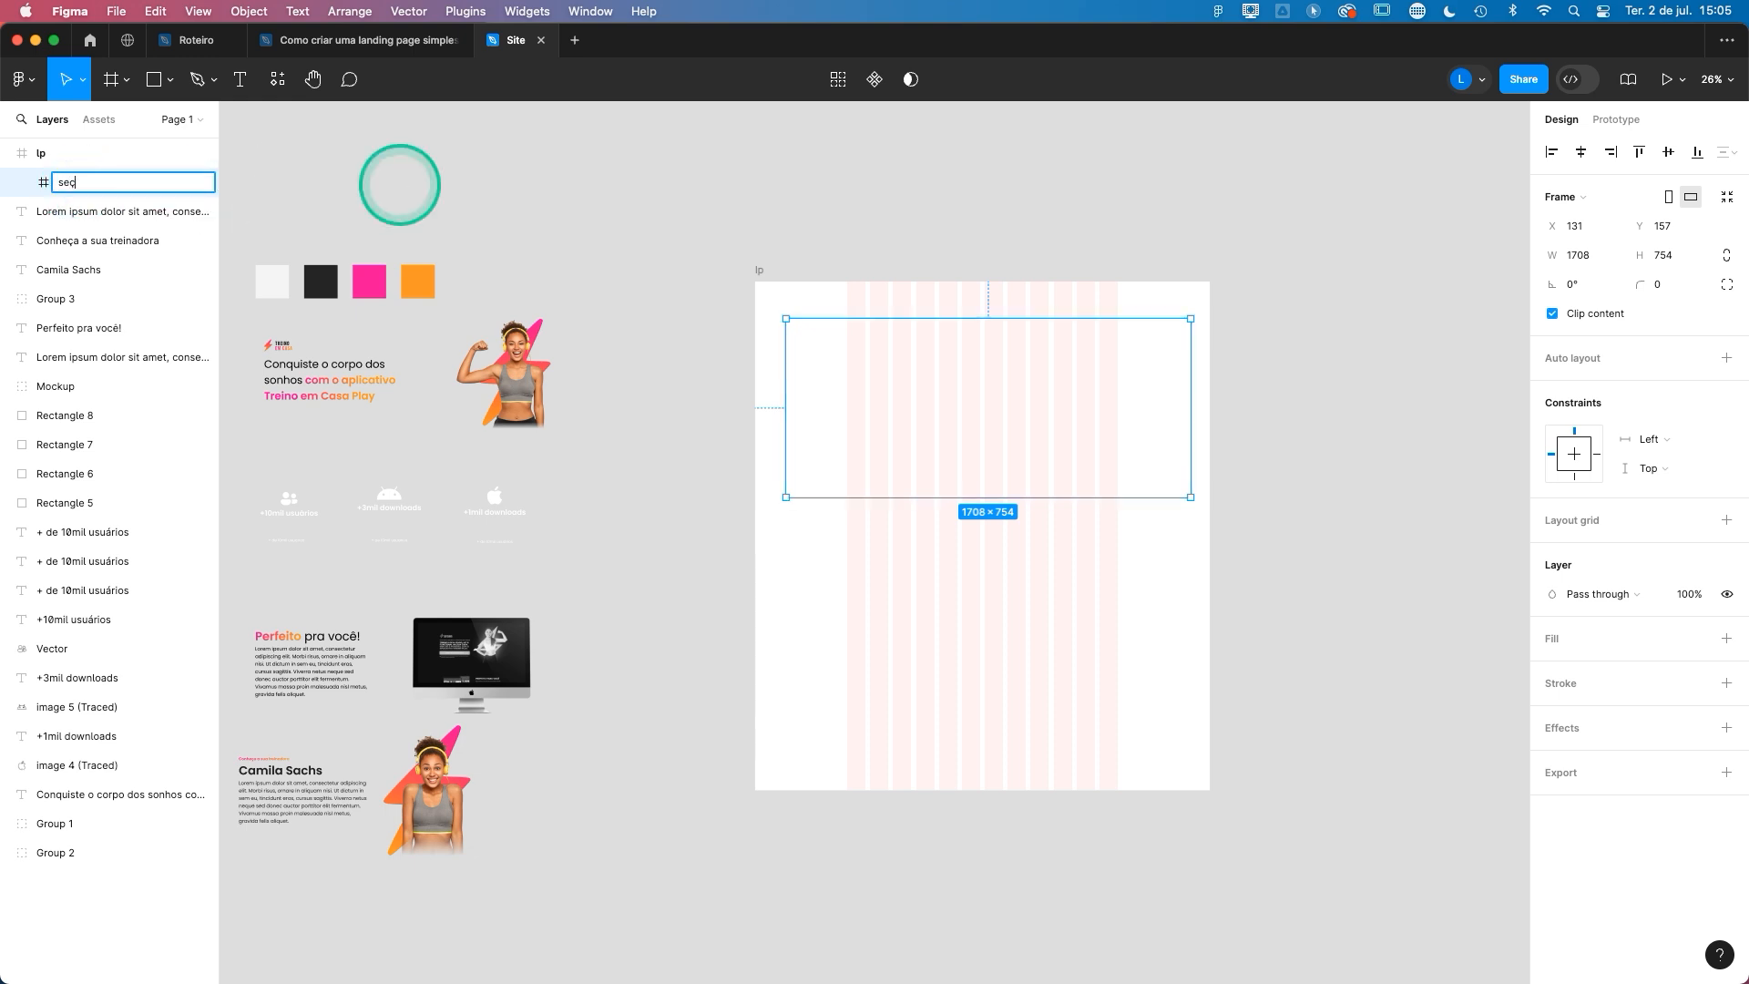
{"action": "key", "text": "Return"}
- Apply auto layout to the lp frame and set its width to 1920
{"action": "left_click", "coordinate": [757, 268]}
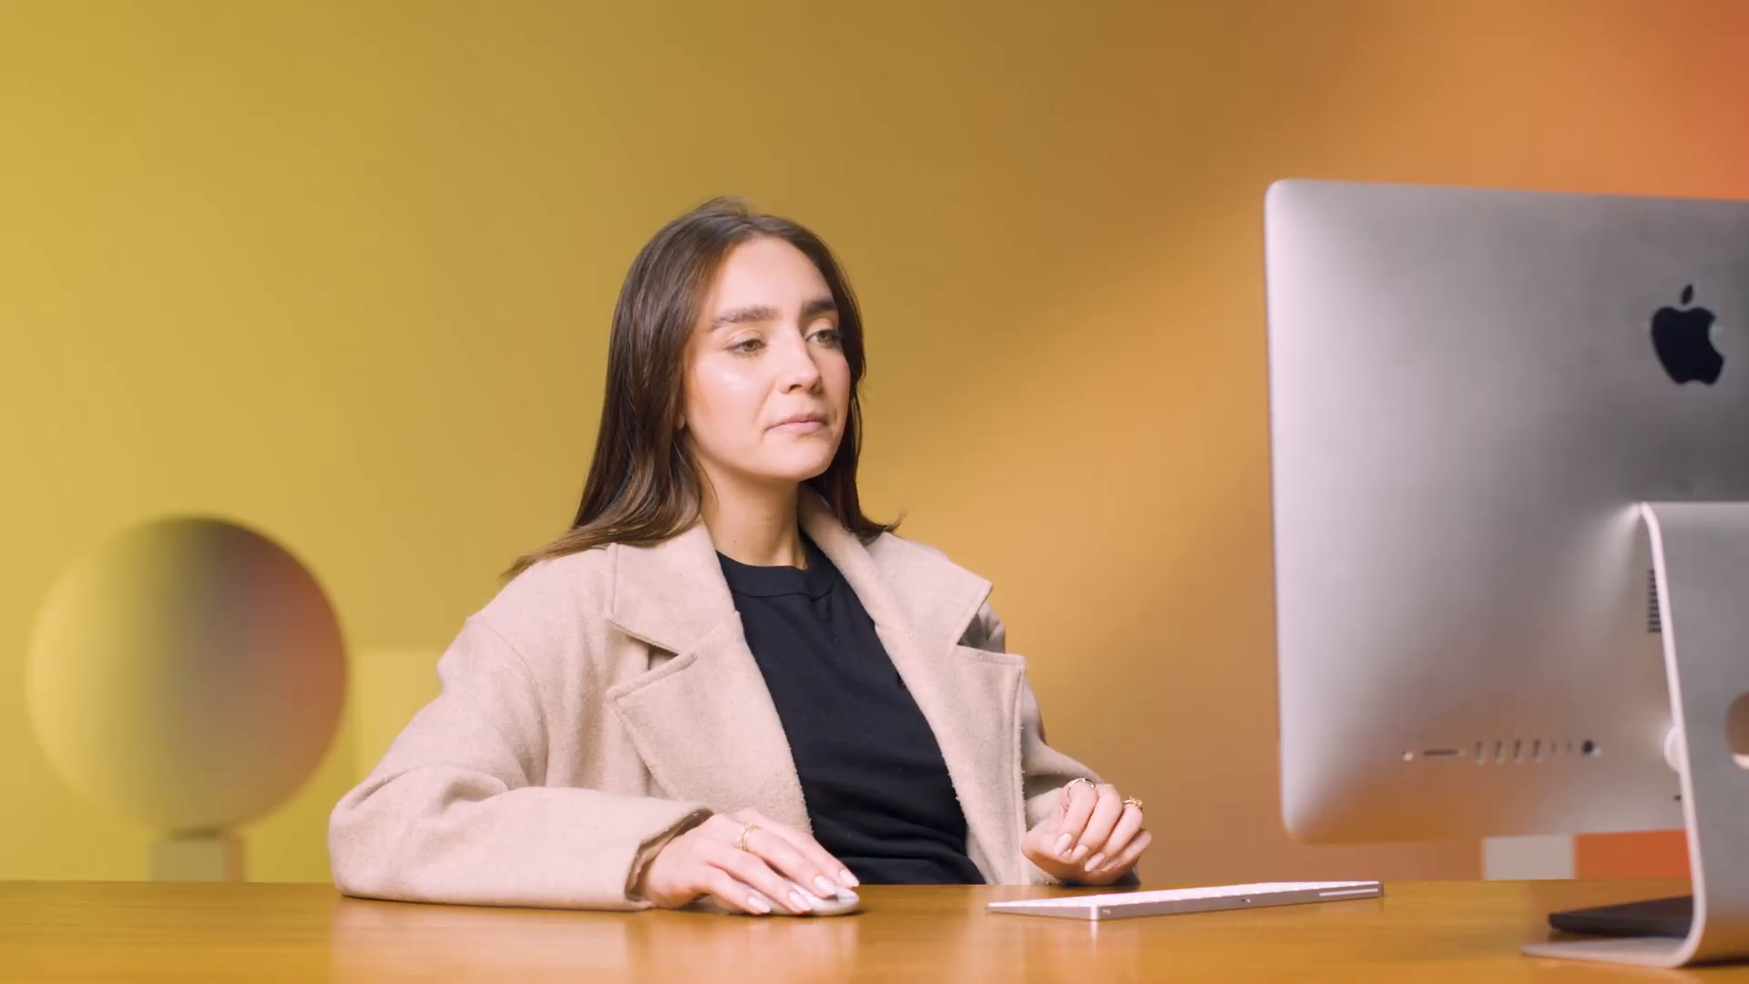
{"action": "left_click", "coordinate": [759, 267]}
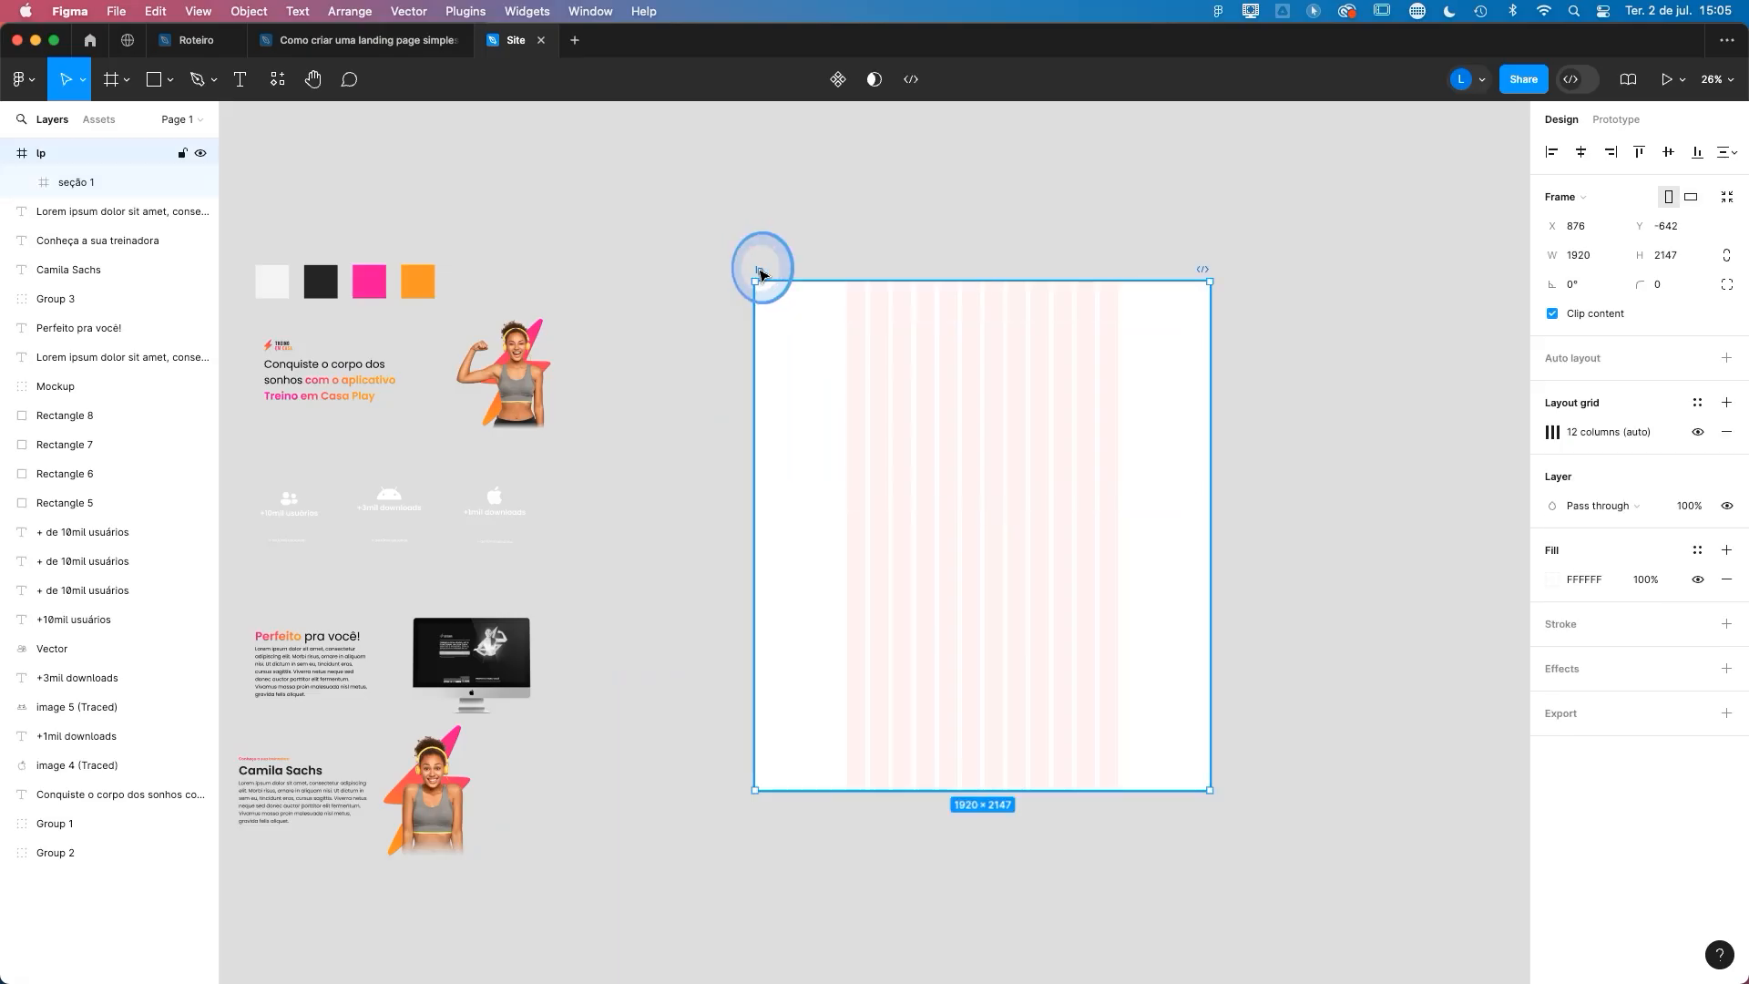
{"action": "left_click", "coordinate": [844, 570]}
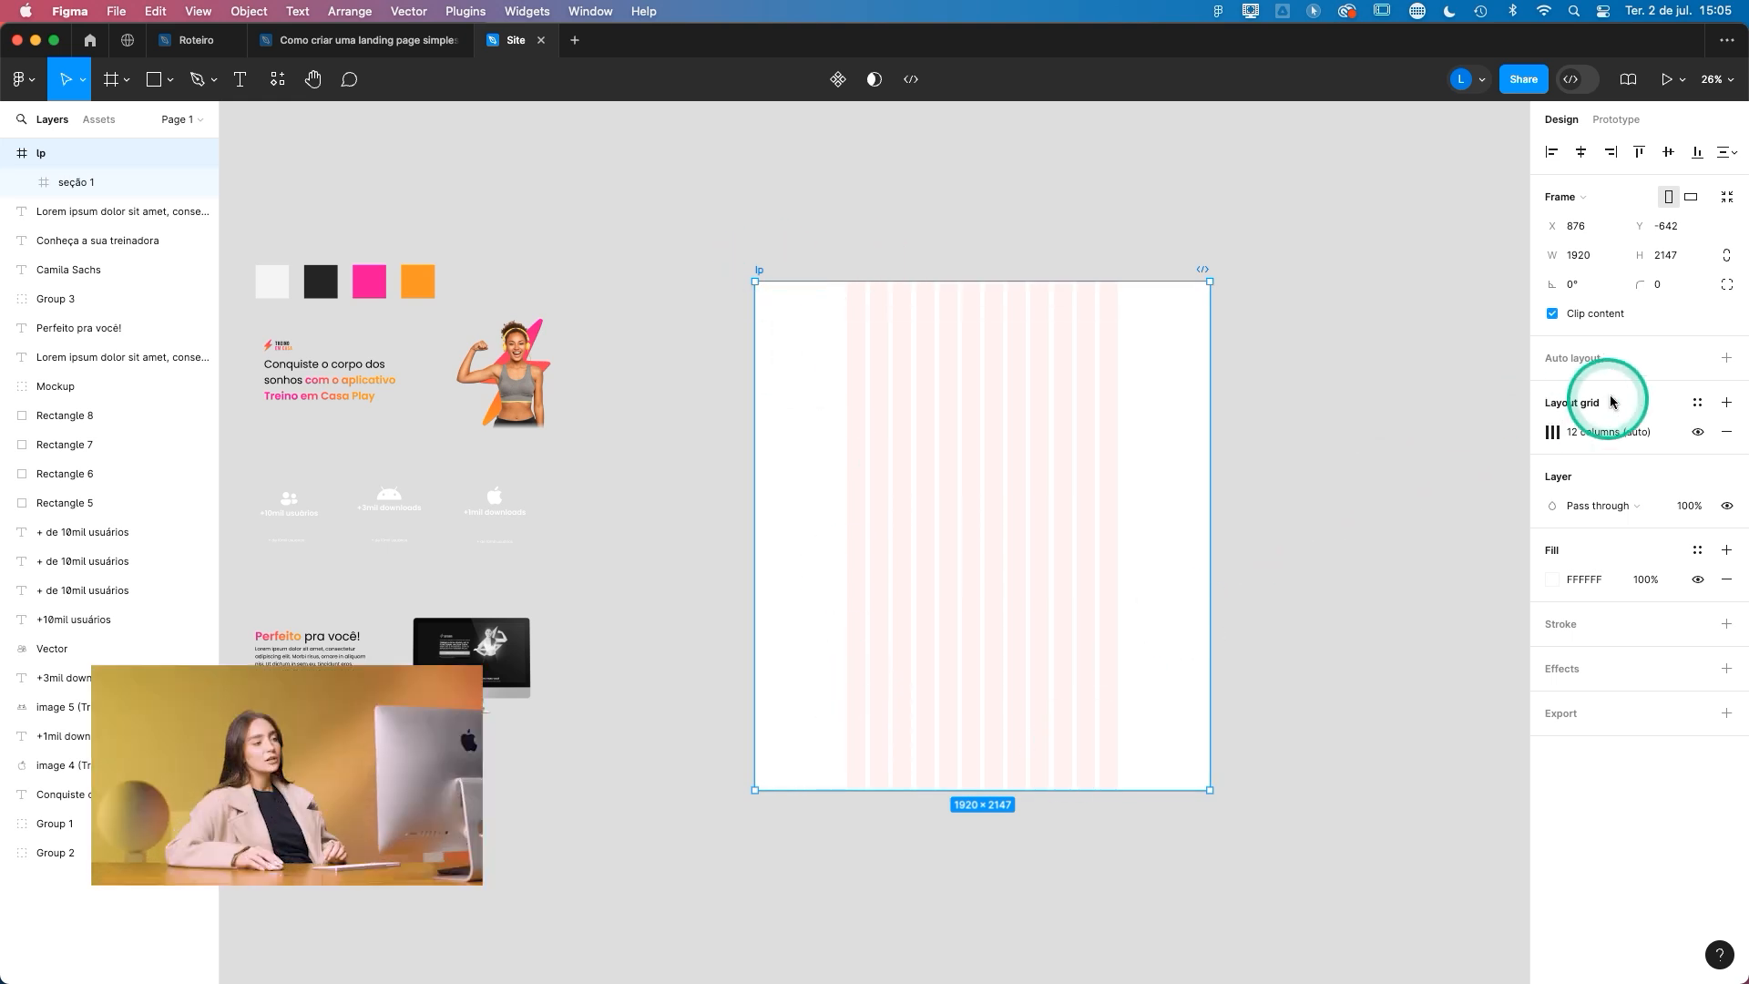
{"action": "left_click", "coordinate": [1727, 358]}
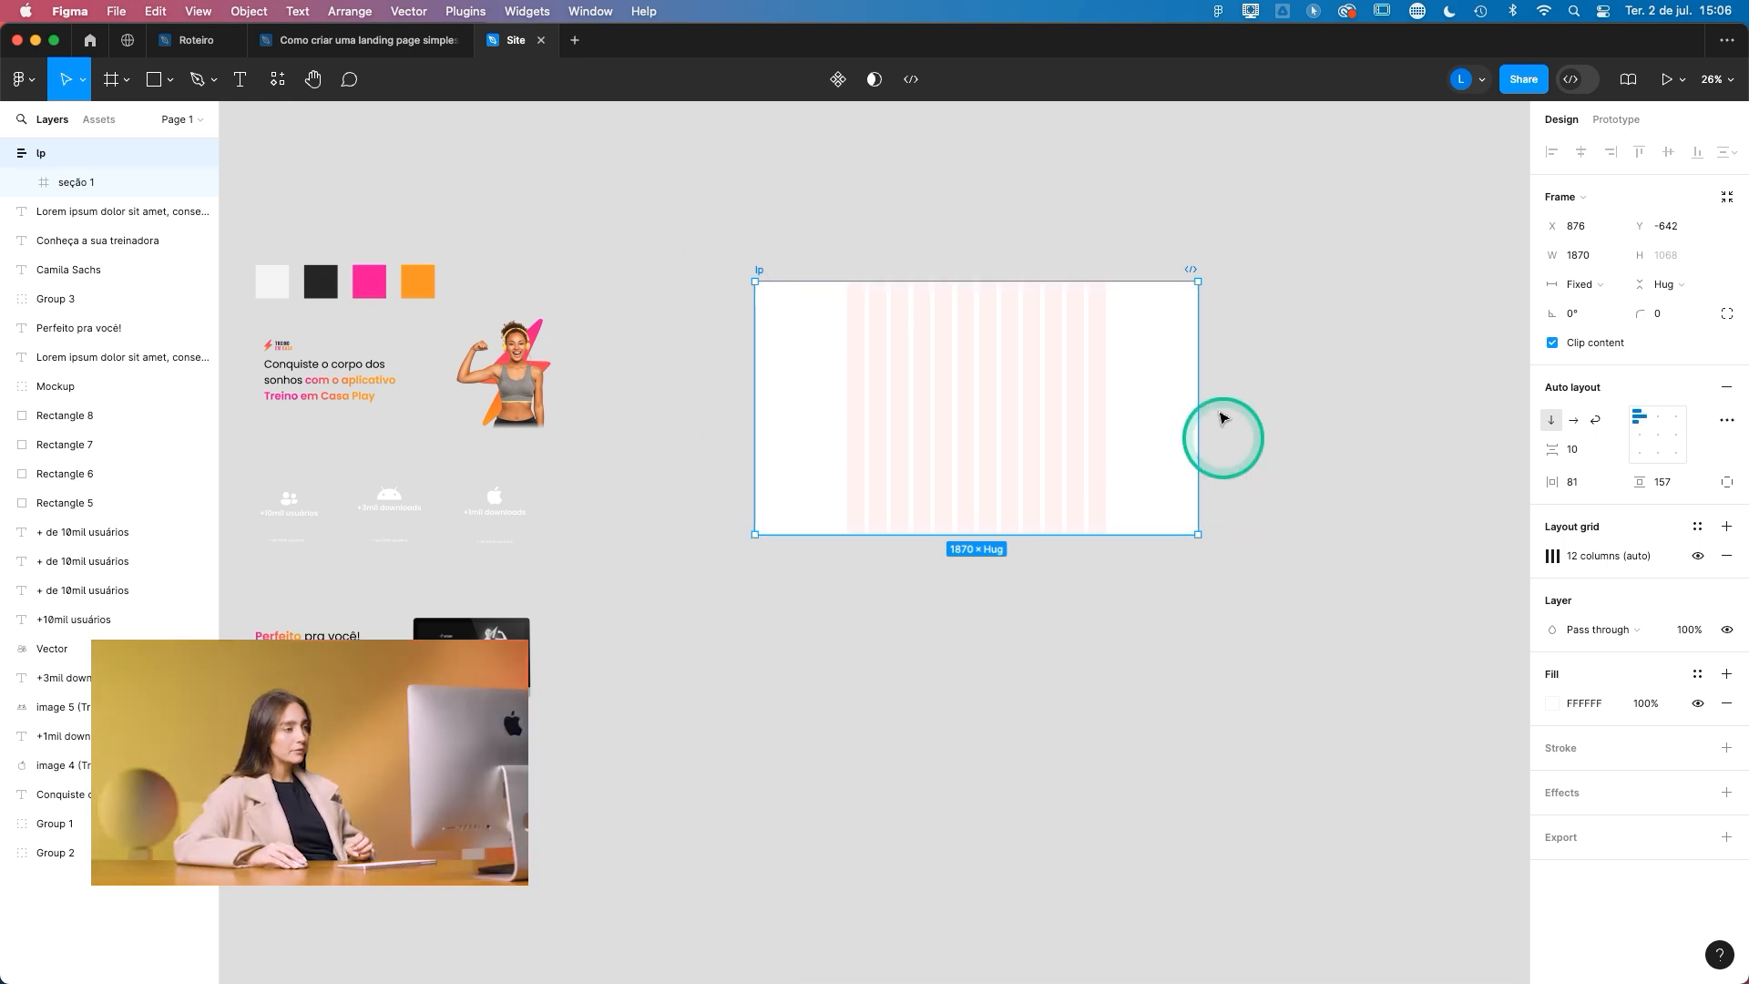
{"action": "left_click", "coordinate": [1545, 256]}
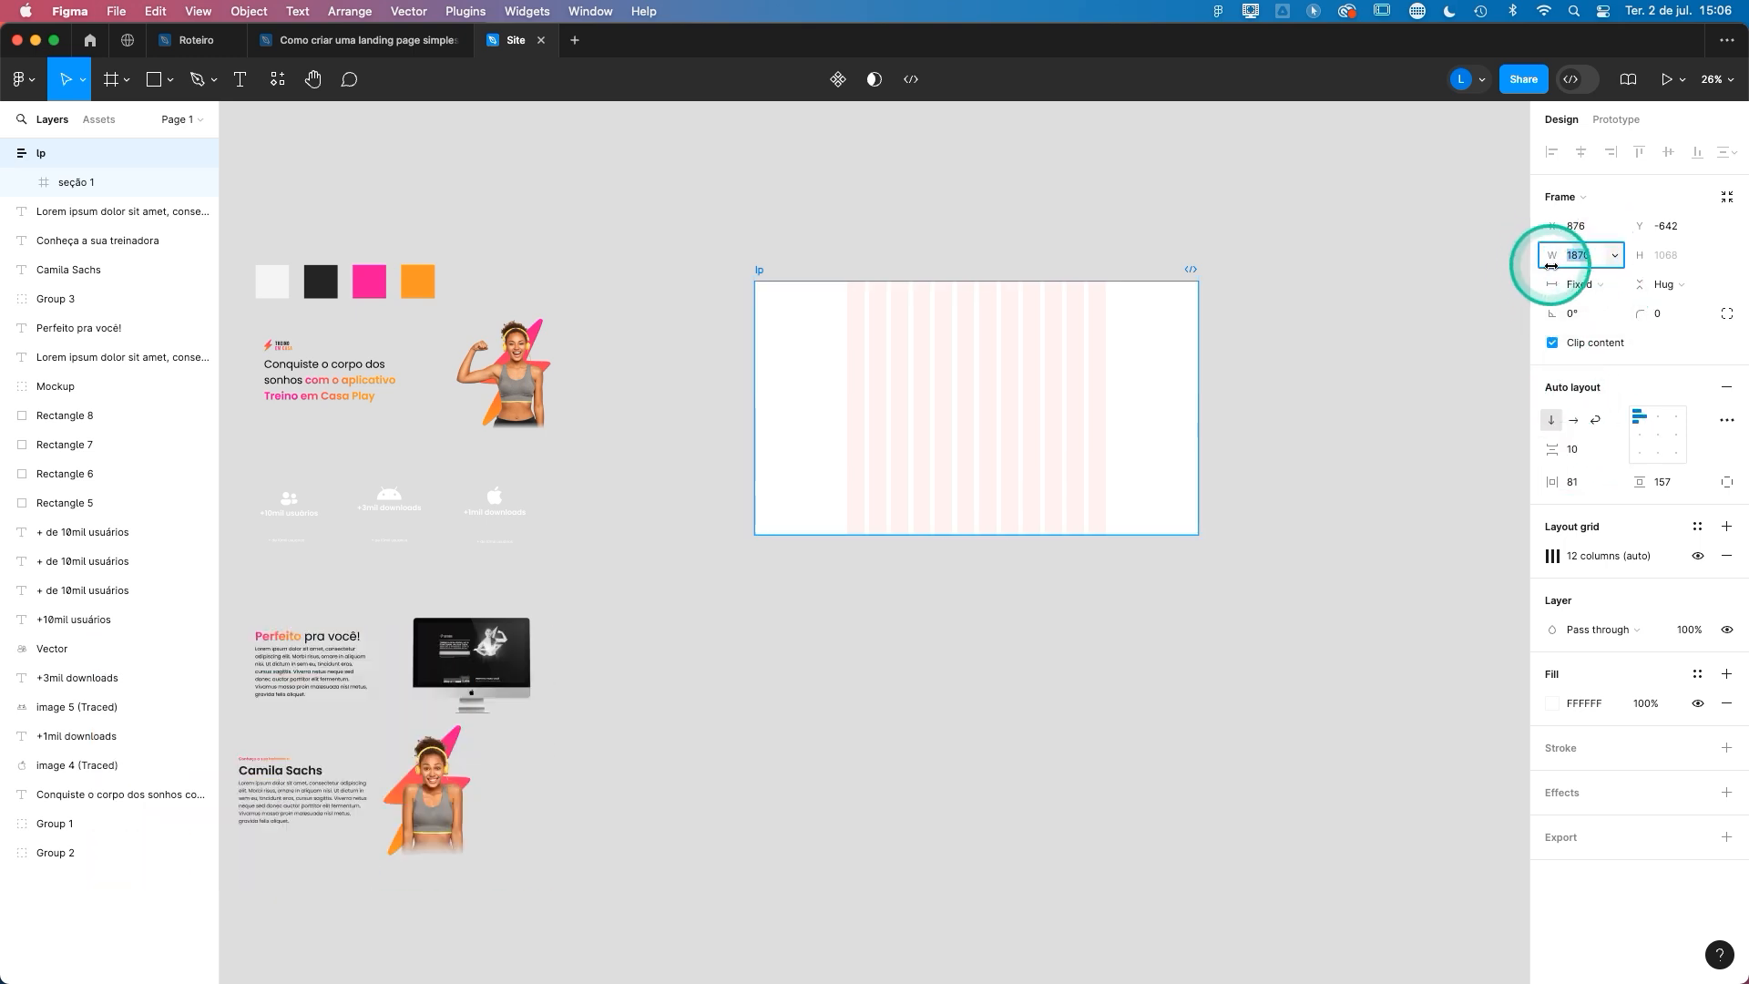
{"action": "key", "text": "Return"}
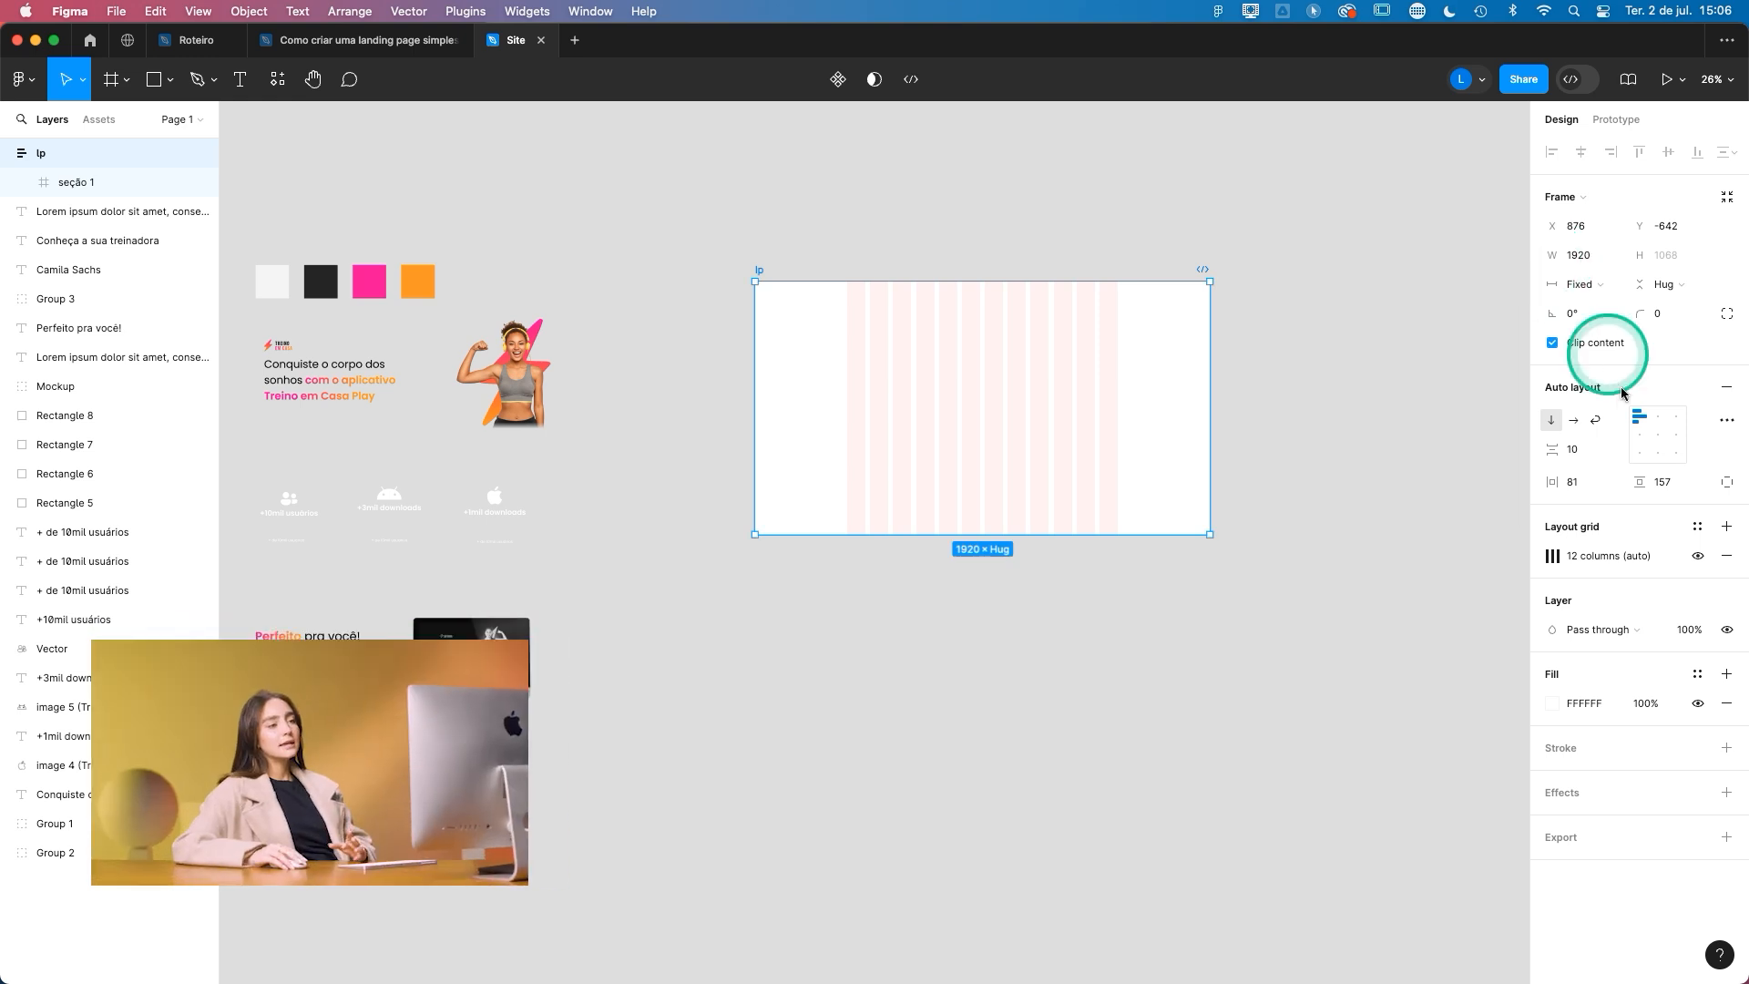
- Set the lp auto layout's item spacing, horizontal padding and vertical padding to 0
{"action": "left_click", "coordinate": [1596, 448]}
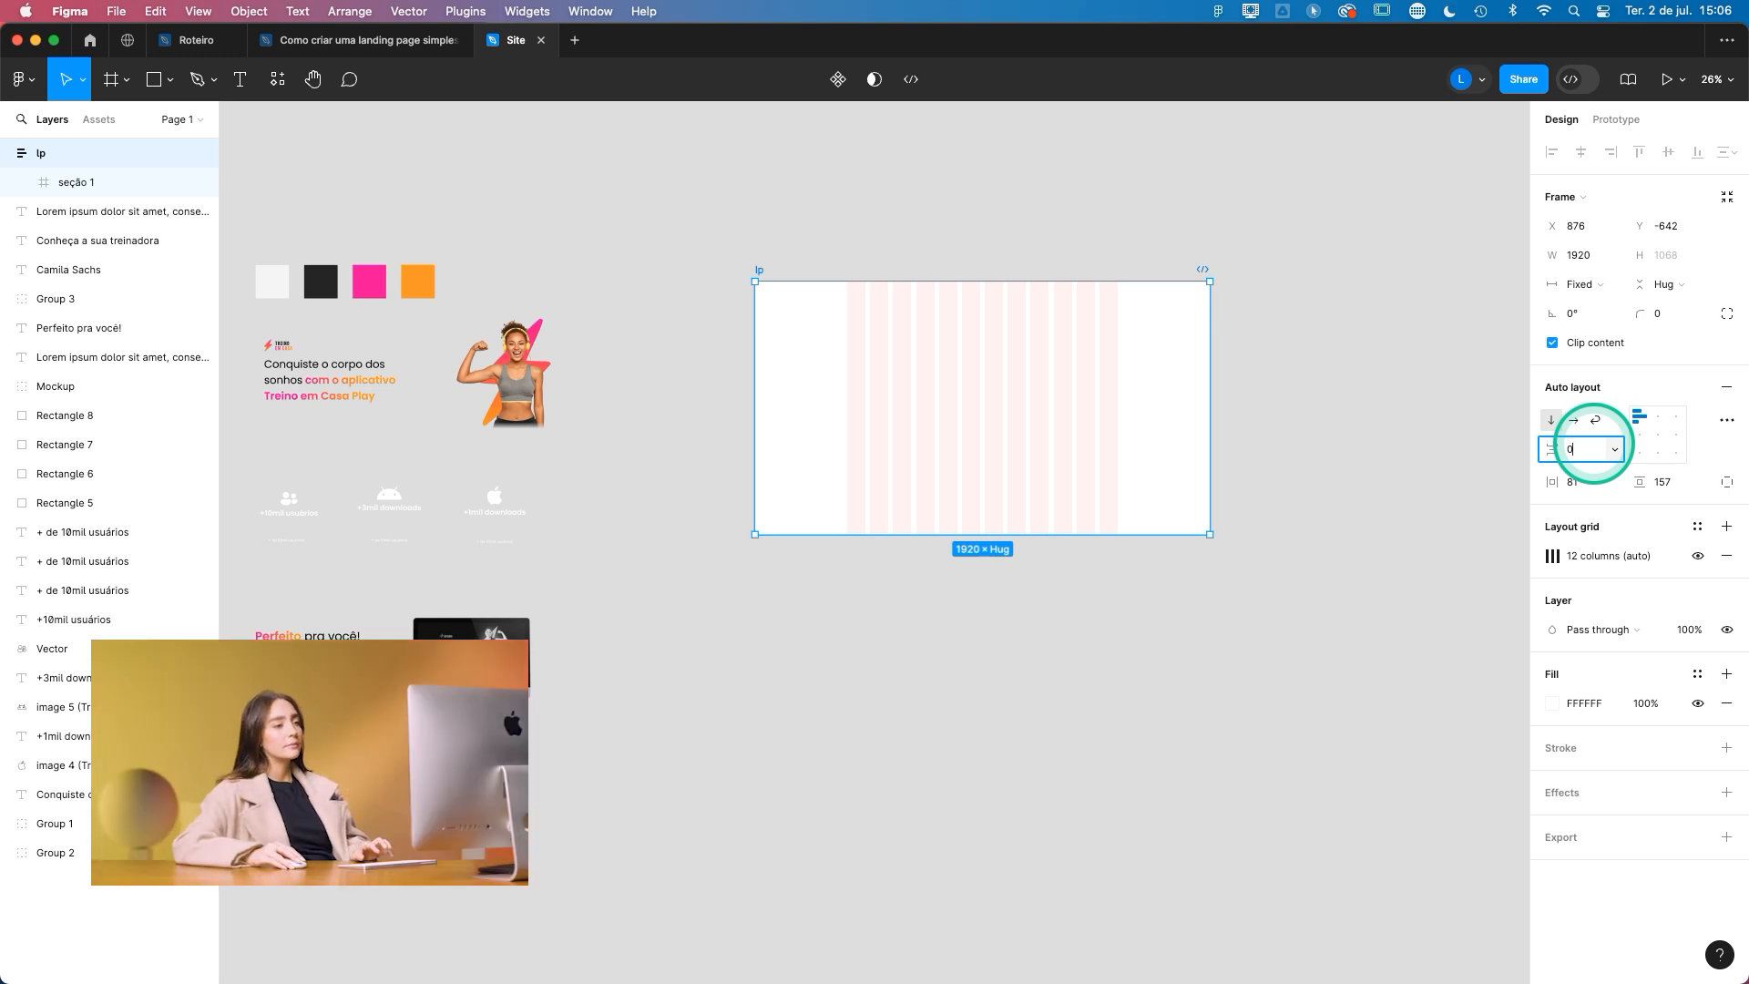
{"action": "left_click", "coordinate": [1577, 484]}
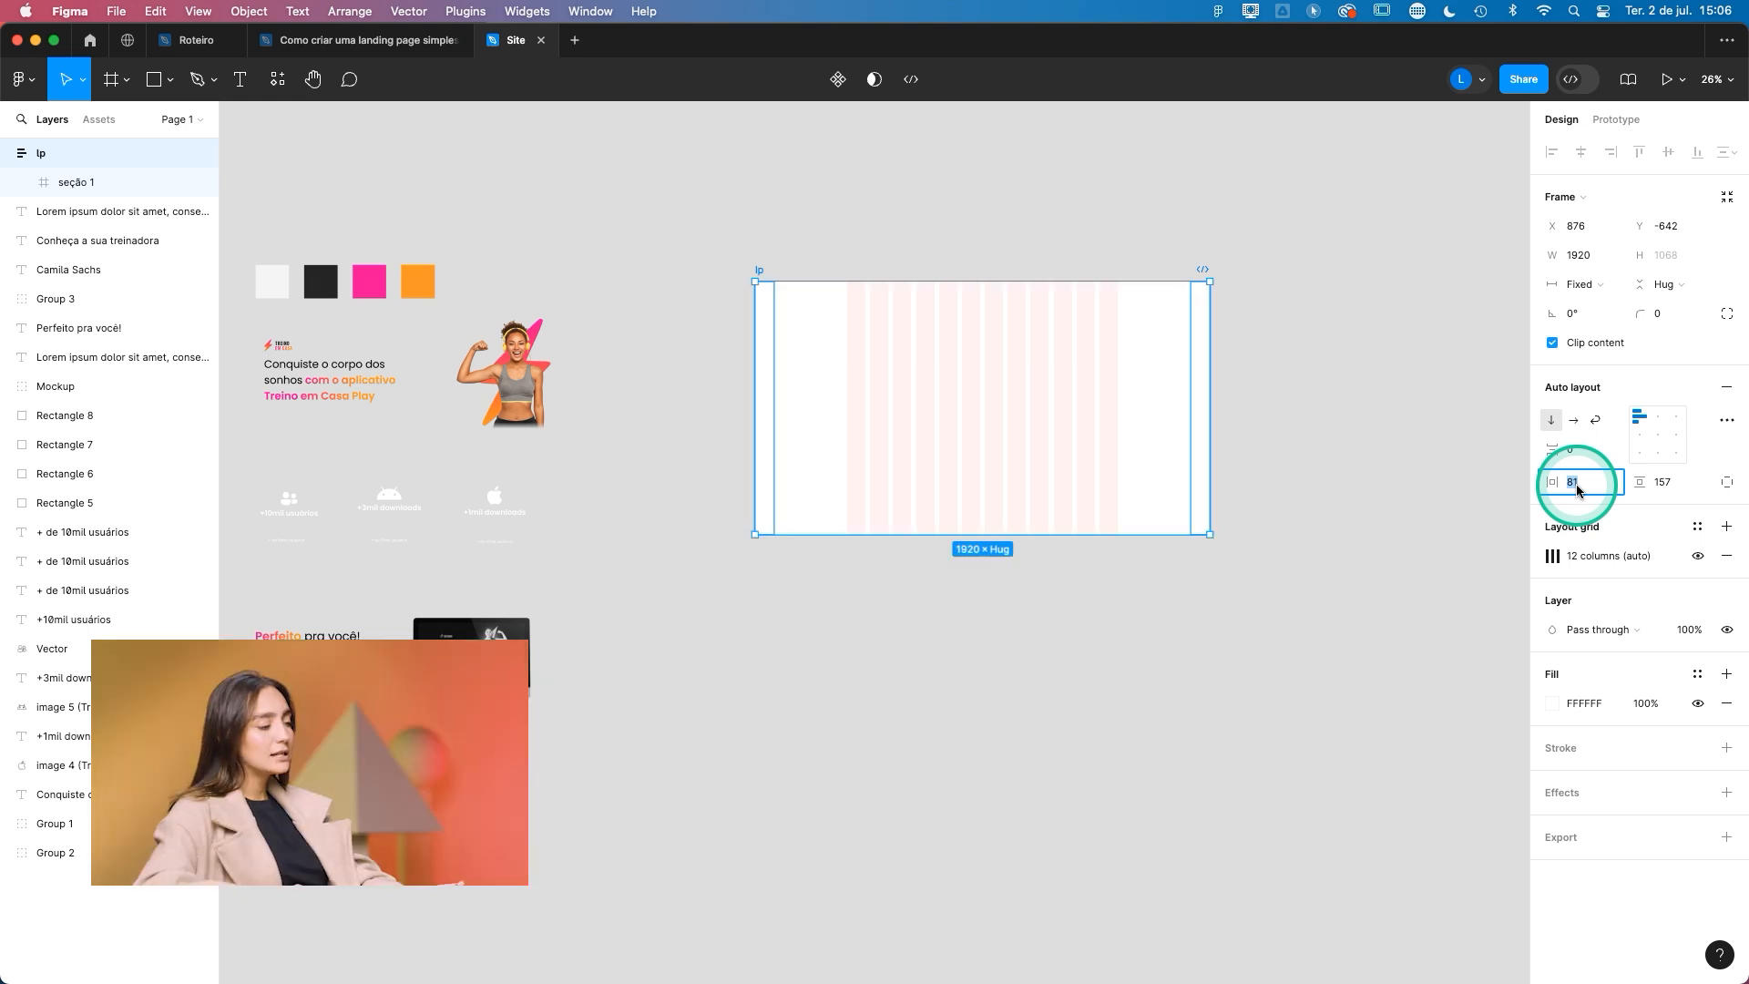
{"action": "type", "text": "0"}
{"action": "left_click", "coordinate": [1686, 490]}
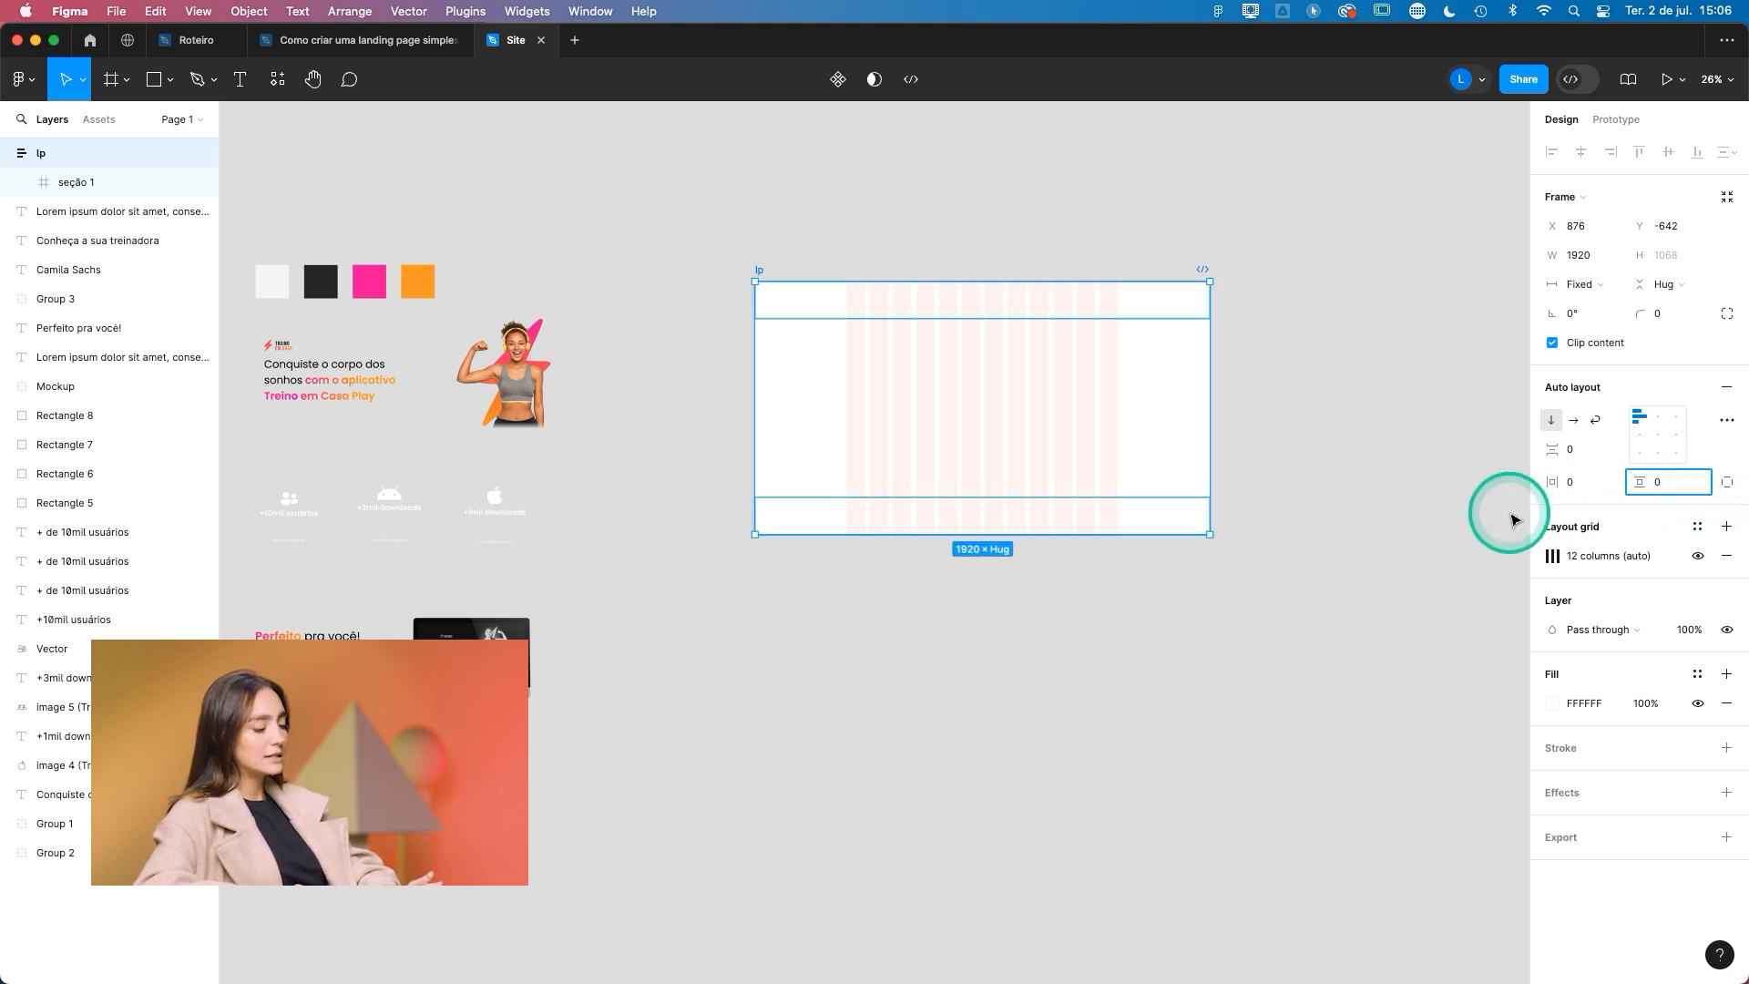
{"action": "key", "text": "Return"}
- Apply horizontal auto layout to the seção 1 frame and set its horizontal padding to 390
{"action": "left_click", "coordinate": [82, 168]}
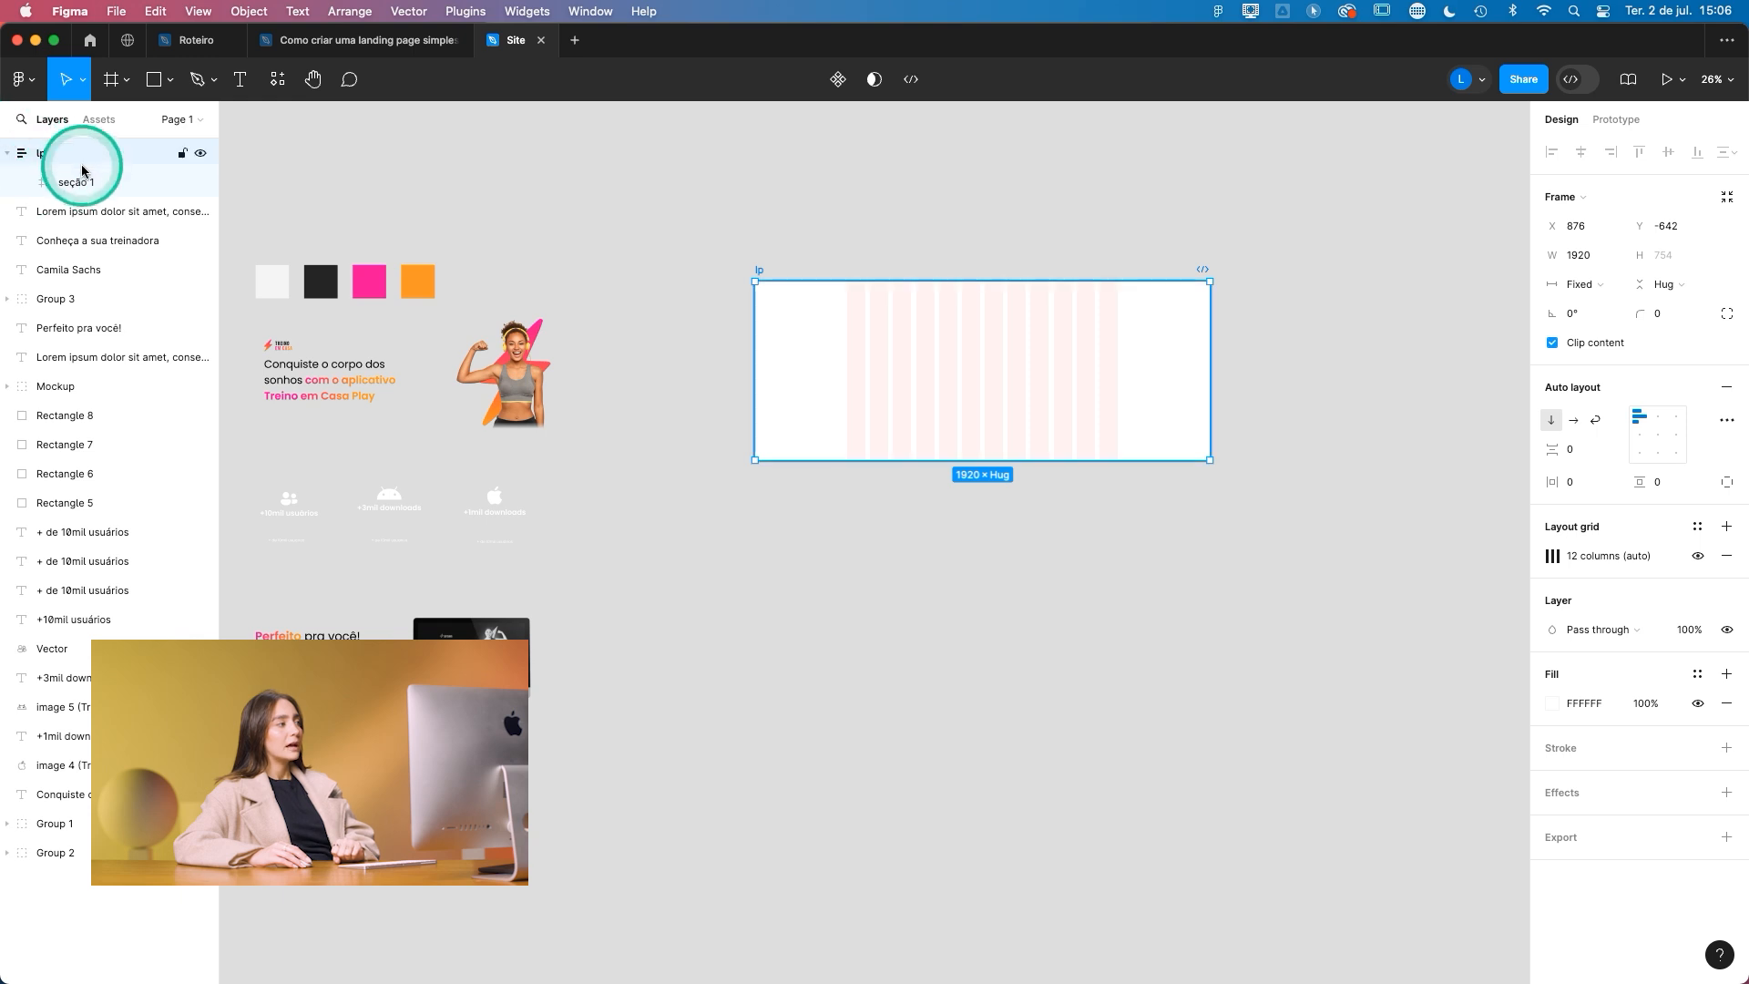
{"action": "left_click", "coordinate": [75, 185]}
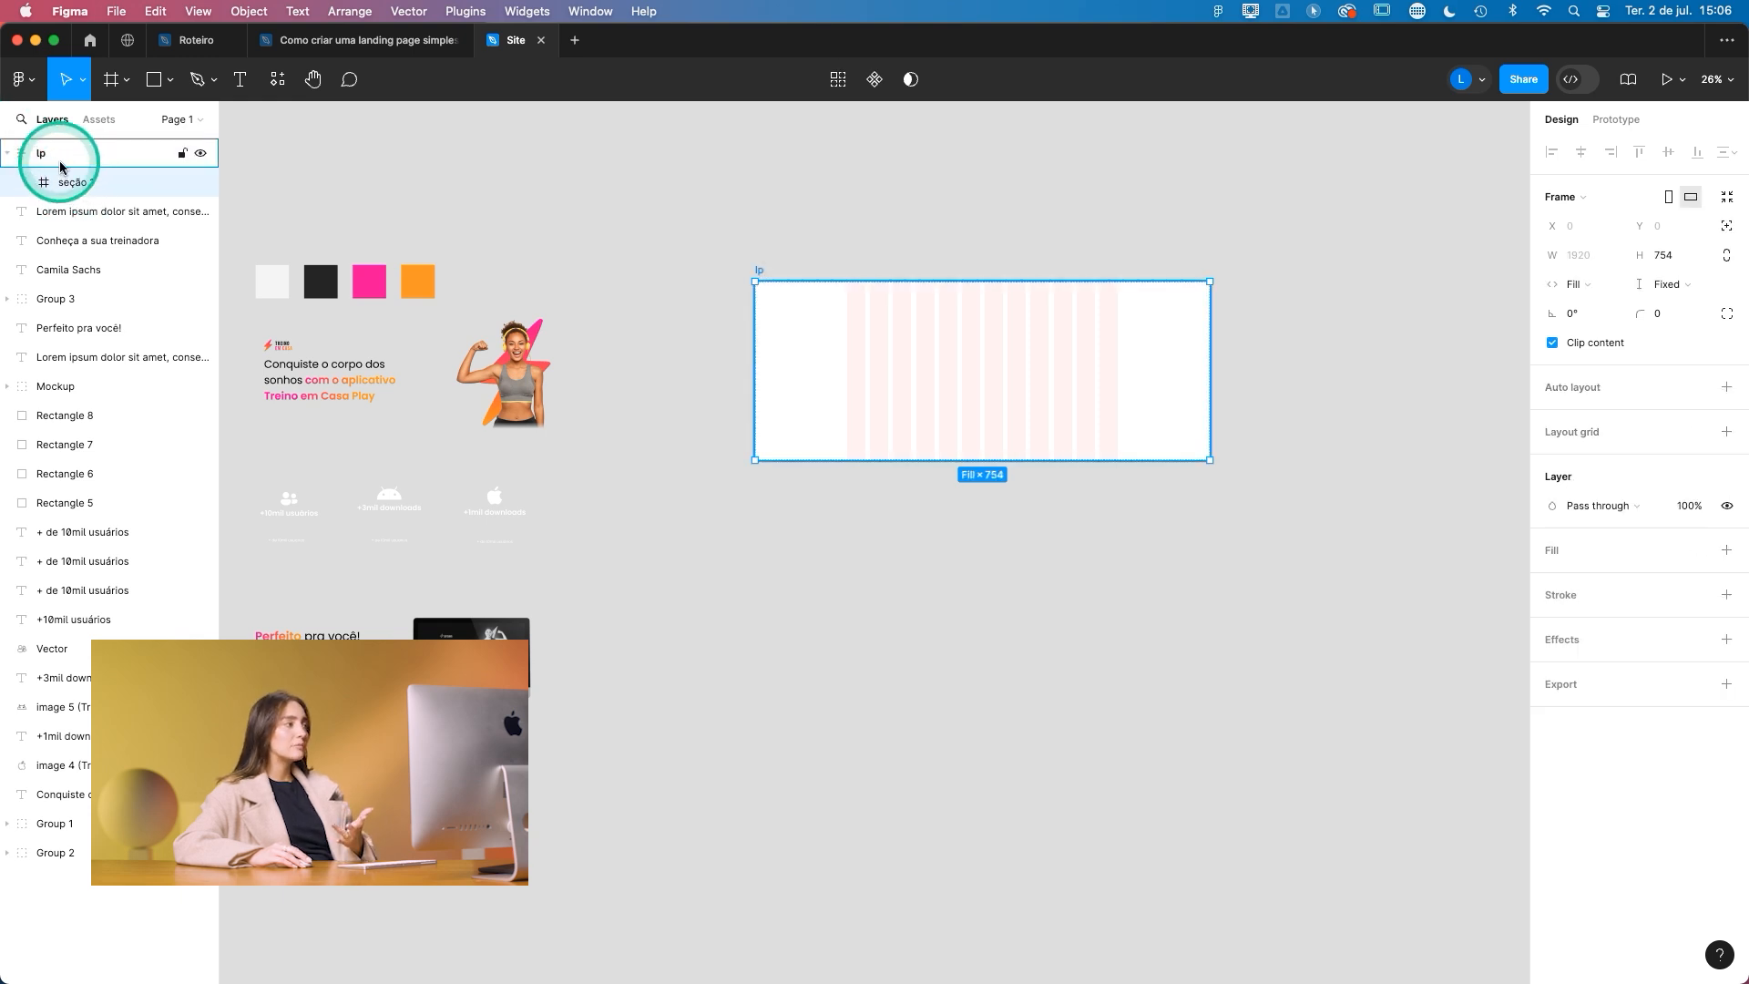
{"action": "left_click", "coordinate": [61, 162]}
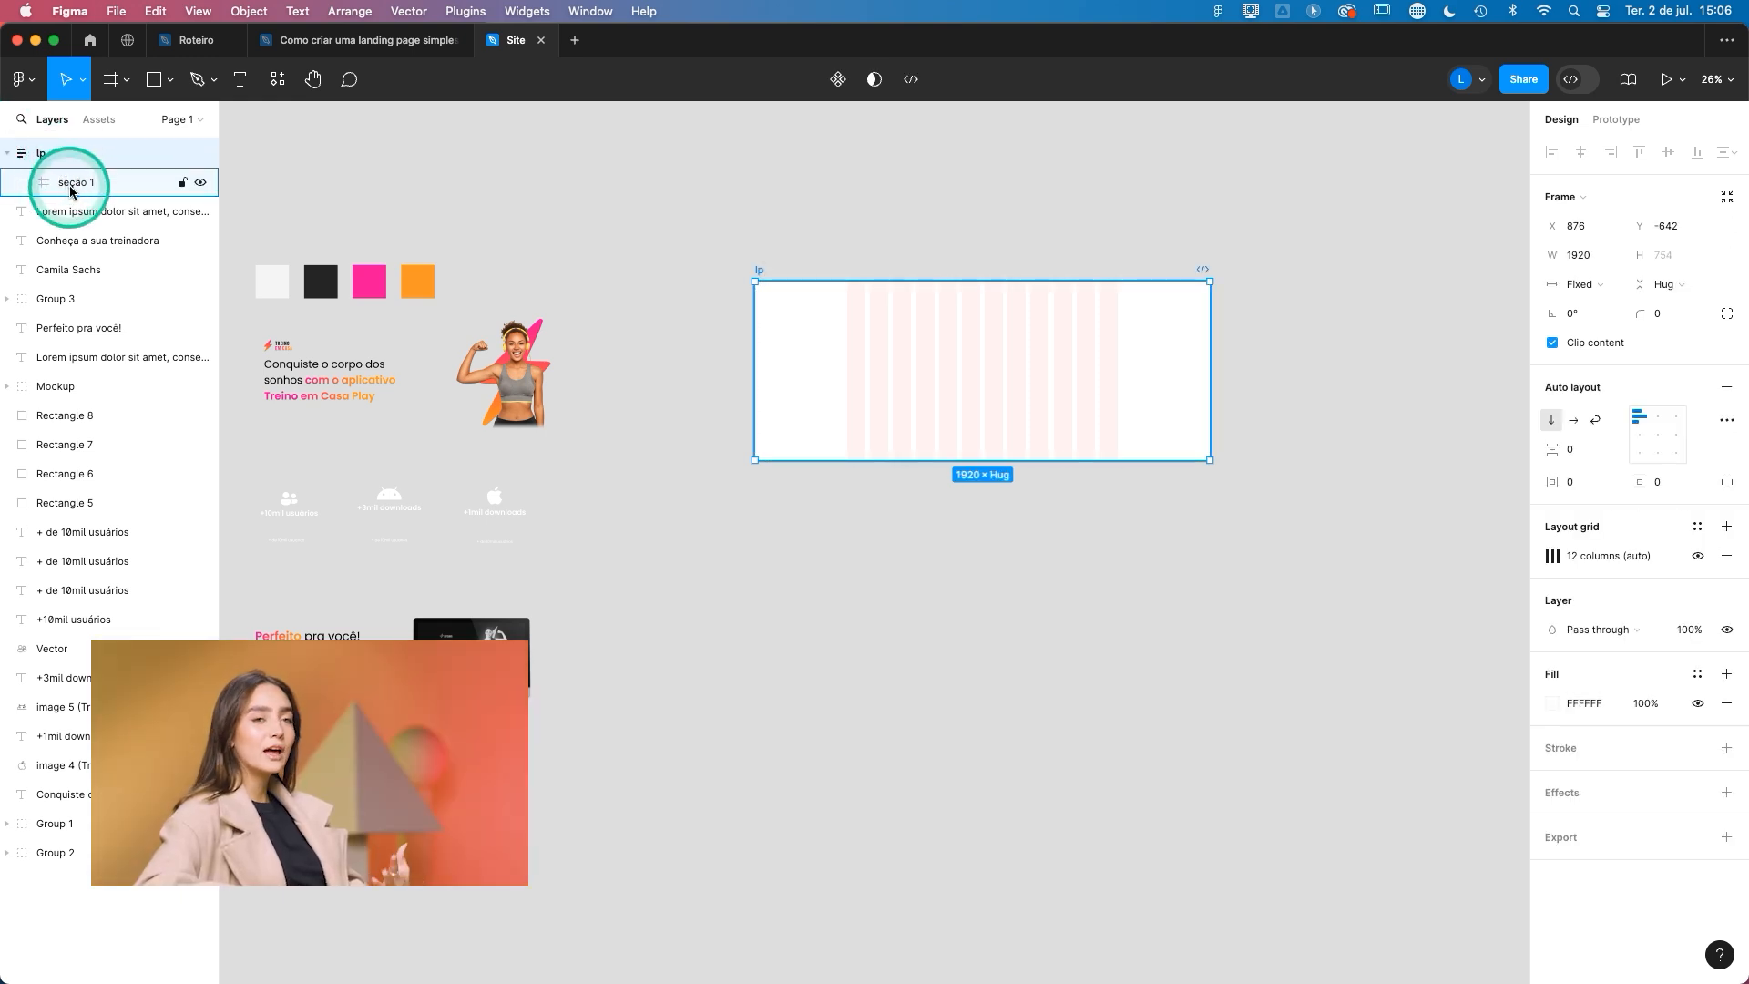
{"action": "left_click", "coordinate": [72, 189]}
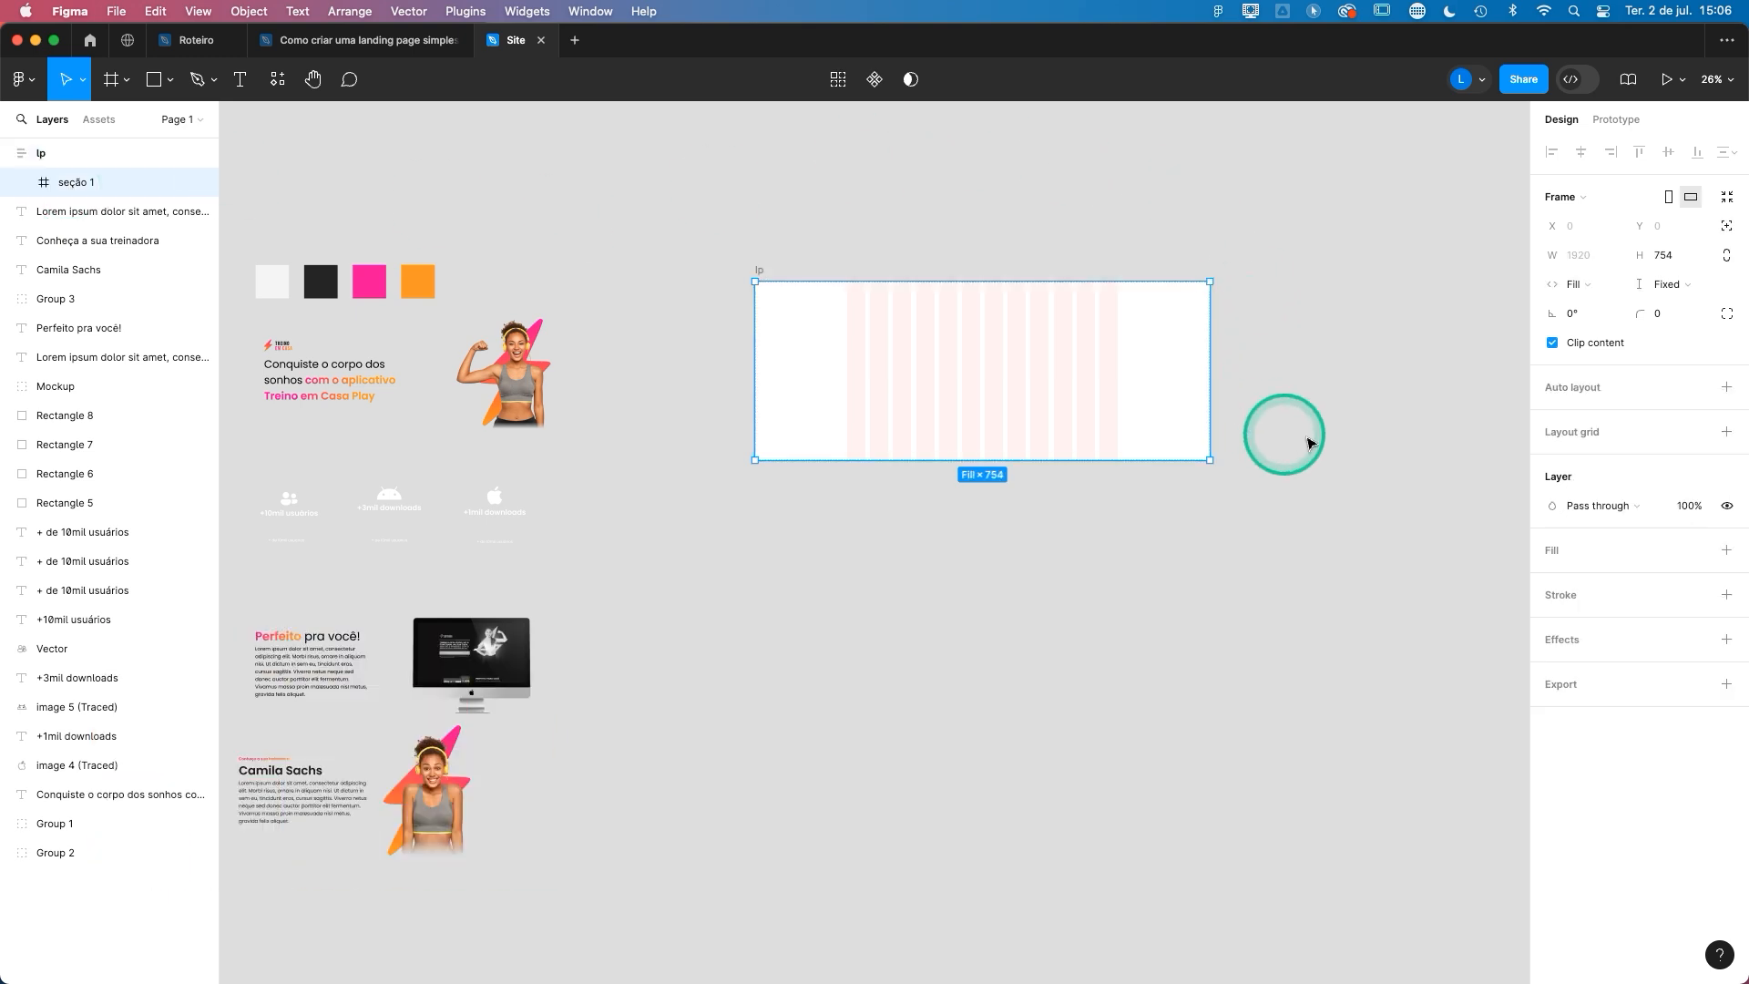
{"action": "left_click", "coordinate": [1725, 387]}
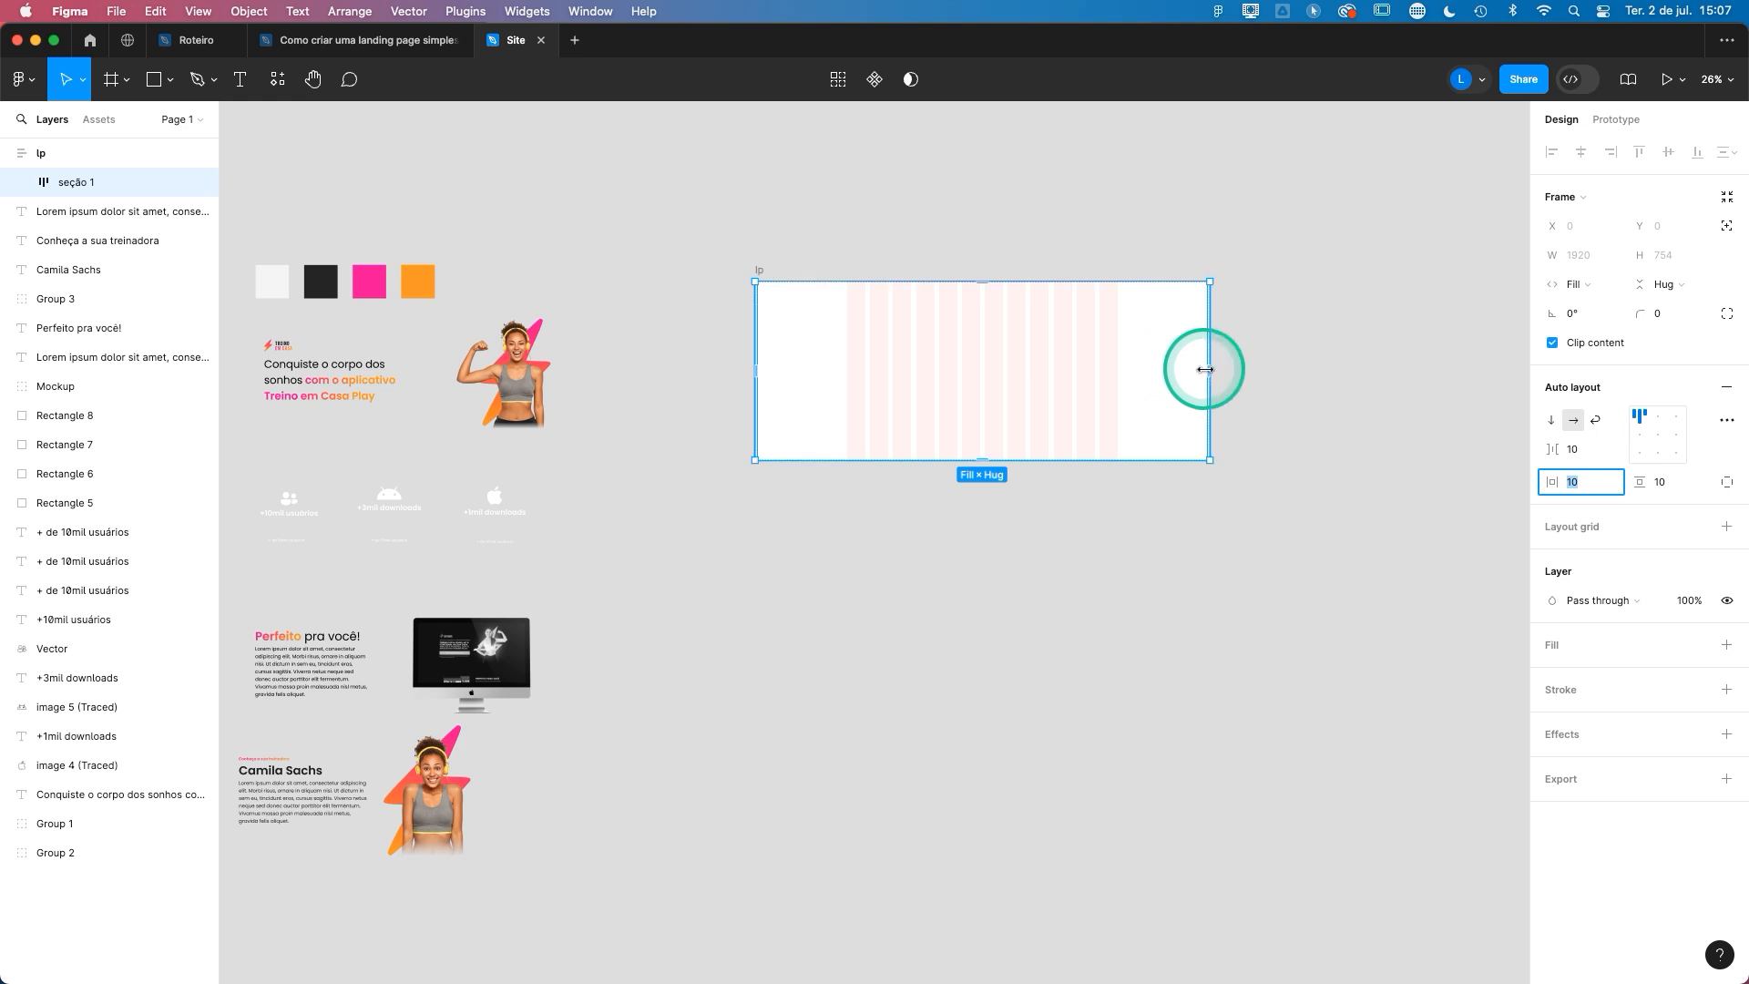
{"action": "scroll", "coordinate": [1127, 373], "scroll_direction": "up", "scroll_amount": 5}
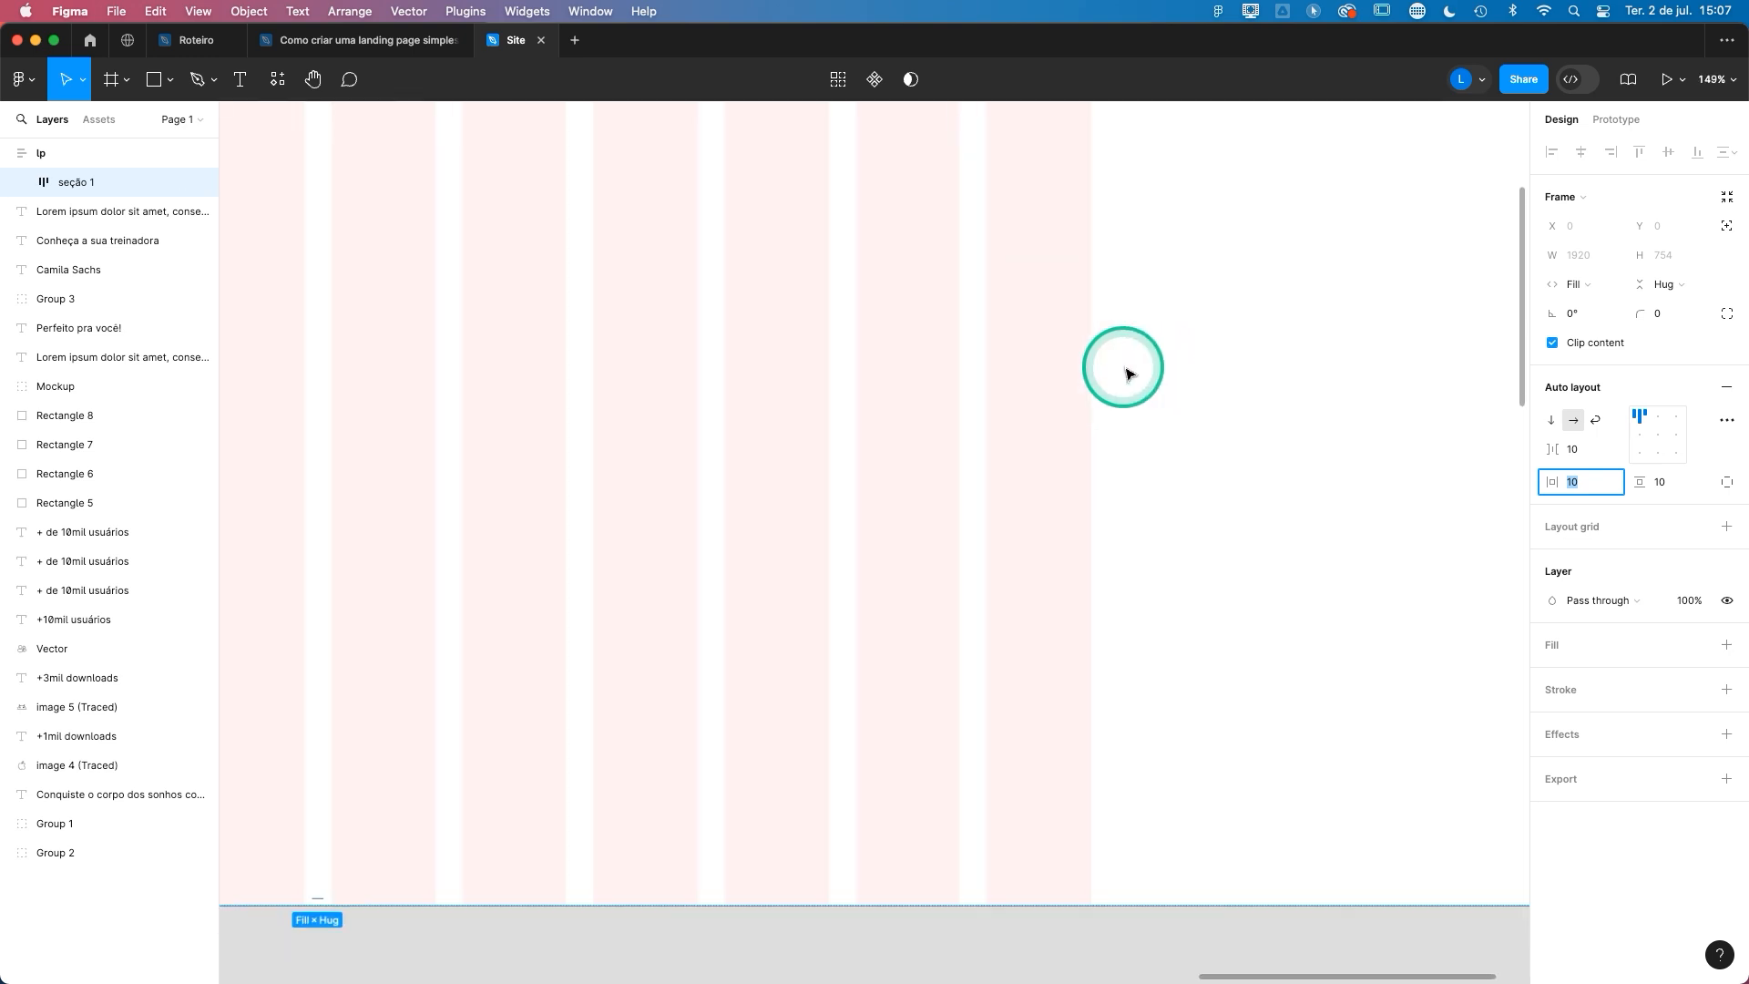
{"action": "scroll", "coordinate": [1127, 374], "scroll_direction": "down", "scroll_amount": 10}
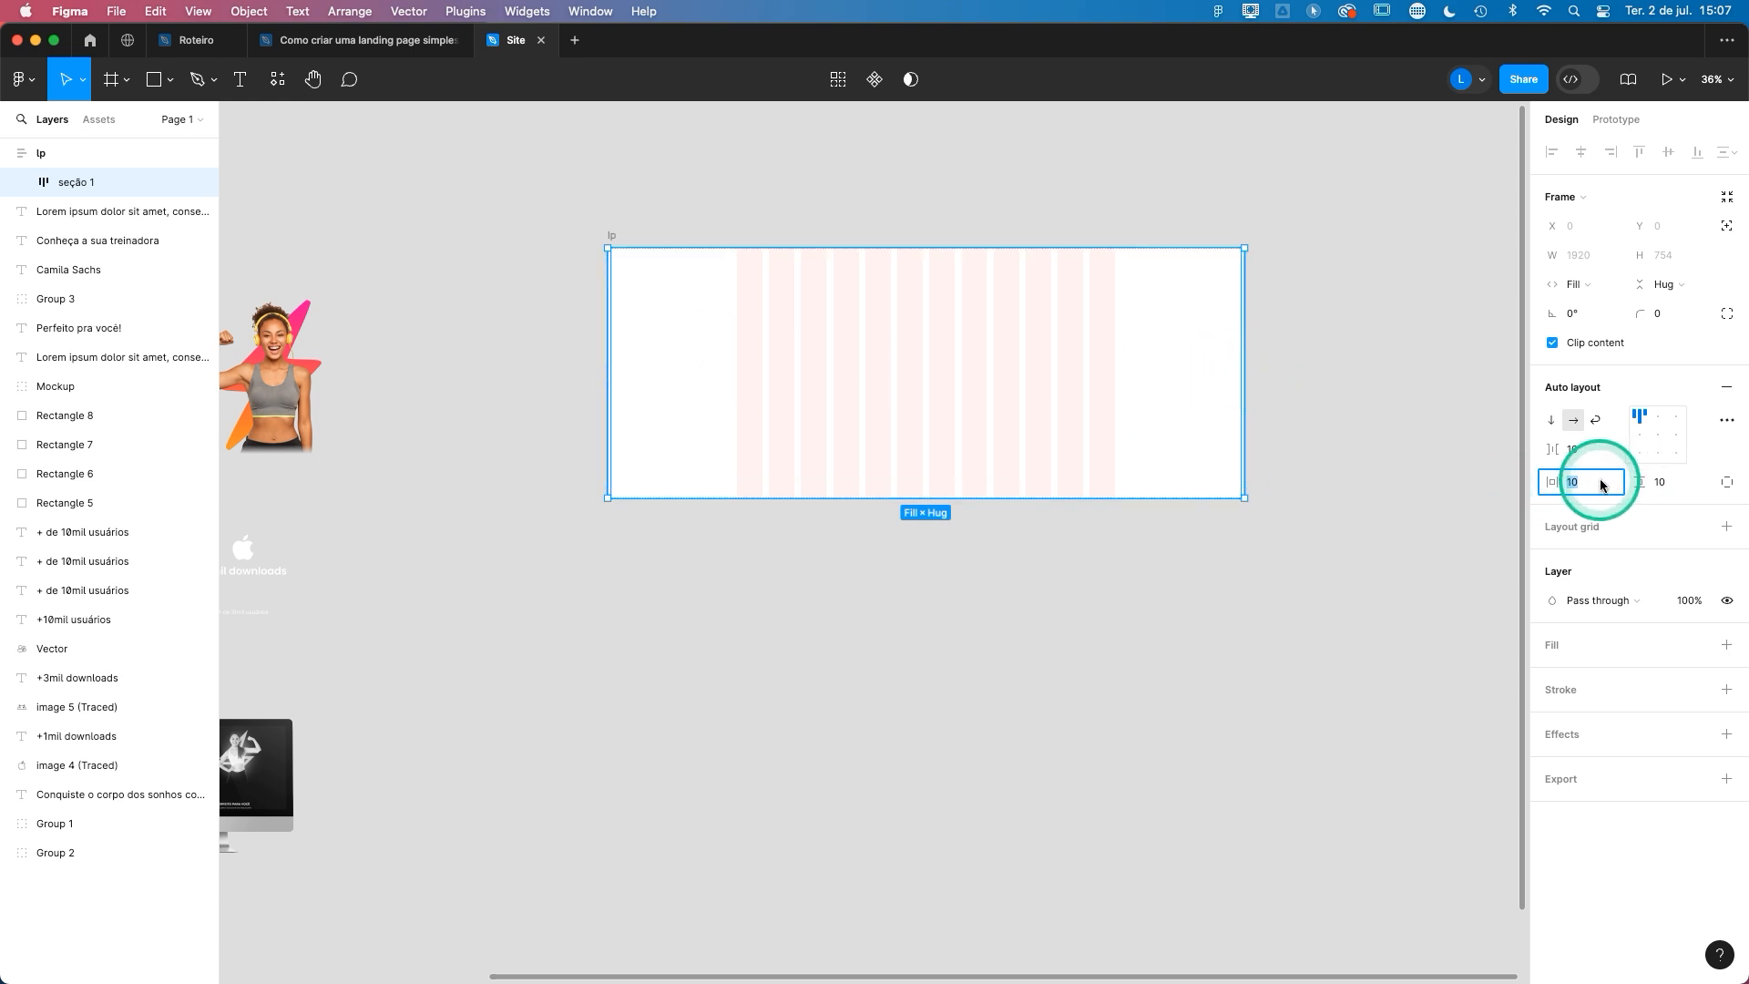
{"action": "type", "text": "90"}
{"action": "key", "text": "Return"}
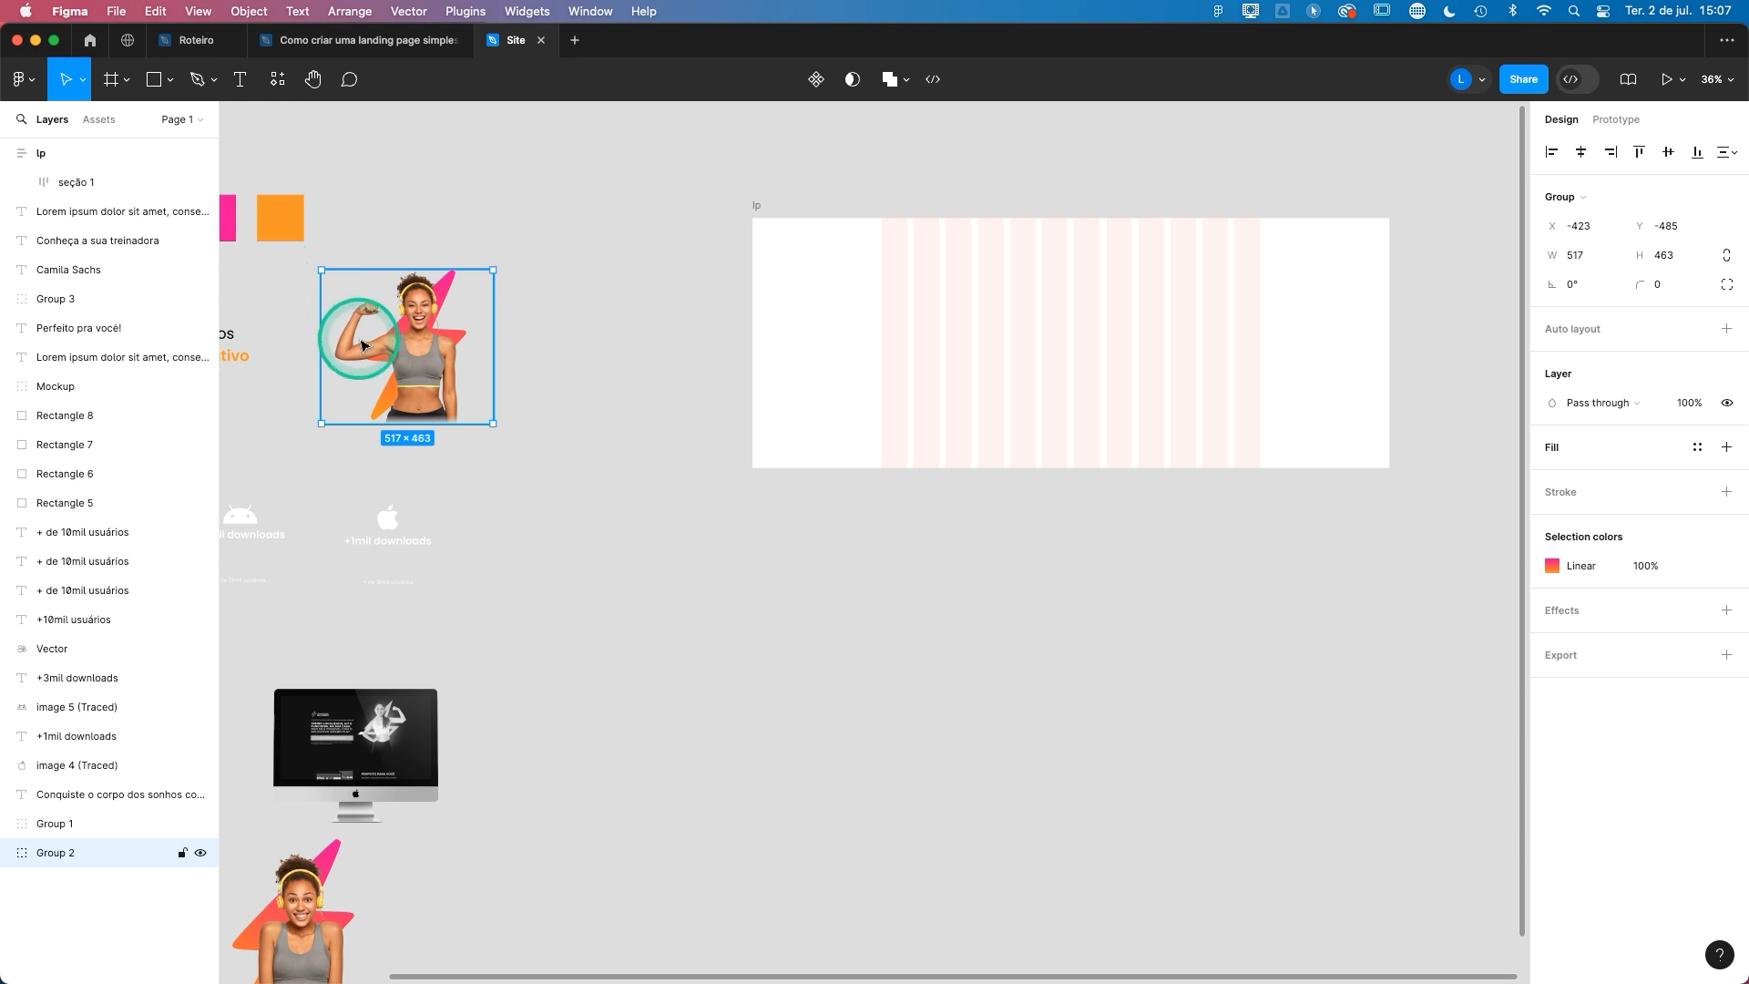
- Move the image group of the woman flexing her arm from the canvas into the seção 1 frame
{"action": "left_click_drag", "start_coordinate": [402, 361], "coordinate": [1201, 323]}
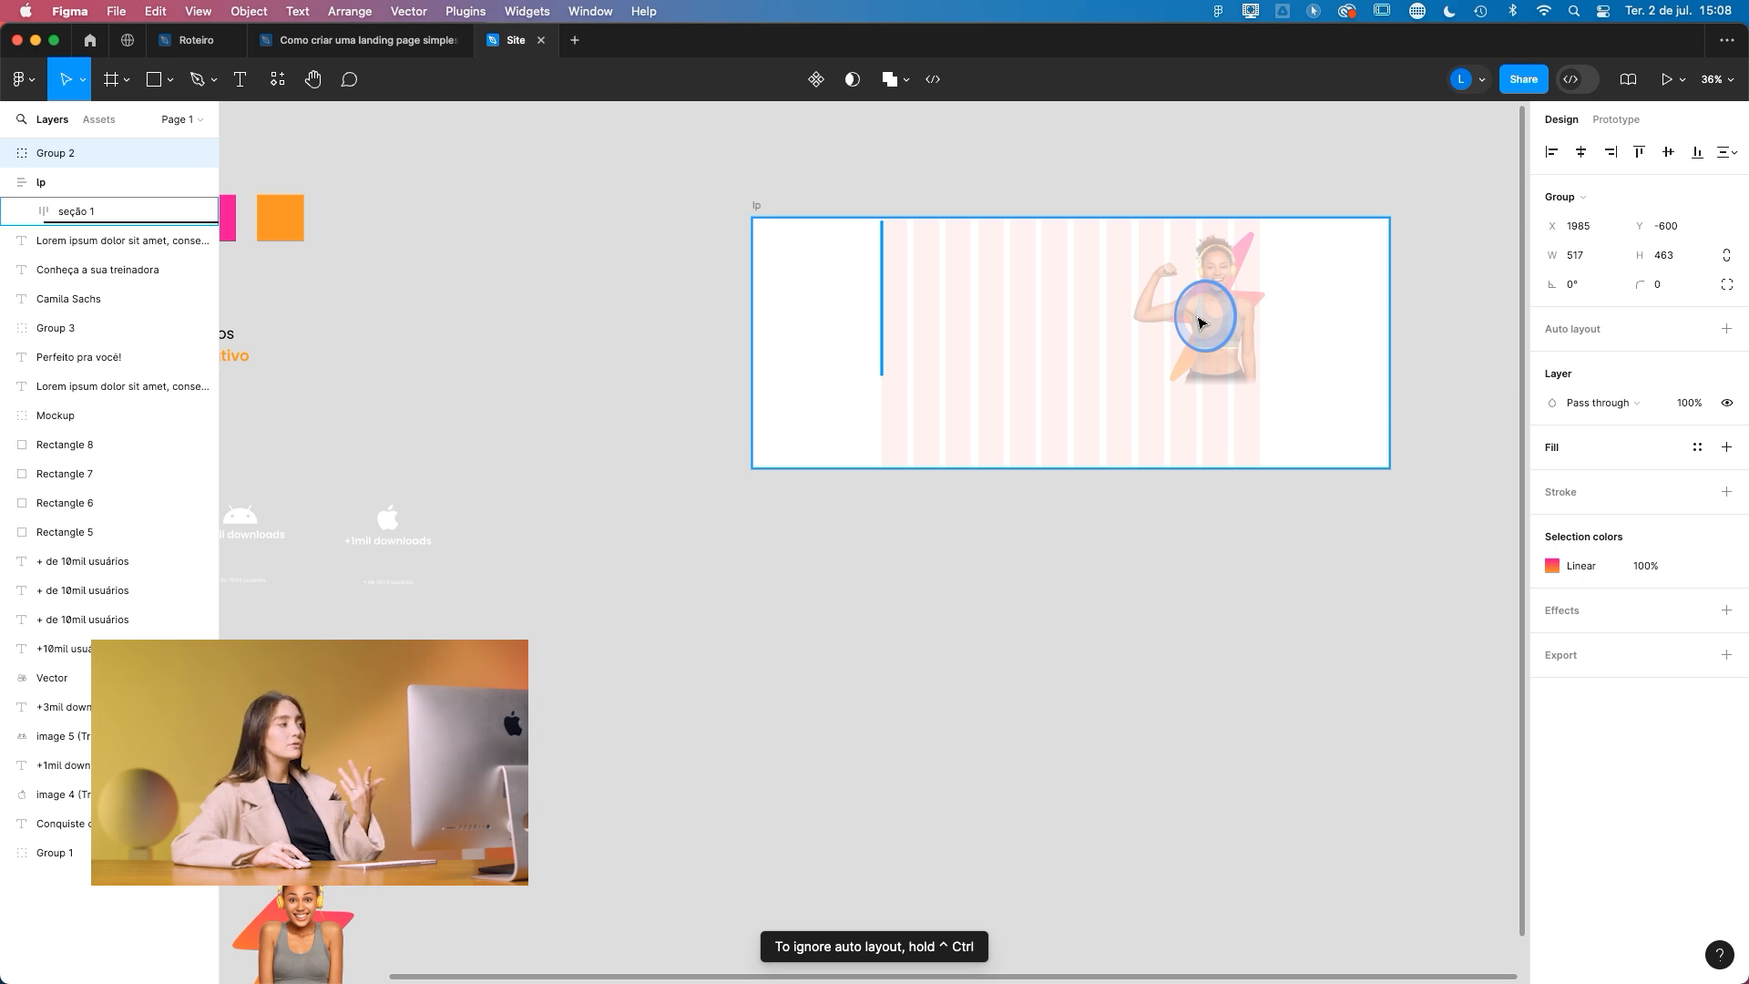
{"action": "left_click_drag", "start_coordinate": [1201, 322], "coordinate": [1011, 449]}
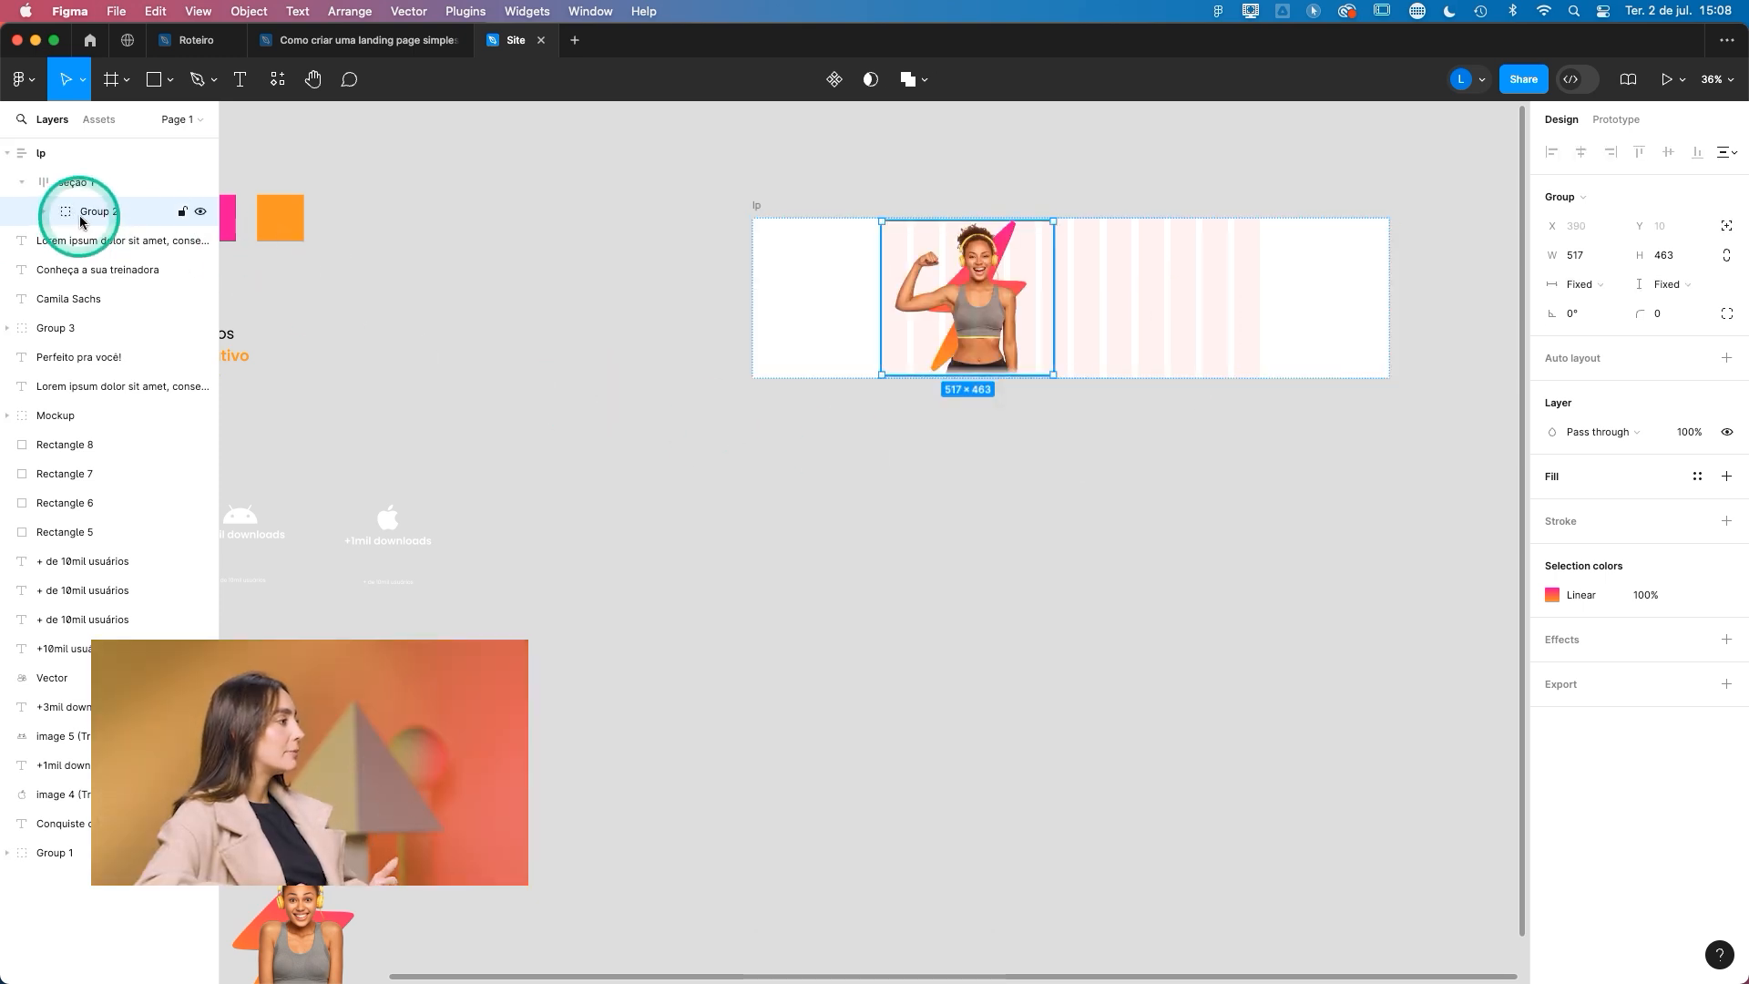
- Take Group 2 out of seção 1 to sit directly under lp, and return it to seção 1 in the layer hierarchy
{"action": "left_click_drag", "start_coordinate": [77, 177], "coordinate": [75, 172]}
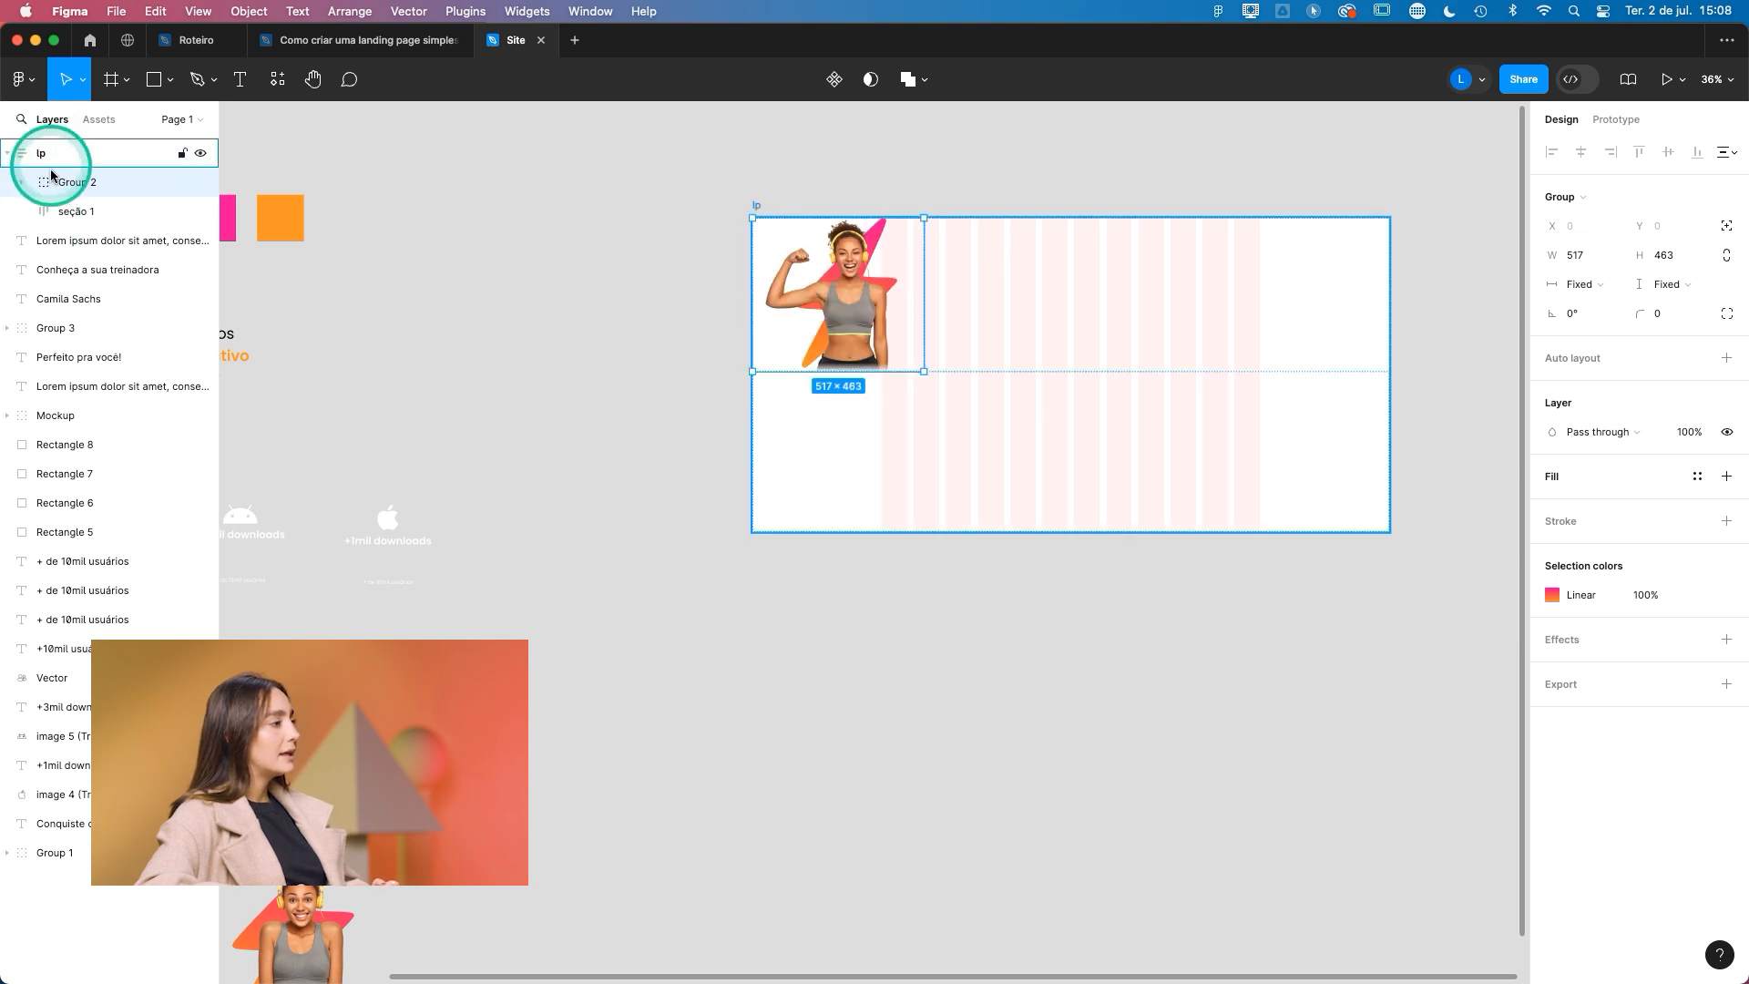
{"action": "left_click", "coordinate": [88, 215]}
{"action": "left_click", "coordinate": [121, 184]}
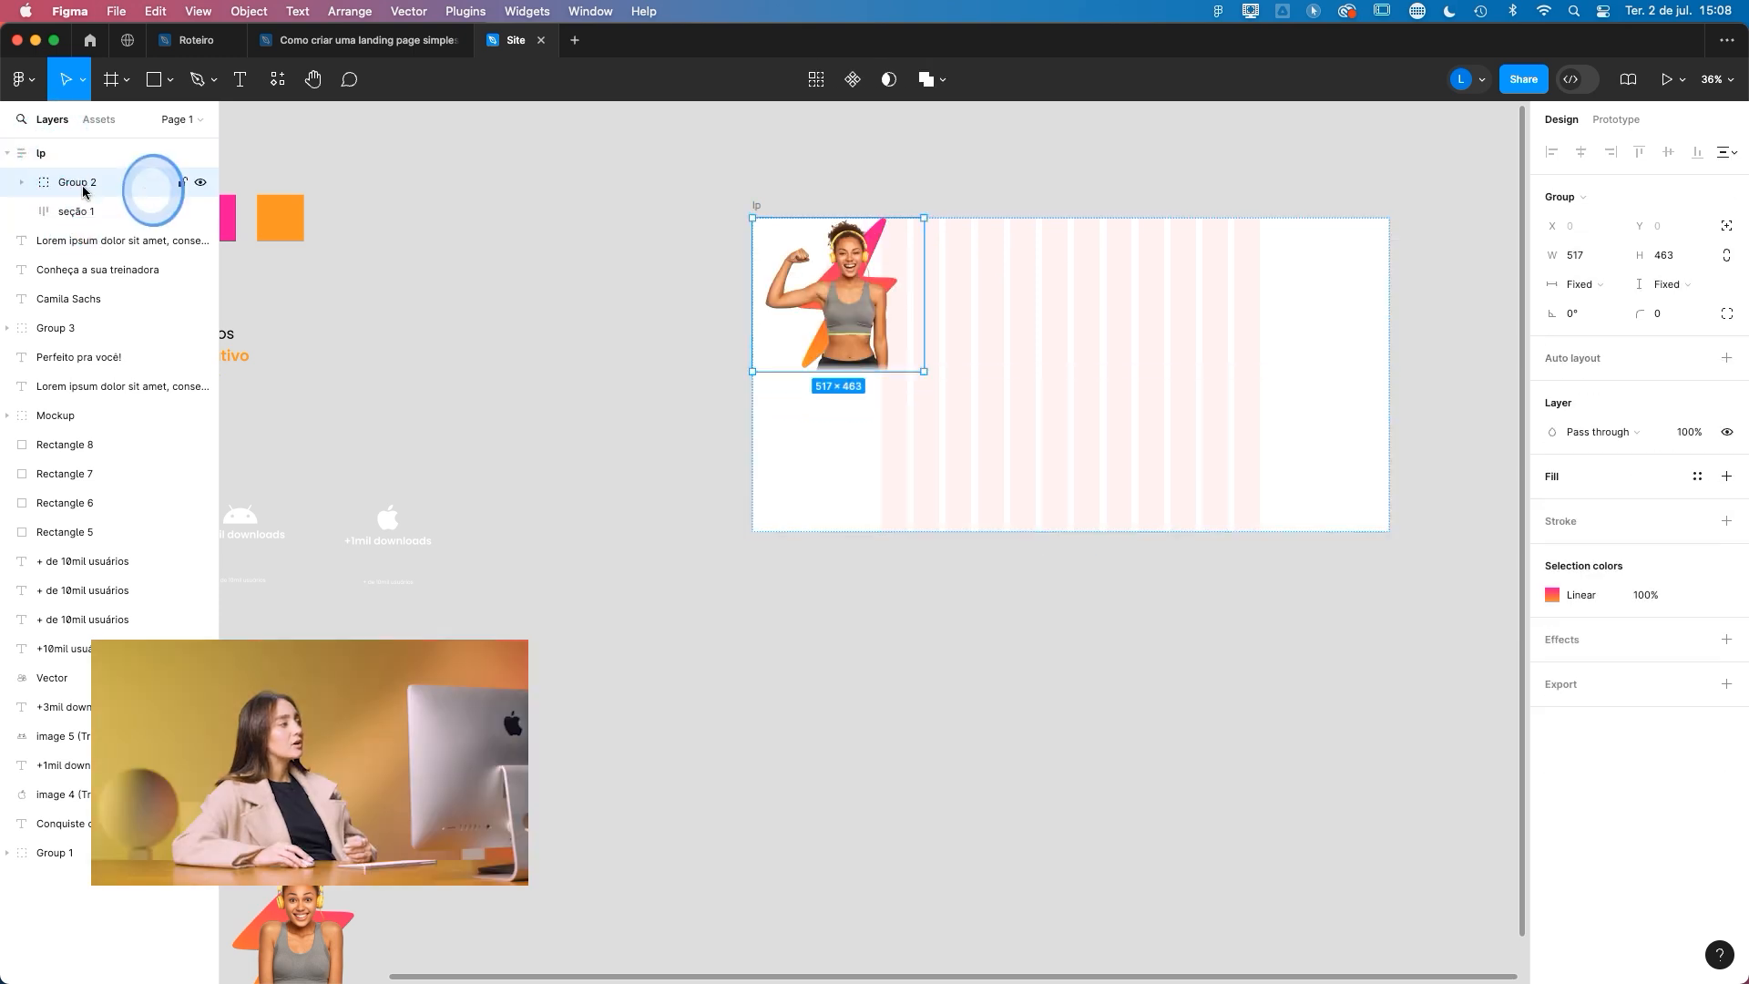
{"action": "left_click_drag", "start_coordinate": [96, 188], "coordinate": [105, 209]}
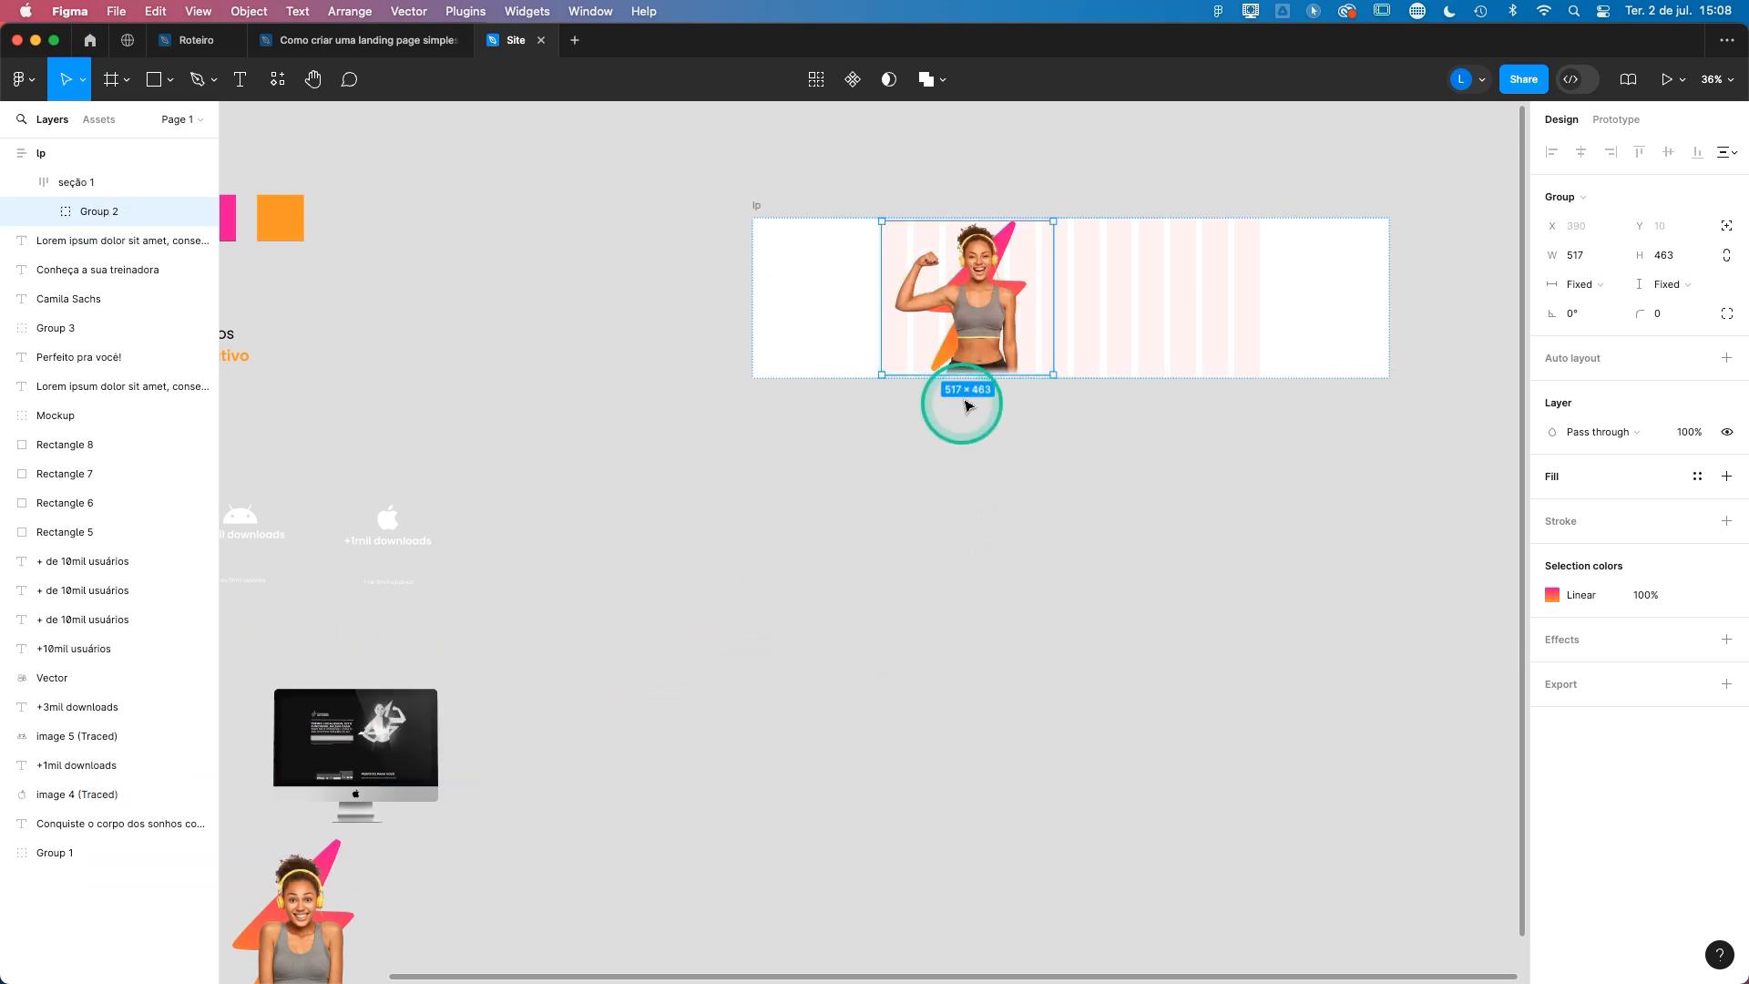
- Move the woman's image group out of seção 1 onto the empty canvas above lp
{"action": "scroll", "coordinate": [911, 301], "scroll_direction": "up", "scroll_amount": 5}
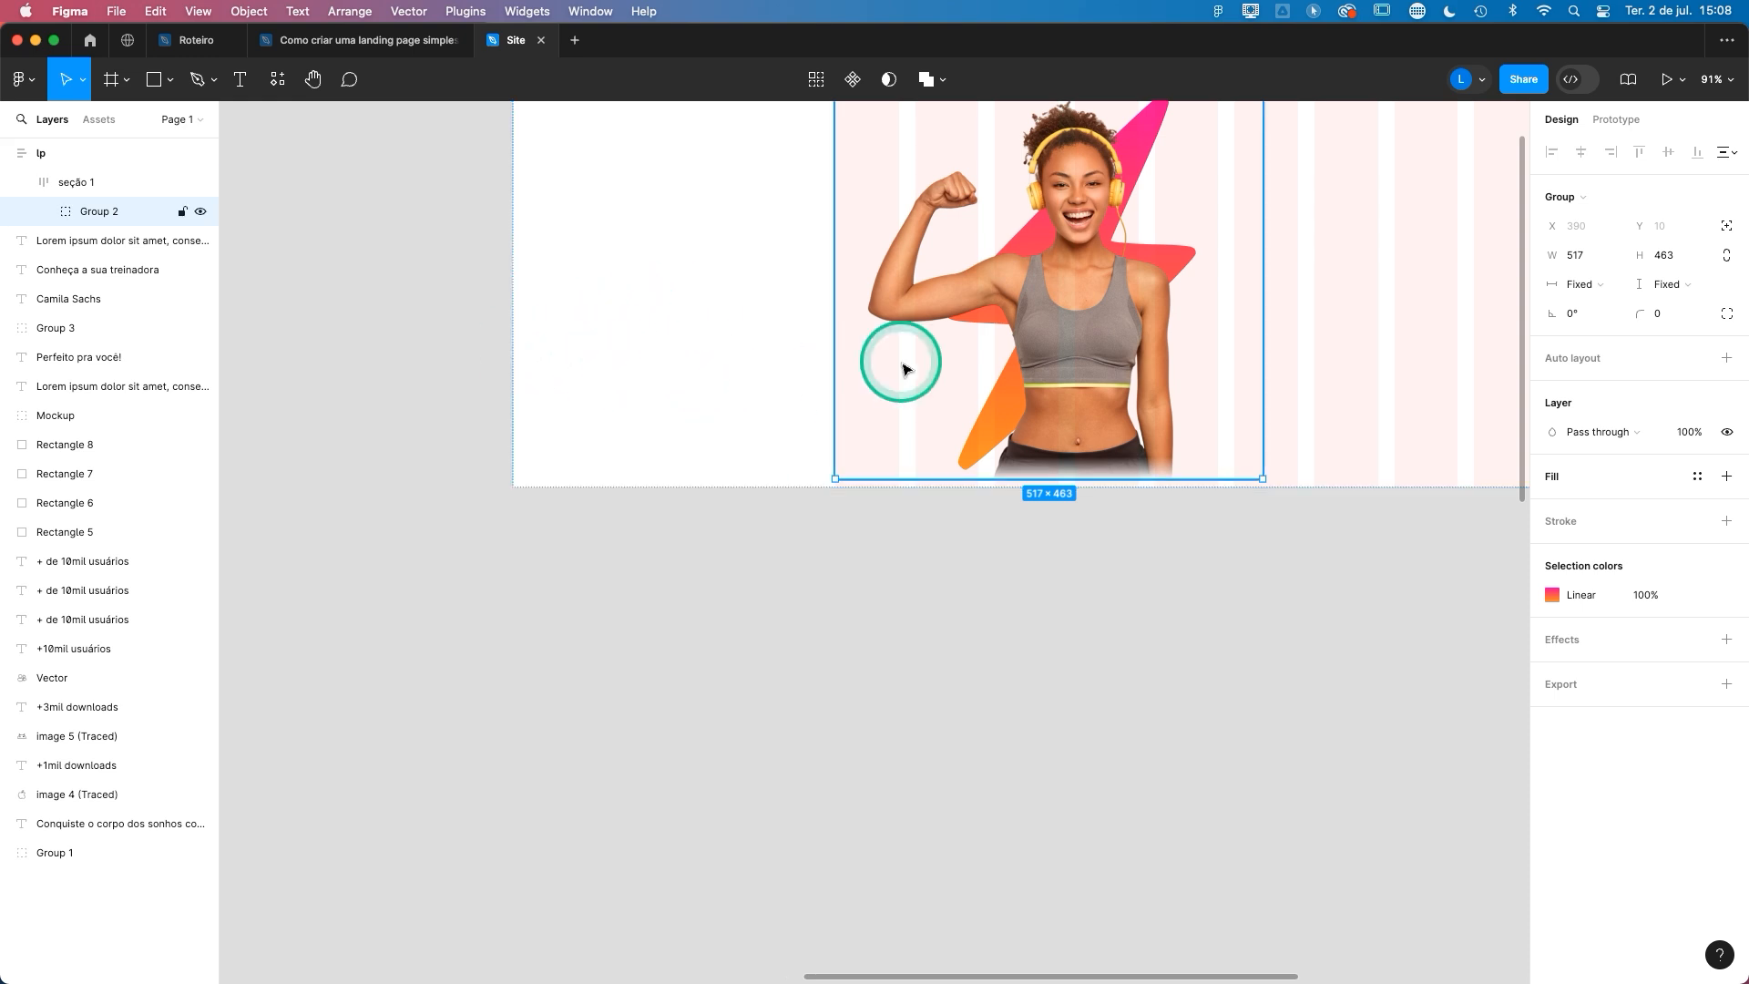
{"action": "scroll", "coordinate": [899, 360], "scroll_direction": "down", "scroll_amount": 5}
{"action": "left_click_drag", "start_coordinate": [915, 353], "coordinate": [691, 185]}
{"action": "scroll", "coordinate": [999, 311], "scroll_direction": "up", "scroll_amount": 2}
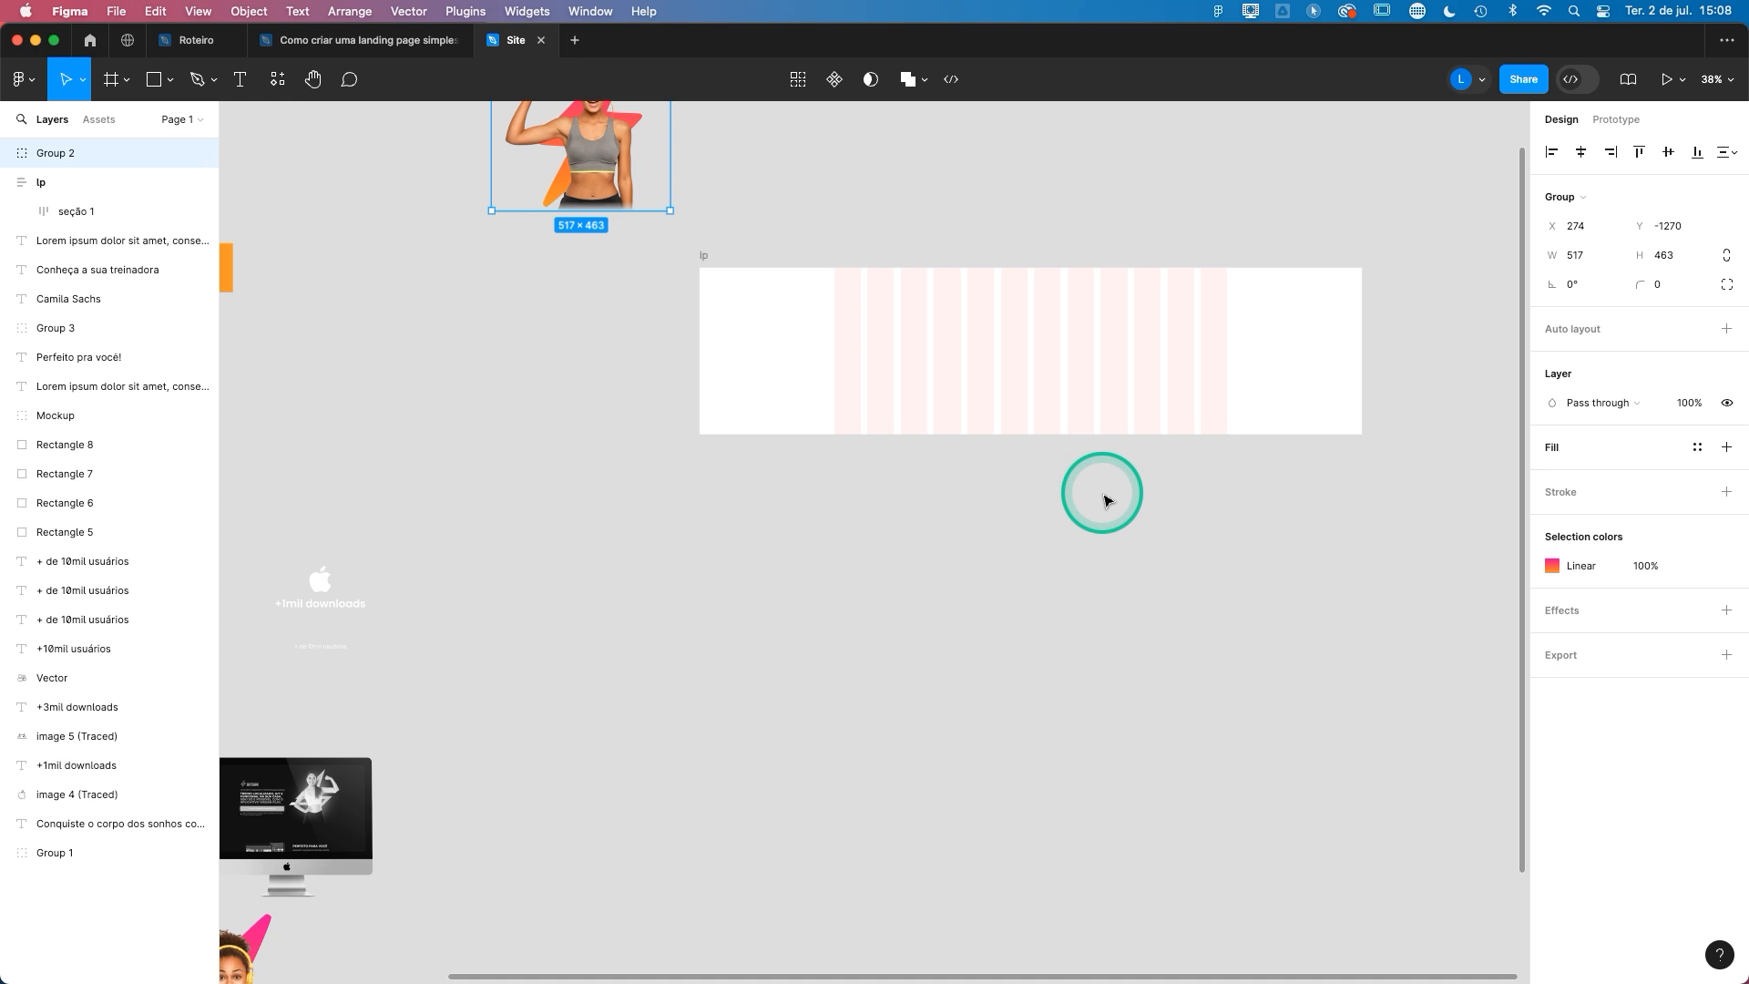
- Draw a frame about 590 × 507 below lp and move it inside the seção 1 frame
{"action": "left_click", "coordinate": [110, 80]}
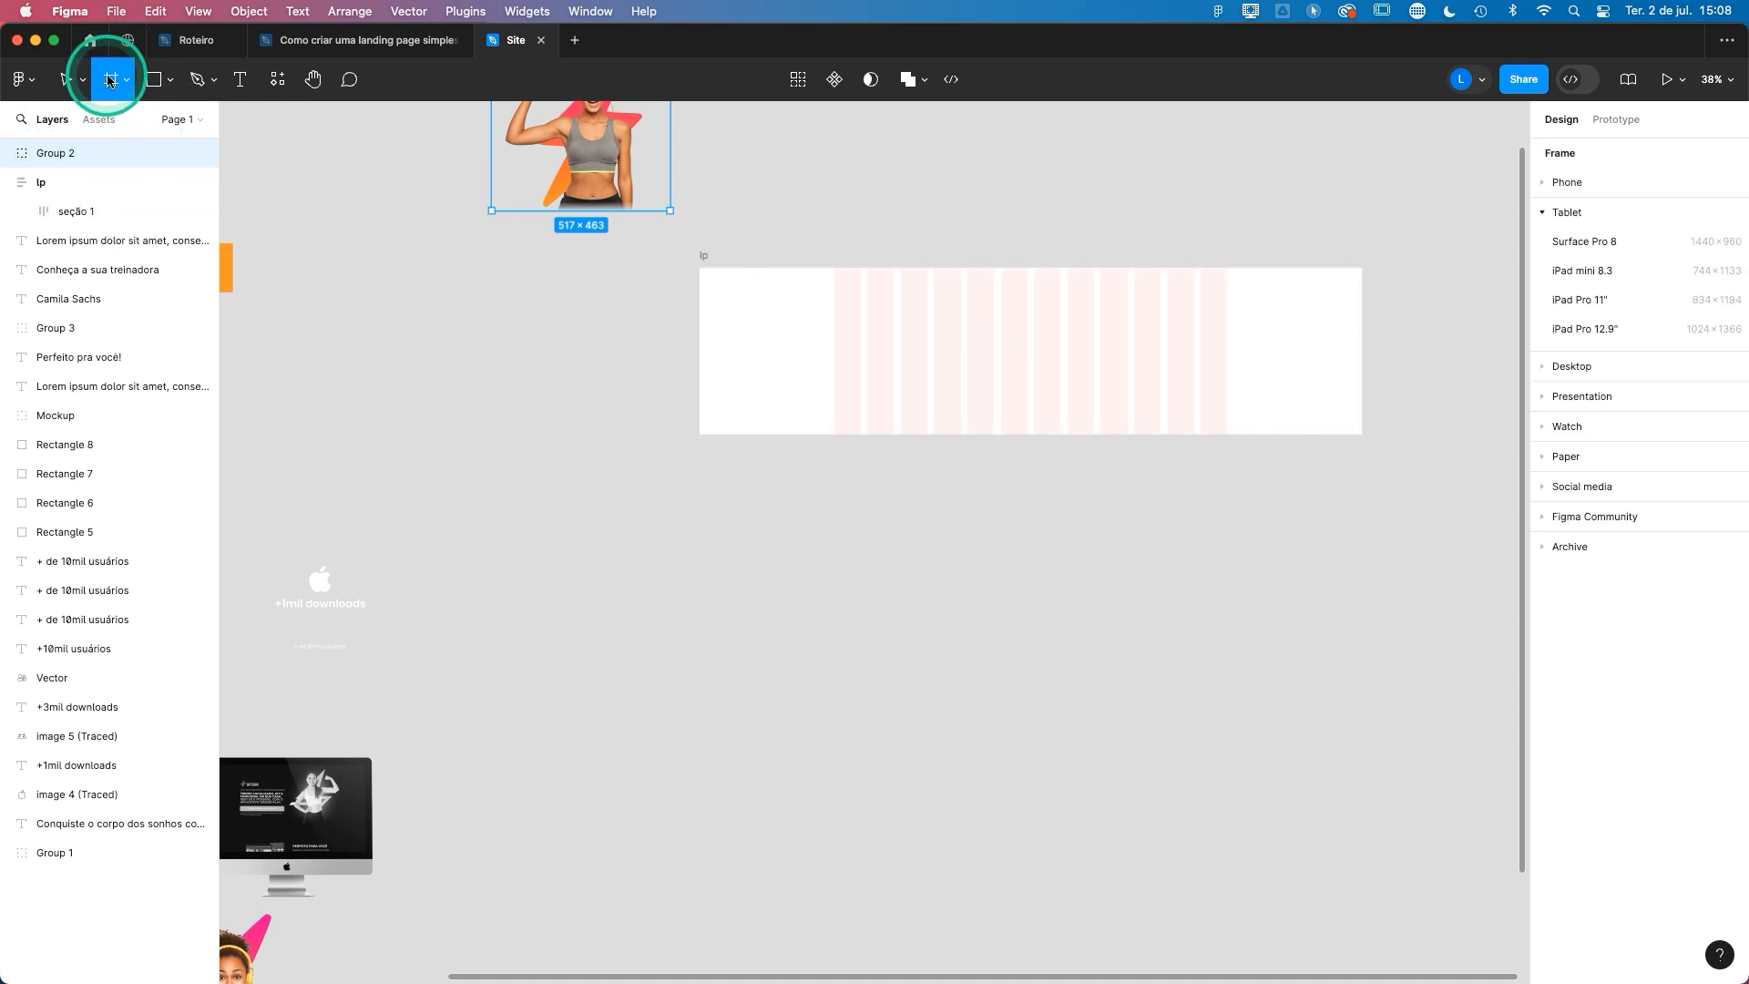
{"action": "mouse_move", "coordinate": [828, 519]}
{"action": "left_mouse_down"}
{"action": "mouse_move", "coordinate": [976, 671]}
{"action": "mouse_move", "coordinate": [1032, 695]}
{"action": "left_mouse_up"}
{"action": "mouse_move", "coordinate": [901, 625]}
{"action": "left_mouse_down"}
{"action": "mouse_move", "coordinate": [943, 481]}
{"action": "mouse_move", "coordinate": [926, 407]}
{"action": "mouse_move", "coordinate": [906, 531]}
{"action": "left_mouse_up"}
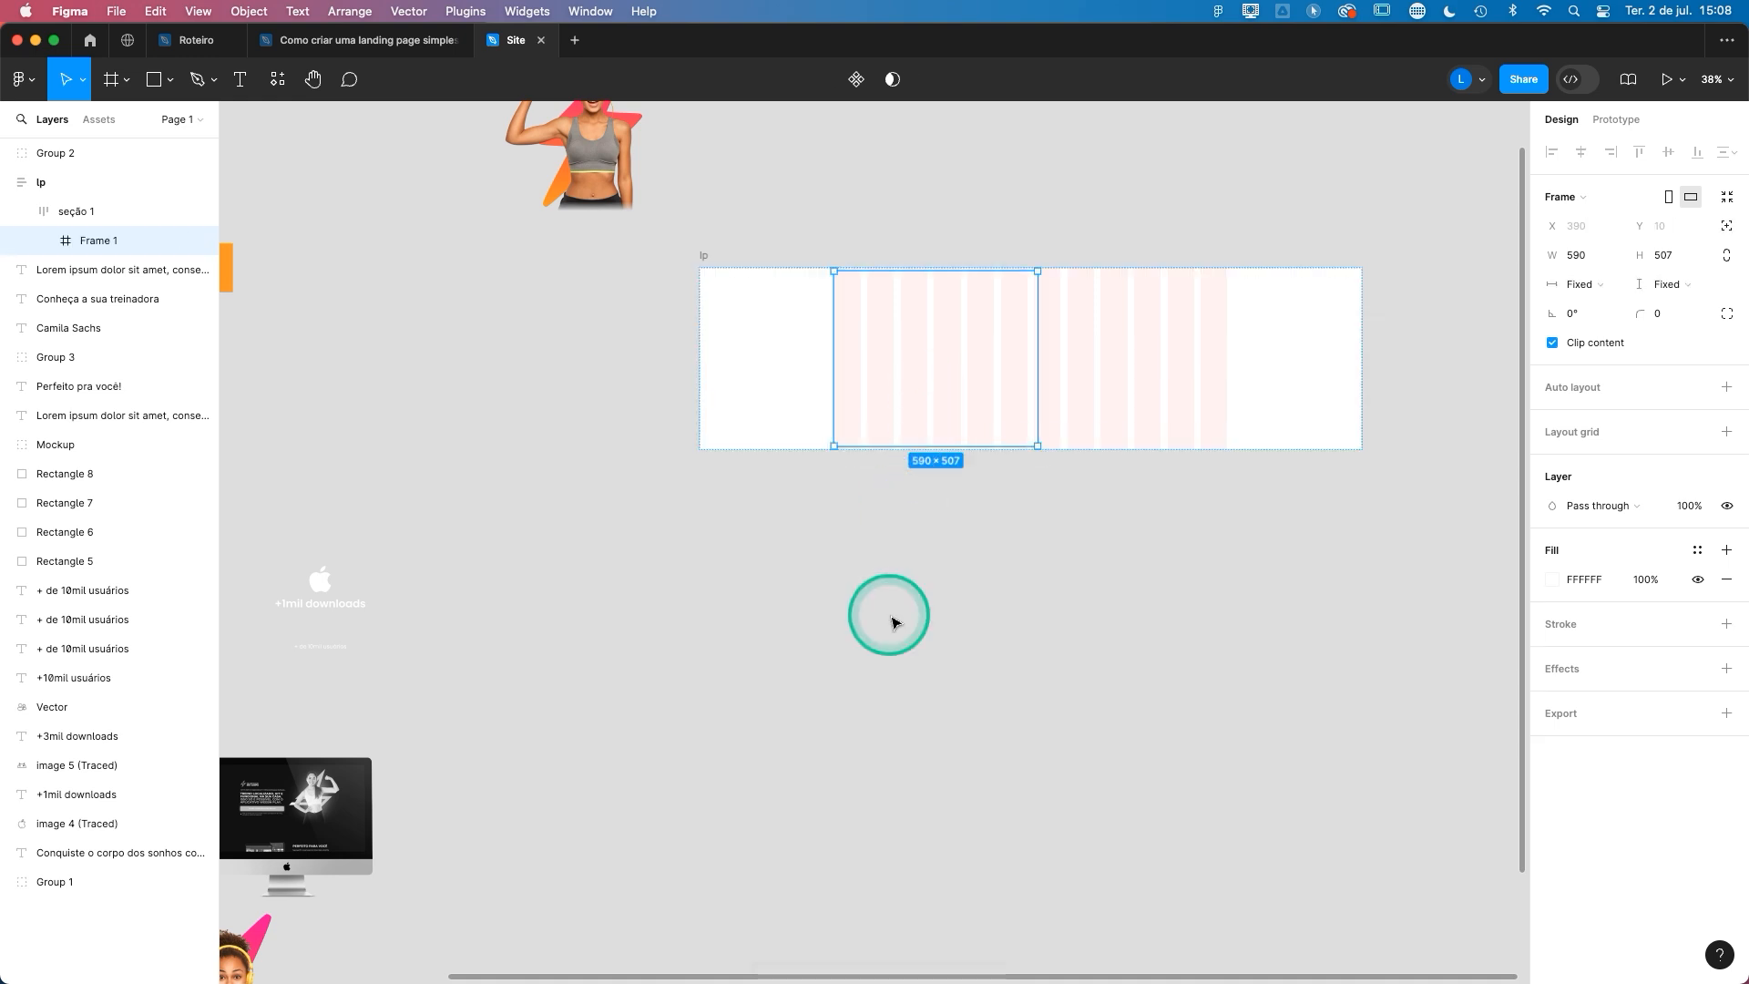
- Rename the new frame inside seção 1 as conteúdo
{"action": "type", "text": "cont"}
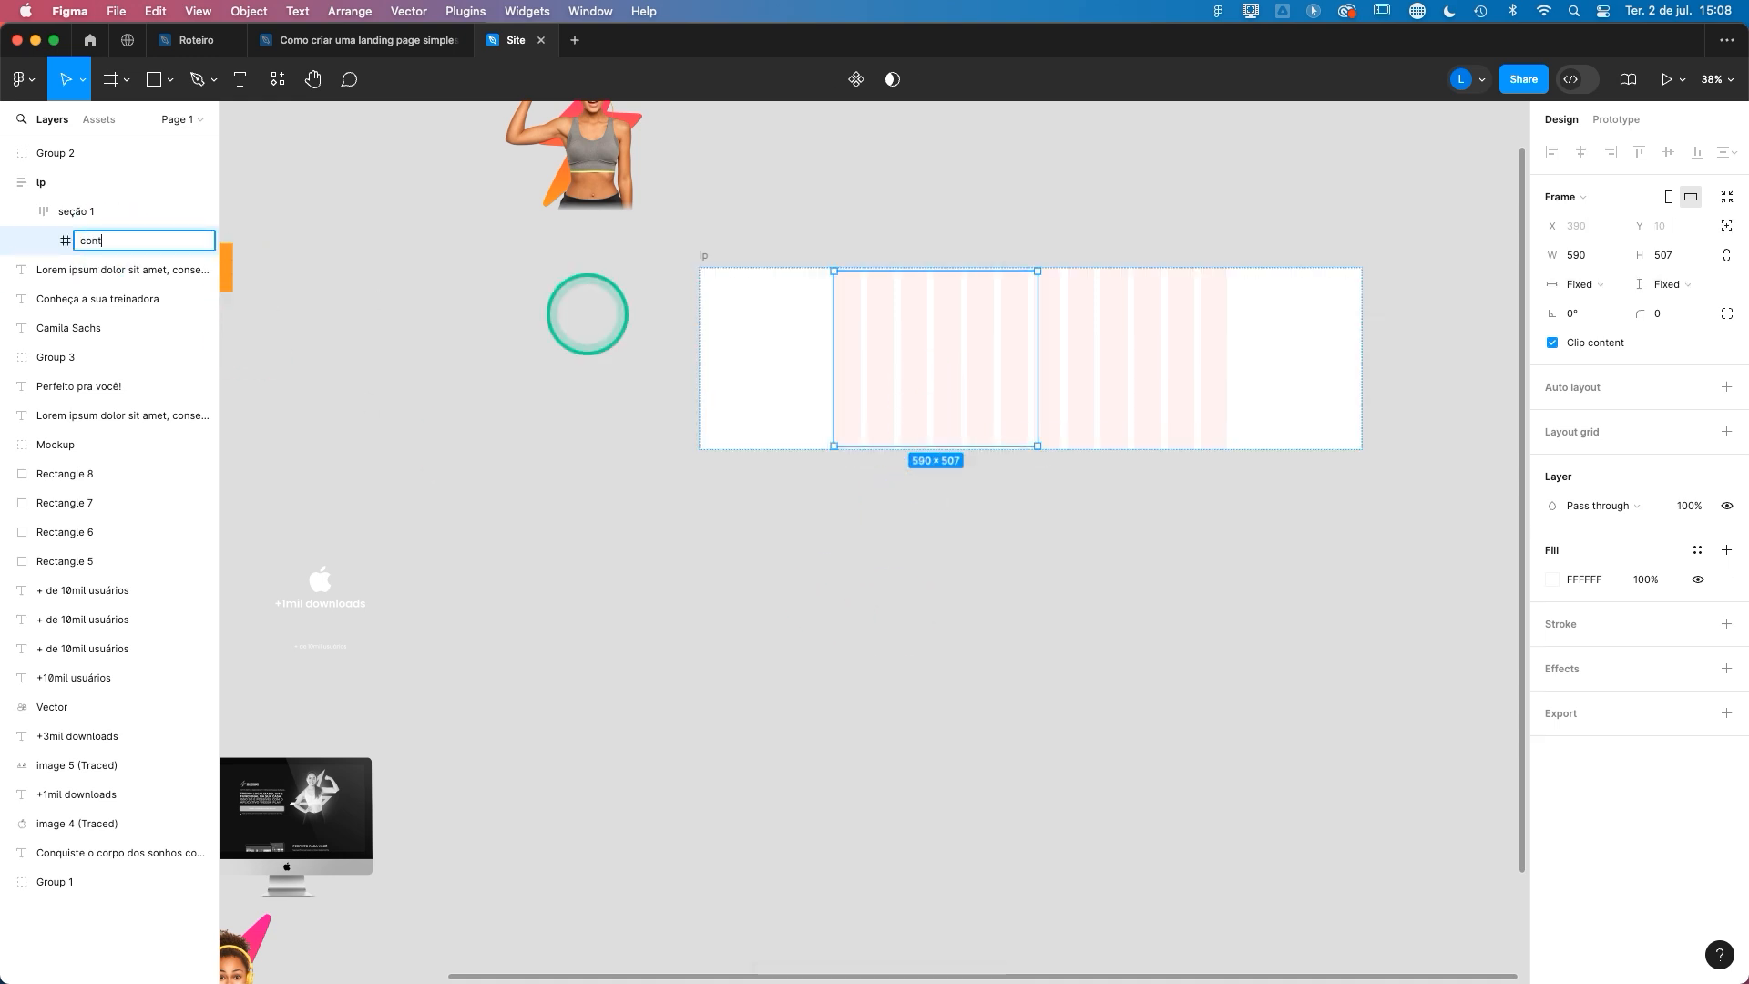
{"action": "type", "text": "eúdo"}
{"action": "left_click", "coordinate": [948, 591]}
- Duplicate the conteúdo frame within seção 1 and name the two frames conteúdo 1 and conteúdo 2
{"action": "left_click", "coordinate": [117, 242]}
{"action": "key", "text": "super+d"}
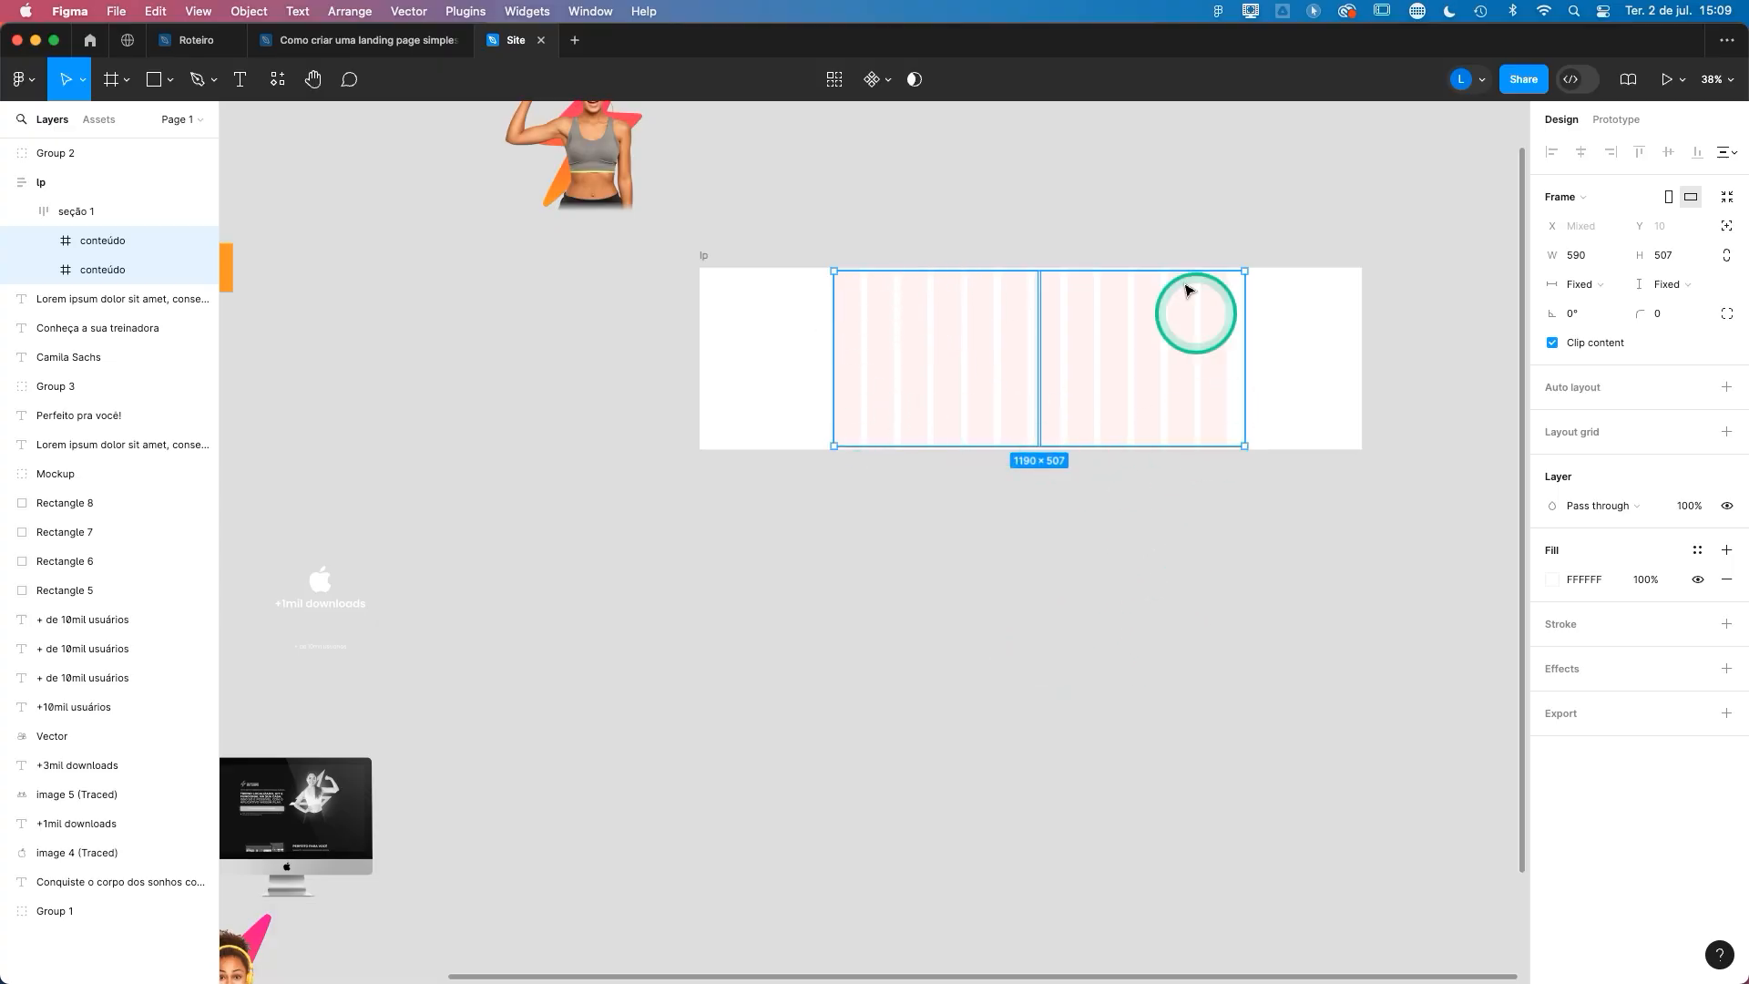
{"action": "double_click", "coordinate": [124, 272]}
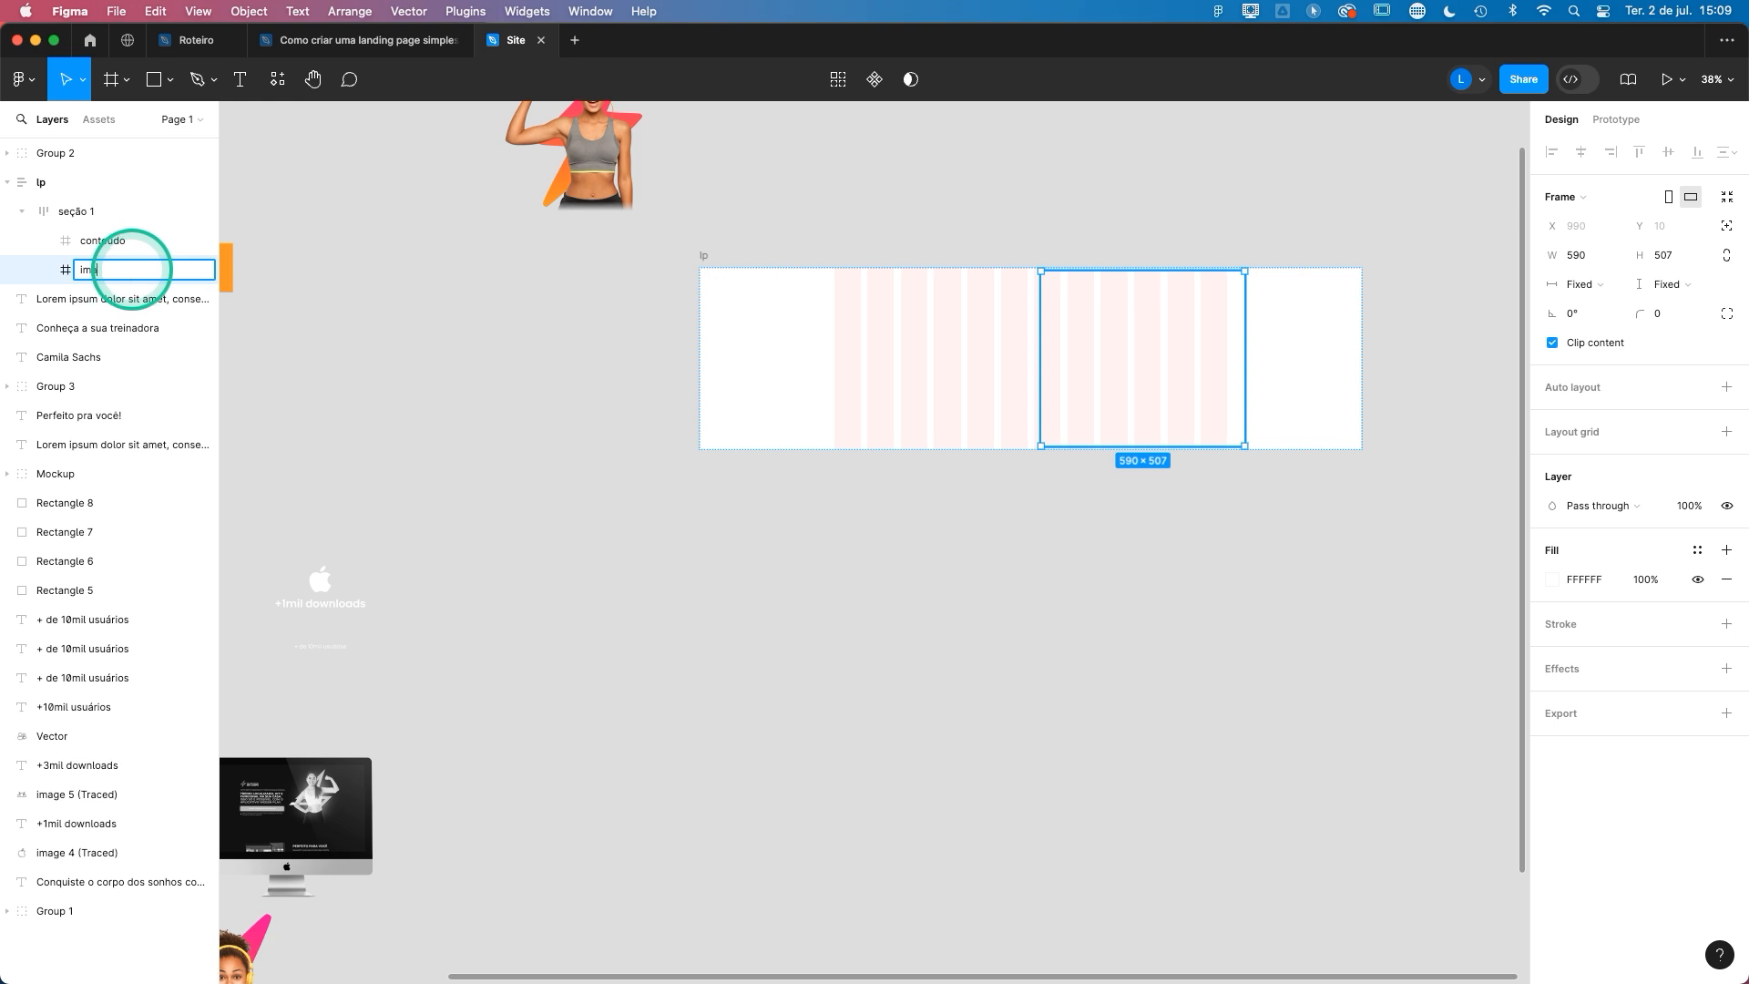
{"action": "double_click", "coordinate": [132, 241]}
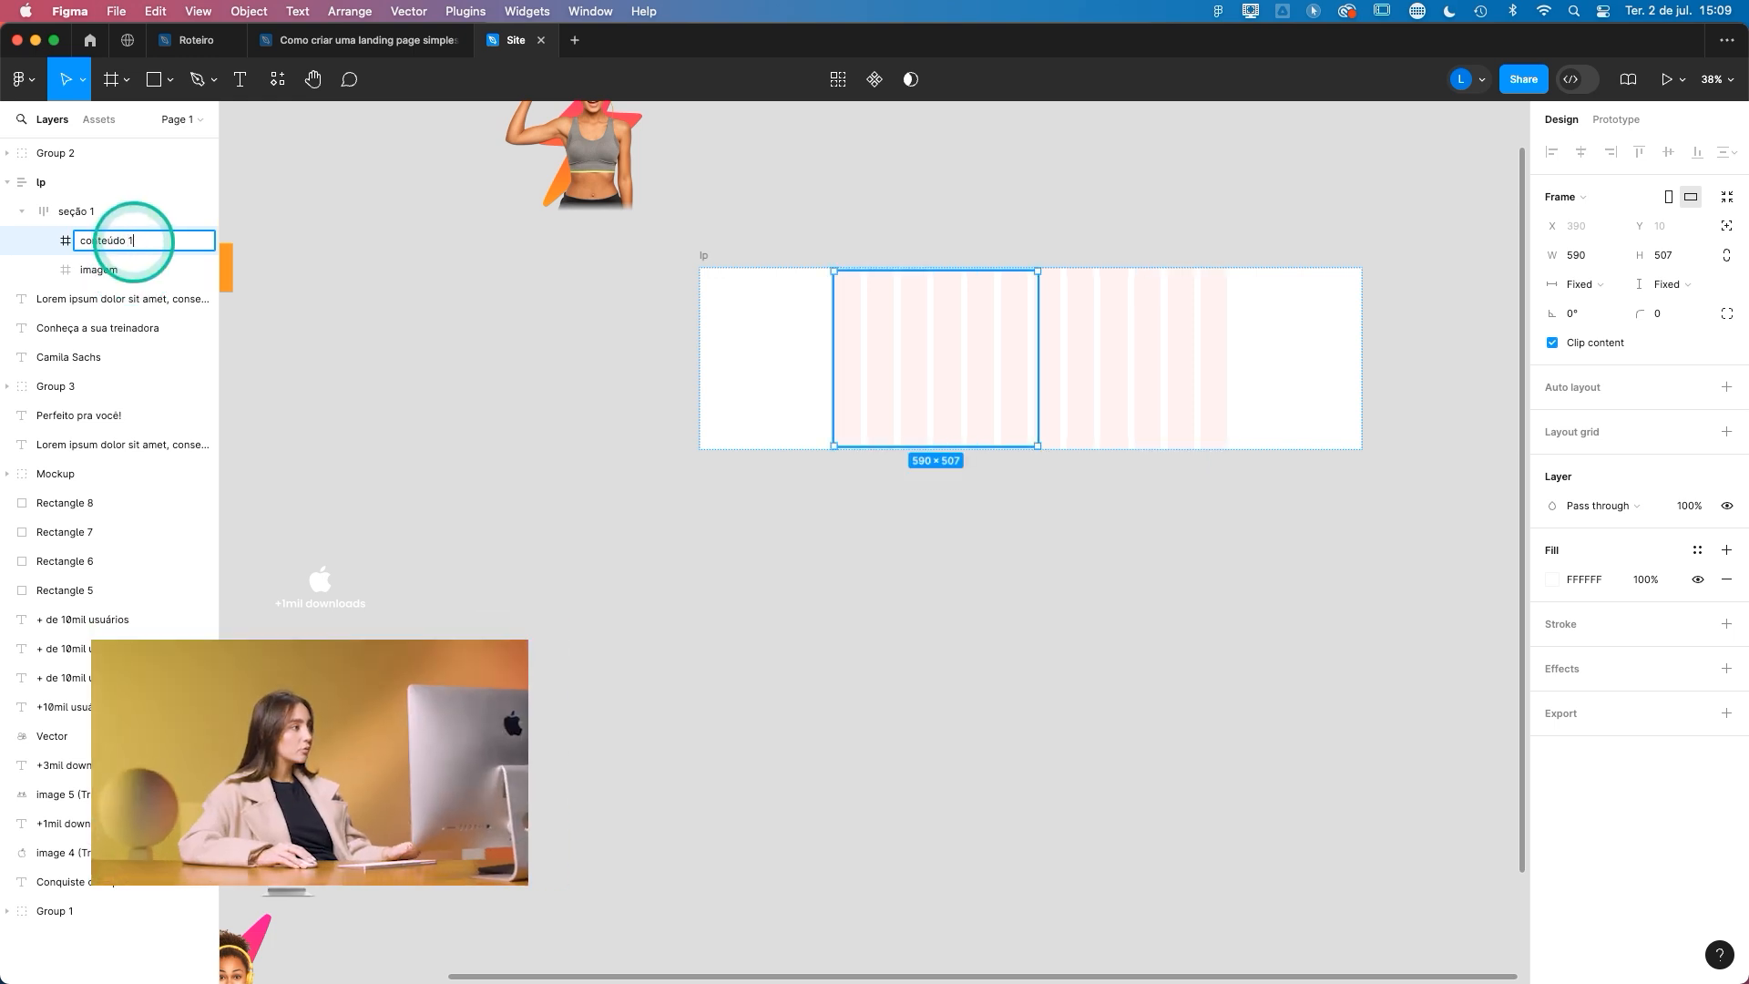
{"action": "double_click", "coordinate": [108, 271]}
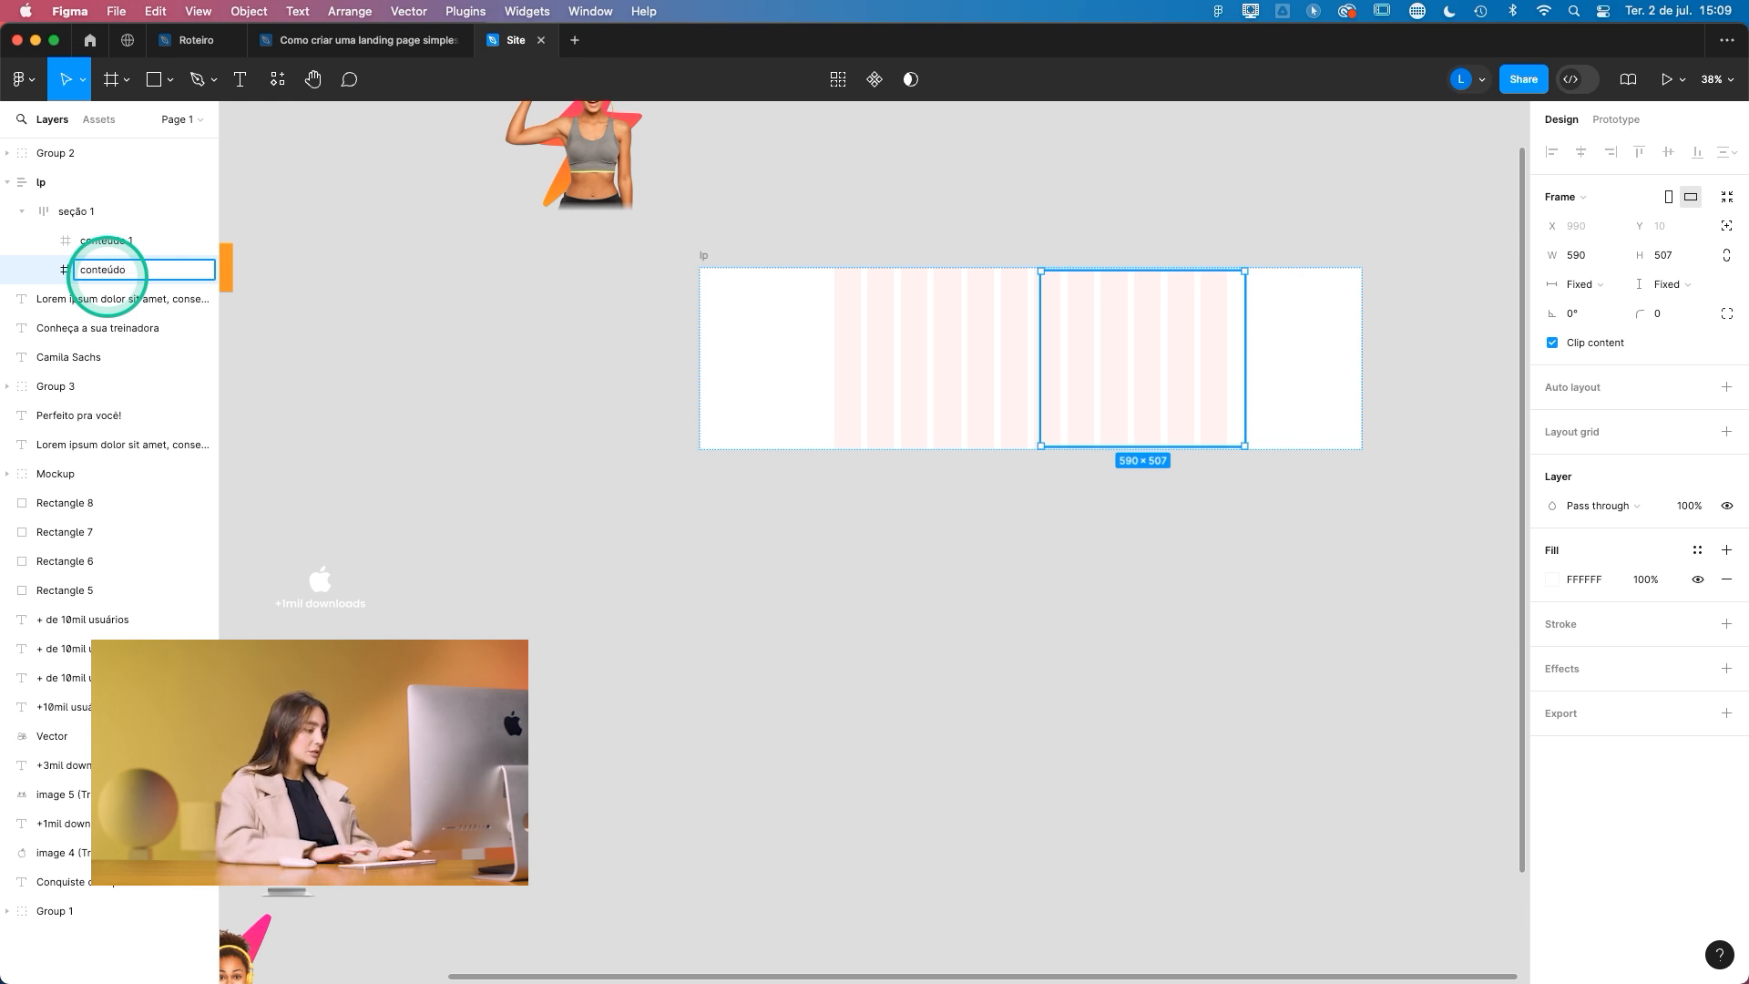
{"action": "left_click", "coordinate": [382, 344]}
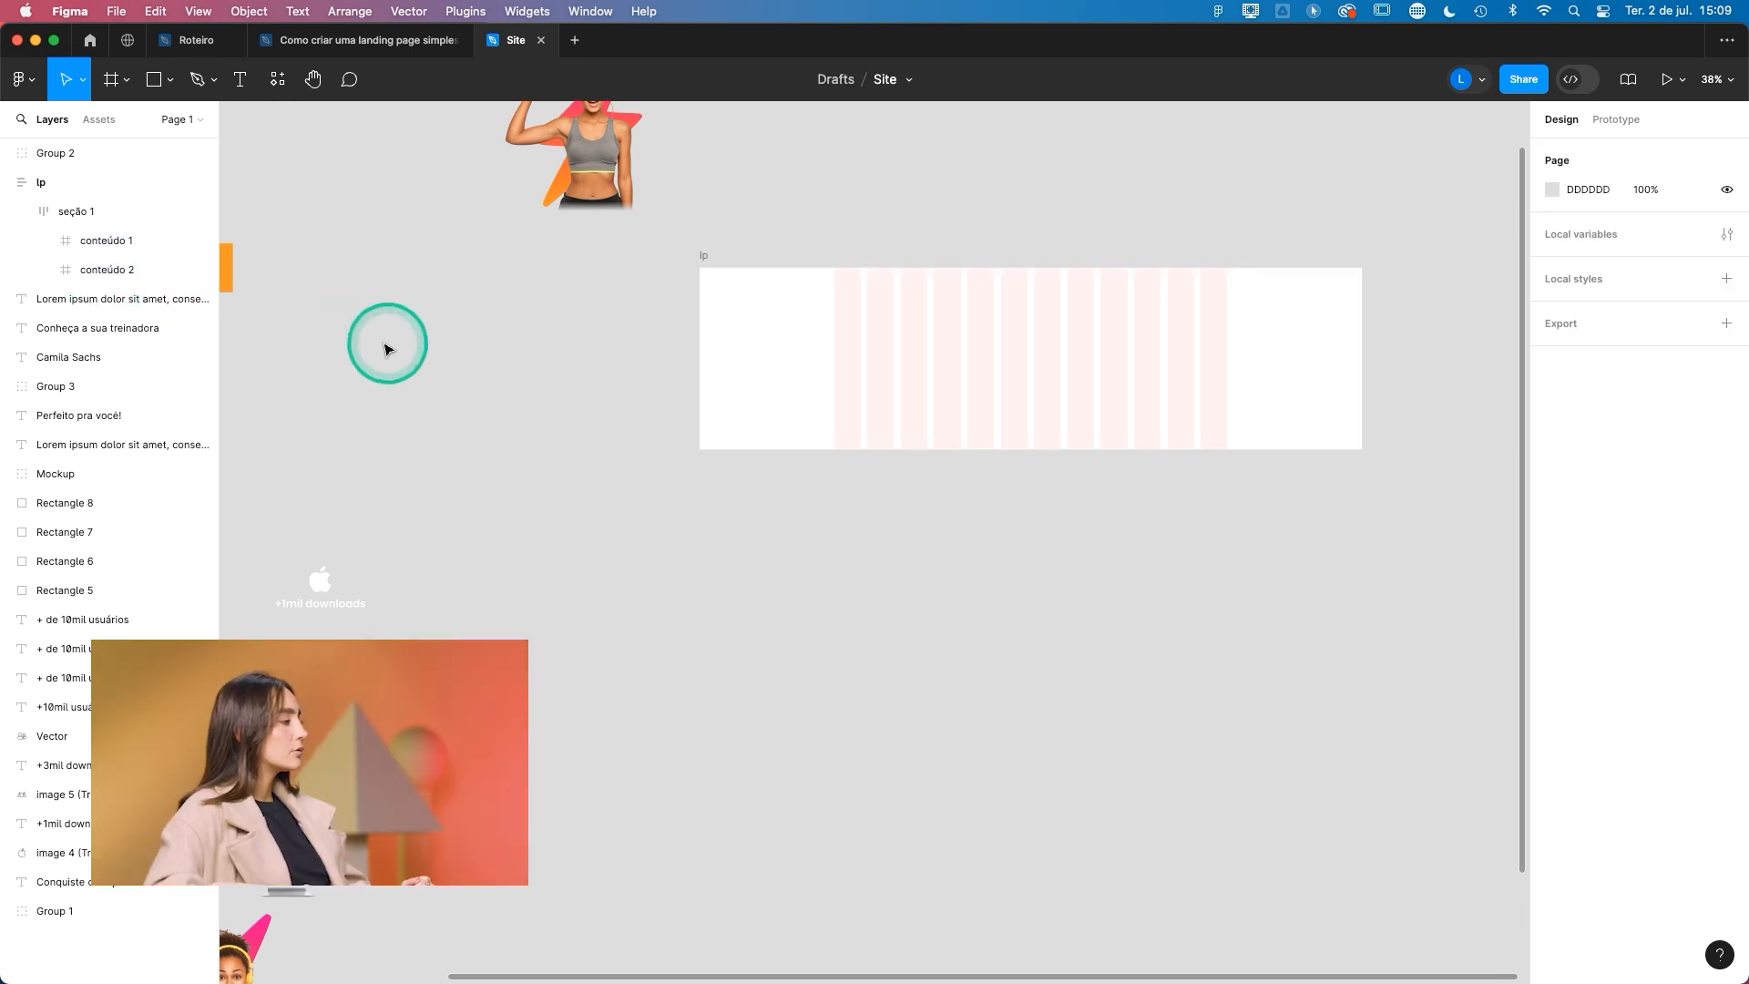
- Try applying auto layout to conteúdo 1 and conteúdo 2 together, and undo it
{"action": "left_click", "coordinate": [137, 269]}
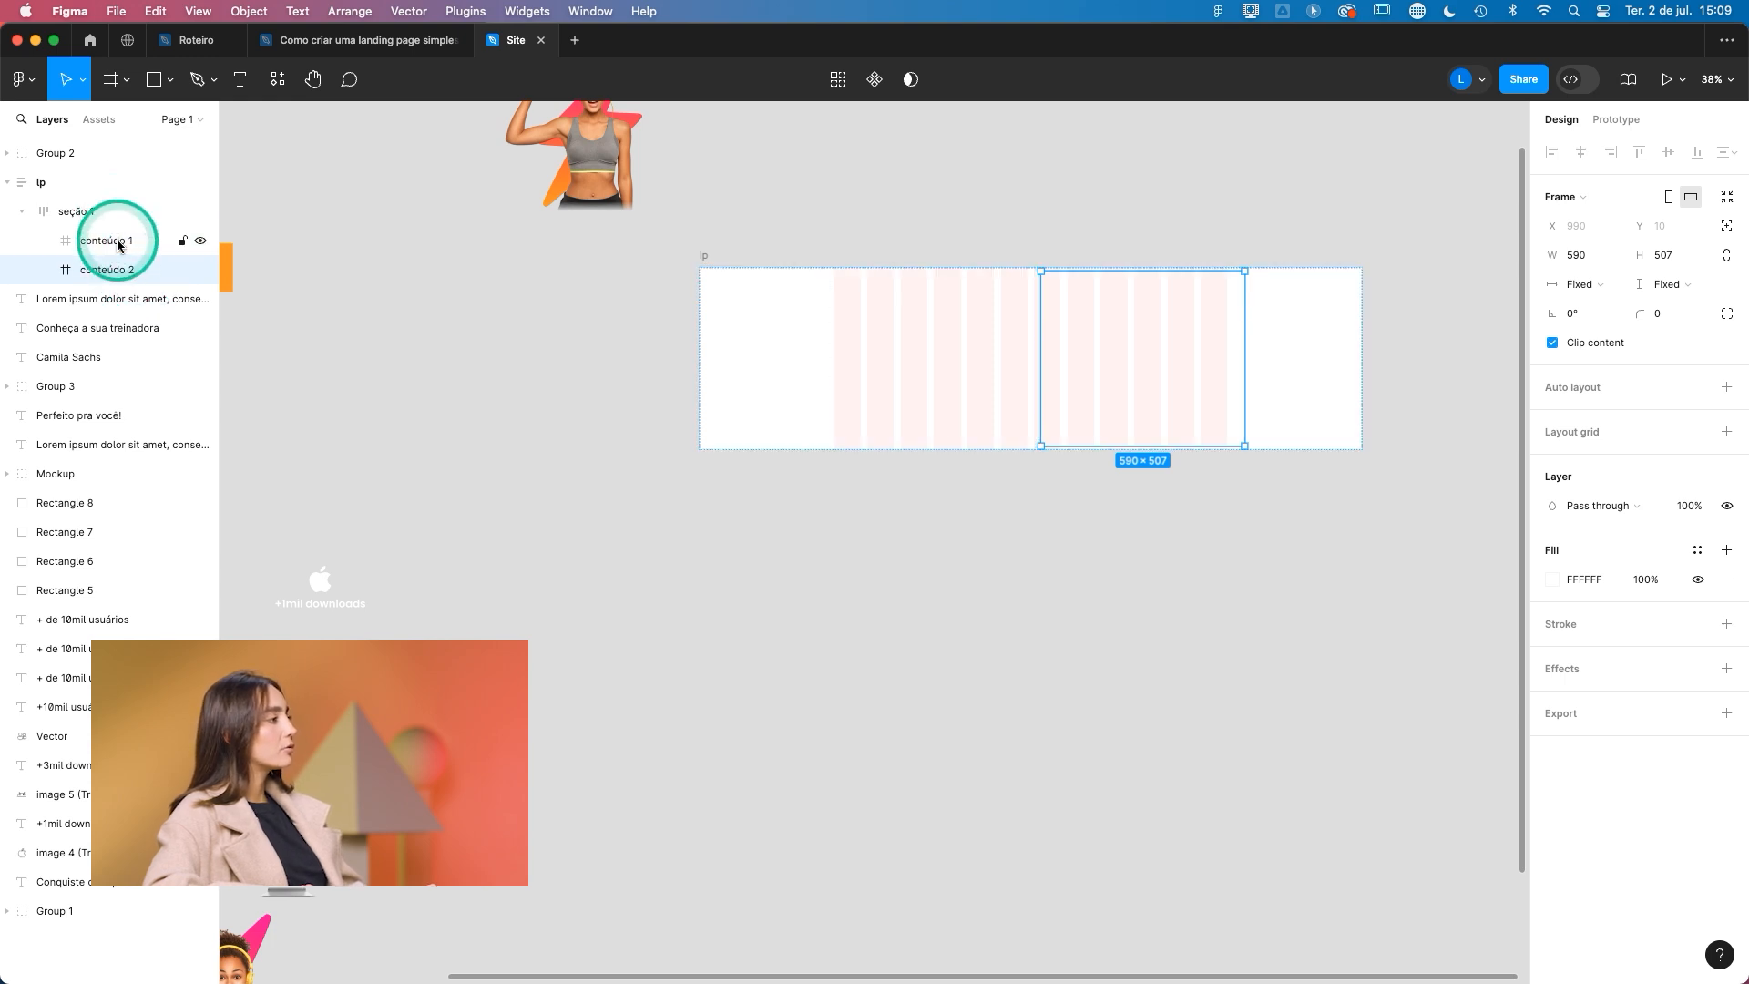
{"action": "left_click", "coordinate": [118, 244], "text": "shift"}
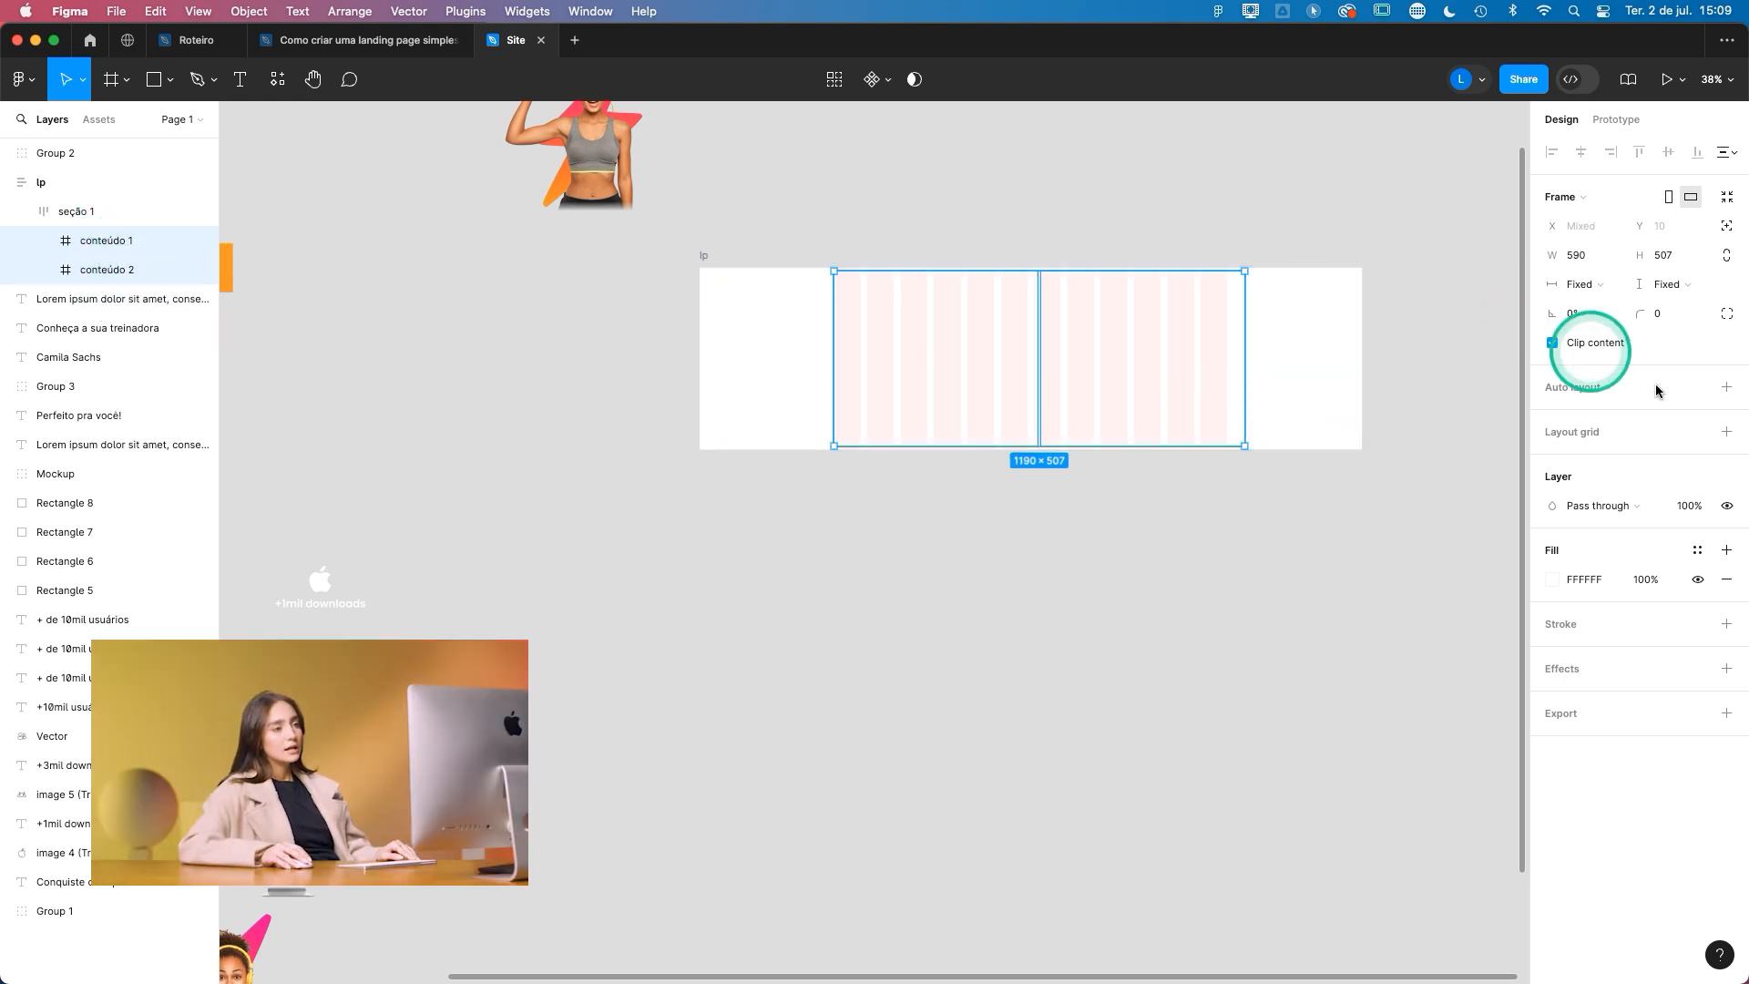
{"action": "left_click", "coordinate": [1731, 392]}
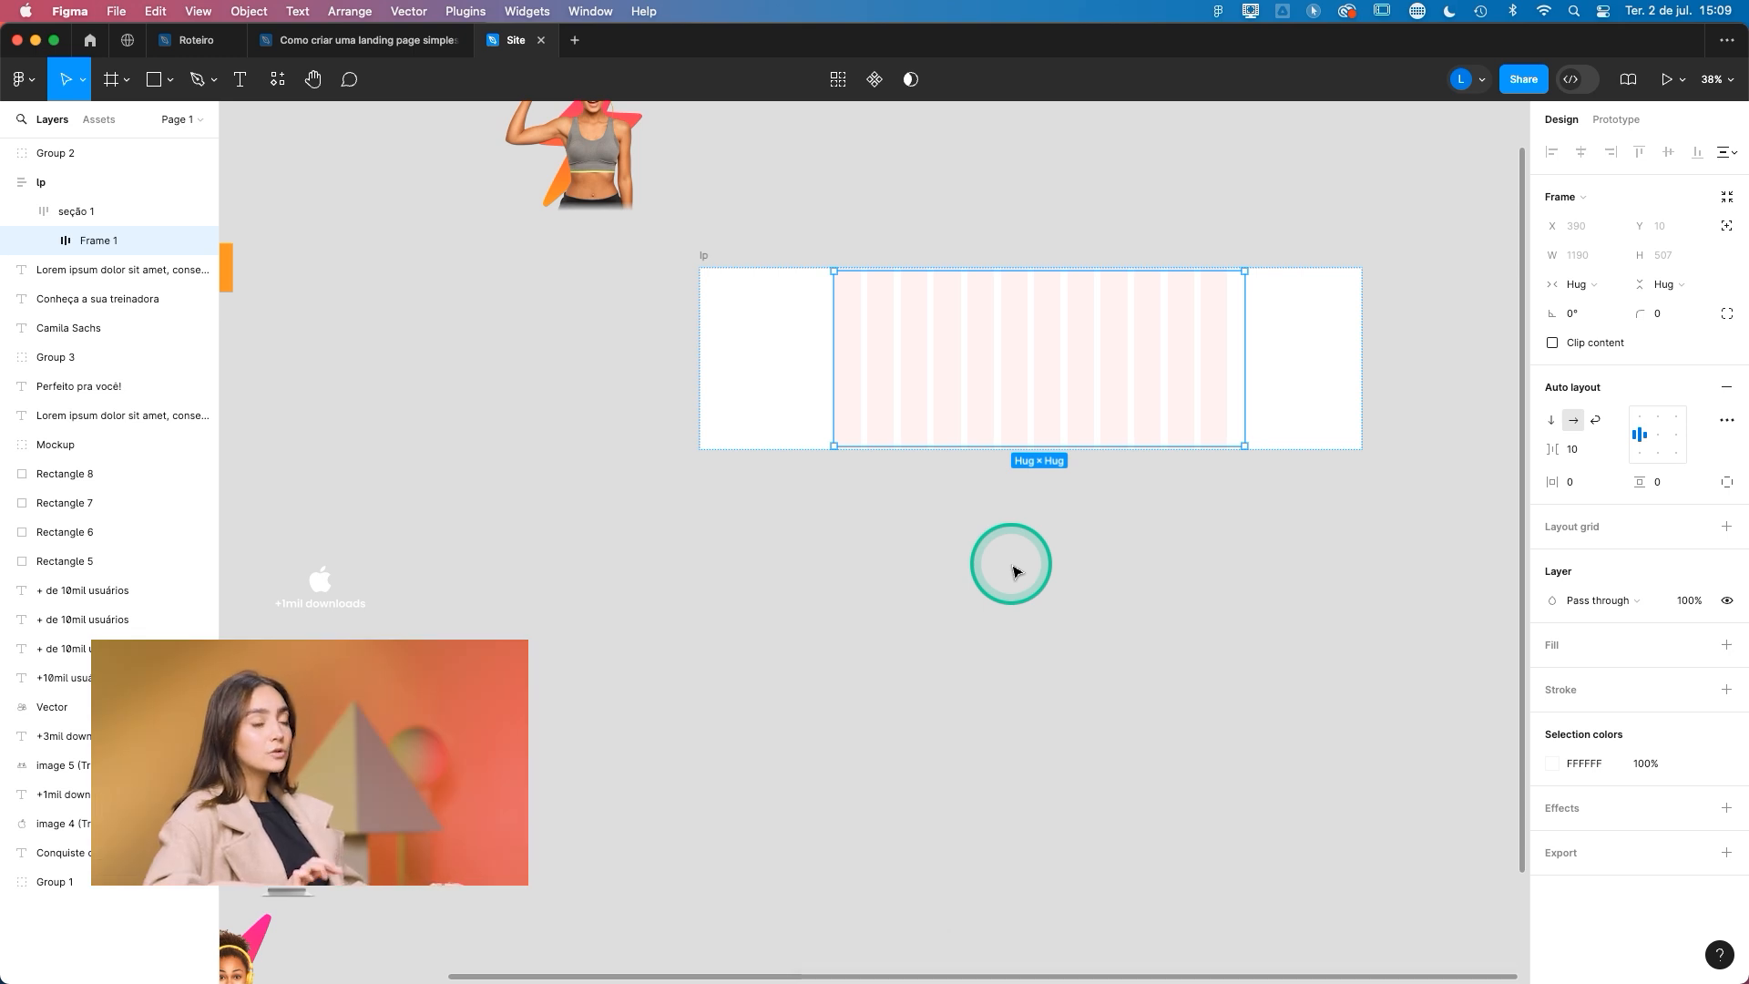
{"action": "key", "text": "super+z"}
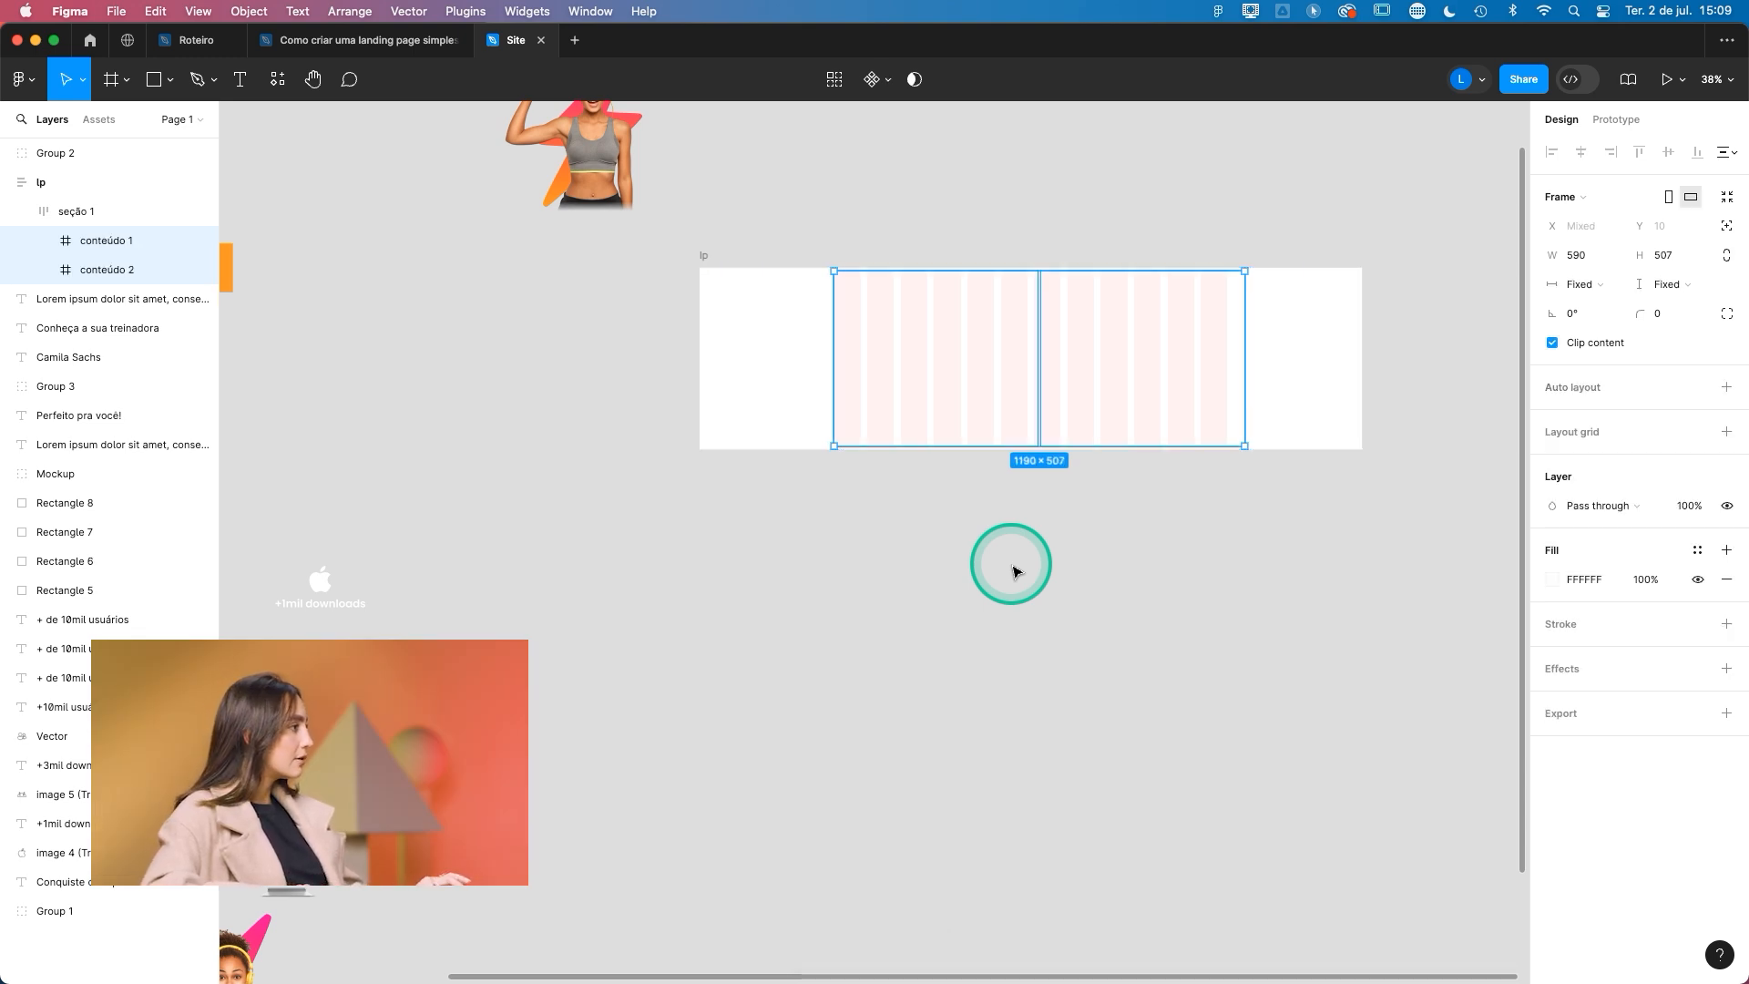
- Apply auto layout separately to the conteúdo 1 frame and the conteúdo 2 frame
{"action": "left_click", "coordinate": [101, 238]}
{"action": "left_click", "coordinate": [1727, 387]}
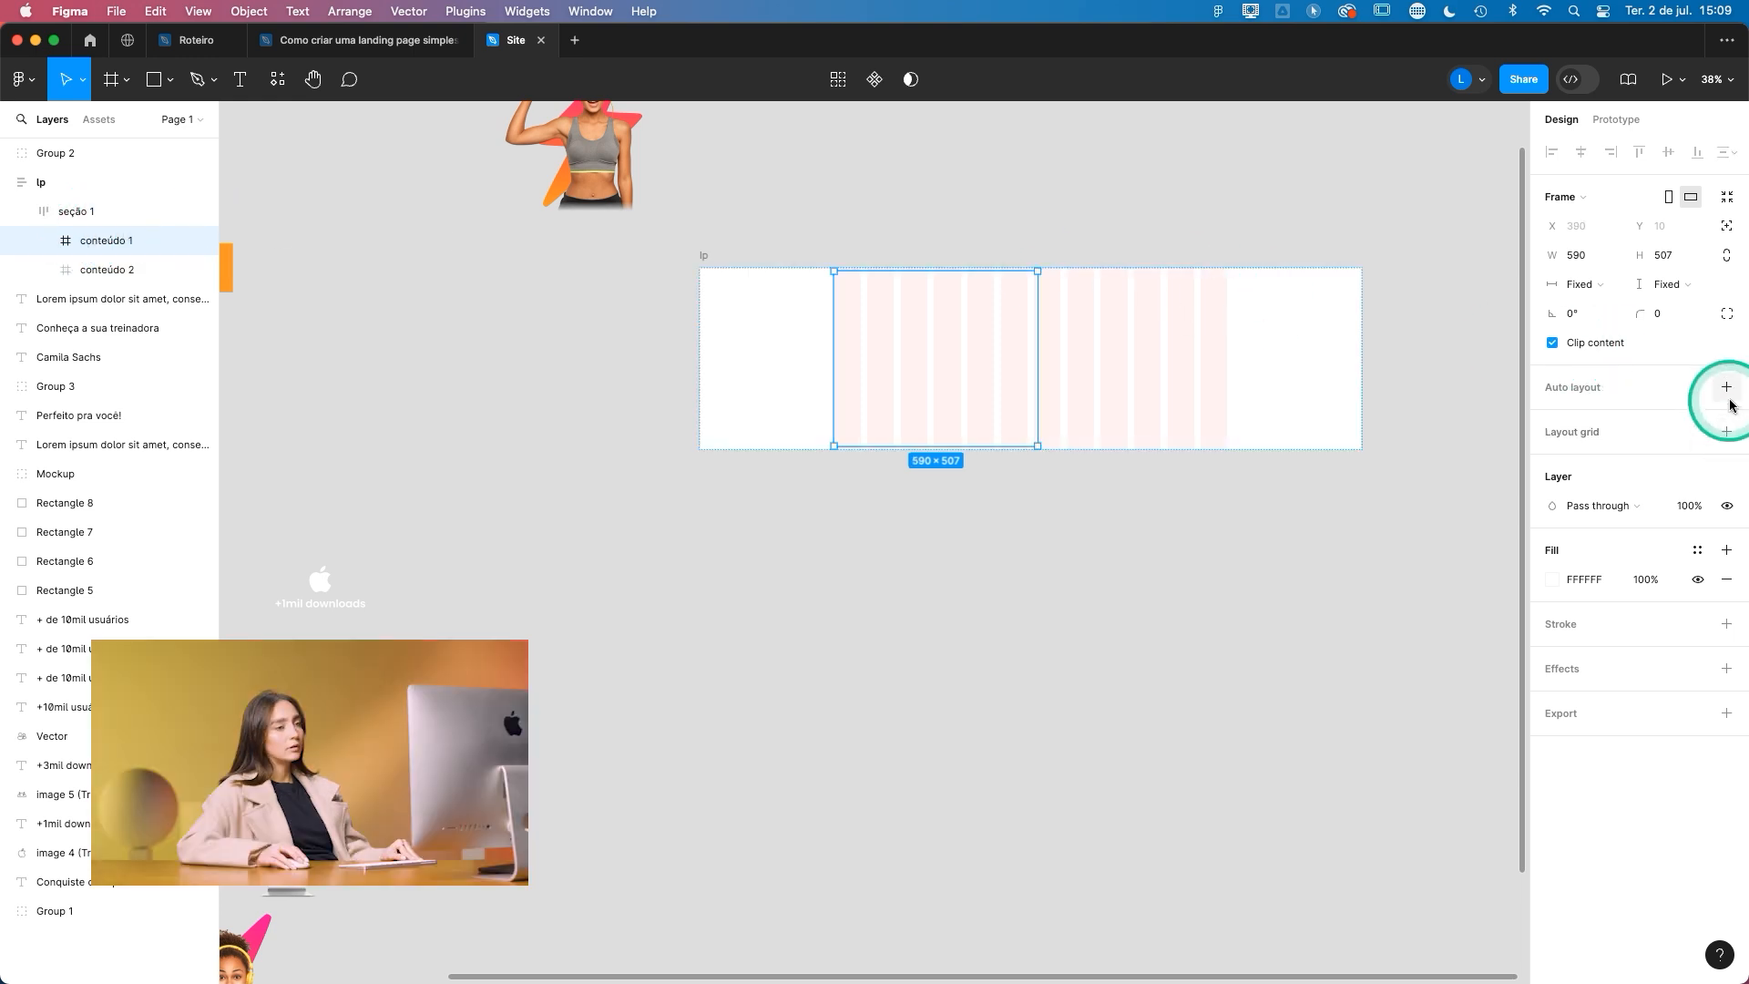
{"action": "left_click", "coordinate": [166, 274]}
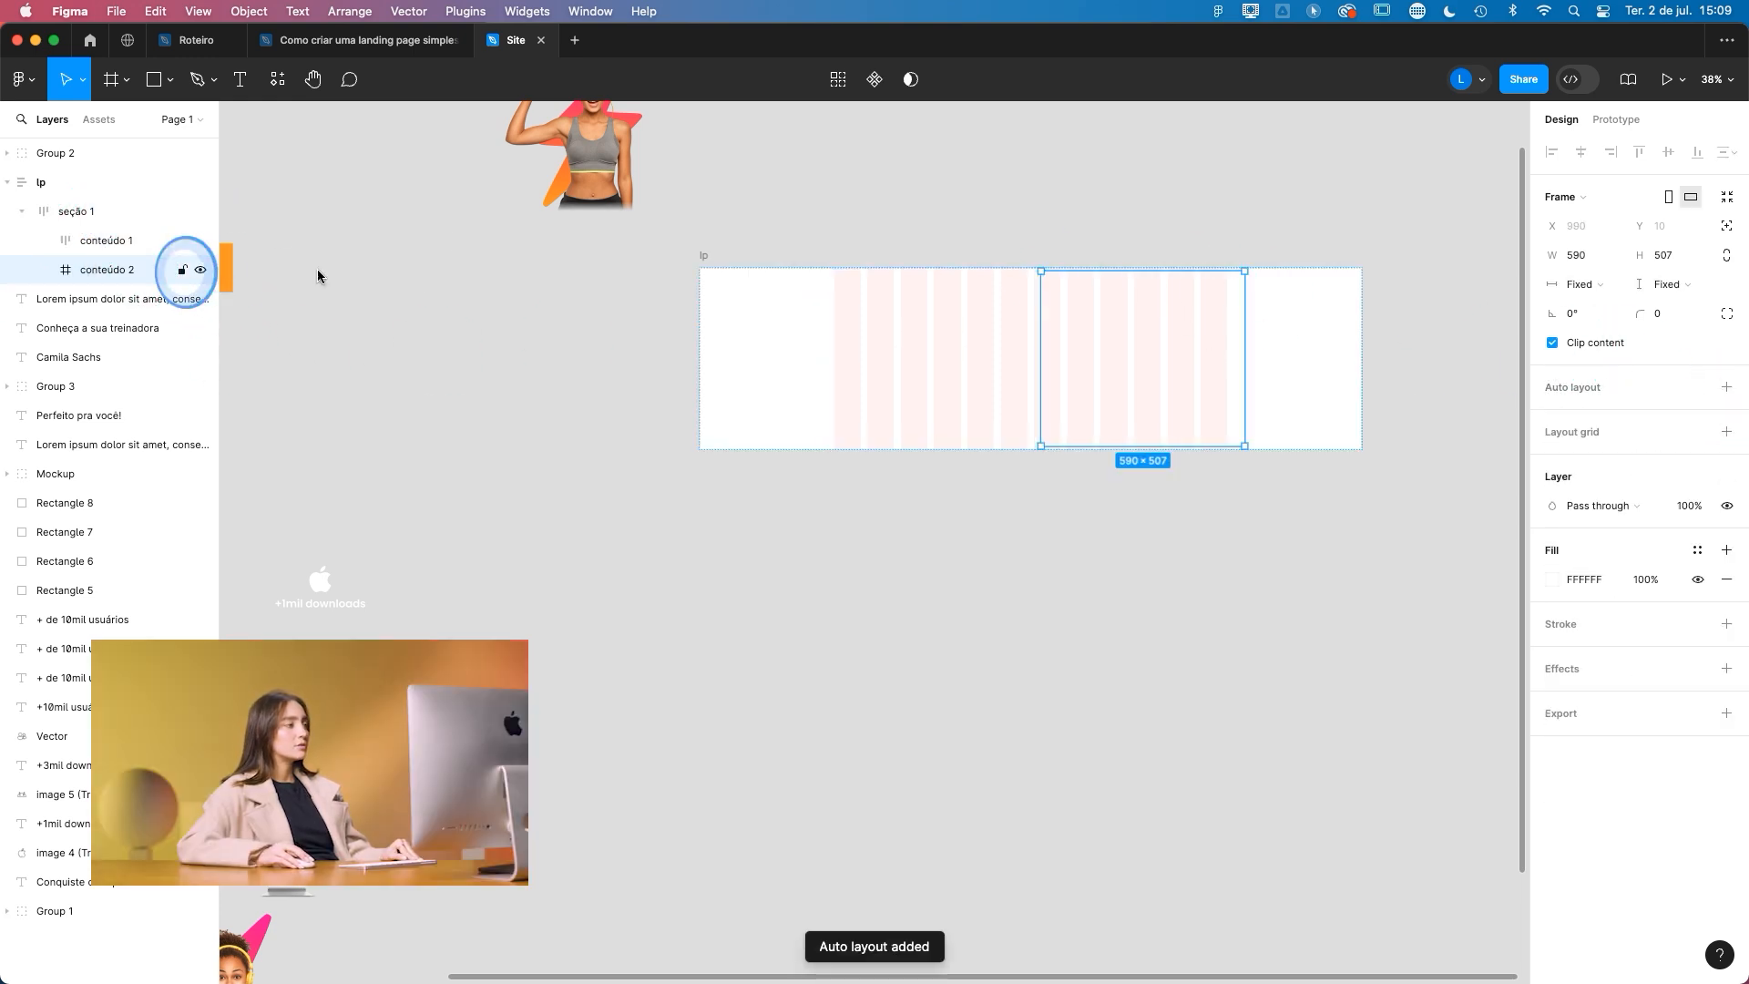
{"action": "left_click", "coordinate": [1725, 389]}
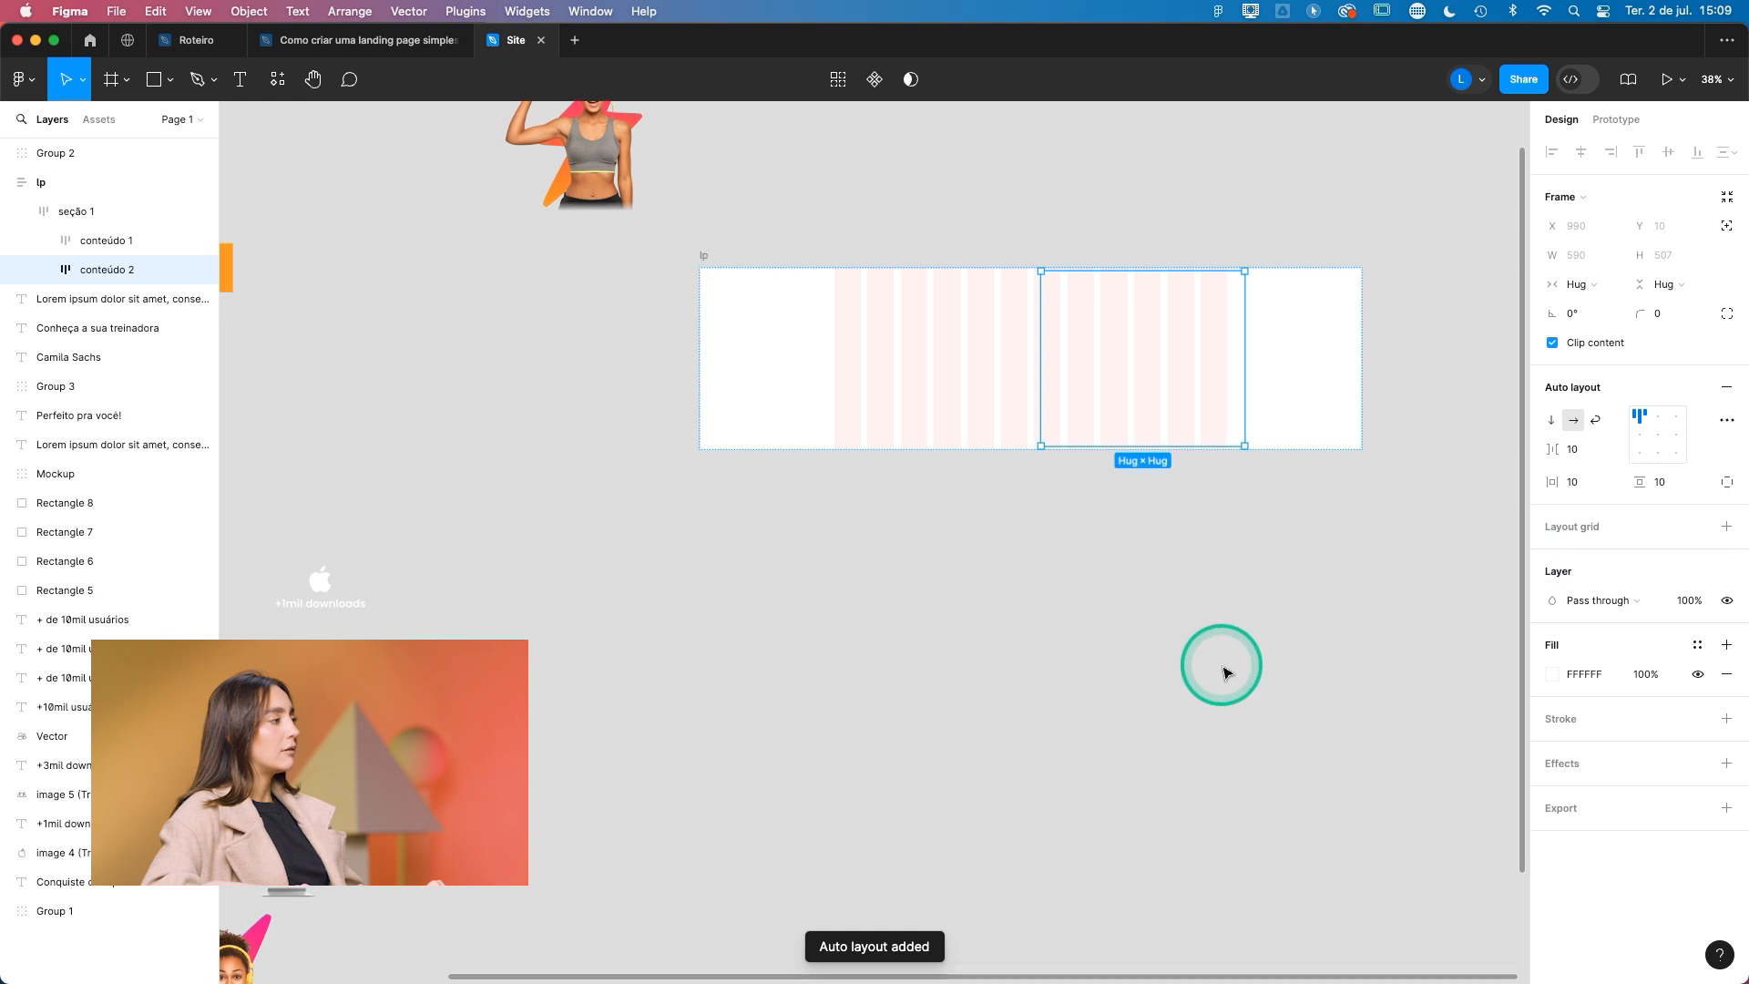
- Set the horizontal resizing of conteúdo 1 and conteúdo 2 to Fill and their gap between items to 0
{"action": "left_click", "coordinate": [957, 363], "text": "shift"}
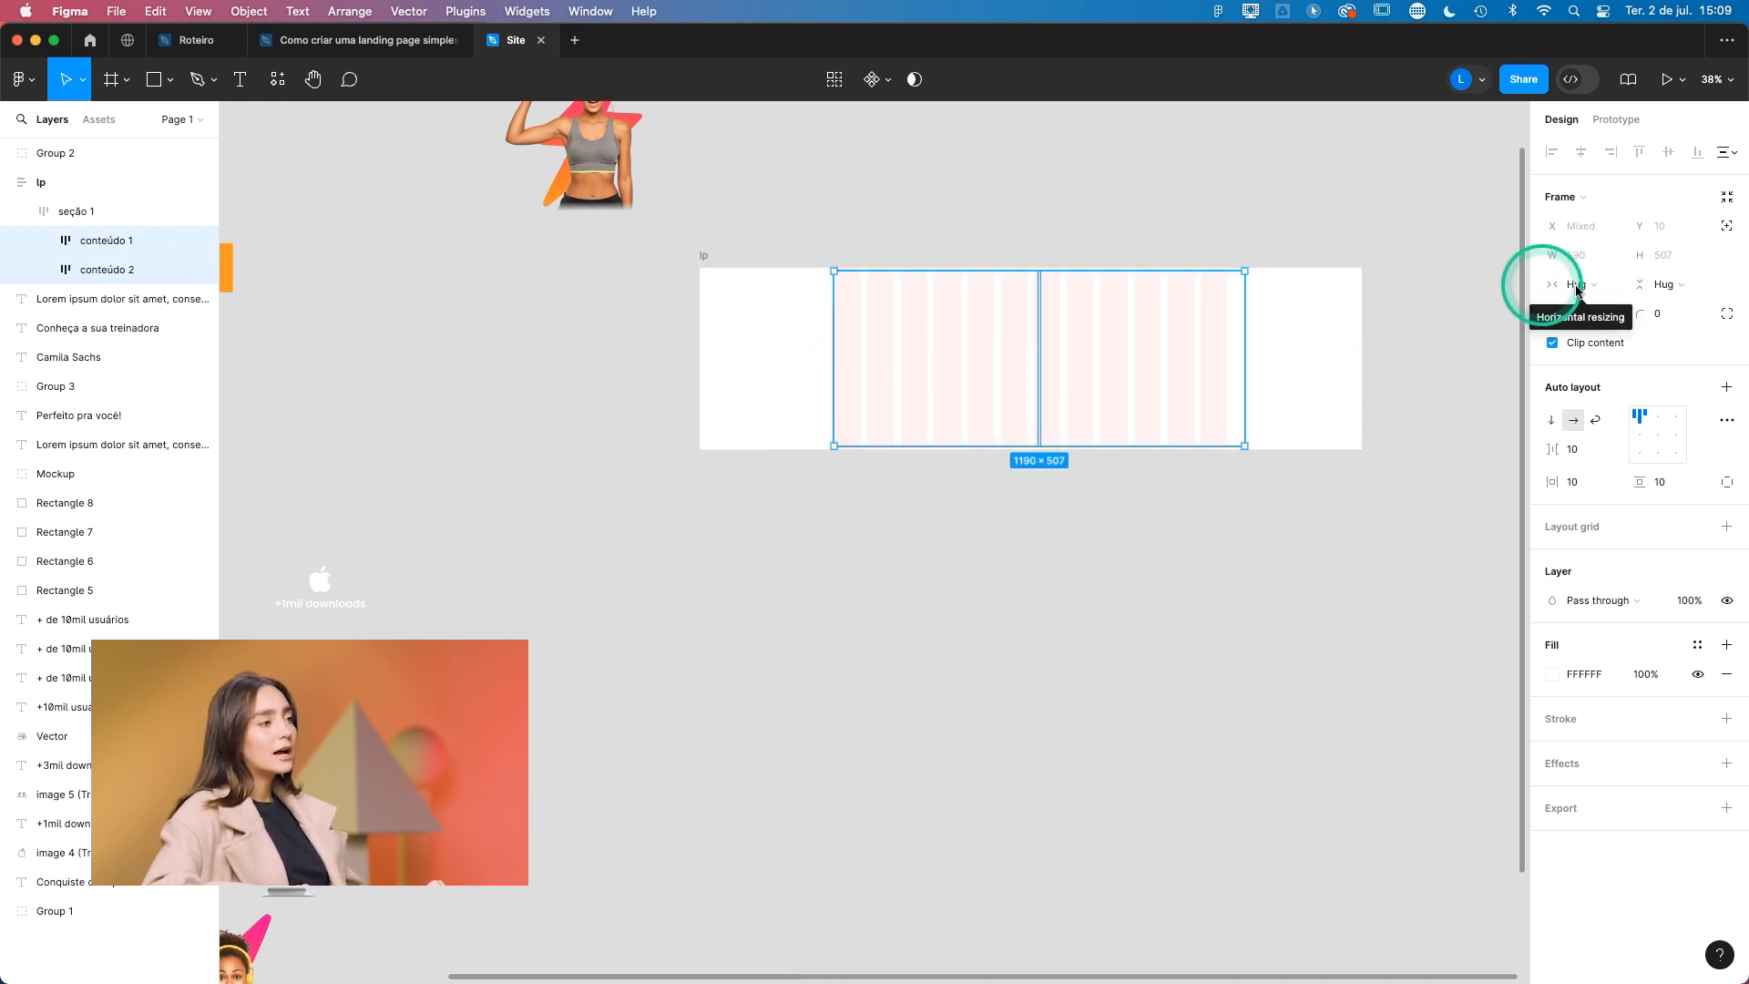
{"action": "left_click", "coordinate": [1610, 288]}
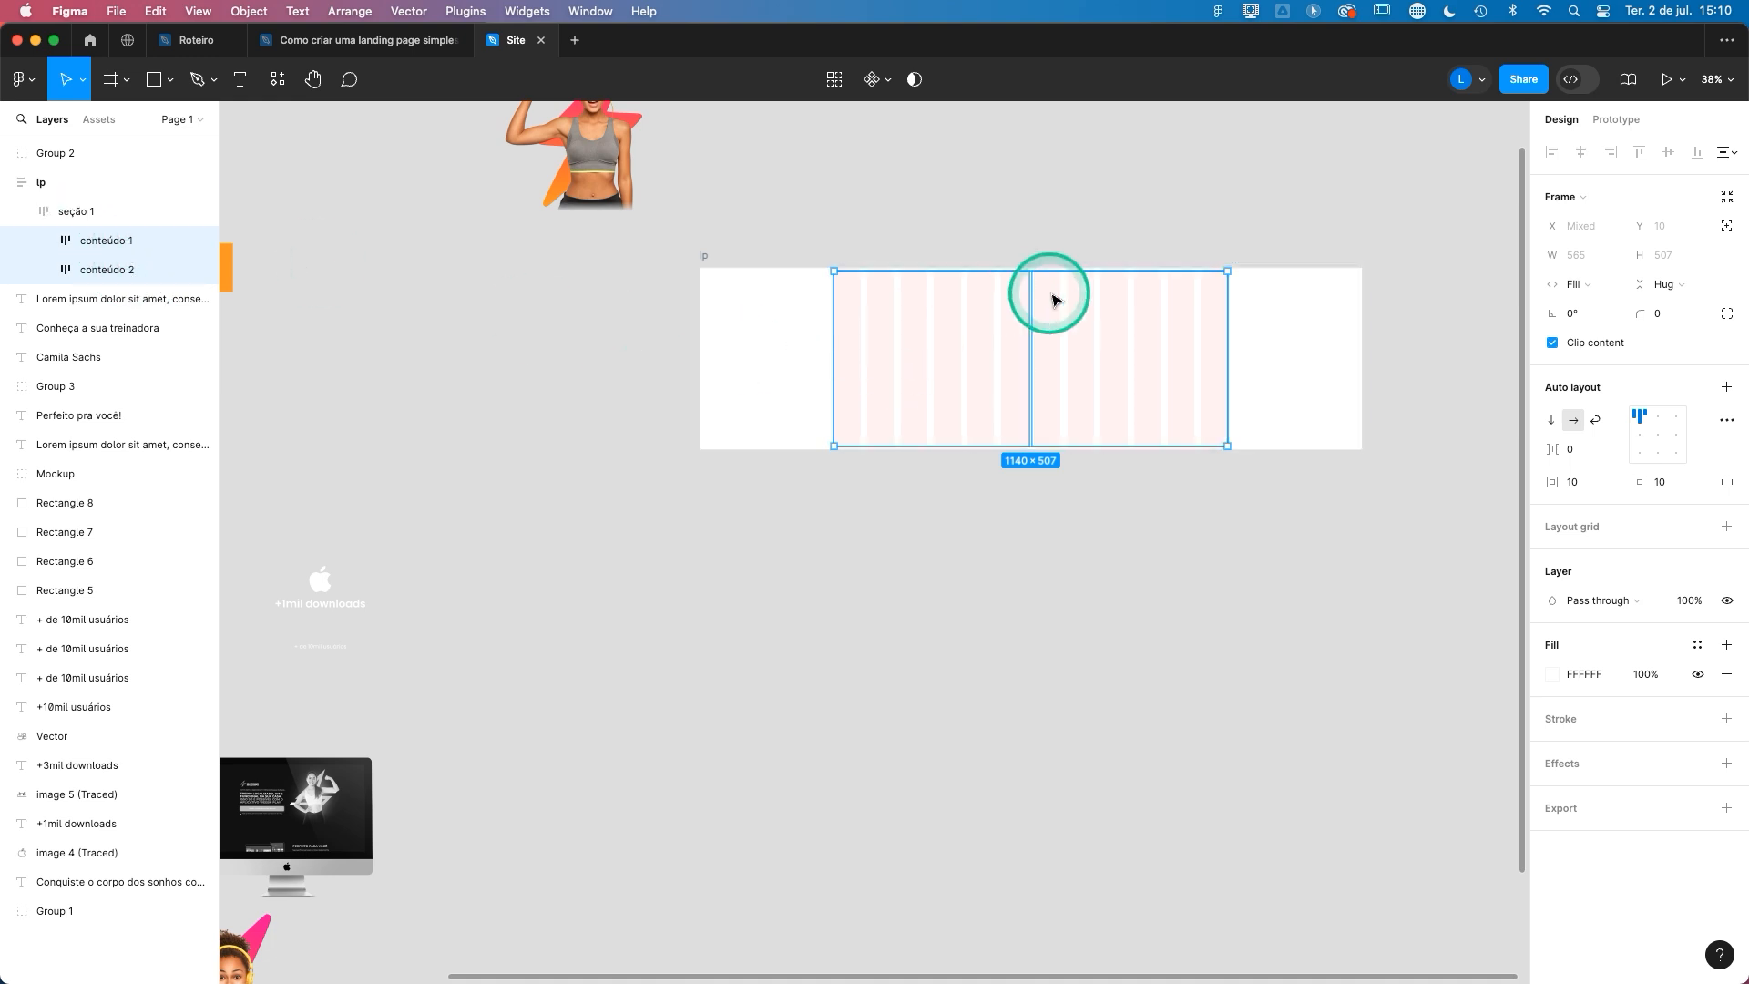
- Set the gap between items in the seção 1 frame to 0
{"action": "left_click", "coordinate": [135, 214]}
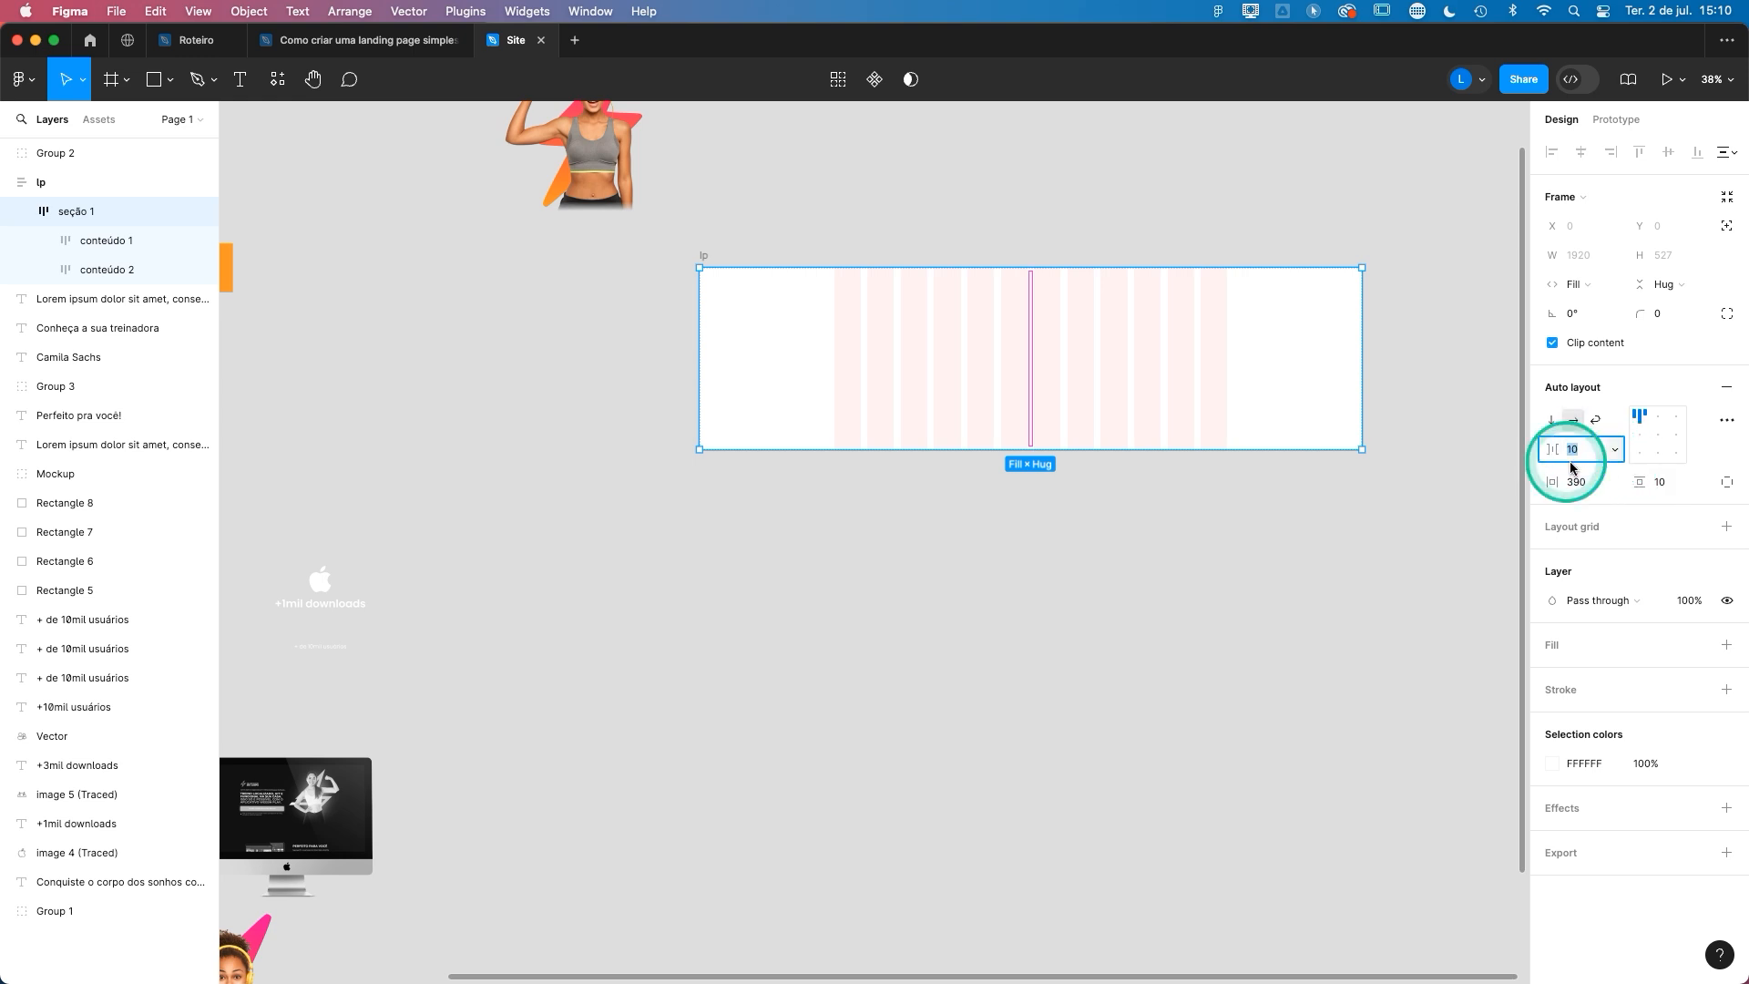
{"action": "left_click", "coordinate": [1457, 605]}
{"action": "left_click", "coordinate": [943, 328]}
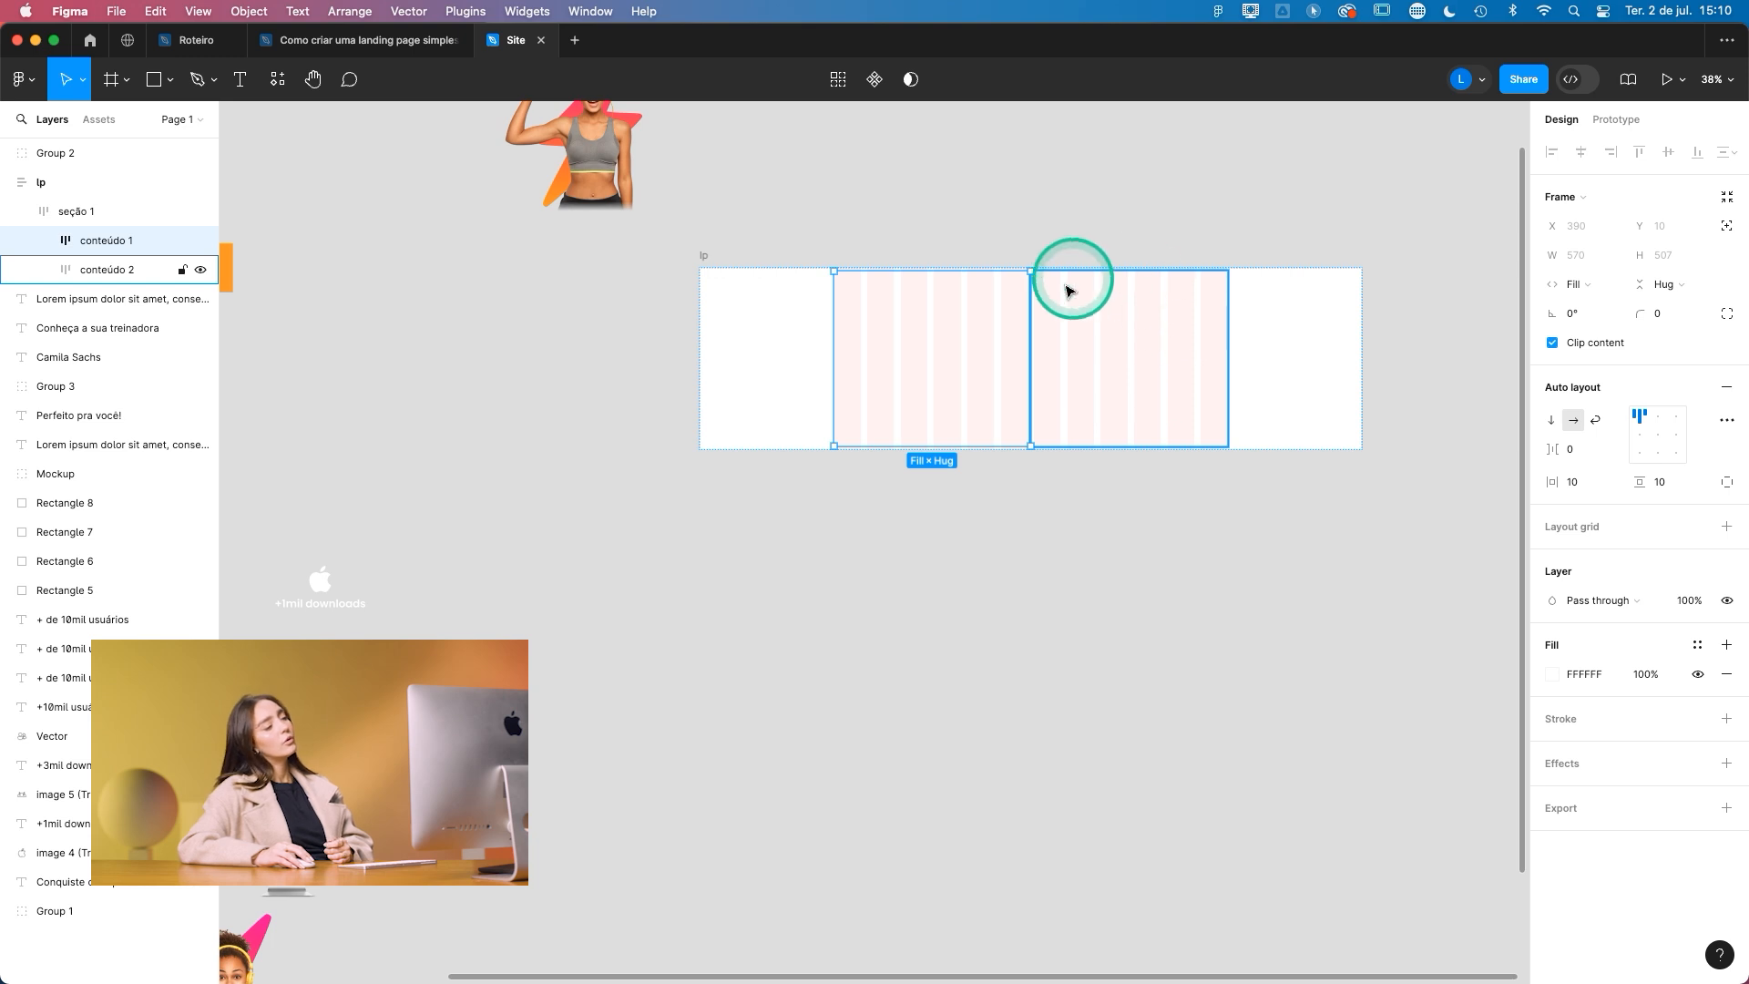
{"action": "left_click", "coordinate": [1009, 234]}
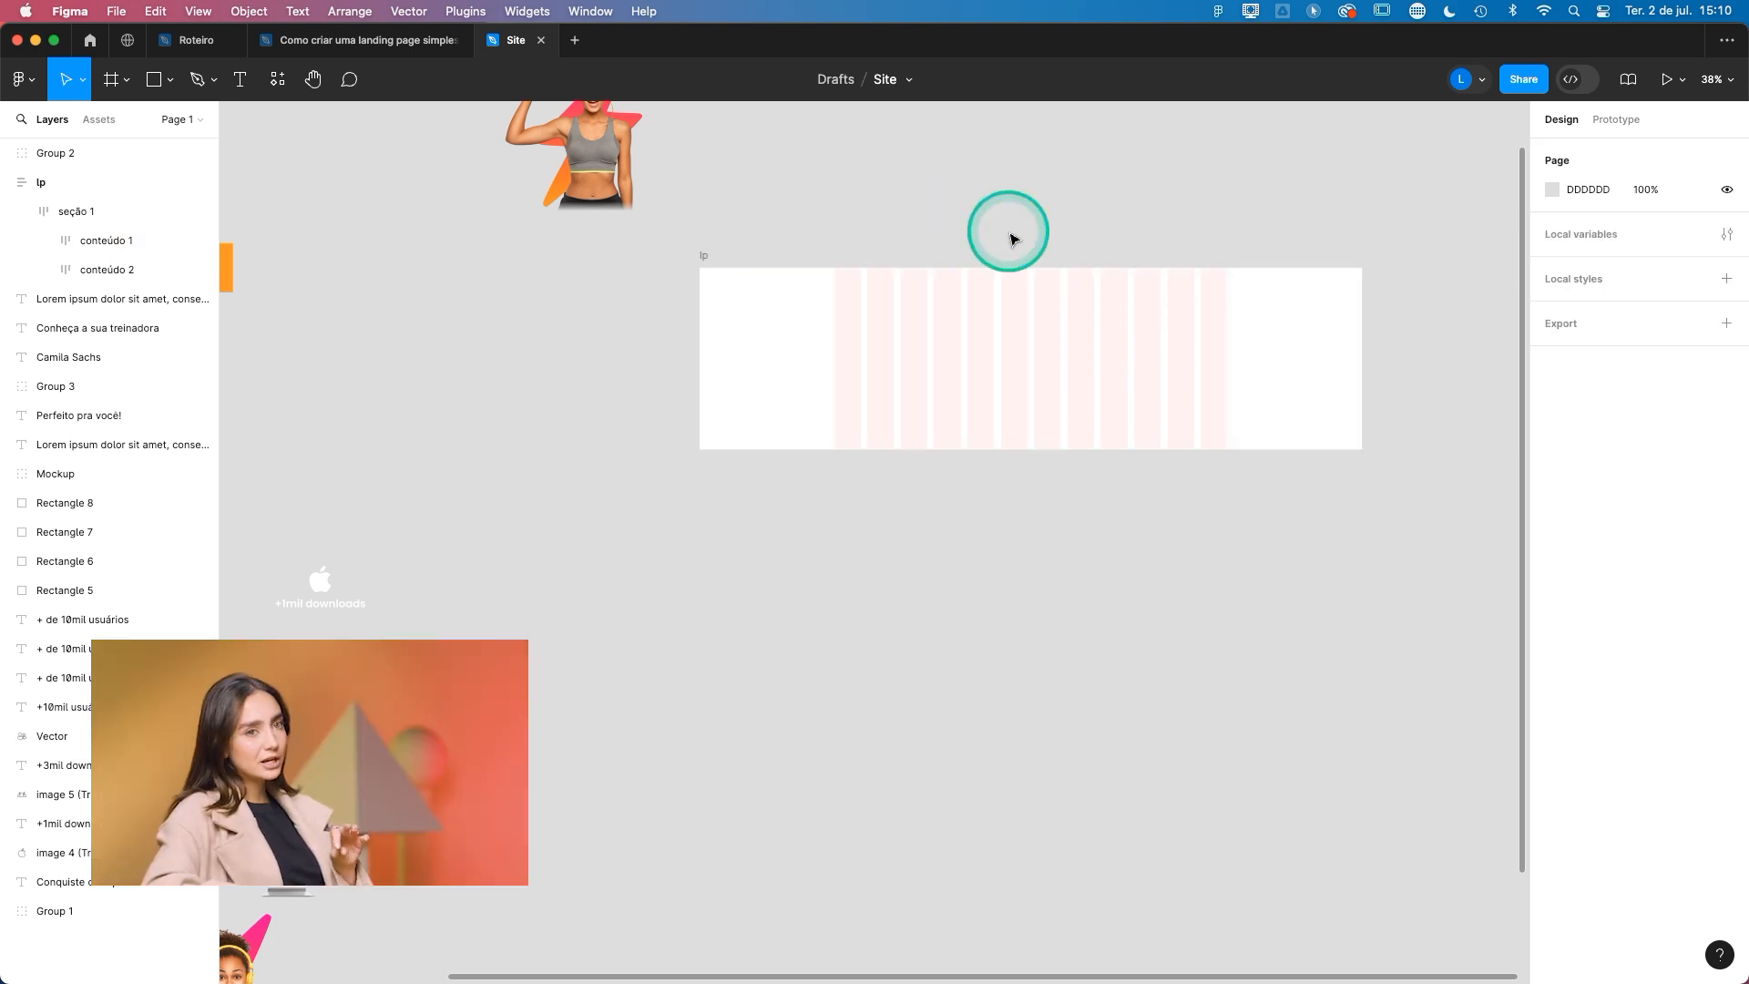
- Move the image group of the woman flexing her arm from the canvas into the conteúdo 2 frame
{"action": "scroll", "coordinate": [1009, 229], "scroll_direction": "down", "scroll_amount": 2}
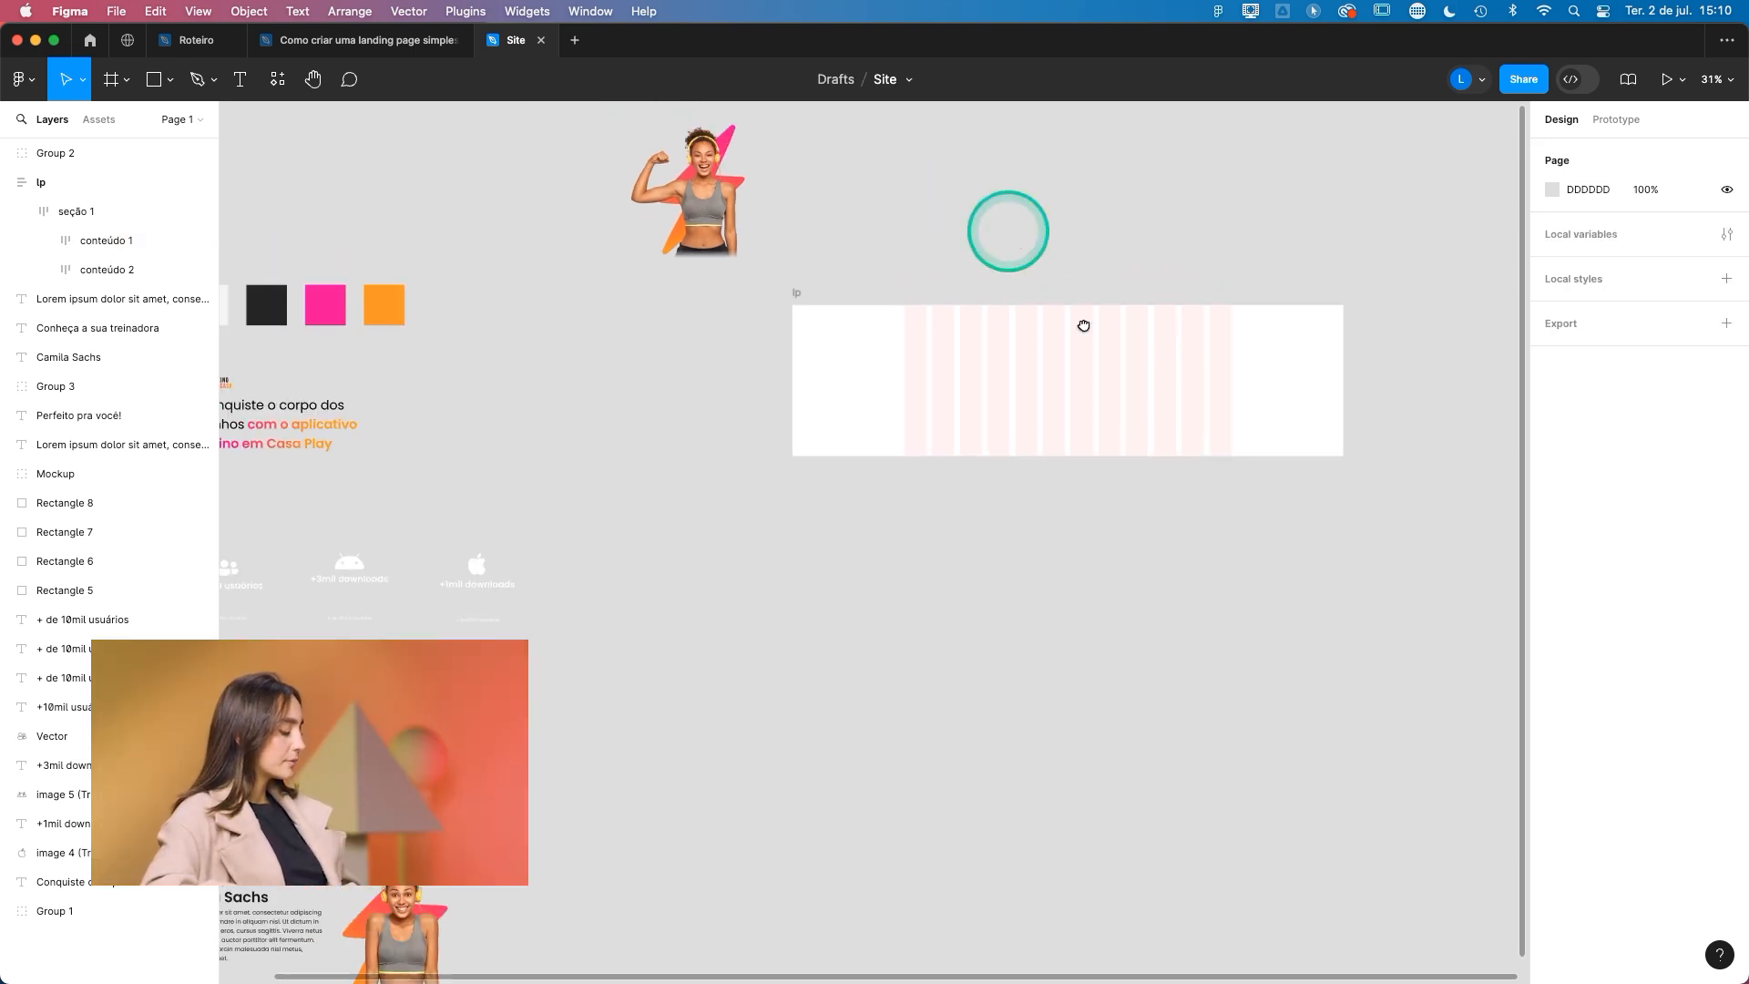
{"action": "scroll", "coordinate": [859, 313], "scroll_direction": "up", "scroll_amount": 2}
{"action": "left_click", "coordinate": [806, 271]}
{"action": "left_click_drag", "start_coordinate": [768, 269], "coordinate": [1202, 460]}
{"action": "left_click", "coordinate": [1154, 685]}
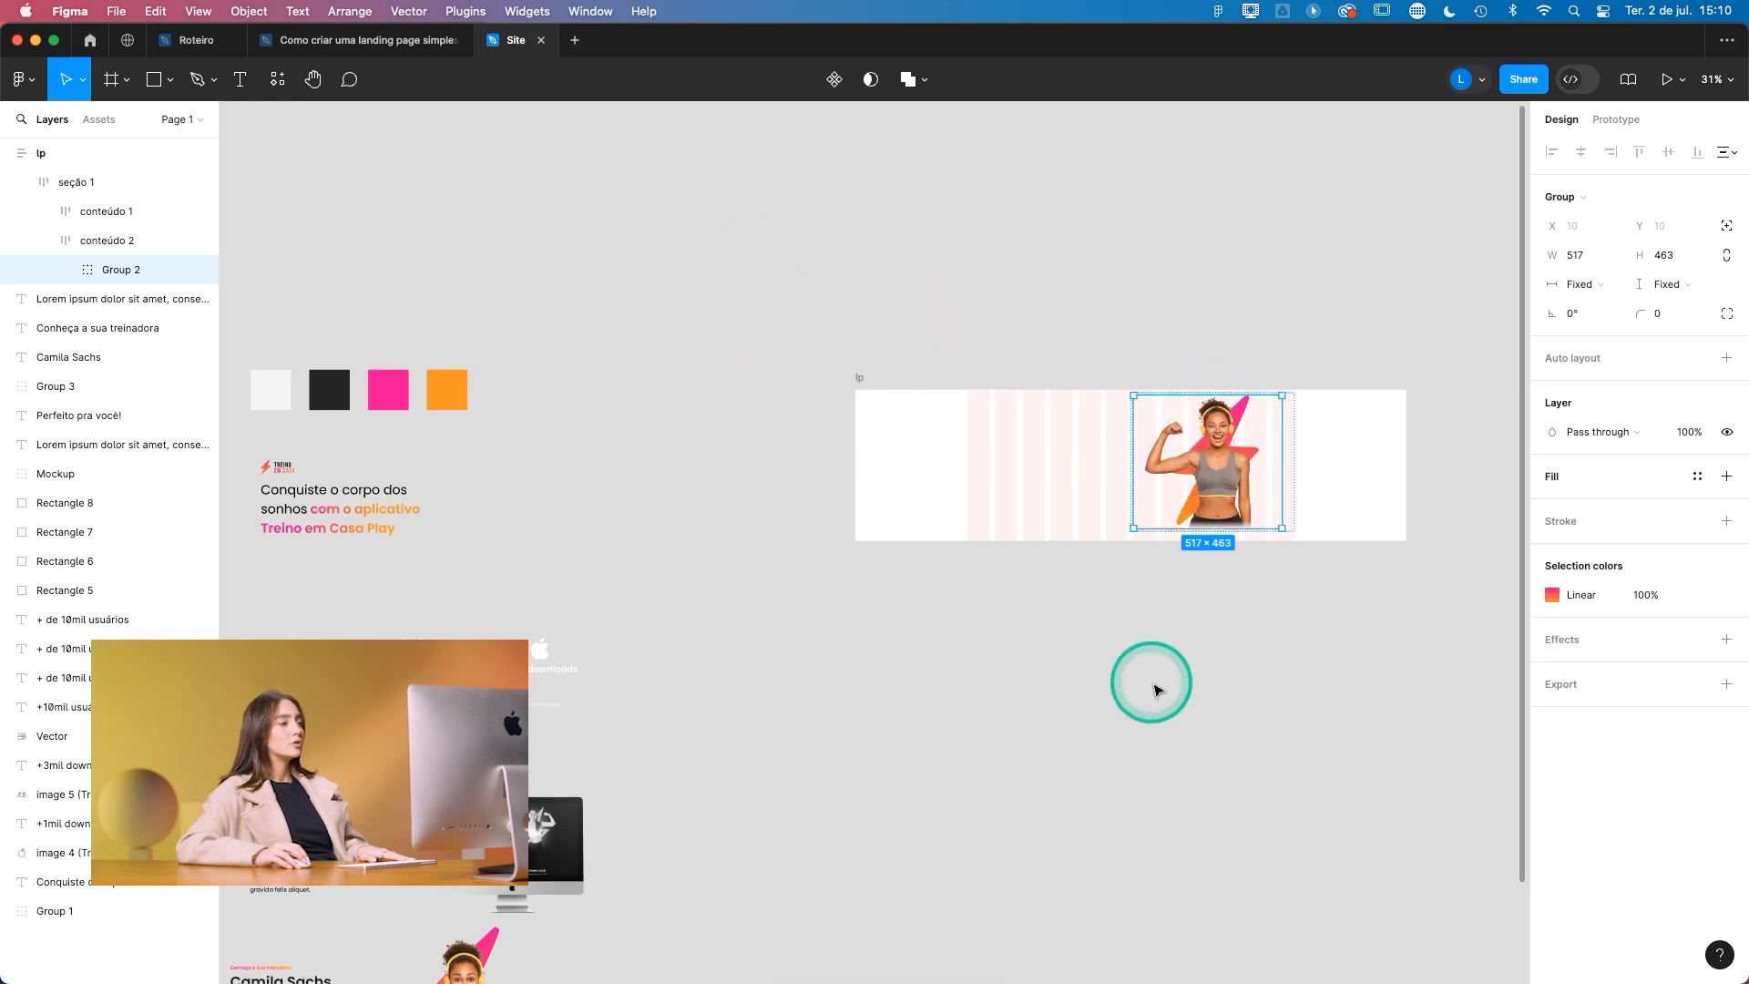
- Move the Treino em Casa logo group from the canvas into the conteúdo 1 frame
{"action": "scroll", "coordinate": [340, 495], "scroll_direction": "left", "scroll_amount": 6}
{"action": "scroll", "coordinate": [340, 496], "scroll_direction": "down", "scroll_amount": 2}
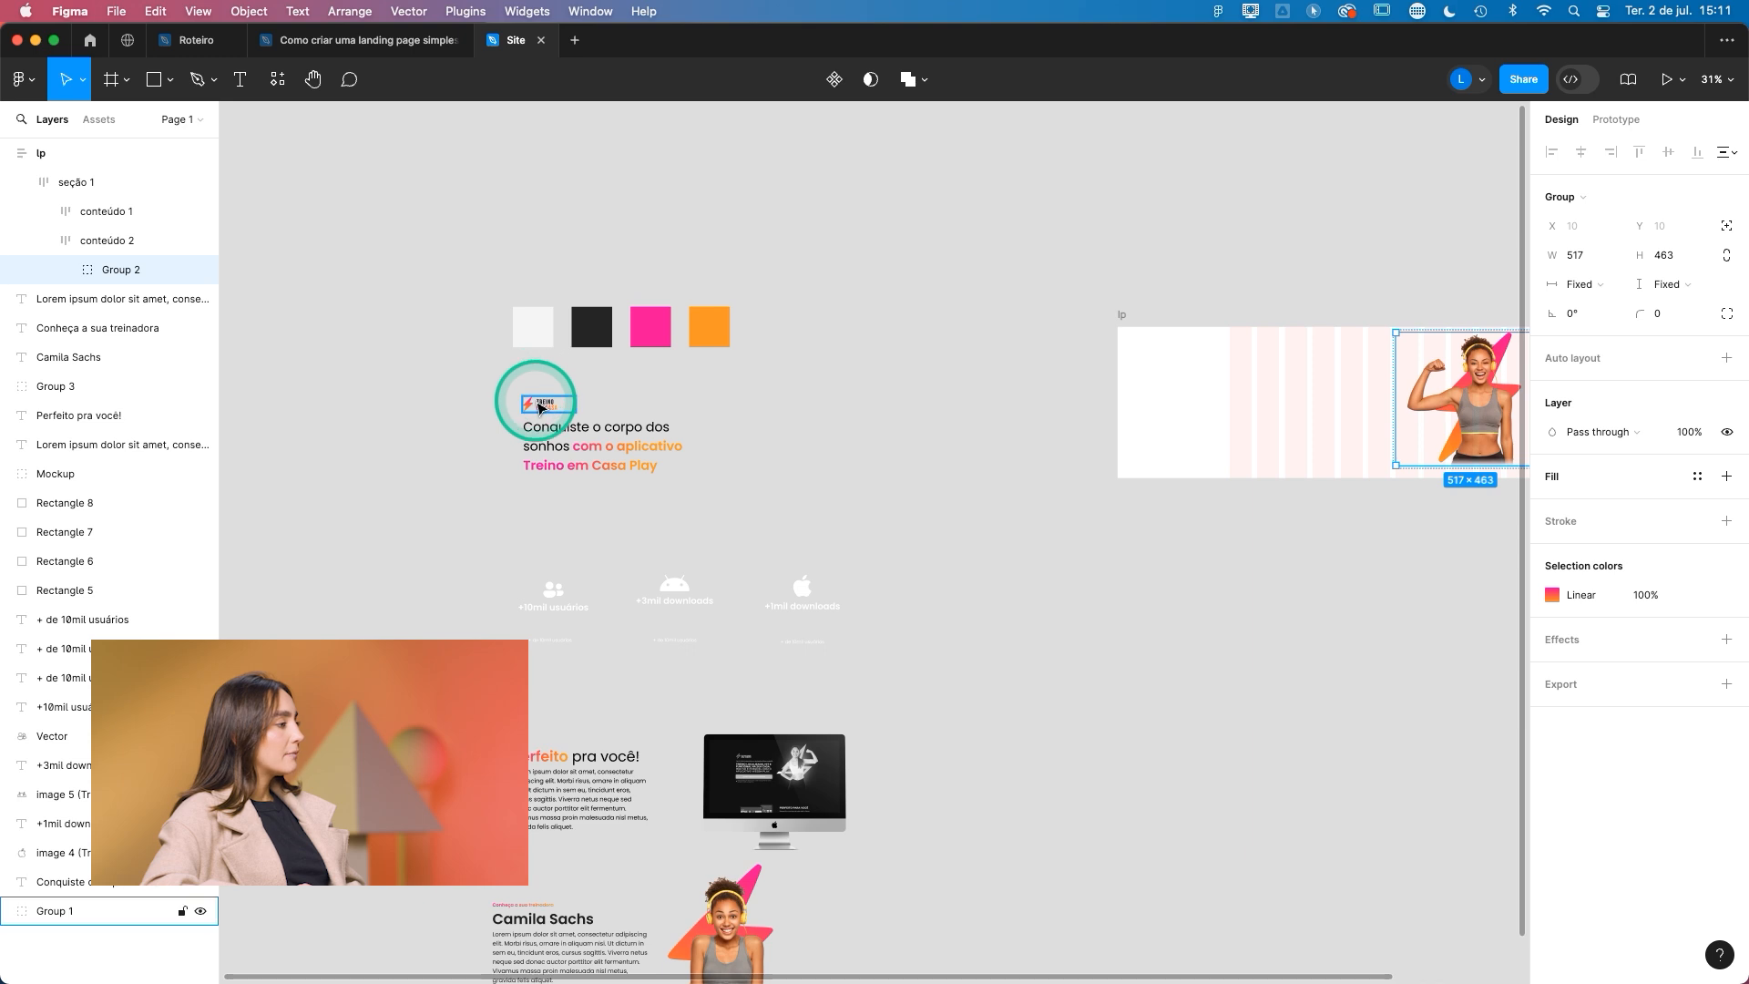
{"action": "left_click", "coordinate": [547, 403]}
{"action": "left_click_drag", "start_coordinate": [552, 409], "coordinate": [1288, 383]}
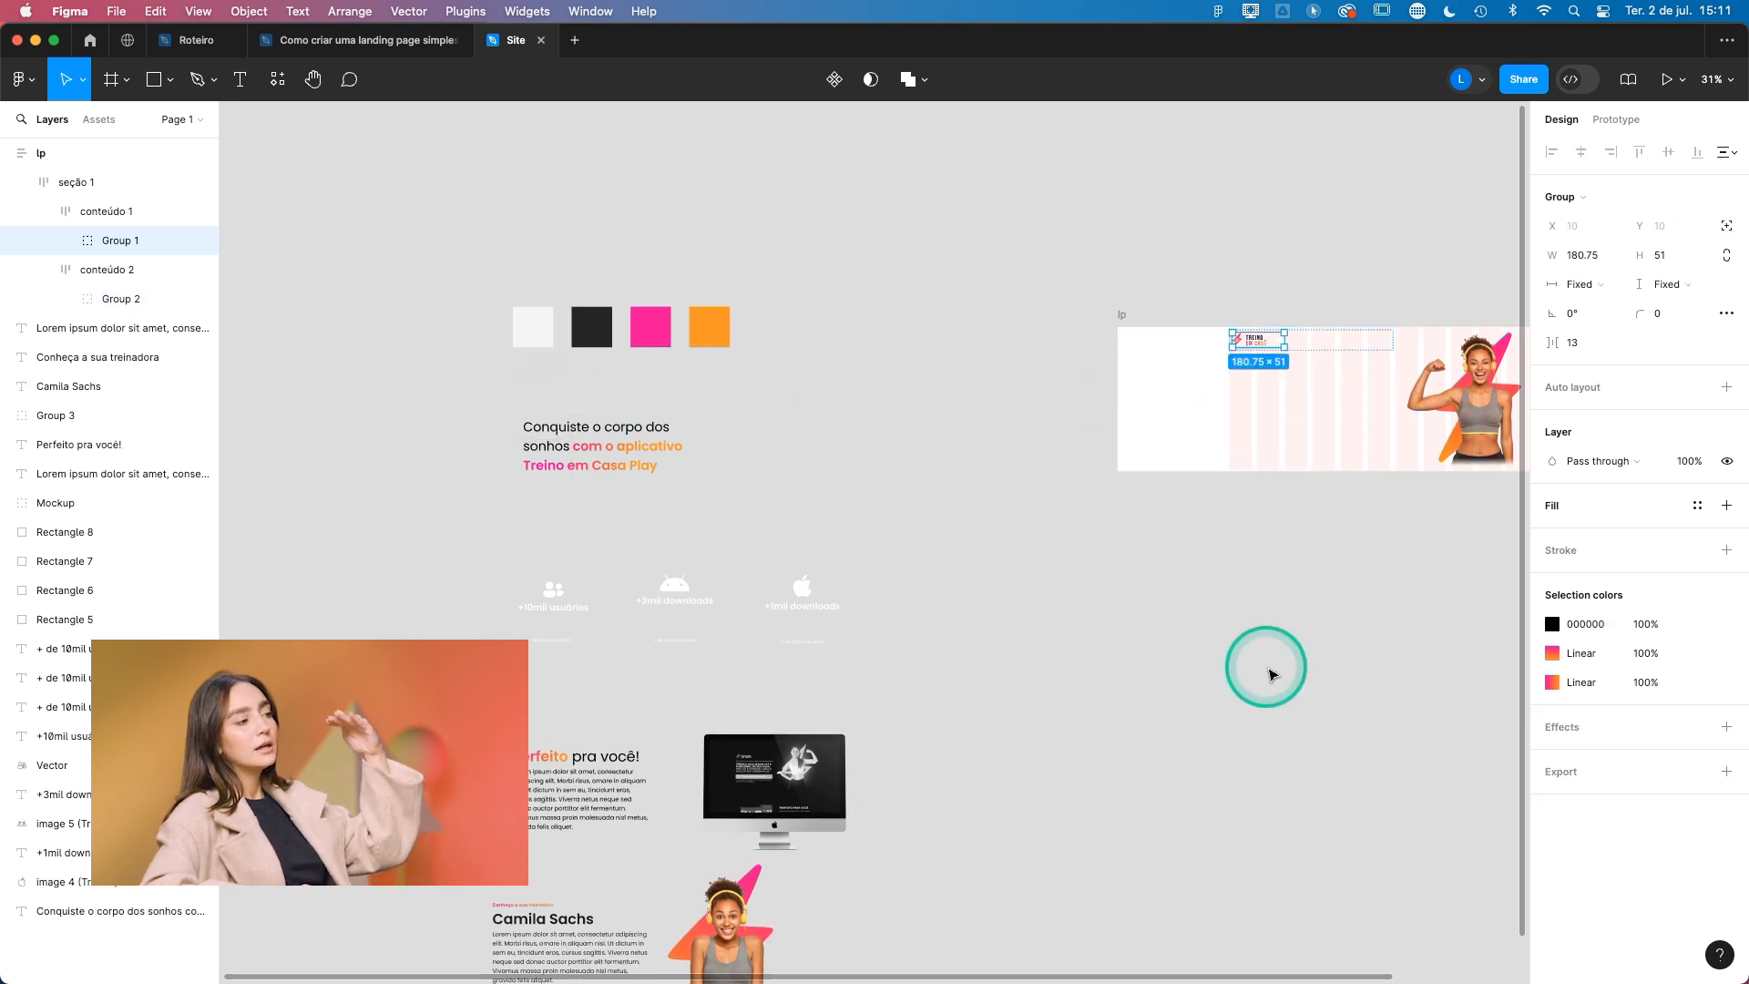
- Move the "Conquiste o corpo dos sonhos com o aplicativo Treino em Casa Play" headline from the canvas into the conteúdo 1 frame
{"action": "scroll", "coordinate": [1075, 637], "scroll_direction": "right", "scroll_amount": 5}
{"action": "left_click_drag", "start_coordinate": [292, 444], "coordinate": [996, 337]}
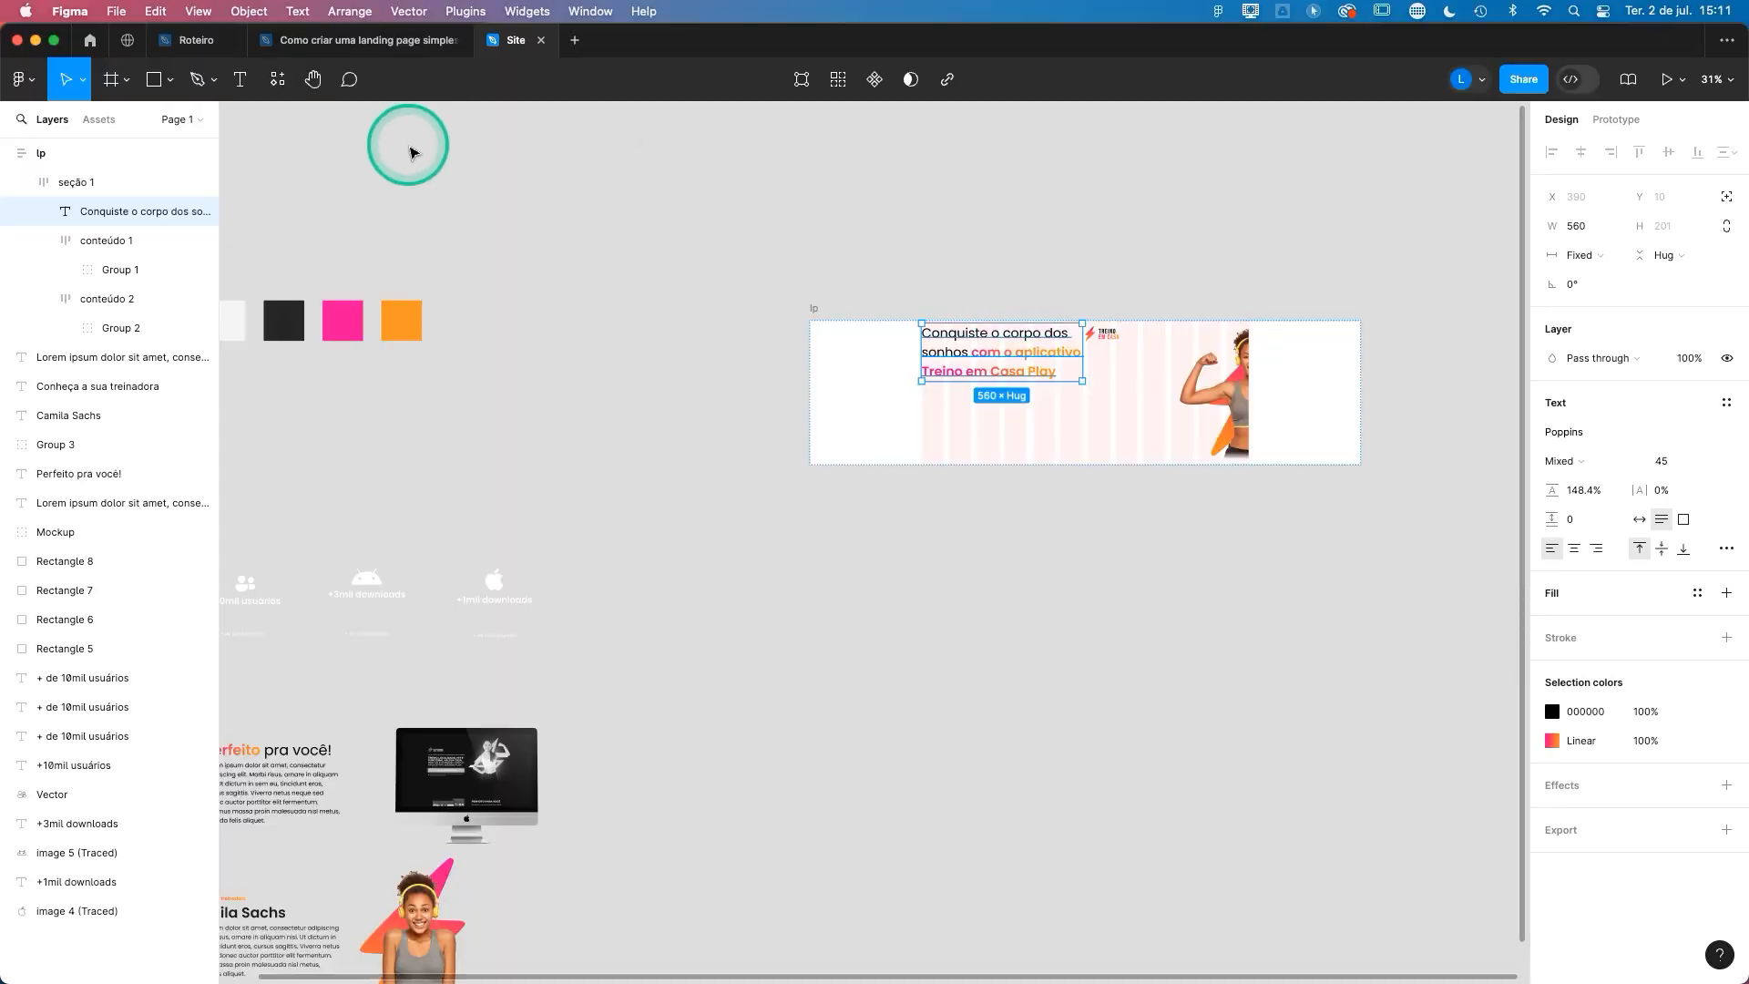
{"action": "left_click", "coordinate": [88, 212]}
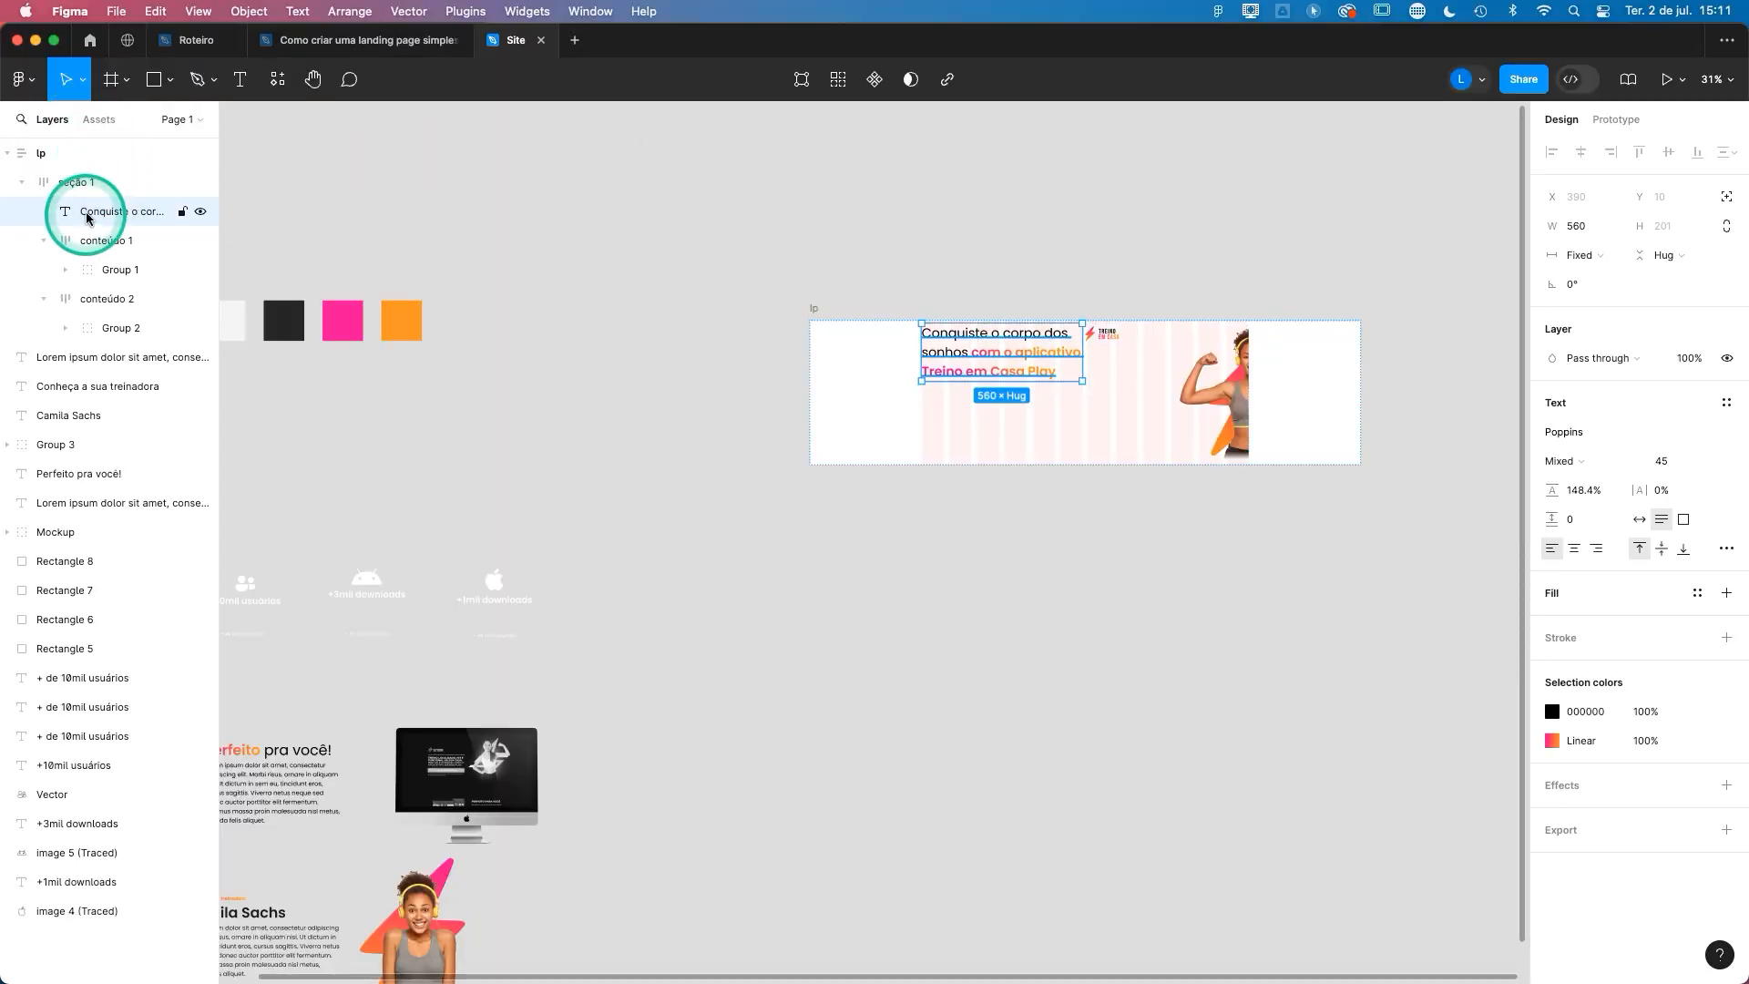
{"action": "left_click_drag", "start_coordinate": [94, 222], "coordinate": [108, 255]}
- Switch the auto layout direction of the conteúdo 1 frame to vertical
{"action": "left_click", "coordinate": [976, 357]}
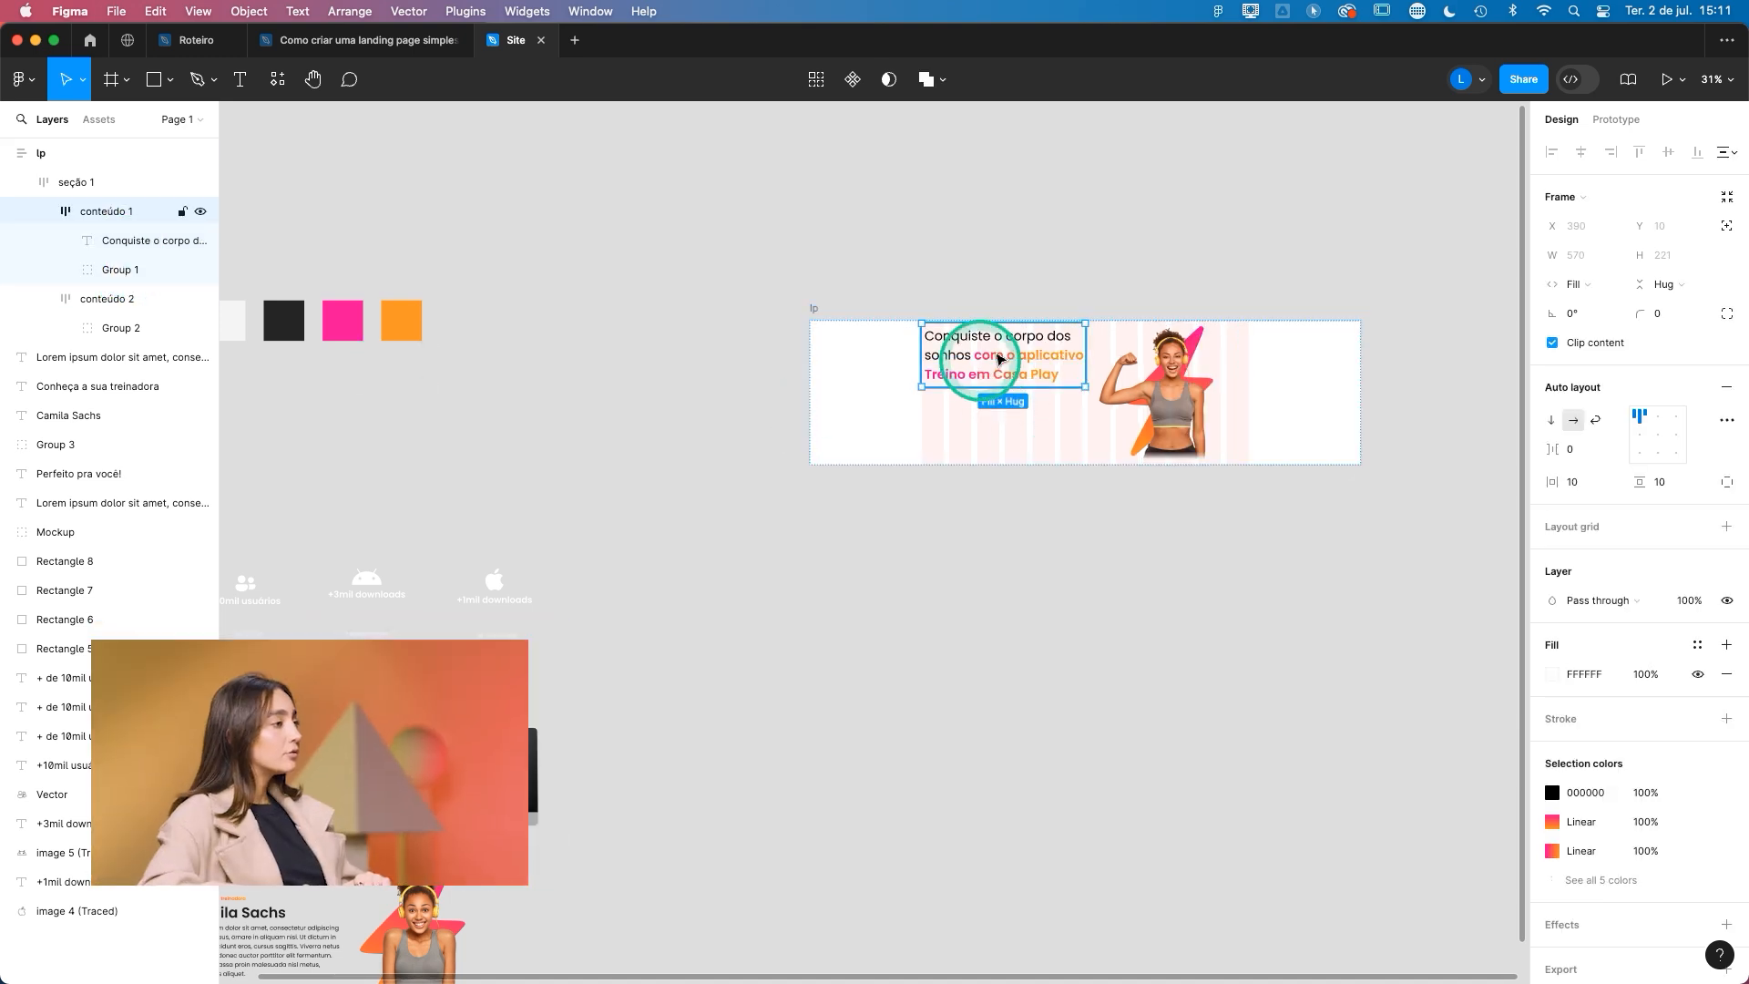
{"action": "left_click", "coordinate": [136, 268]}
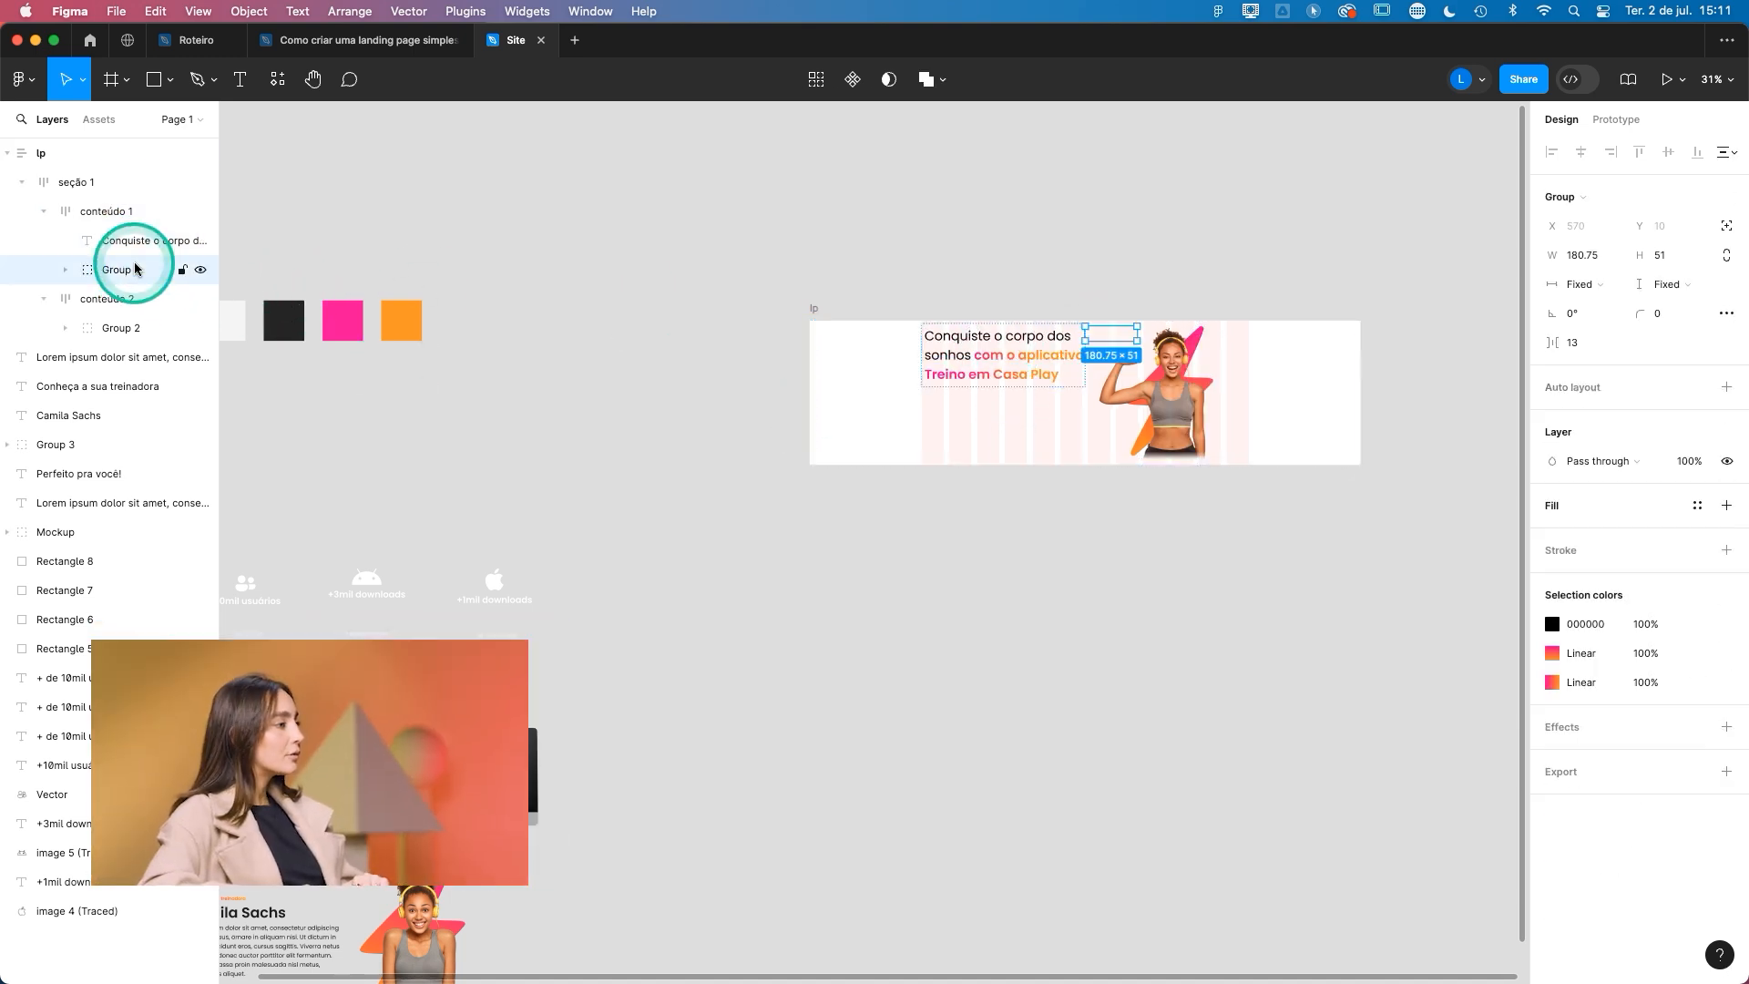
{"action": "left_click", "coordinate": [127, 212]}
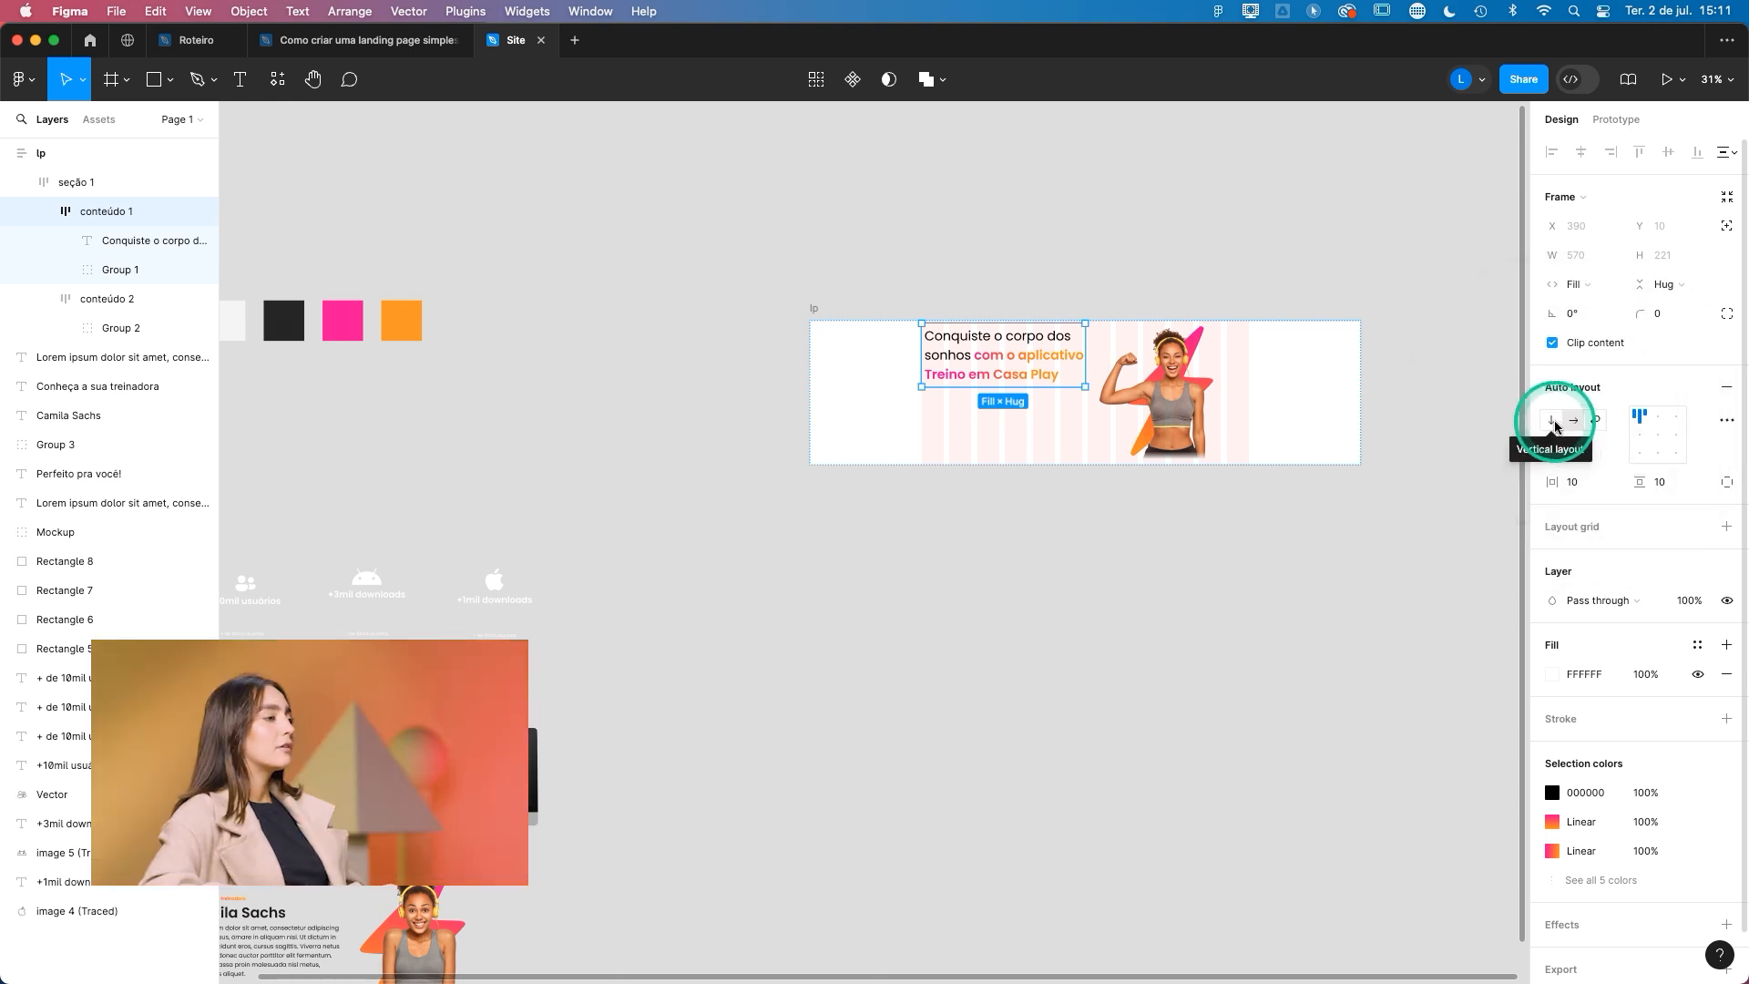
{"action": "left_click", "coordinate": [1554, 421]}
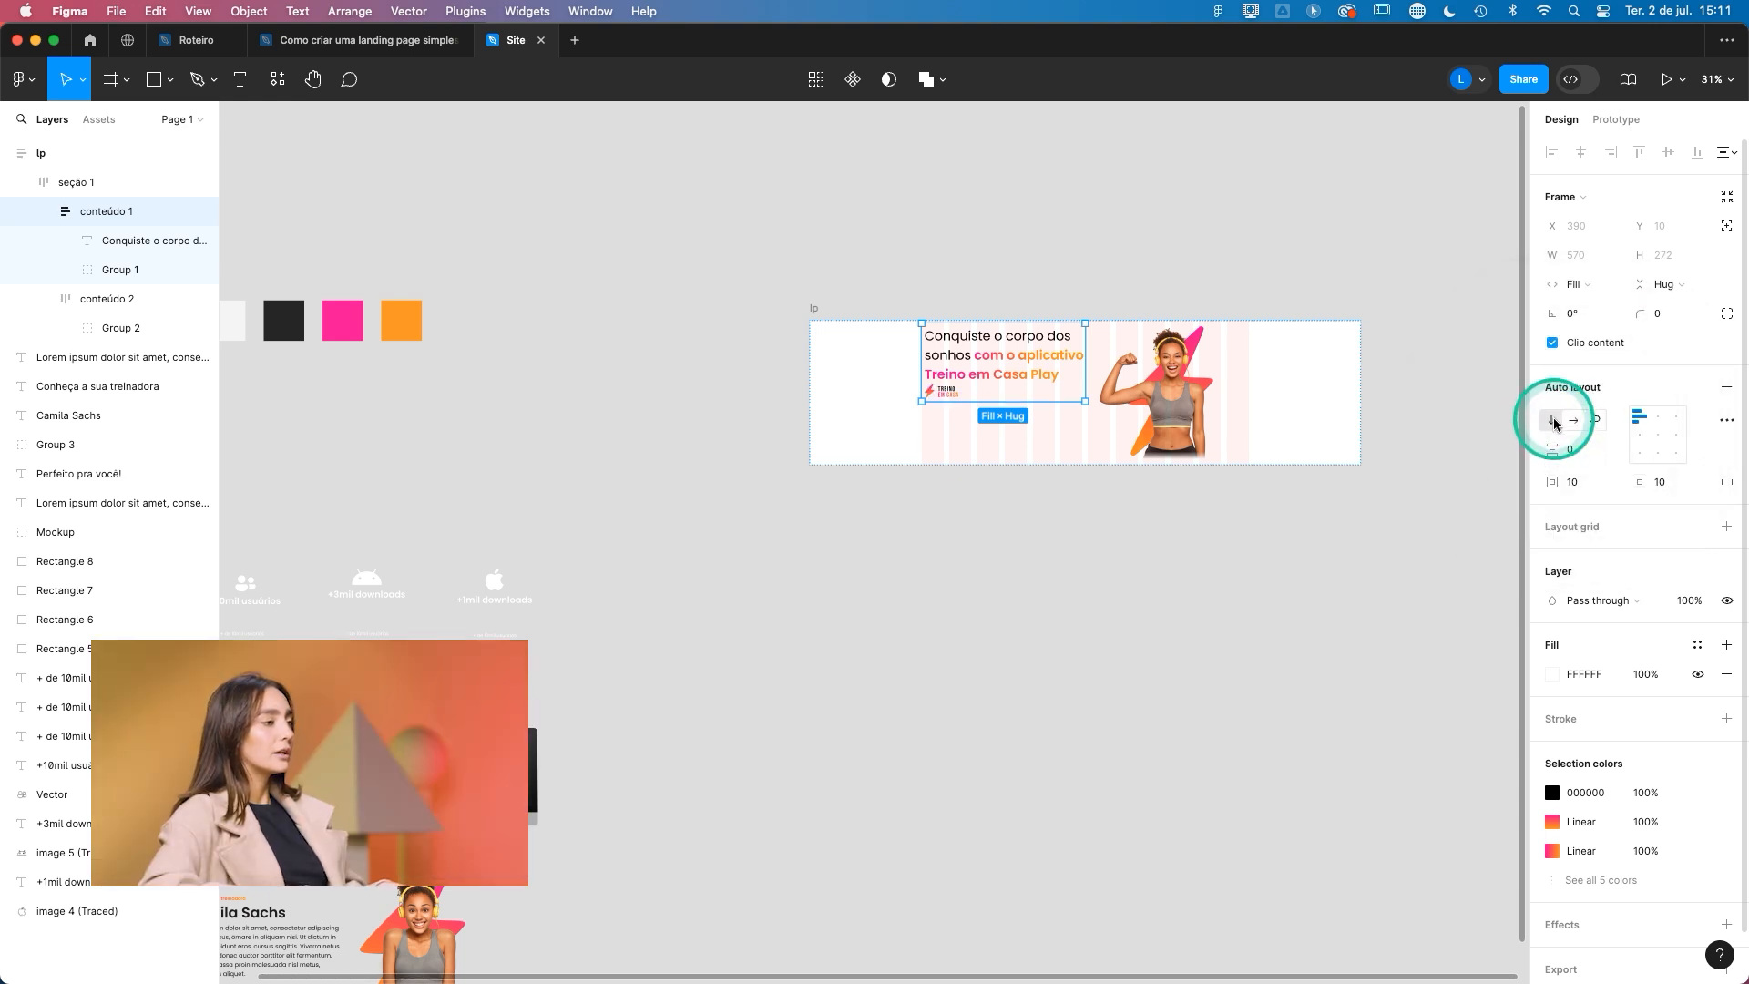
- Reorder the conteúdo 1 frame so the Treino em Casa logo sits above the headline
{"action": "scroll", "coordinate": [971, 391], "scroll_direction": "up", "scroll_amount": 5}
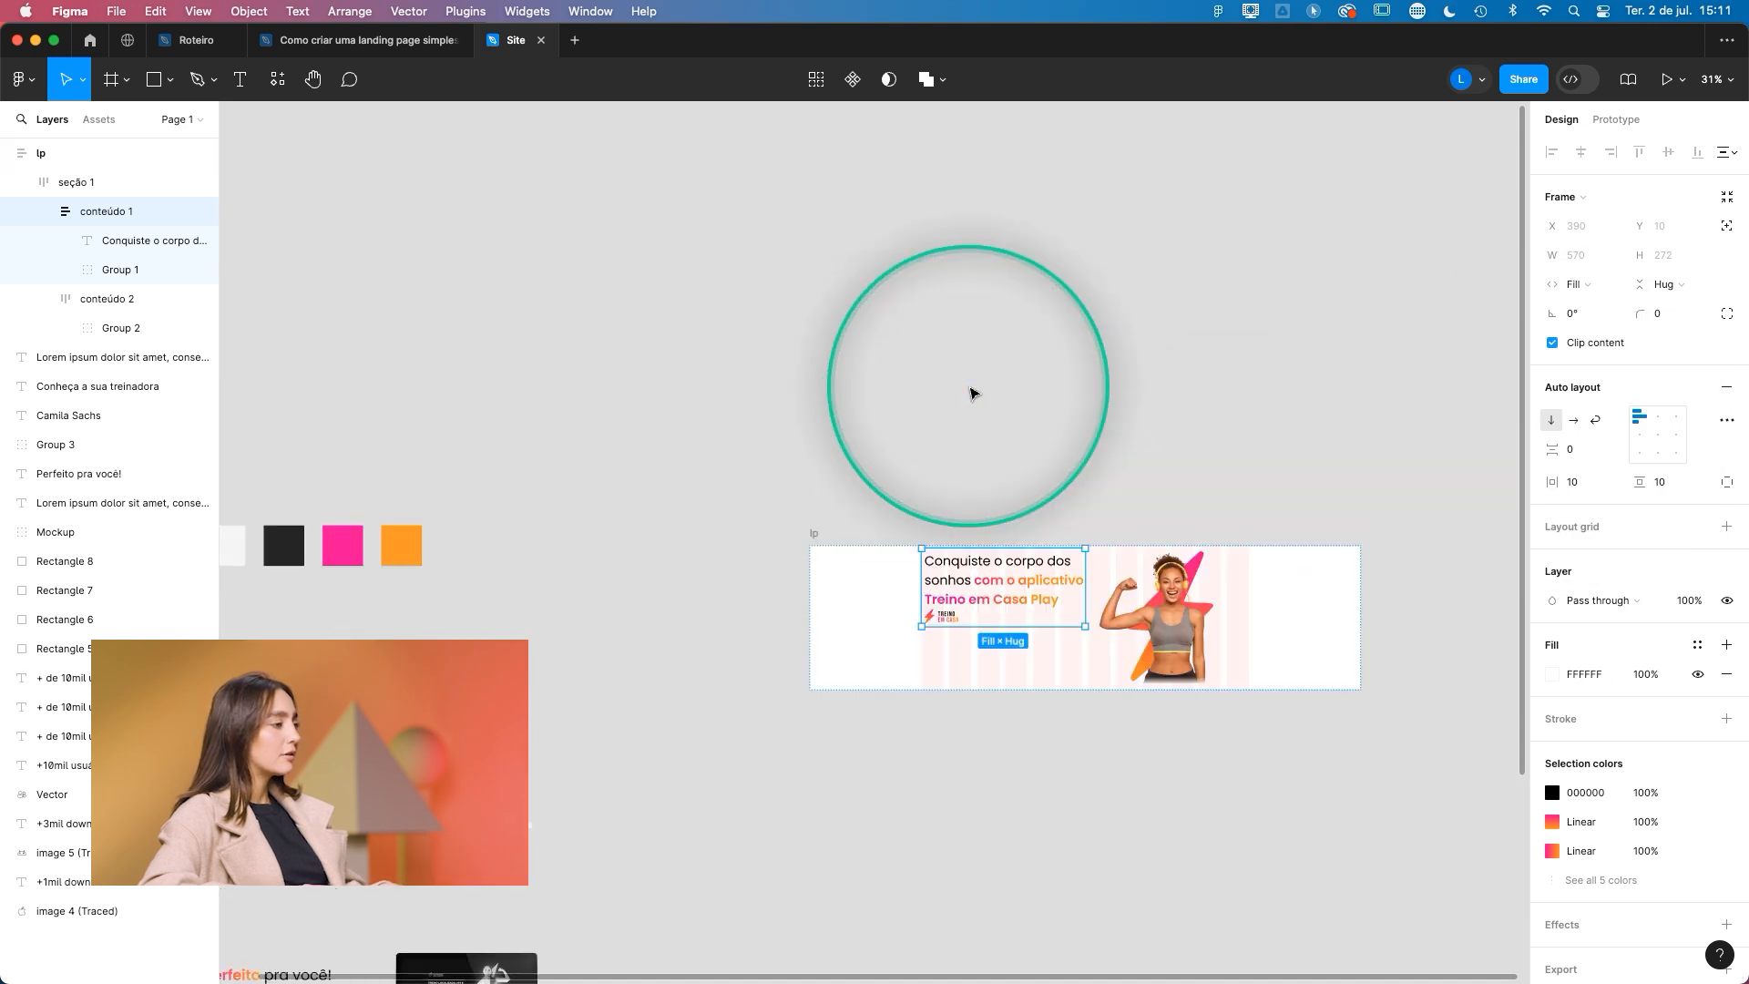
{"action": "scroll", "coordinate": [958, 638], "scroll_direction": "up", "scroll_amount": 10}
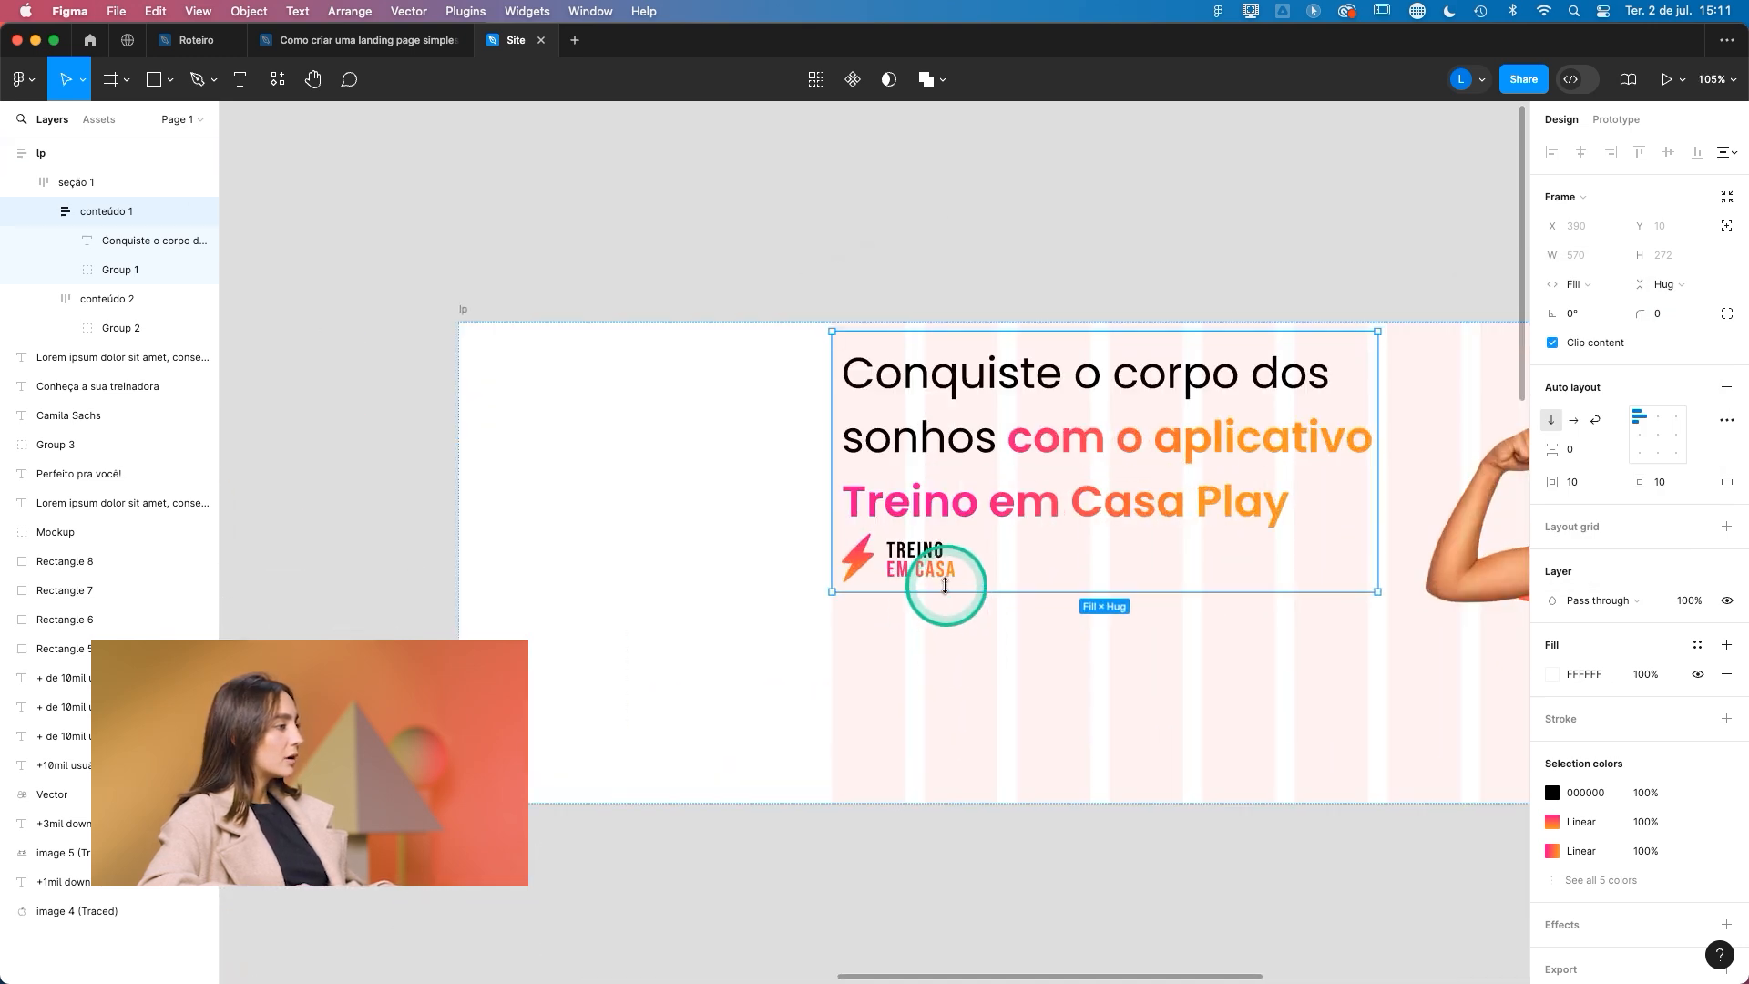
{"action": "left_click", "coordinate": [929, 571]}
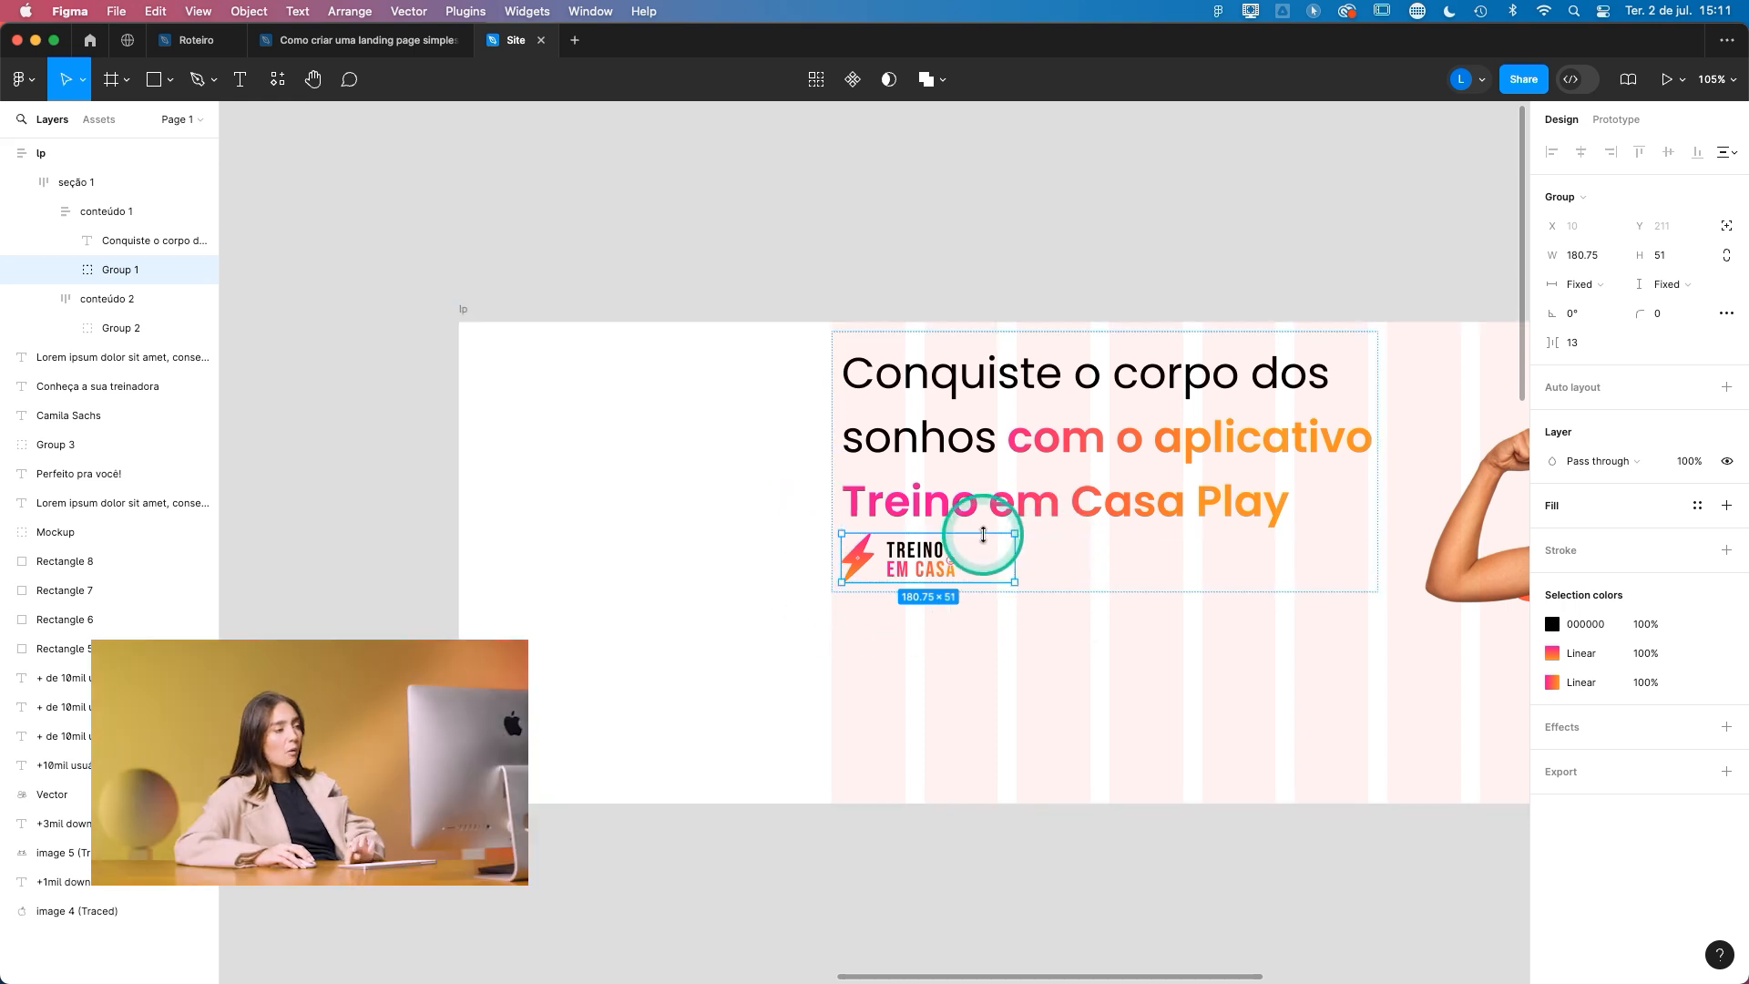
{"action": "key", "text": "Up"}
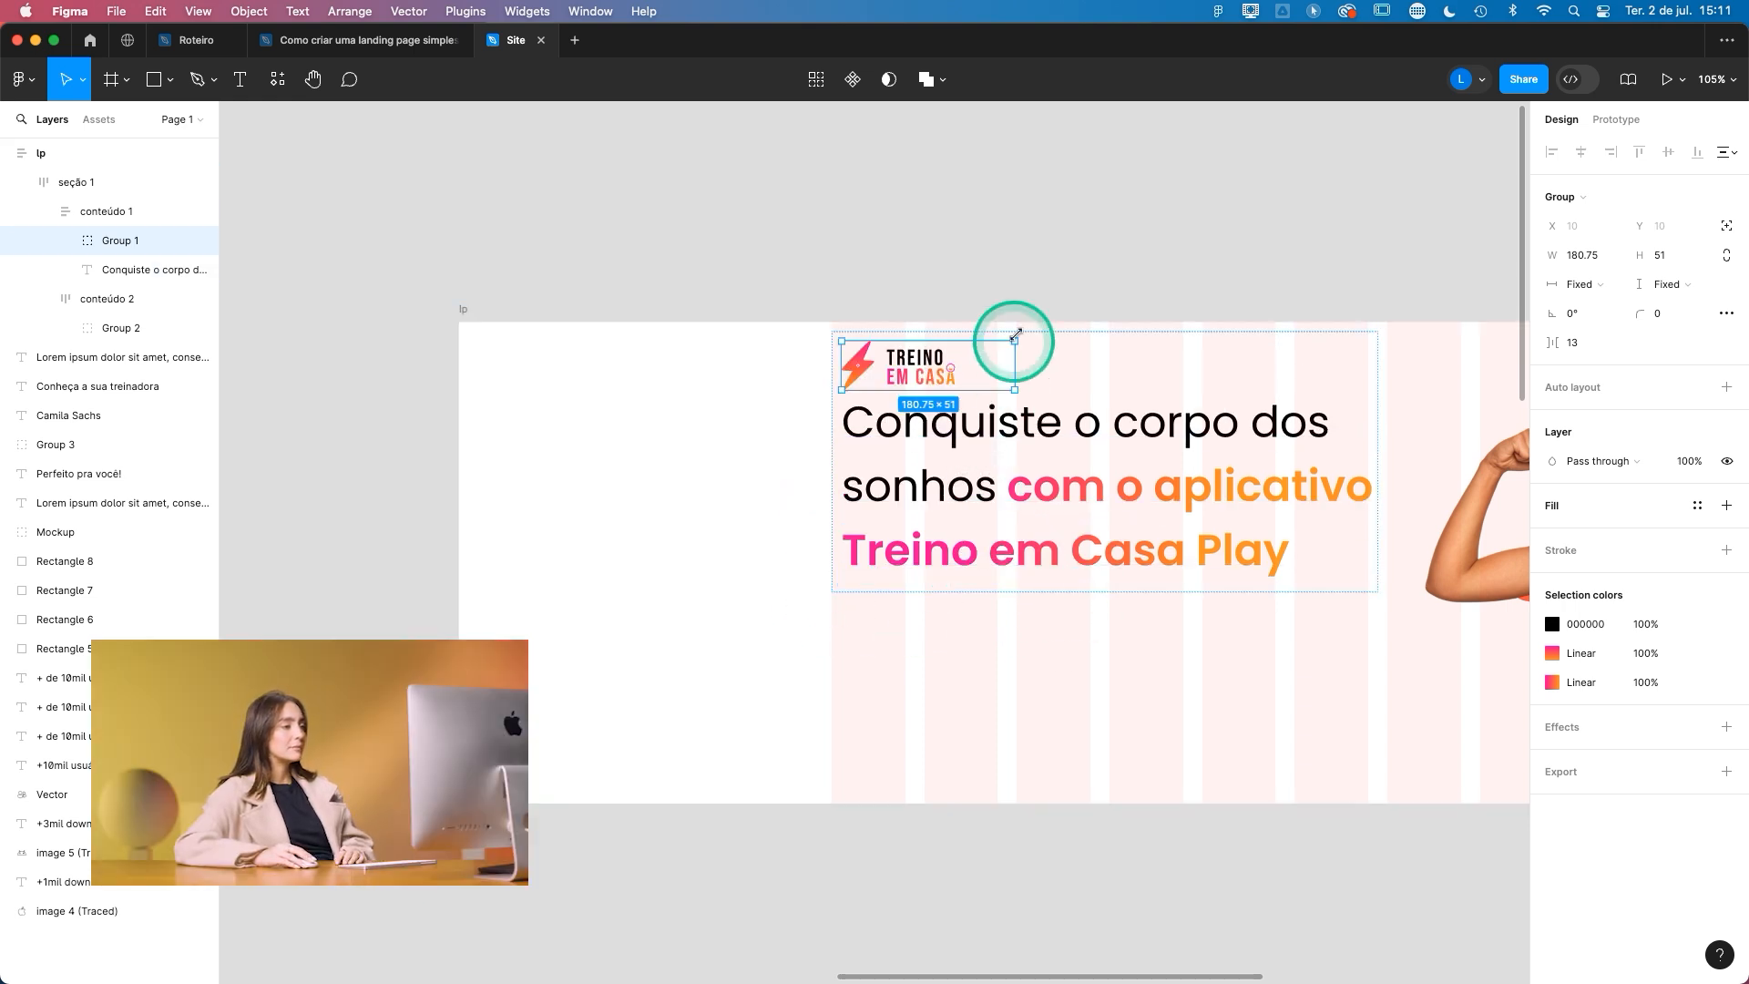
{"action": "left_click", "coordinate": [1035, 369]}
{"action": "left_click_drag", "start_coordinate": [1183, 647], "coordinate": [822, 589]}
{"action": "left_click", "coordinate": [961, 392]}
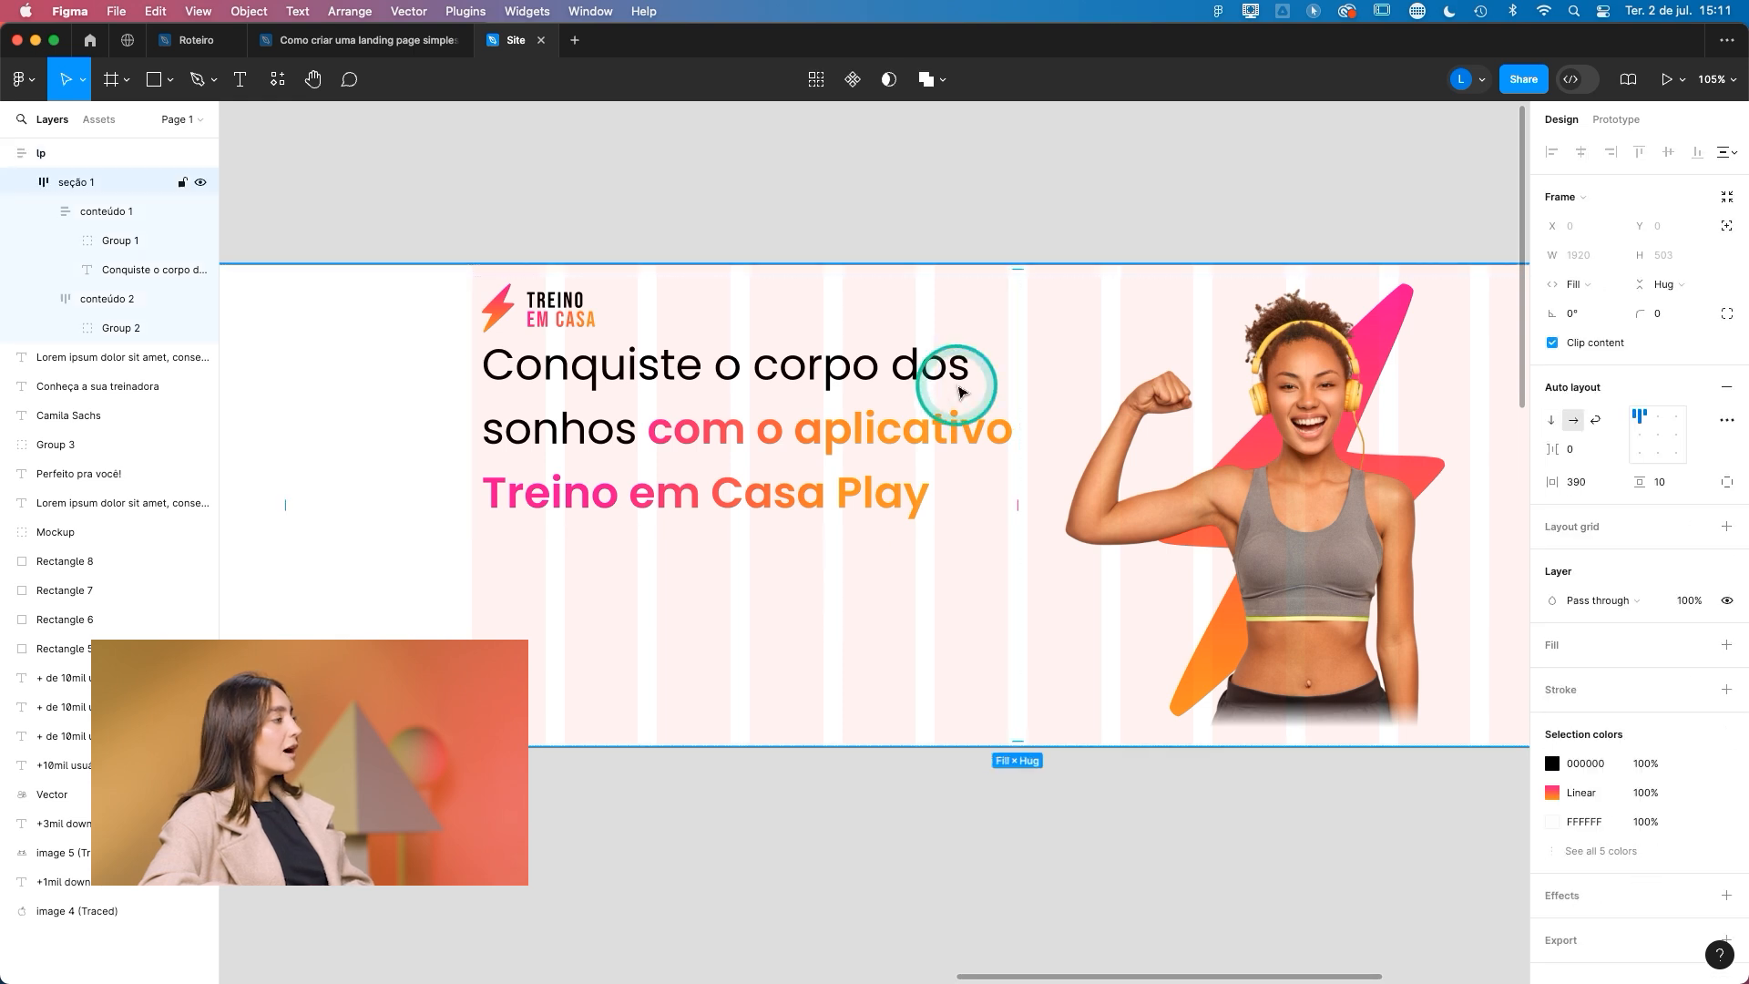
- Collapse the conteúdo 1 and conteúdo 2 layers and centre-align the contents of the seção 1 frame
{"action": "left_click", "coordinate": [42, 210]}
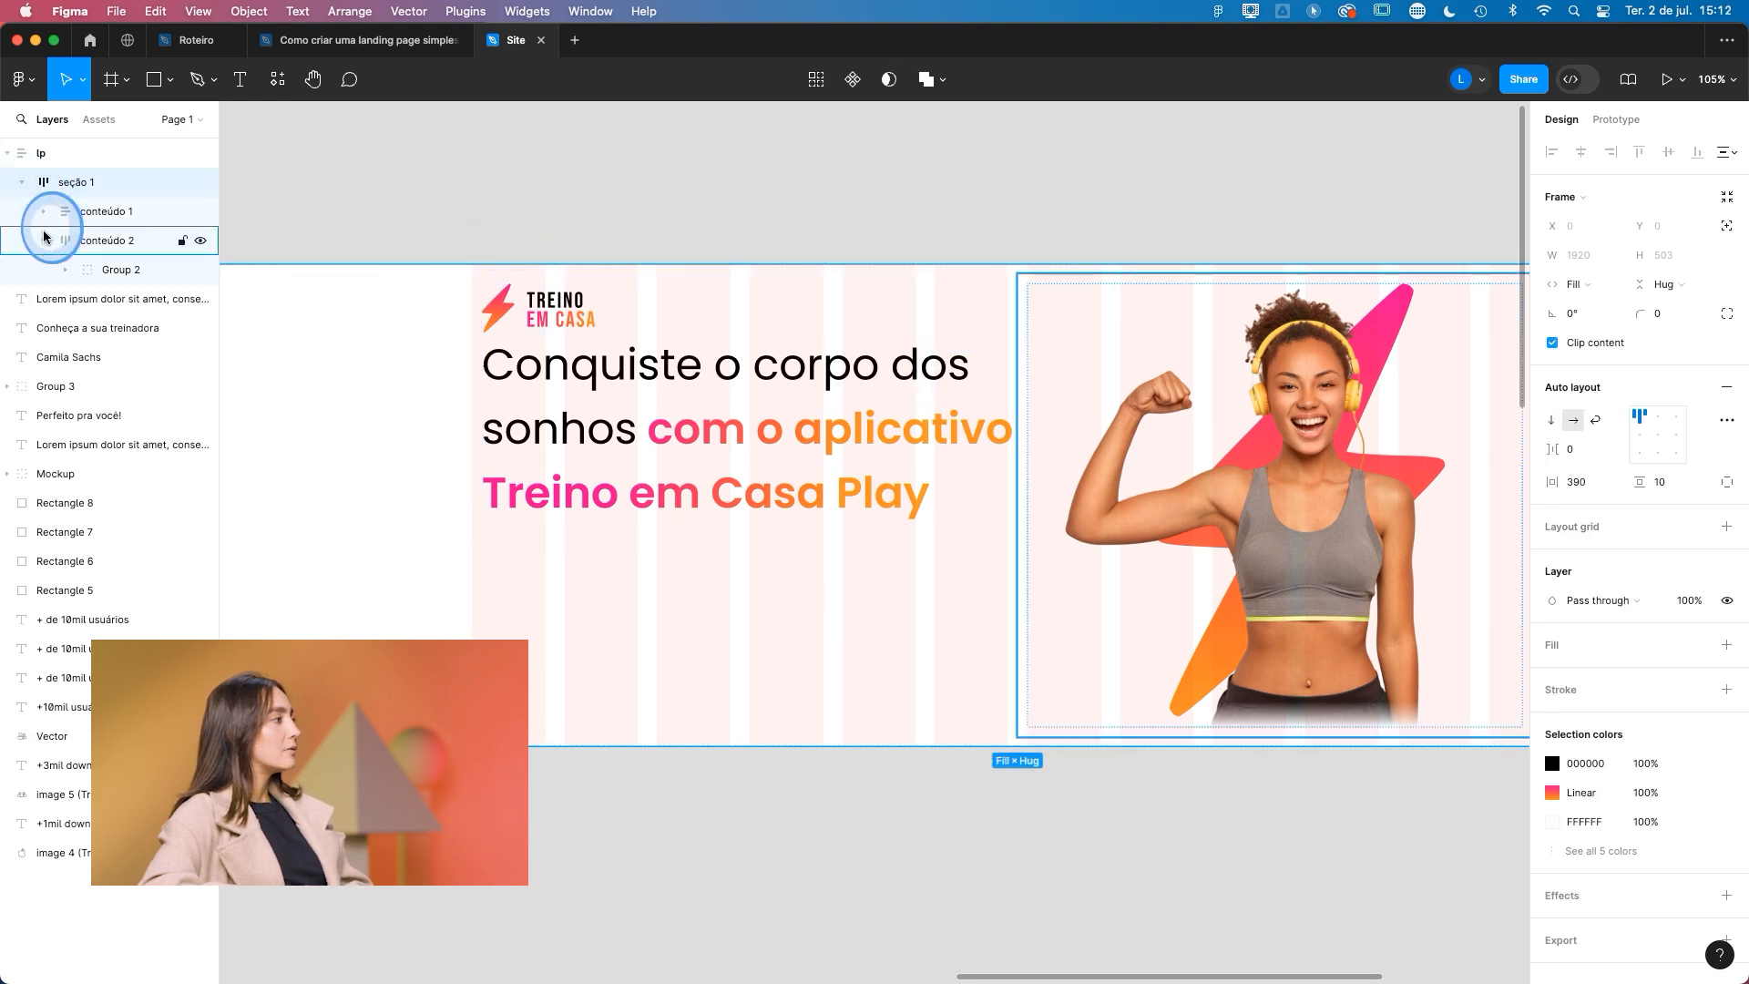
{"action": "left_click", "coordinate": [45, 241]}
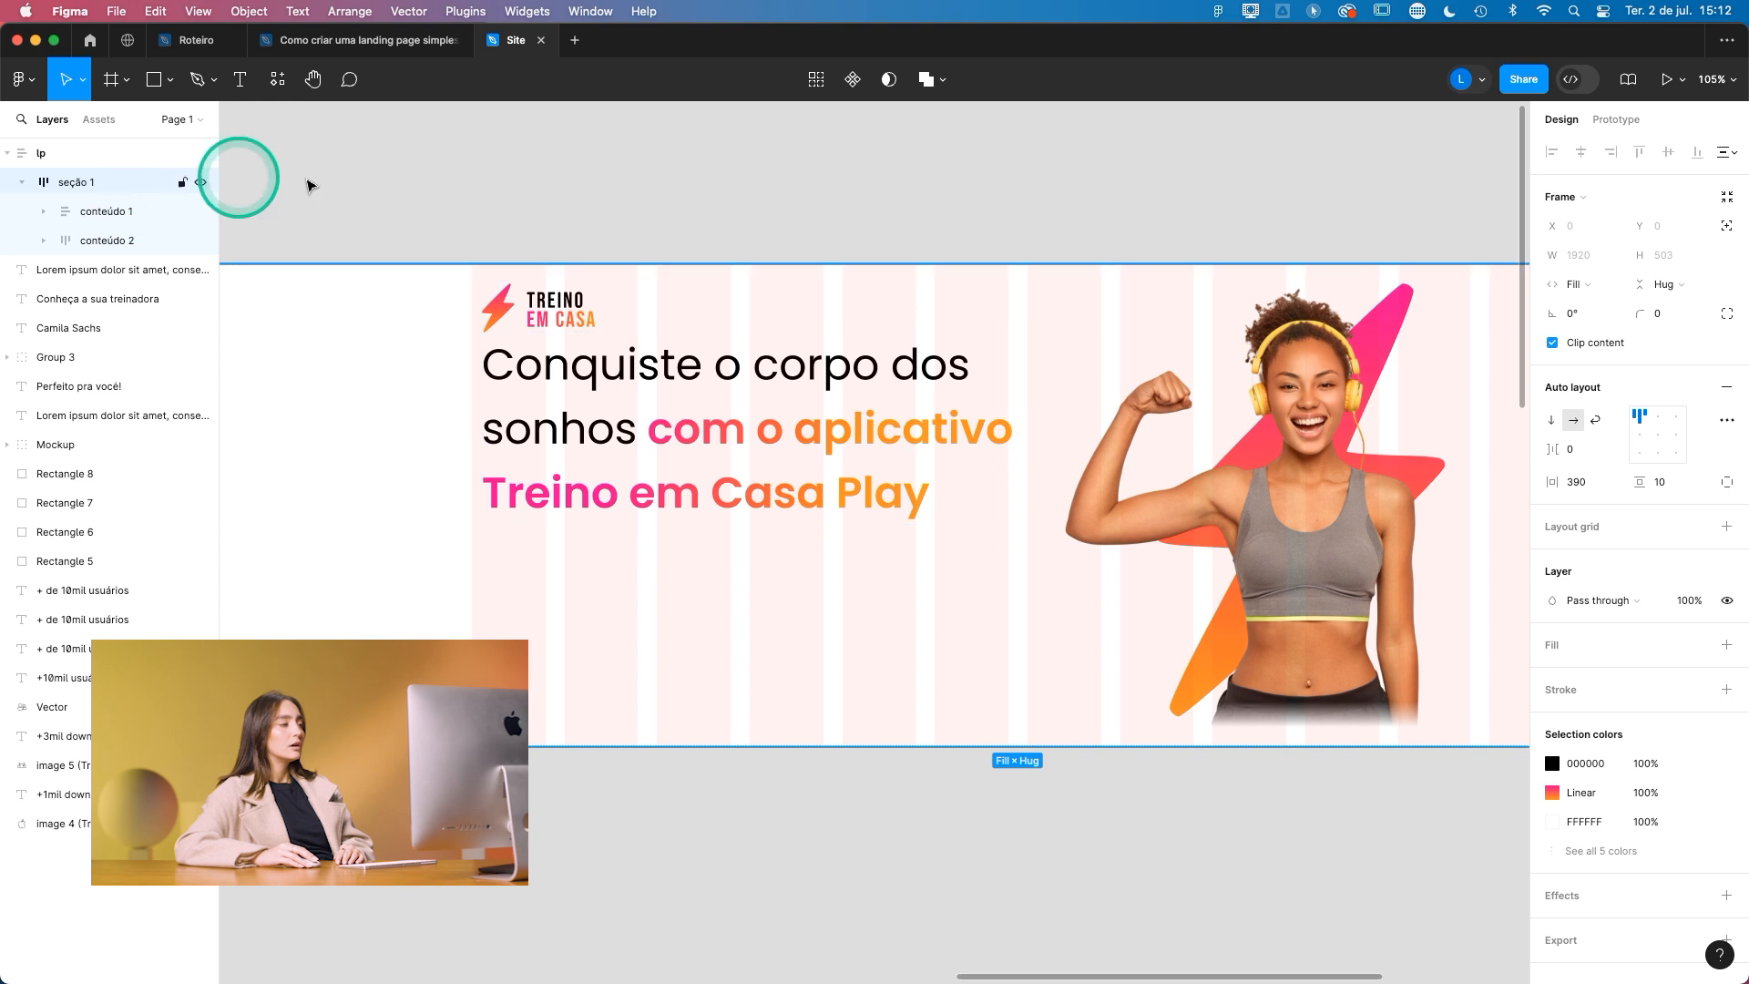
{"action": "left_click", "coordinate": [1658, 435]}
{"action": "left_click_drag", "start_coordinate": [1166, 764], "coordinate": [1066, 723]}
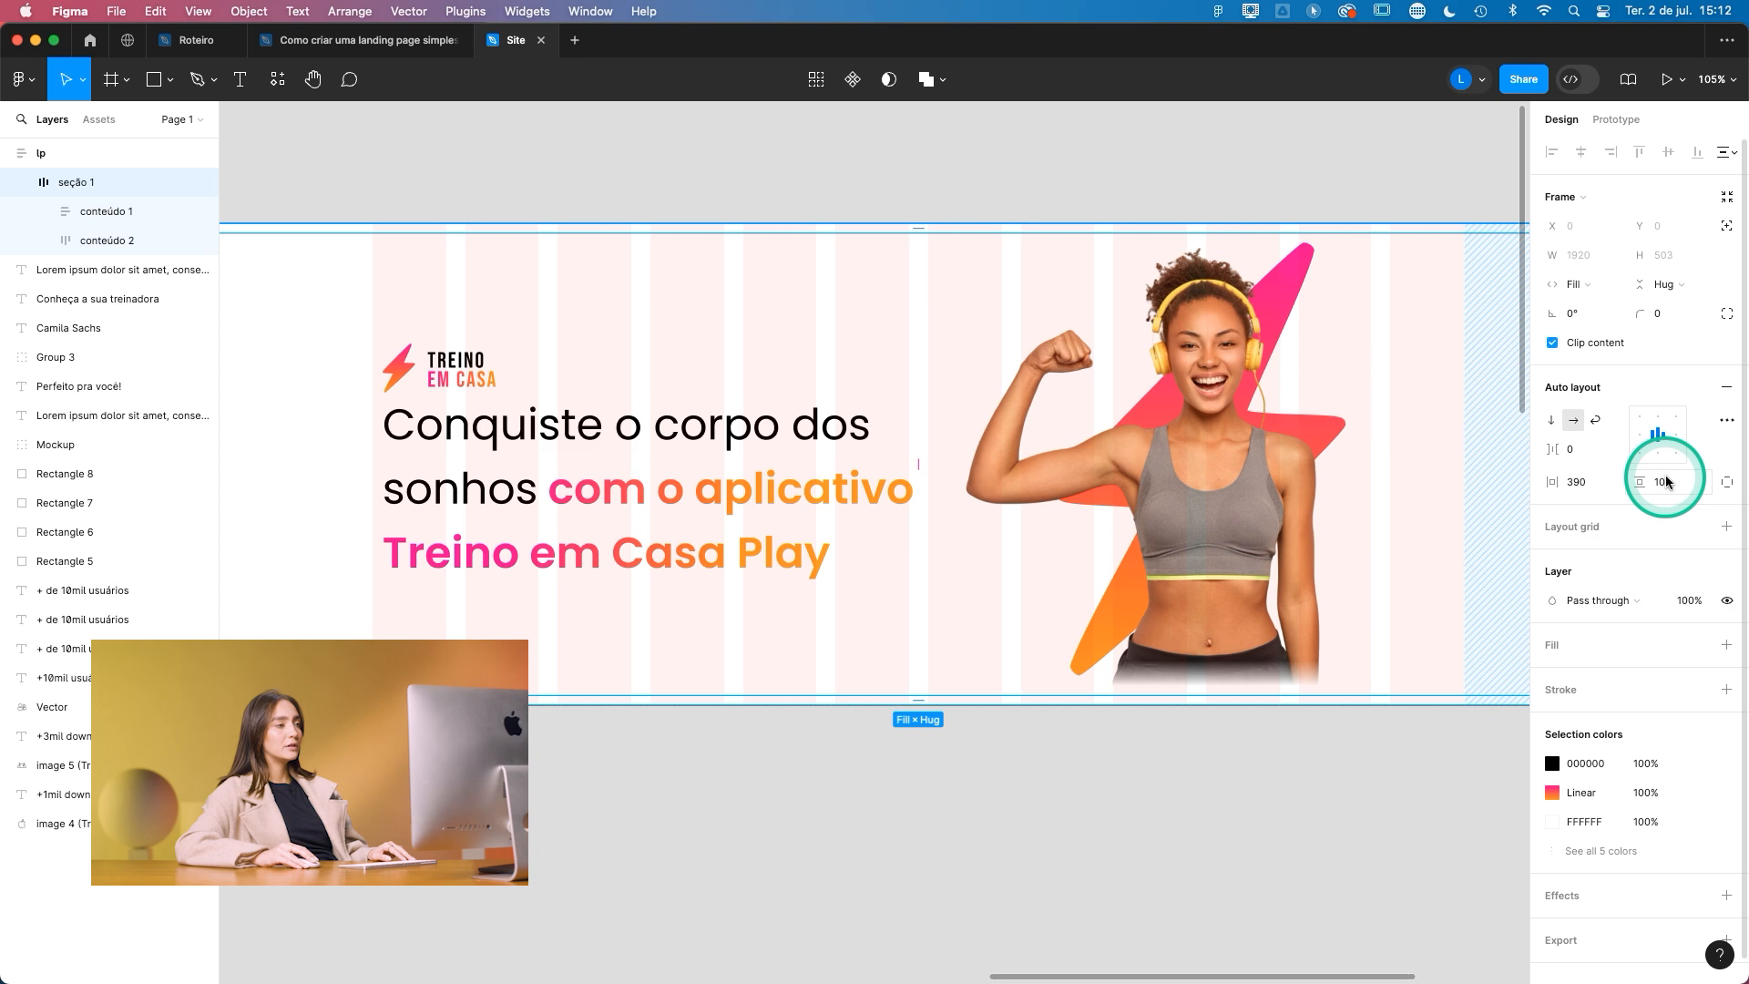
- Set the vertical padding of the seção 1 frame to 80
{"action": "left_click_drag", "start_coordinate": [1663, 482], "coordinate": [1734, 484]}
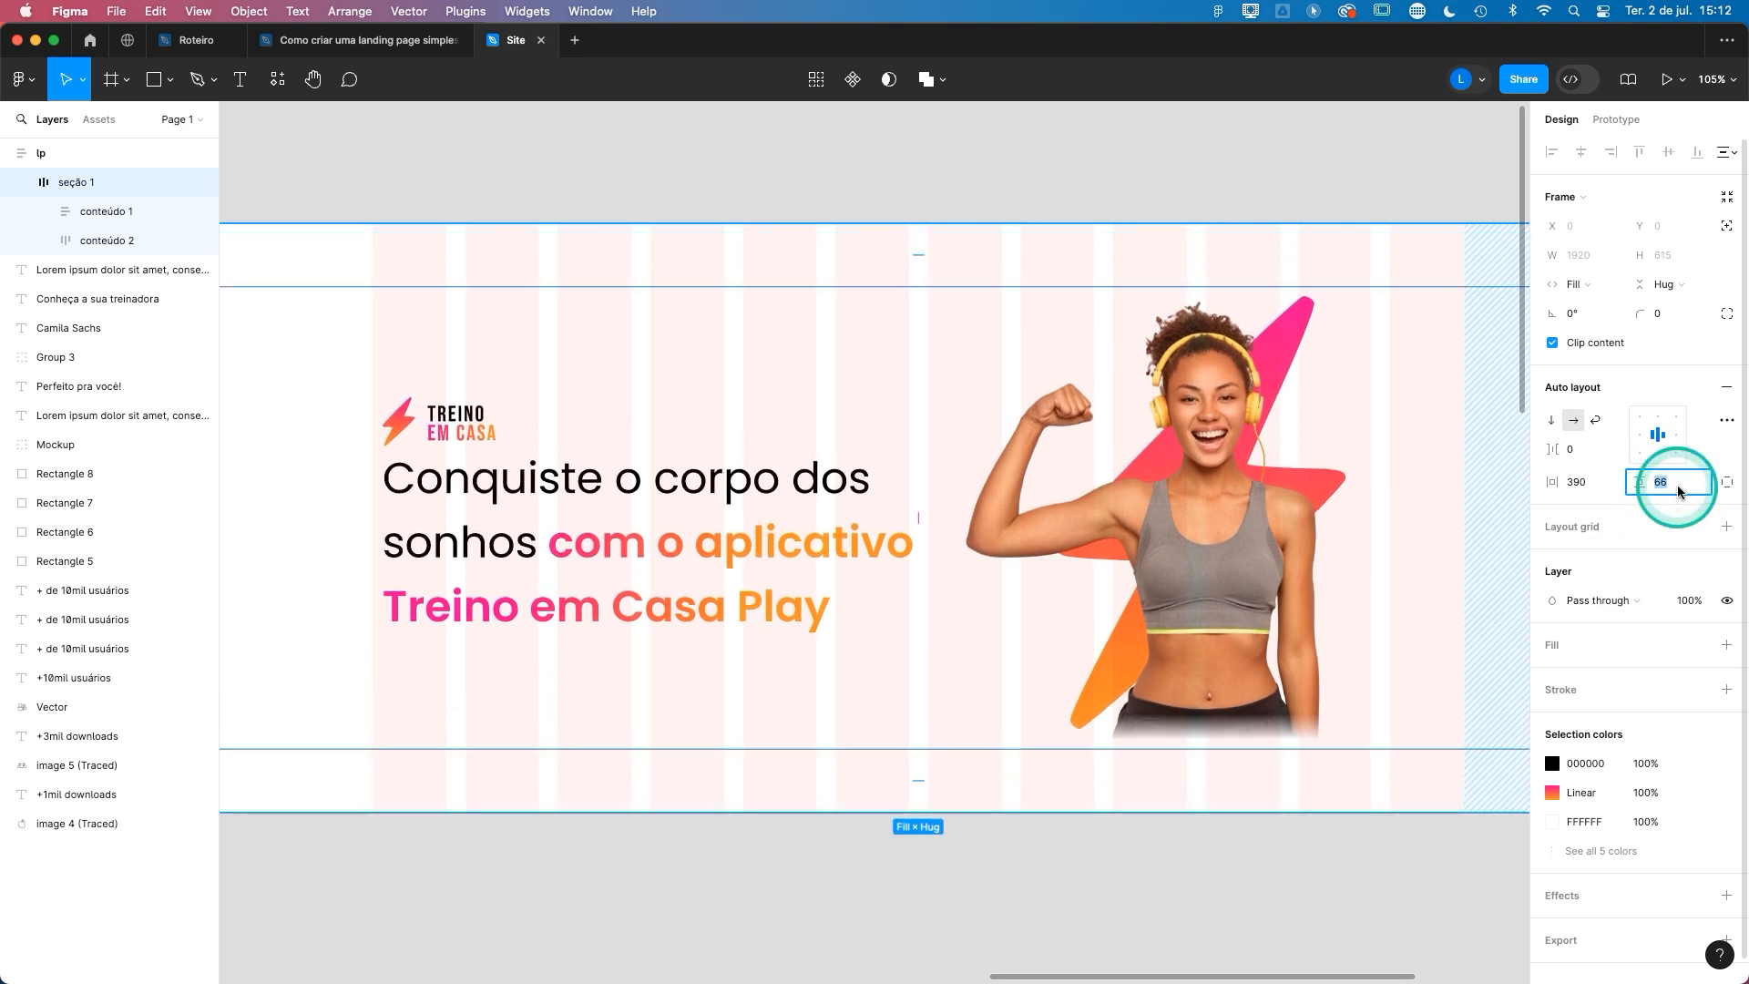
{"action": "key", "text": "BackSpace"}
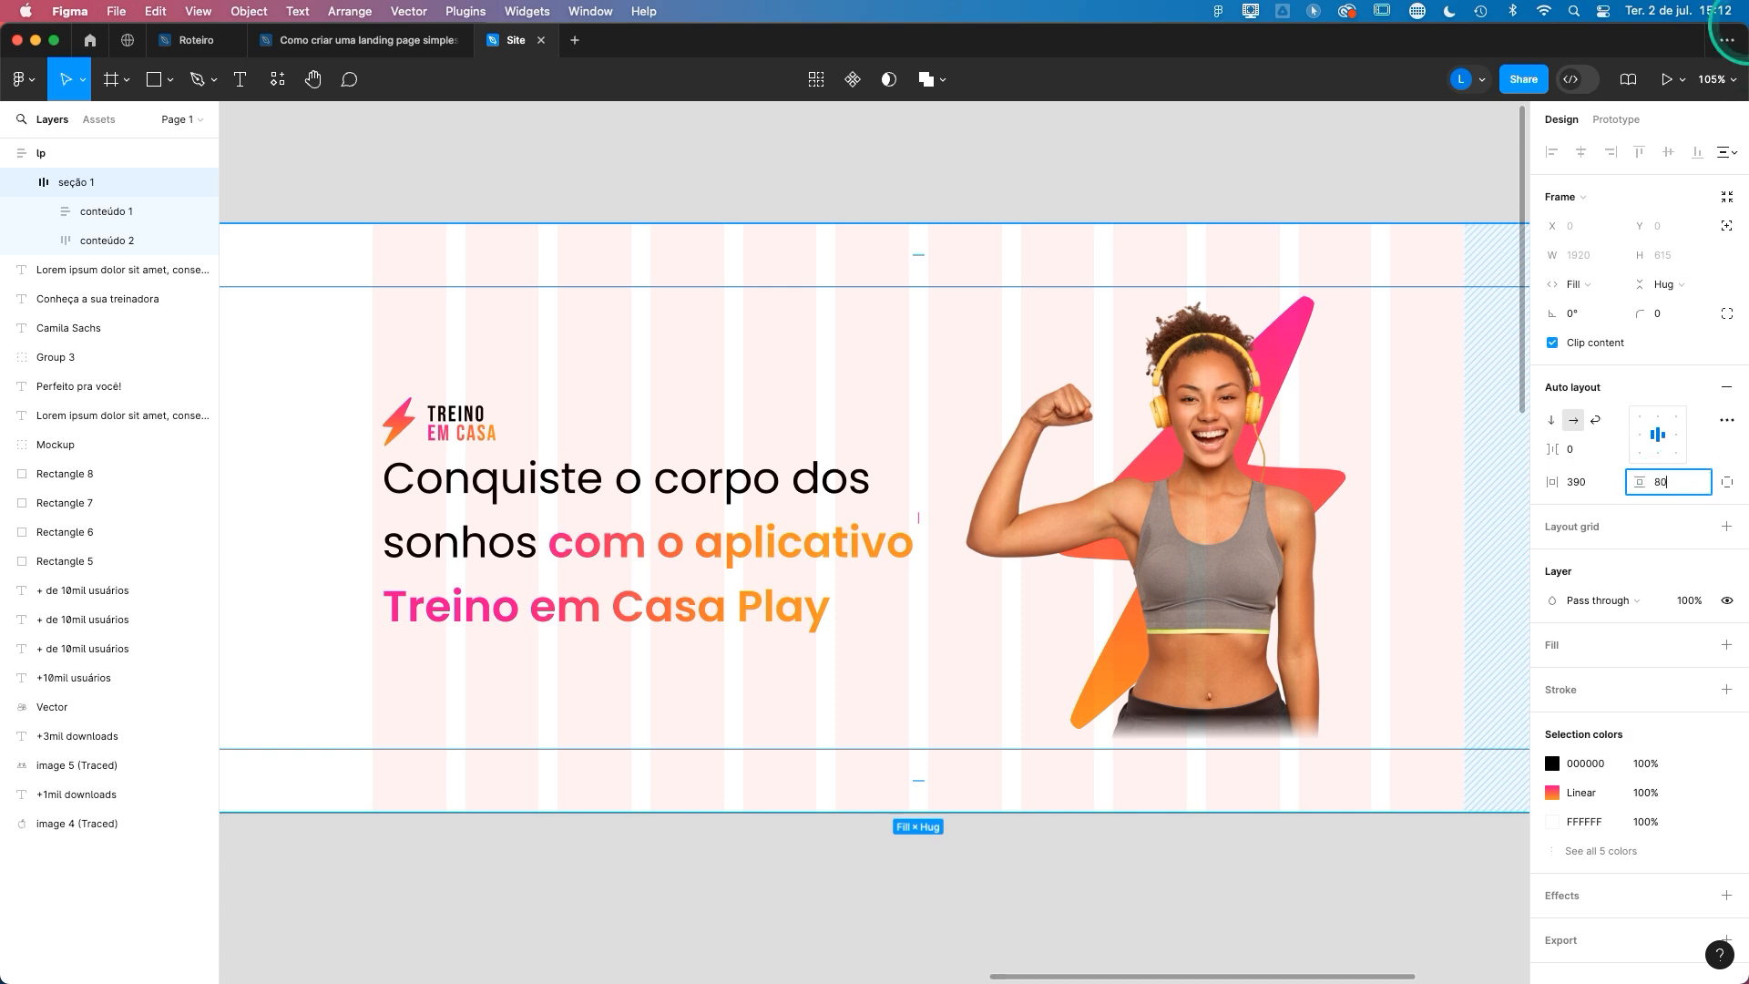
{"action": "key", "text": "Return"}
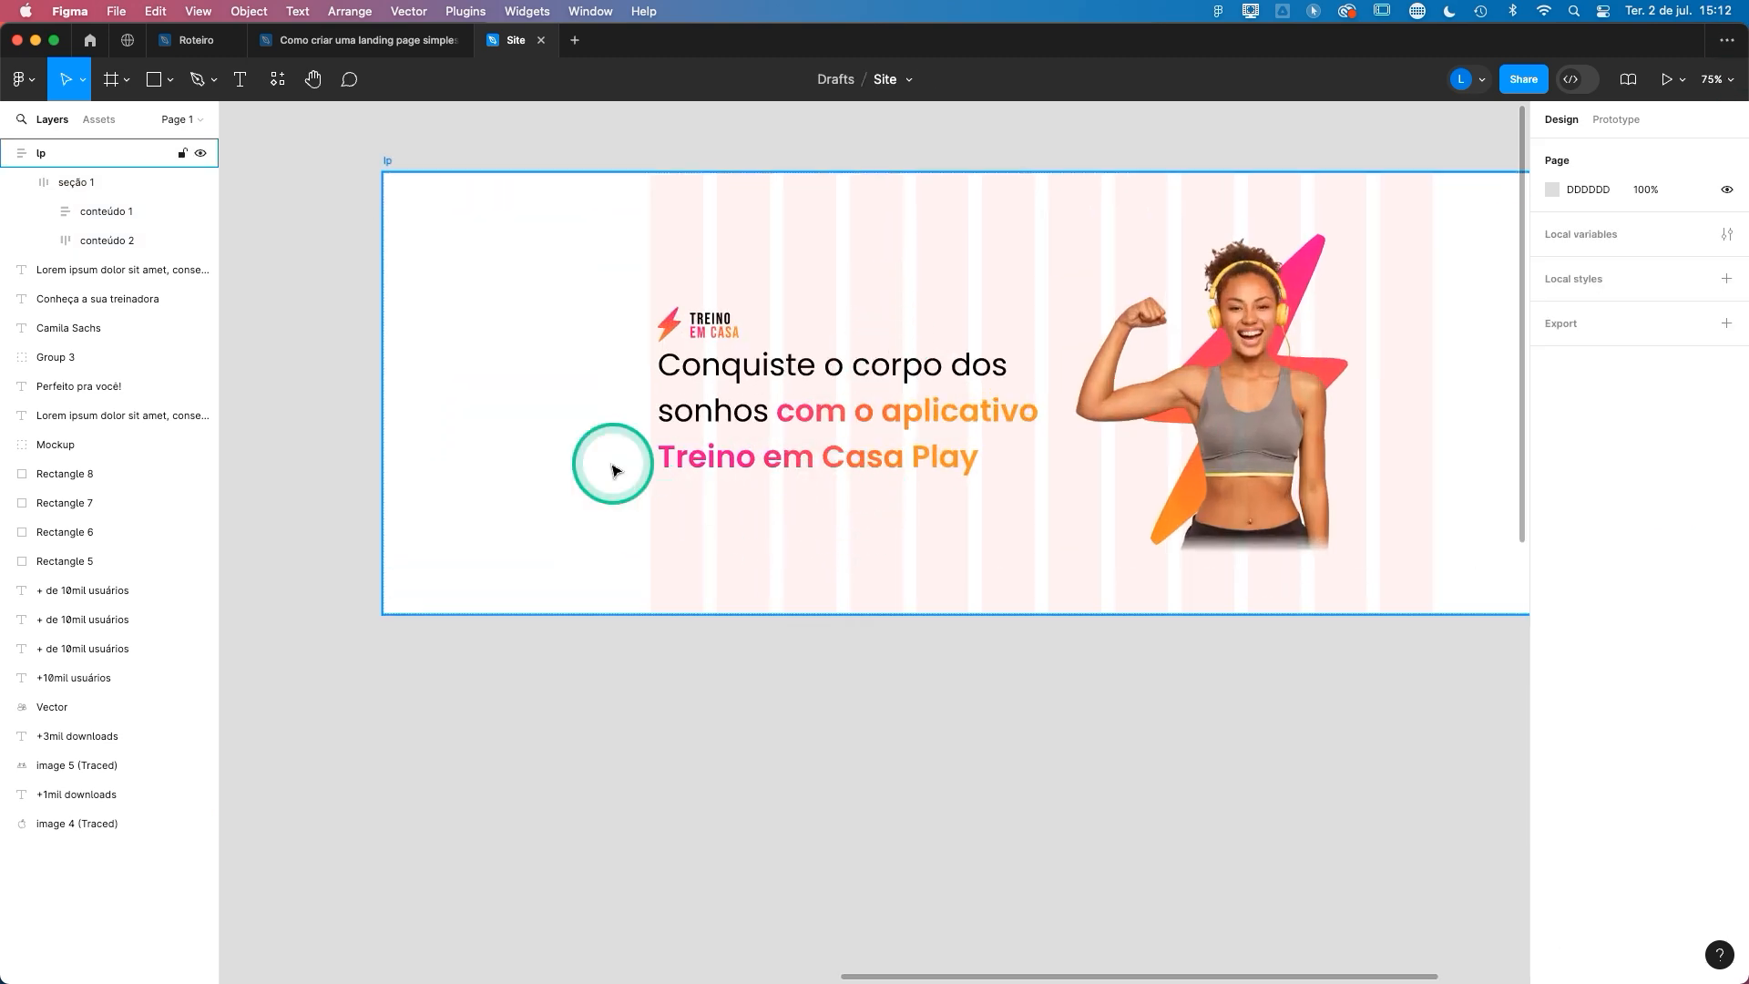
- Duplicate the "Conquiste o corpo dos sonhos" headline onto the empty canvas below the lp frame
{"action": "scroll", "coordinate": [734, 488], "scroll_direction": "down", "scroll_amount": 3}
{"action": "left_click_drag", "start_coordinate": [753, 558], "coordinate": [1377, 618]}
{"action": "left_click_drag", "start_coordinate": [525, 552], "coordinate": [883, 183]}
{"action": "left_click_drag", "start_coordinate": [1124, 396], "coordinate": [629, 512]}
{"action": "scroll", "coordinate": [802, 538], "scroll_direction": "right", "scroll_amount": 5}
{"action": "scroll", "coordinate": [963, 547], "scroll_direction": "up", "scroll_amount": 3}
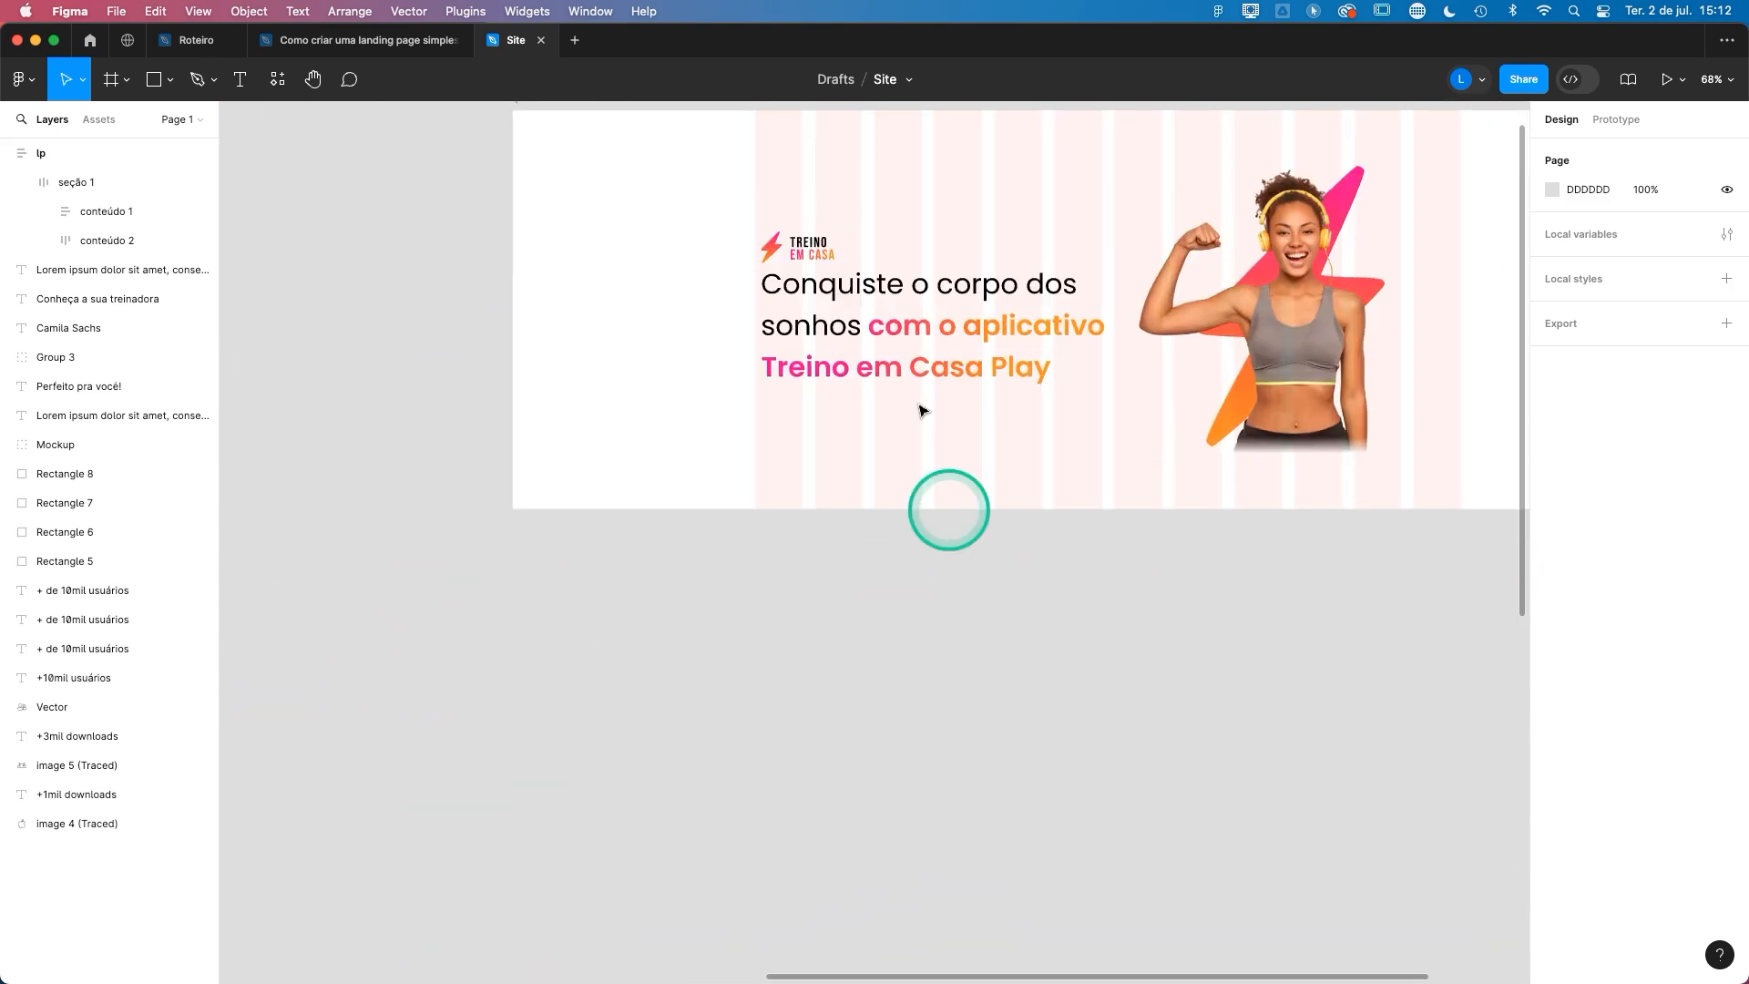
{"action": "left_click", "coordinate": [870, 319]}
{"action": "left_click", "coordinate": [871, 319]}
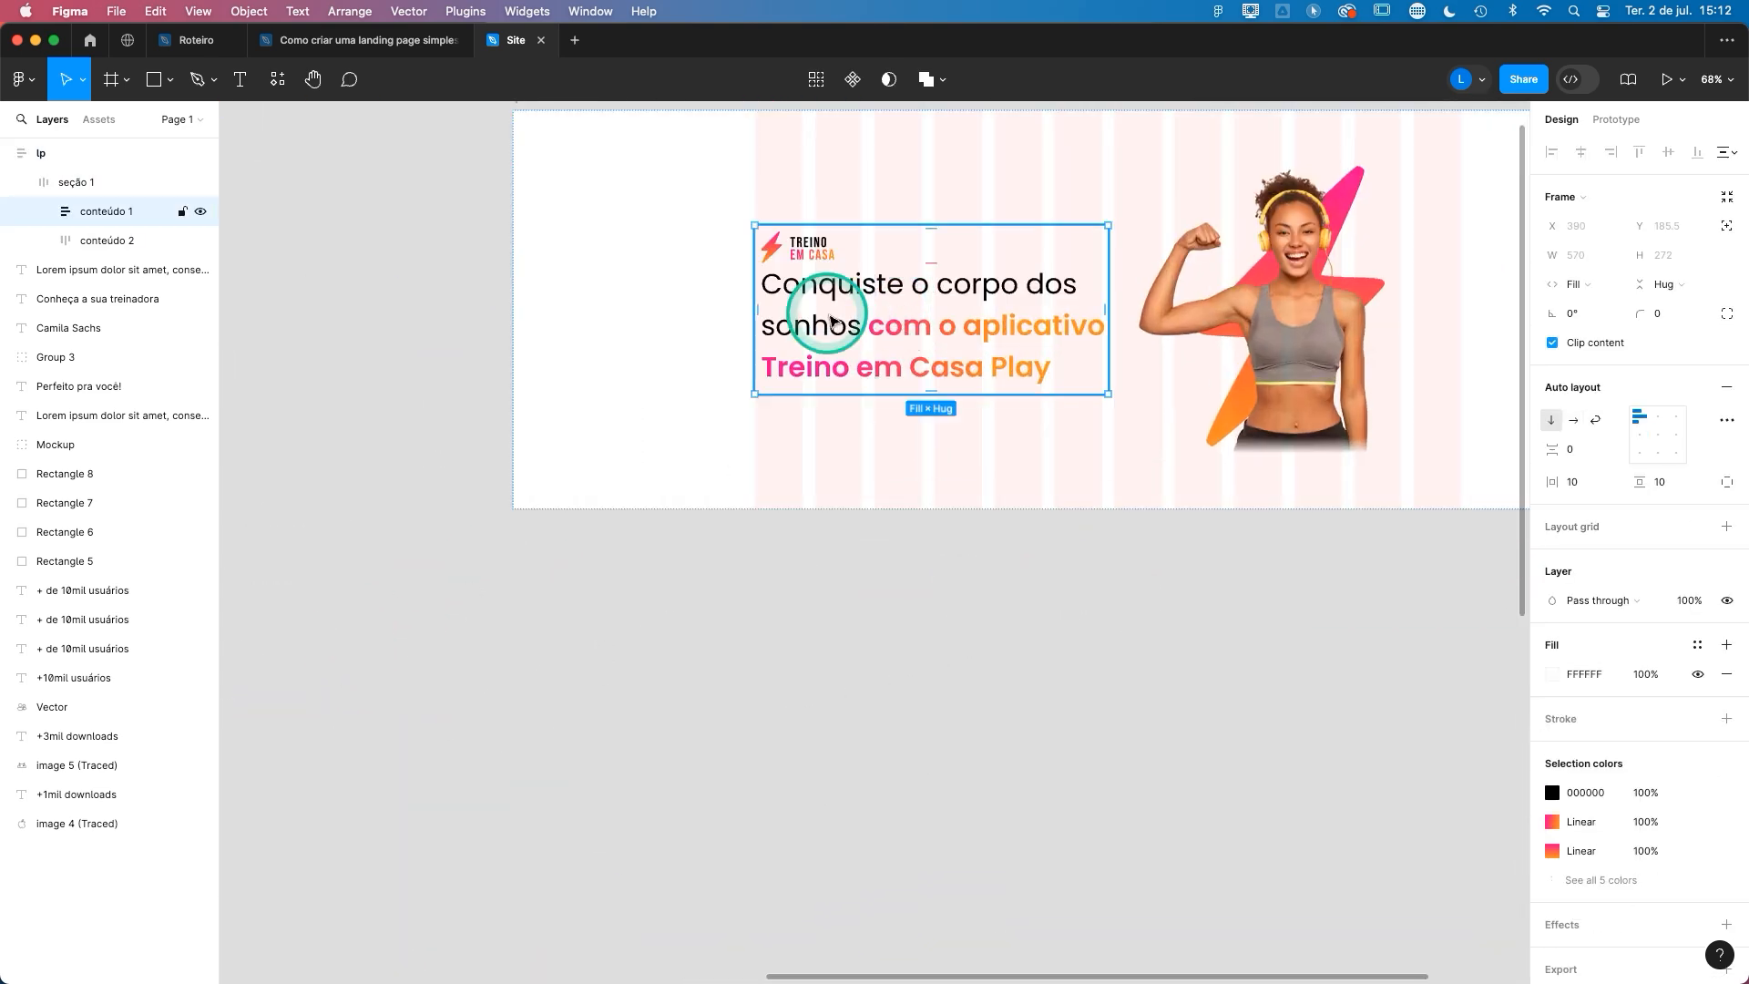
{"action": "left_click", "coordinate": [868, 326]}
{"action": "left_click_drag", "start_coordinate": [891, 343], "coordinate": [817, 730]}
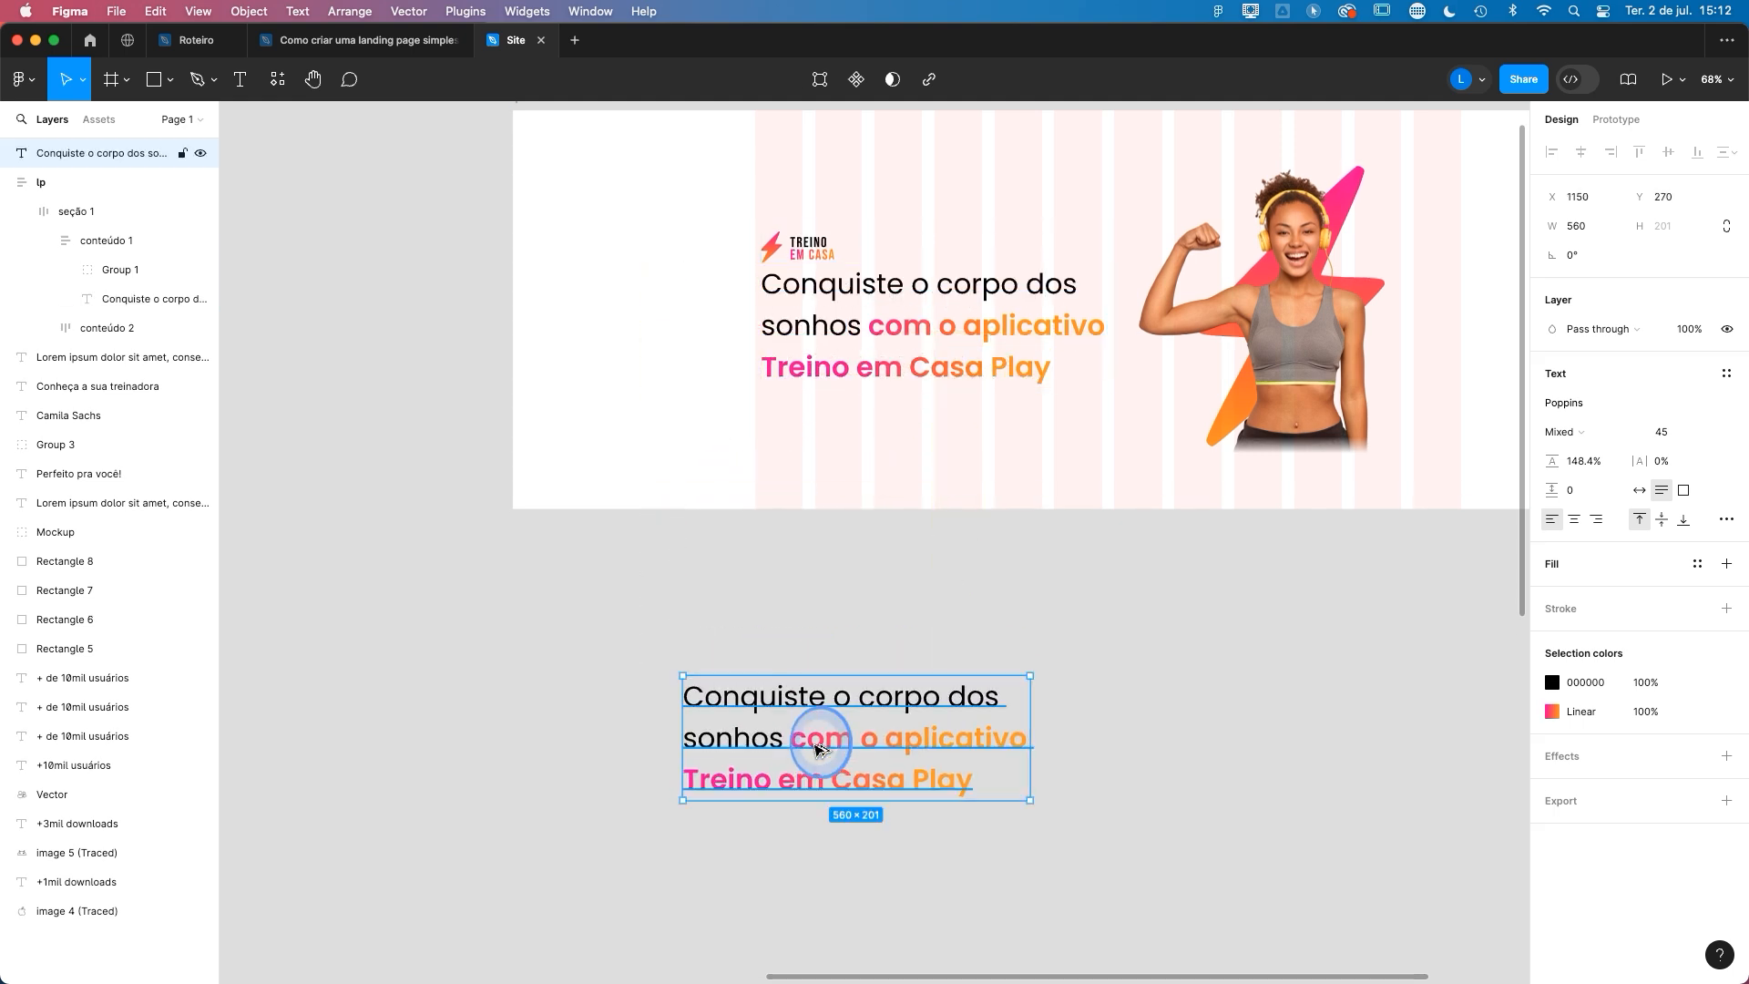
- Change the headline copy to read "Clique aqui para saber mais", with auto width and font size 21
{"action": "double_click", "coordinate": [818, 743]}
{"action": "type", "text": "Clique aqui para"}
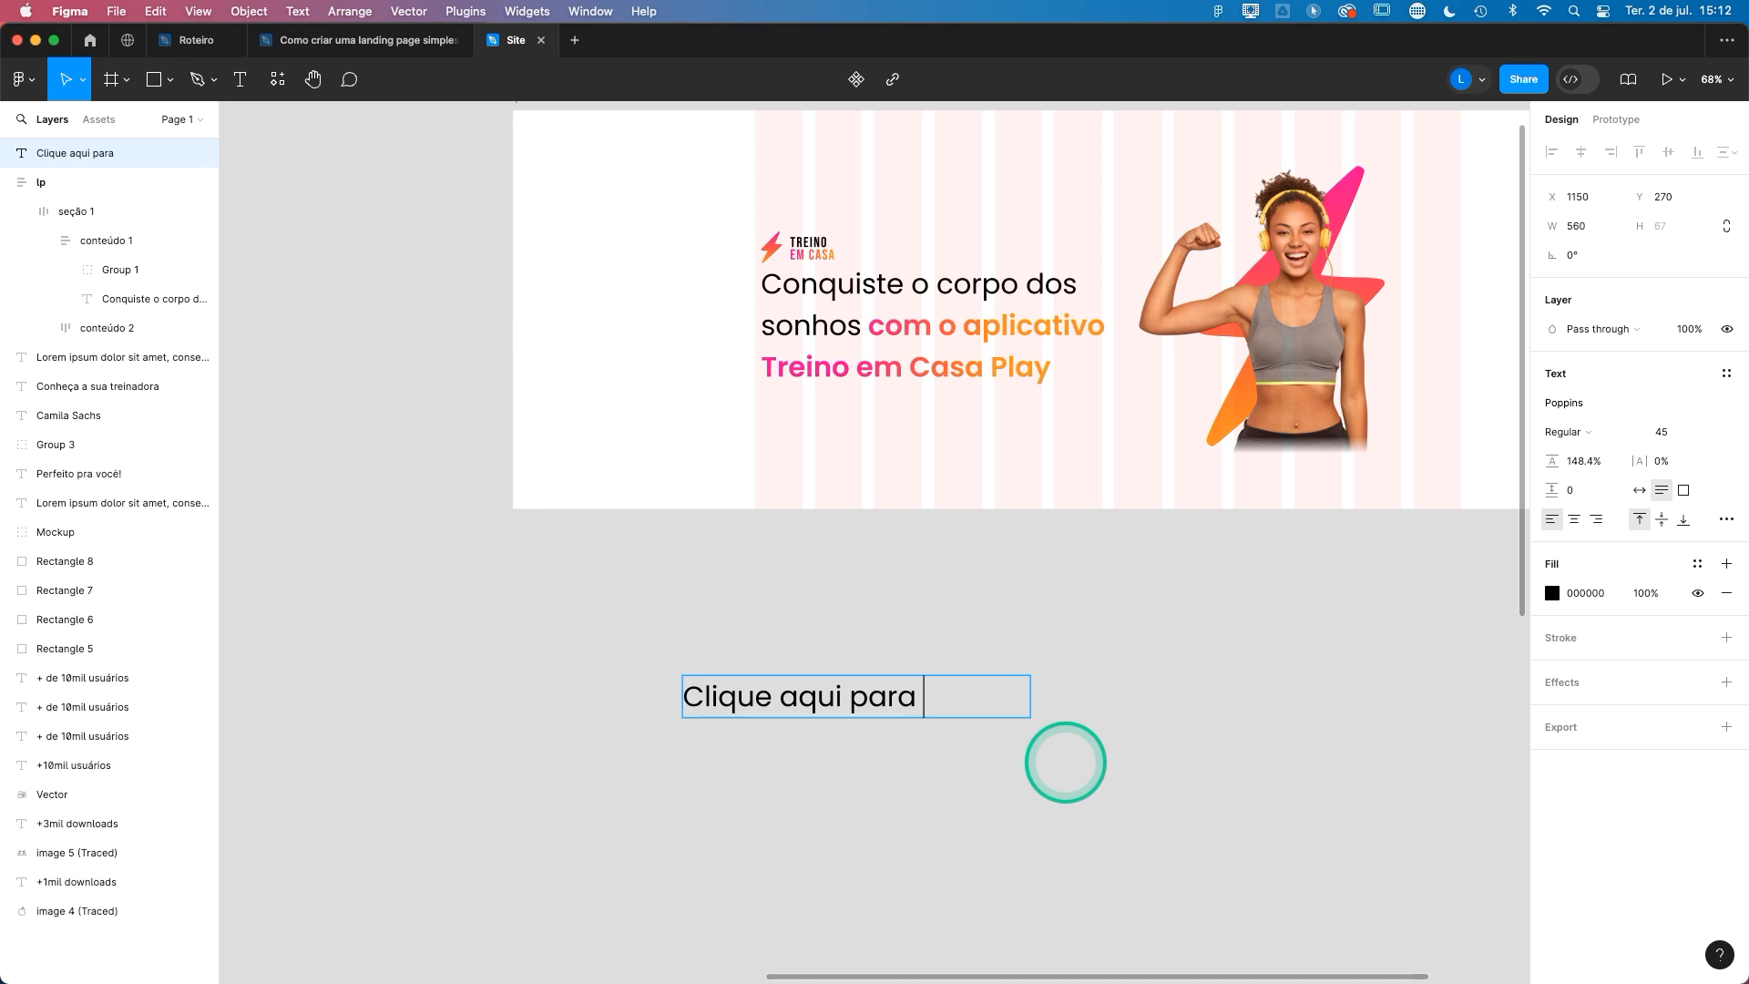
{"action": "type", "text": " saber mais"}
{"action": "key", "text": "Escape"}
{"action": "left_click", "coordinate": [1642, 493]}
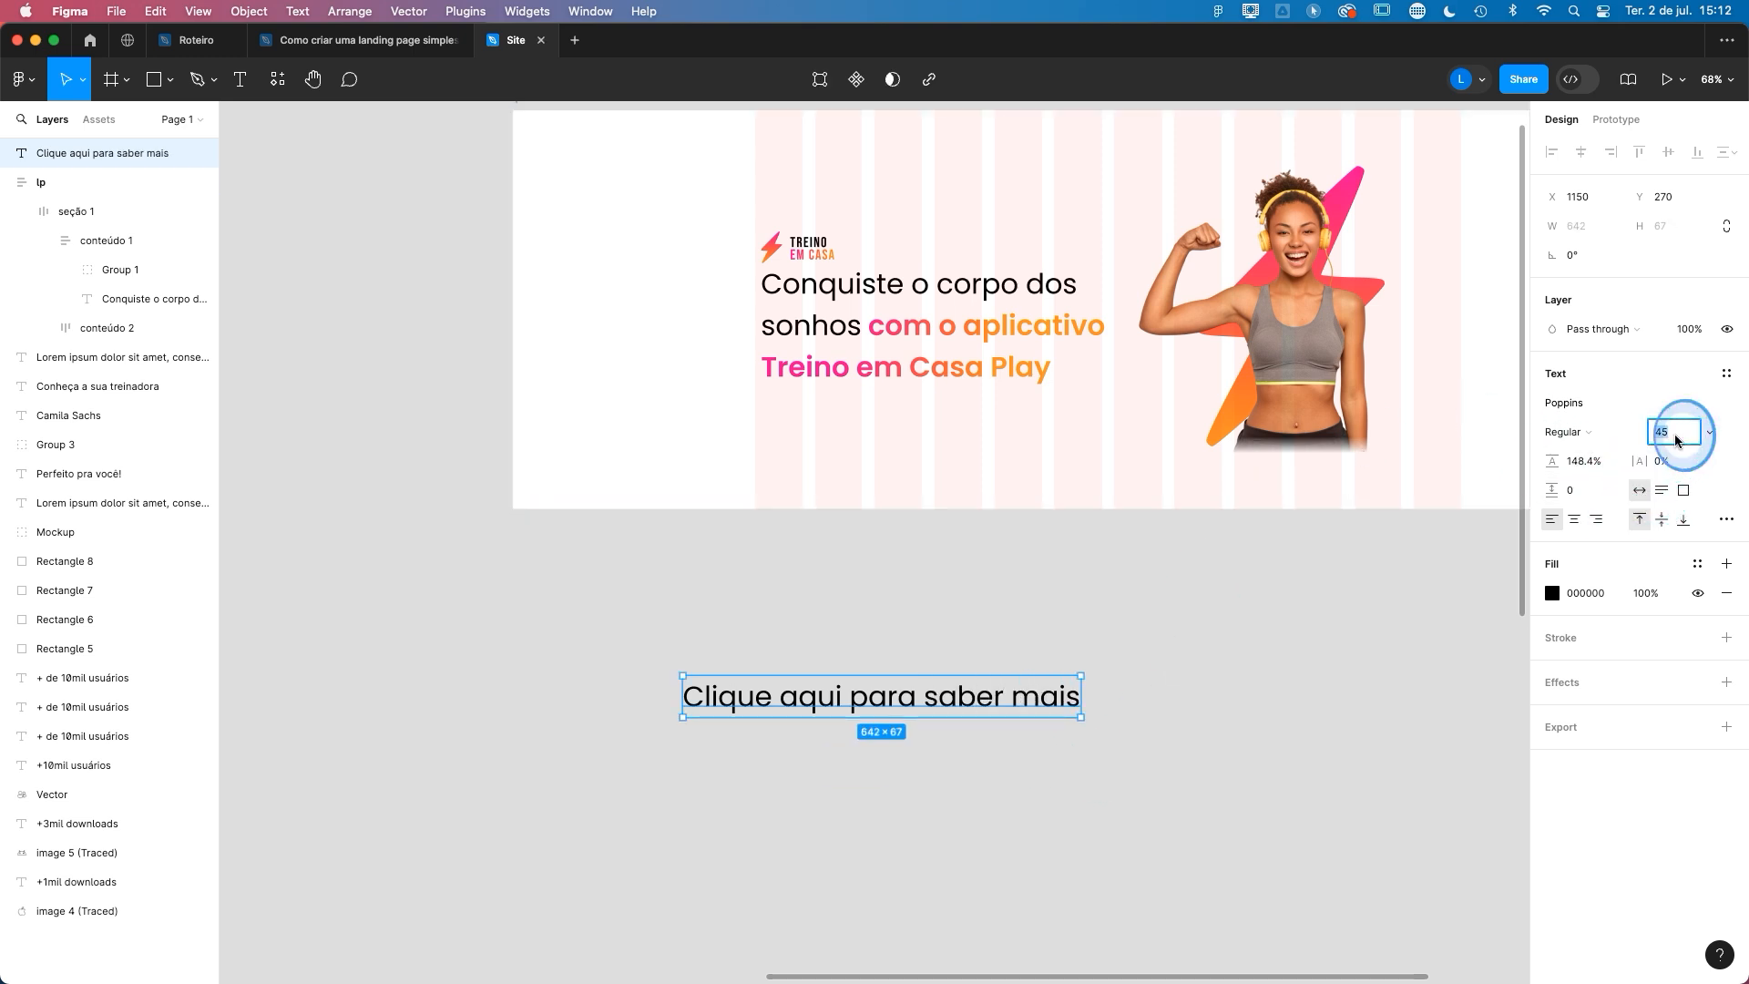
{"action": "key", "text": "Return"}
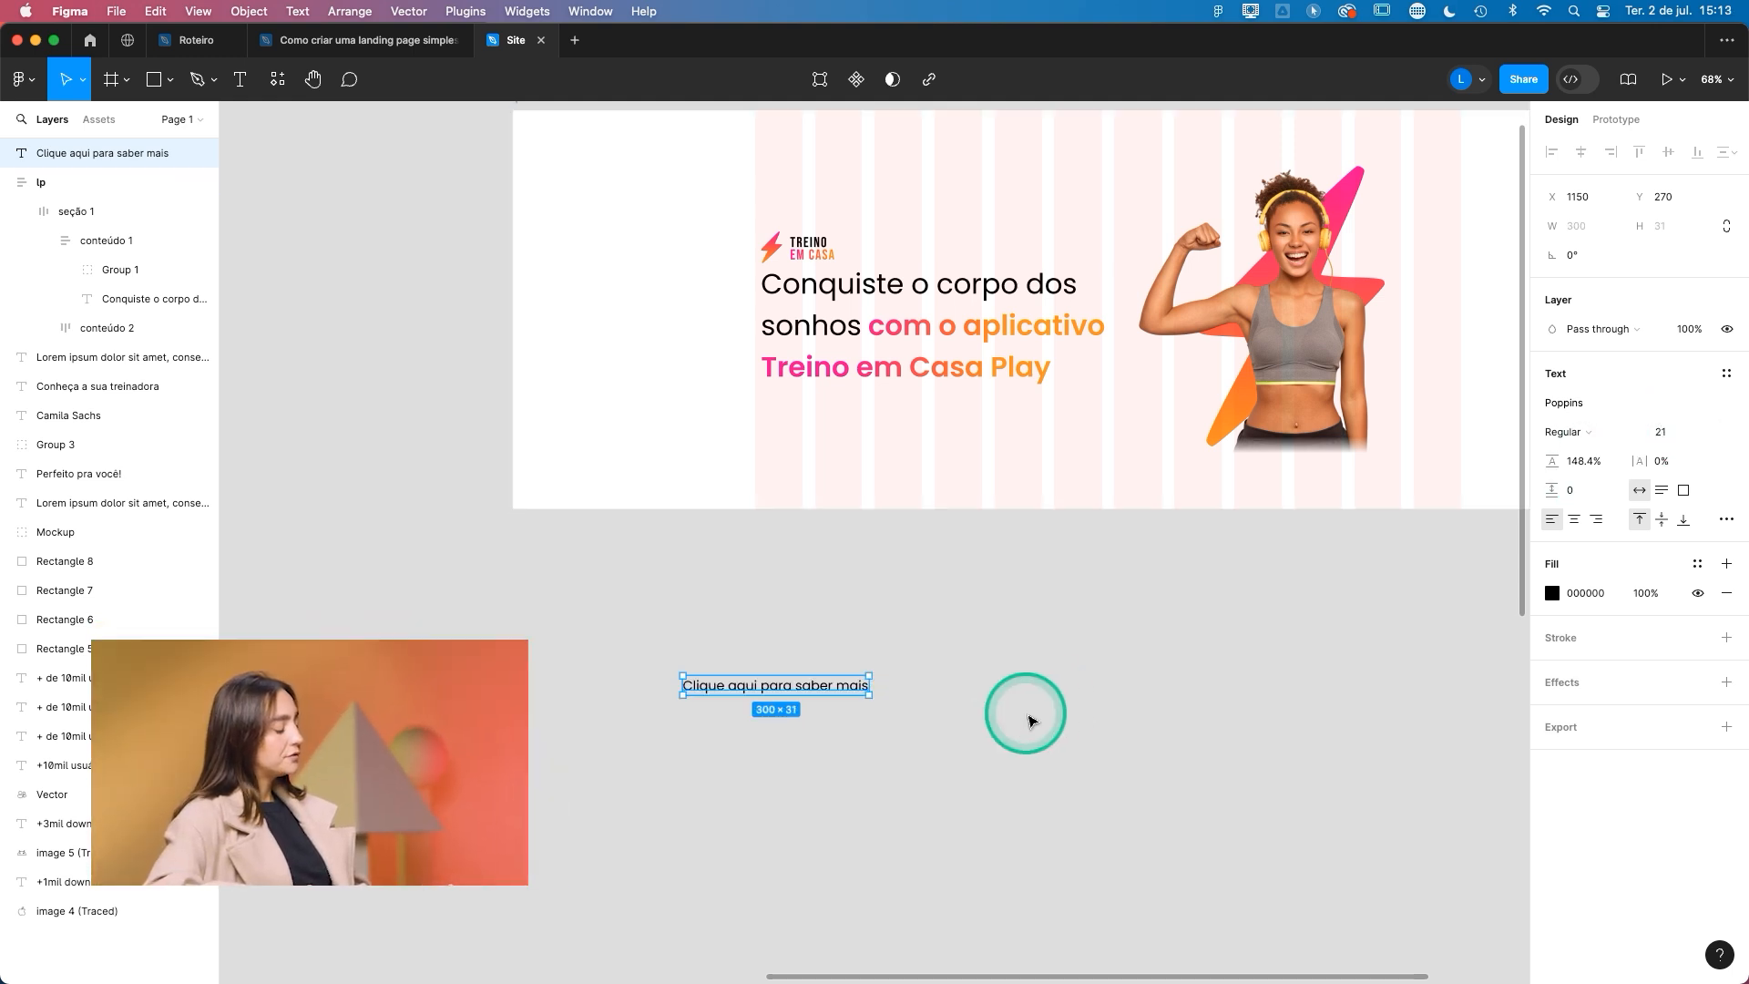
- Wrap the "Clique aqui para saber mais" text in an auto layout frame and name it "botão"
{"action": "key", "text": "shift+a"}
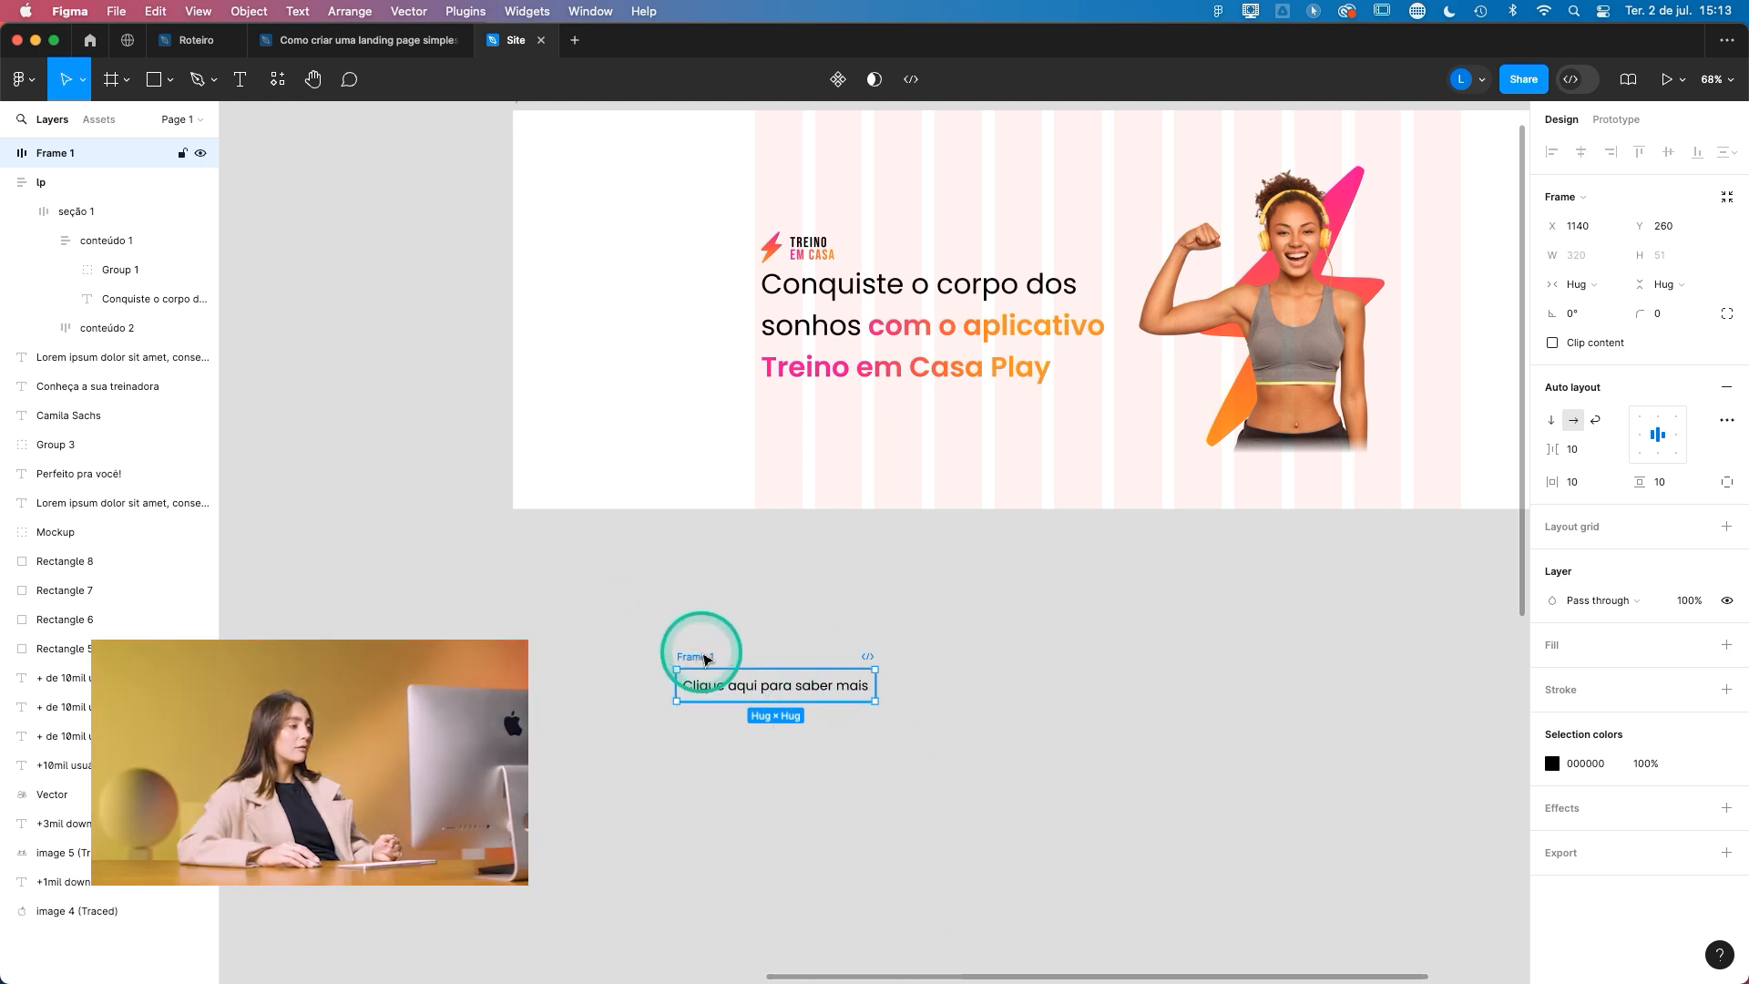
{"action": "double_click", "coordinate": [707, 657]}
{"action": "type", "text": "botão"}
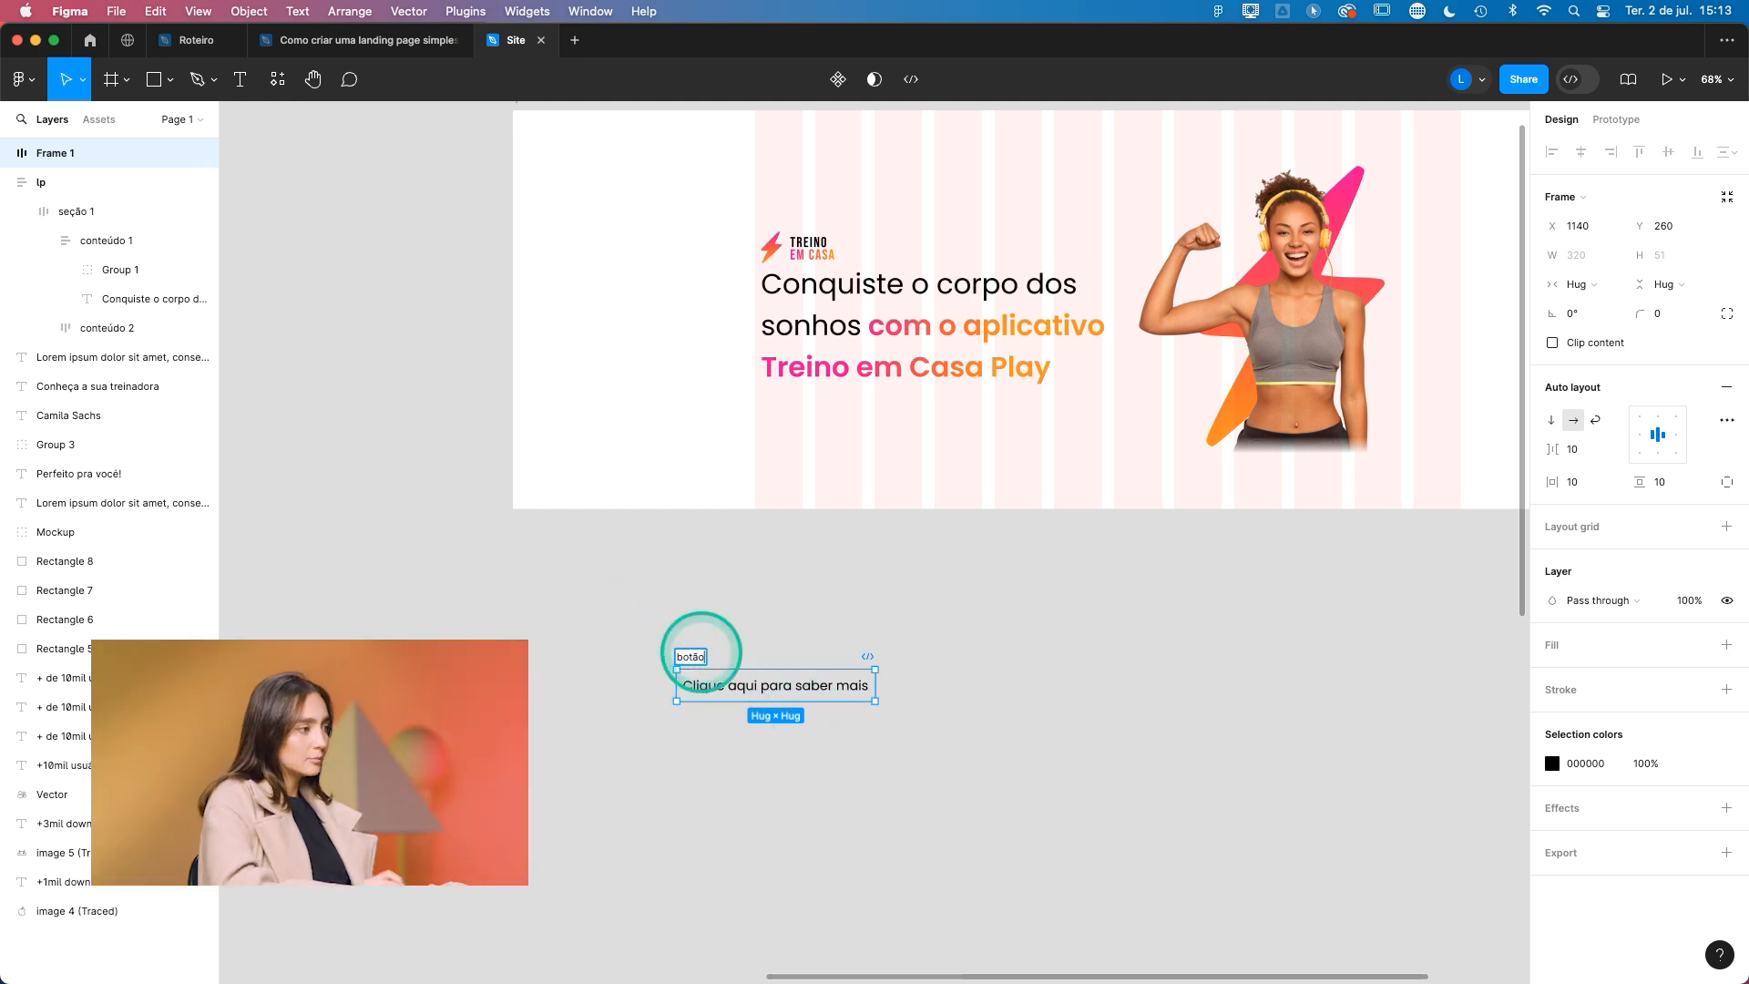
{"action": "left_click", "coordinate": [720, 629]}
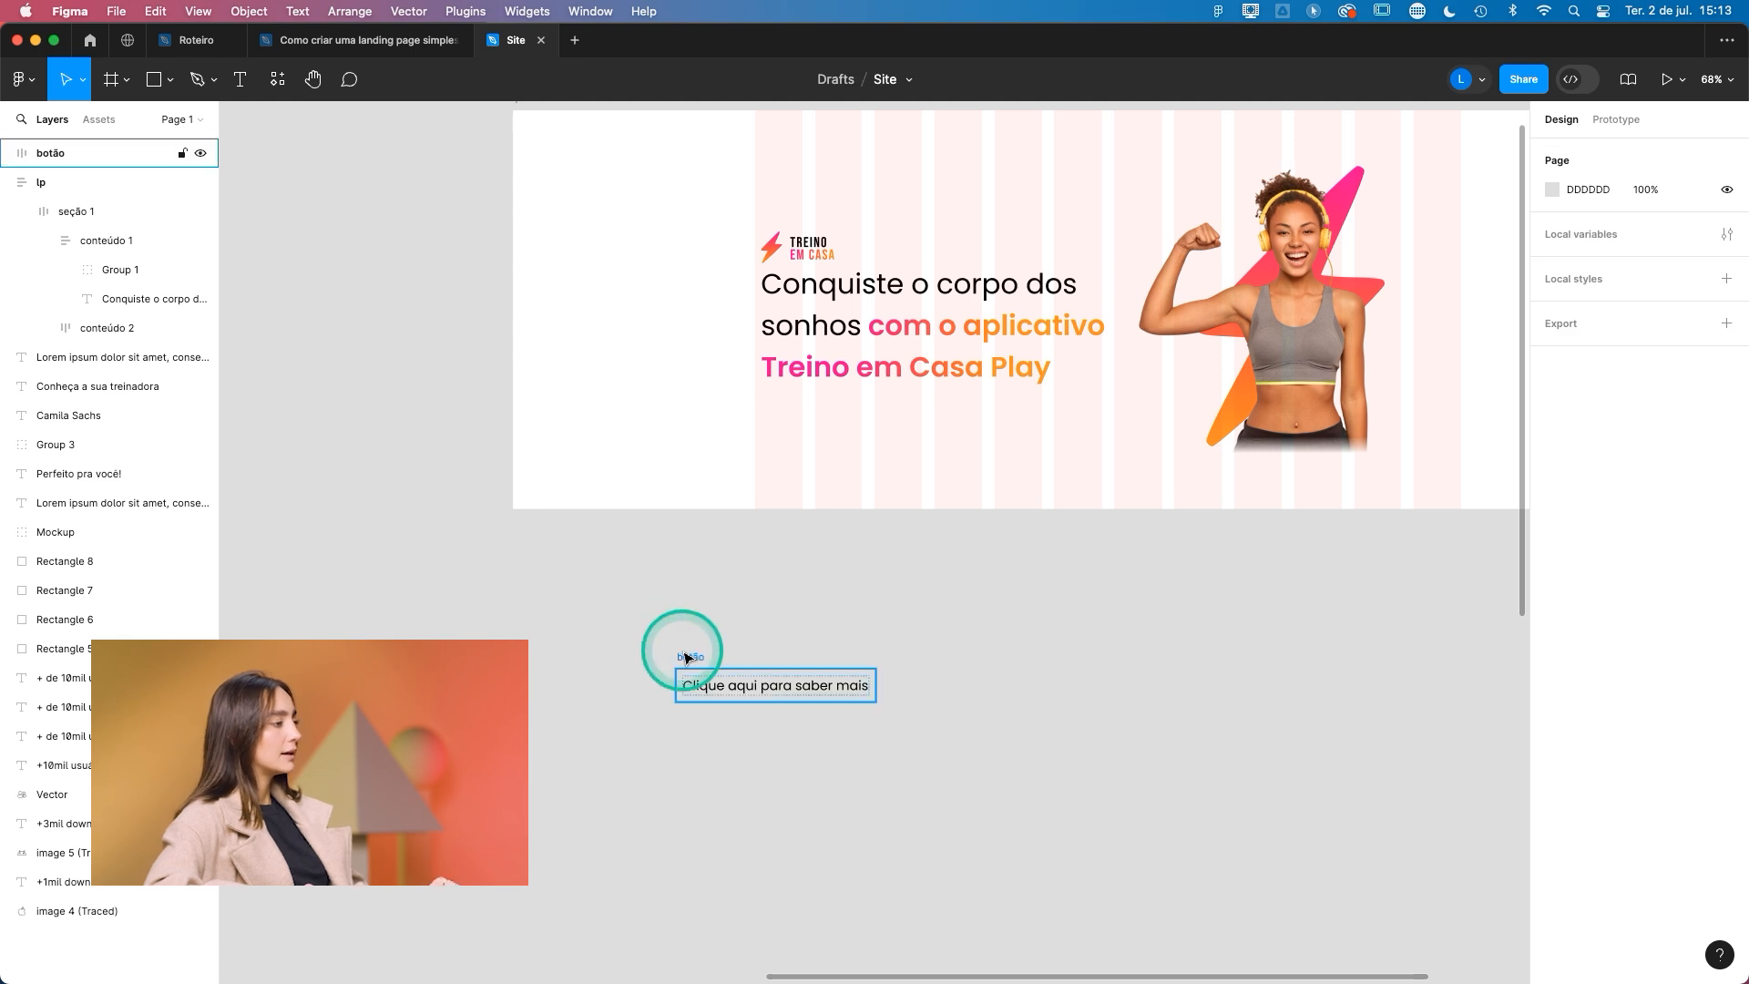
- Fill the botão frame with a linear gradient from pink FF0099 to the page's orange colour
{"action": "left_click", "coordinate": [688, 657]}
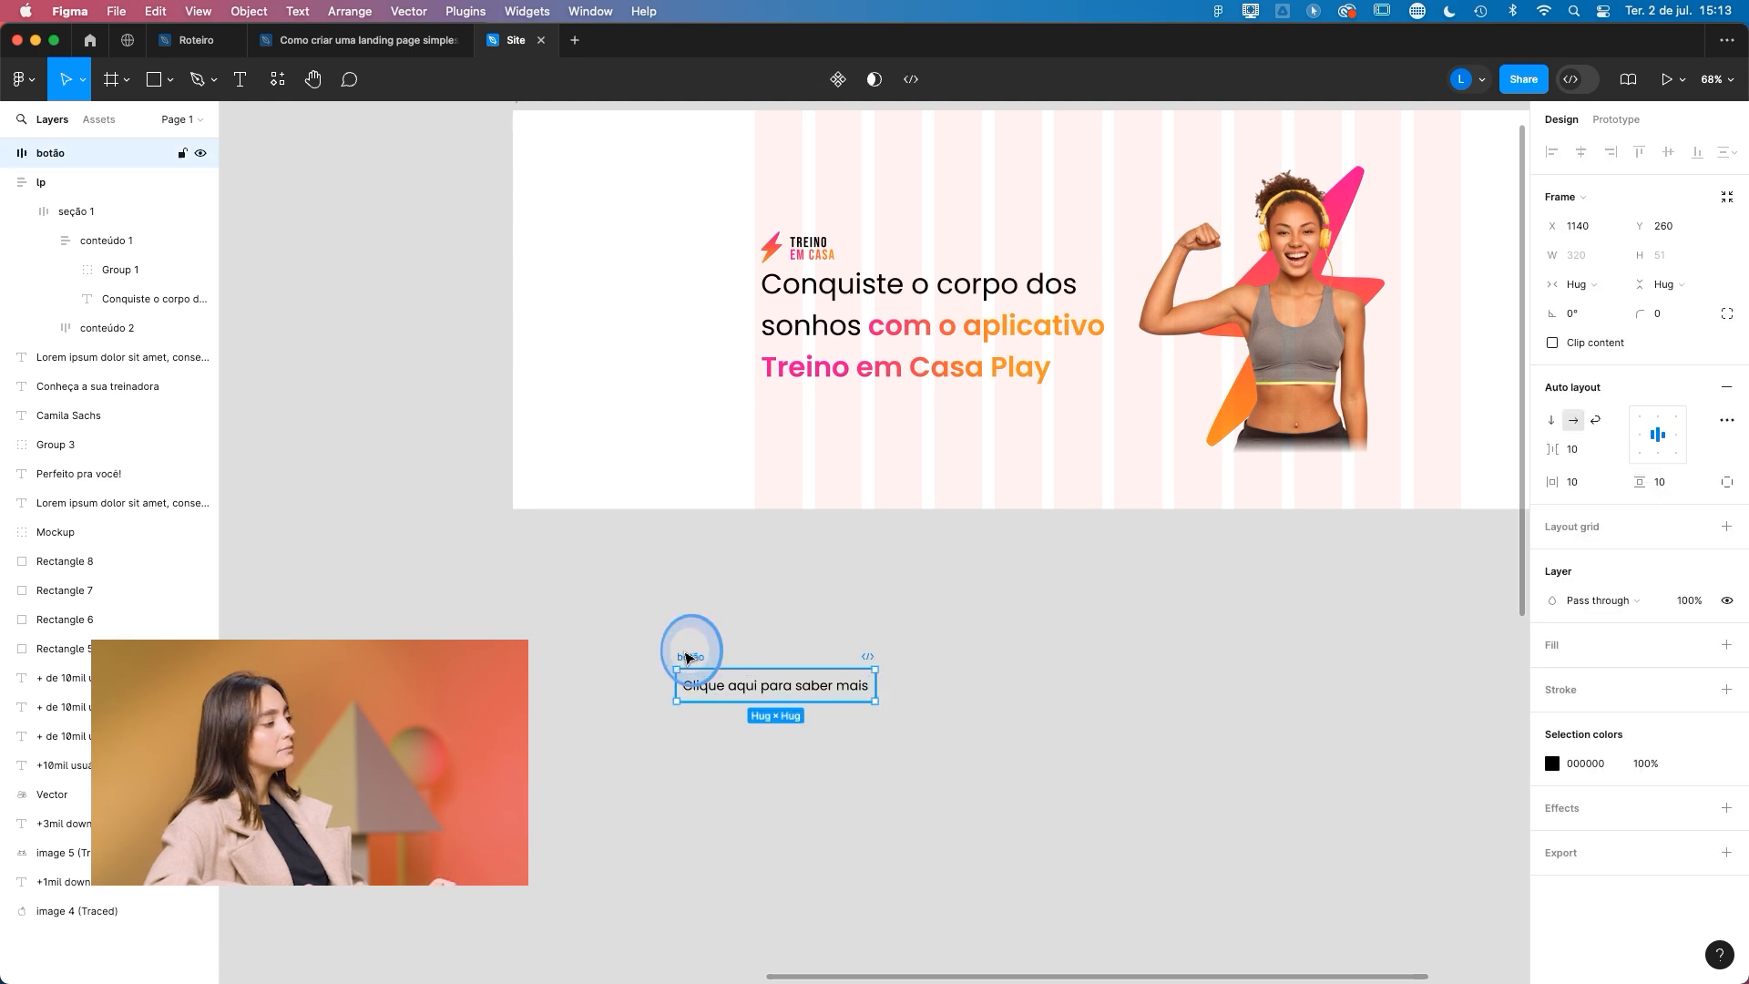
{"action": "left_click", "coordinate": [1726, 647]}
{"action": "left_click", "coordinate": [1554, 674]}
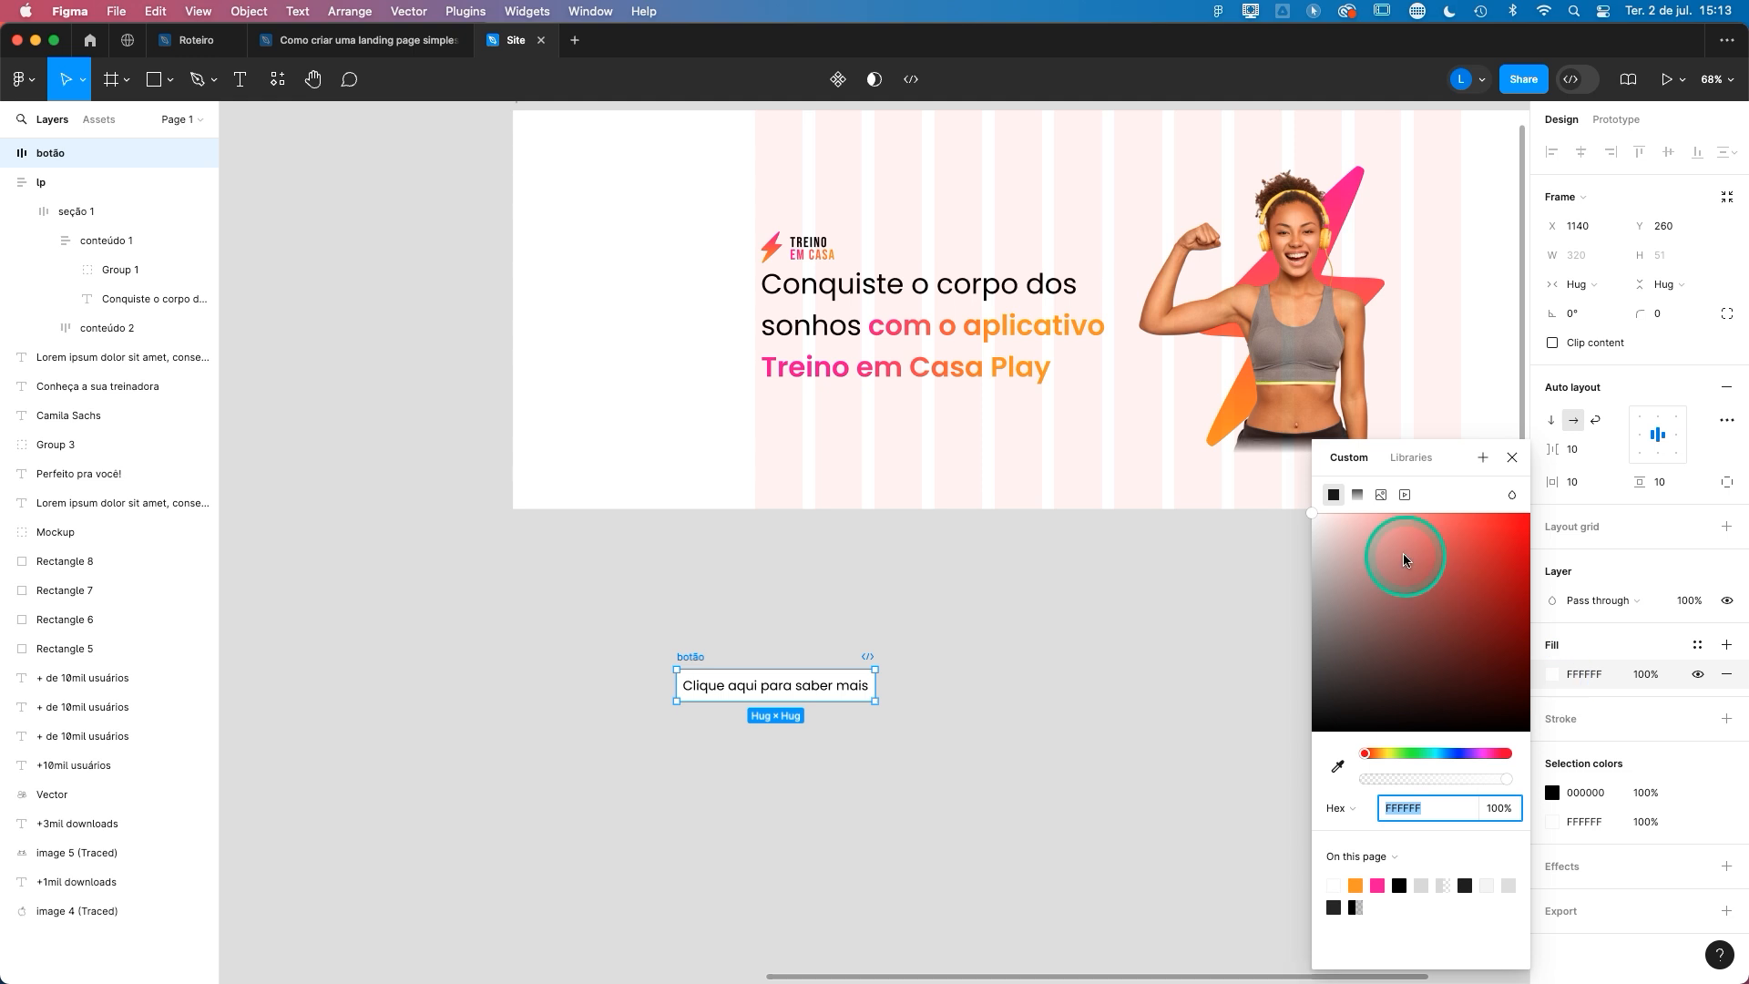
{"action": "left_click", "coordinate": [1359, 494]}
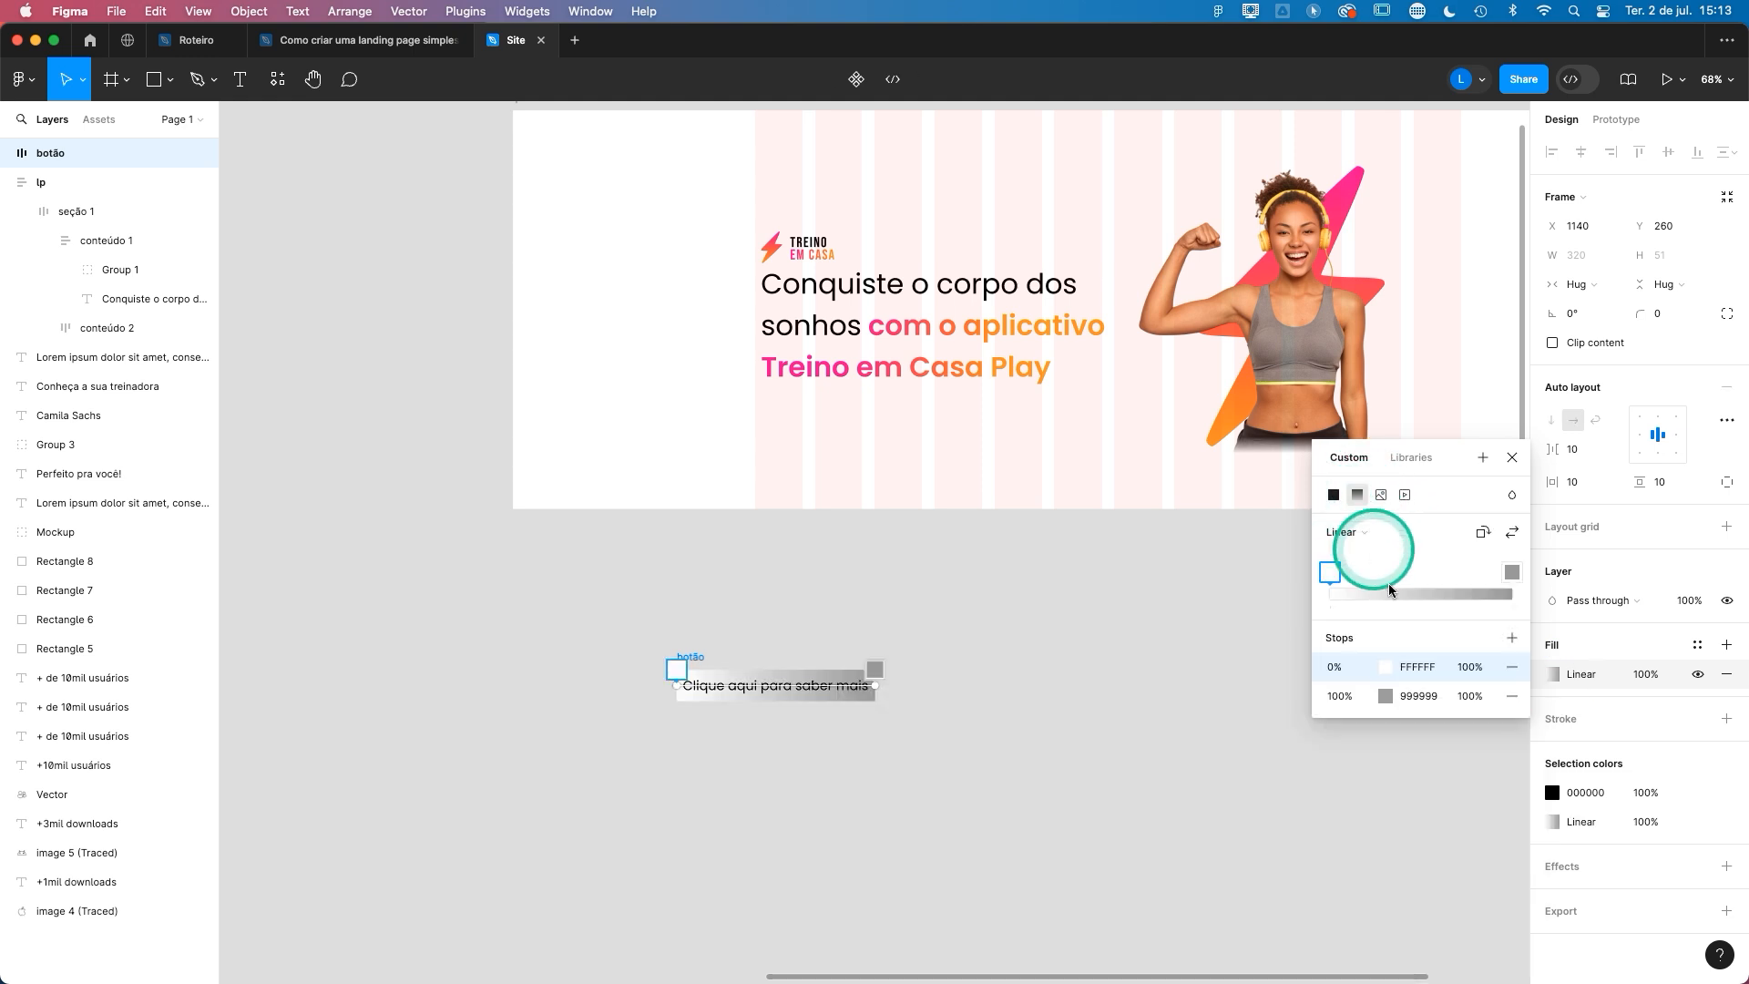
{"action": "left_click", "coordinate": [1385, 667]}
{"action": "left_click", "coordinate": [1109, 770]}
{"action": "left_click", "coordinate": [1158, 886]}
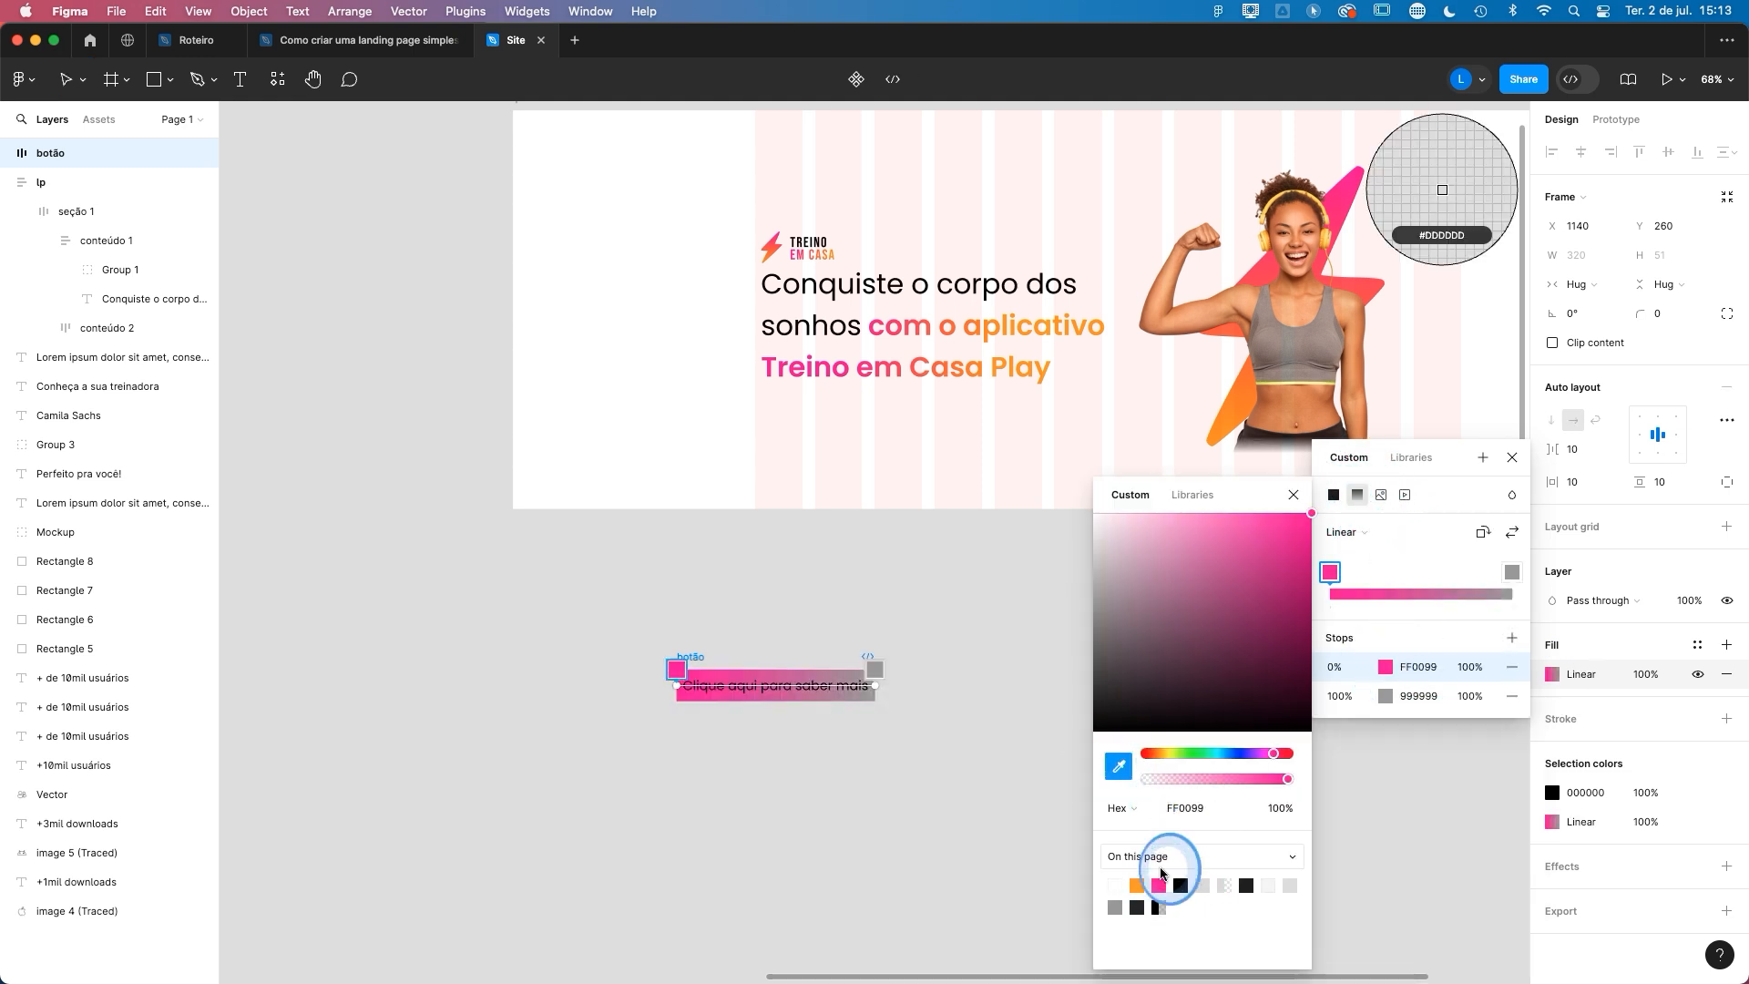
{"action": "left_click", "coordinate": [1340, 696]}
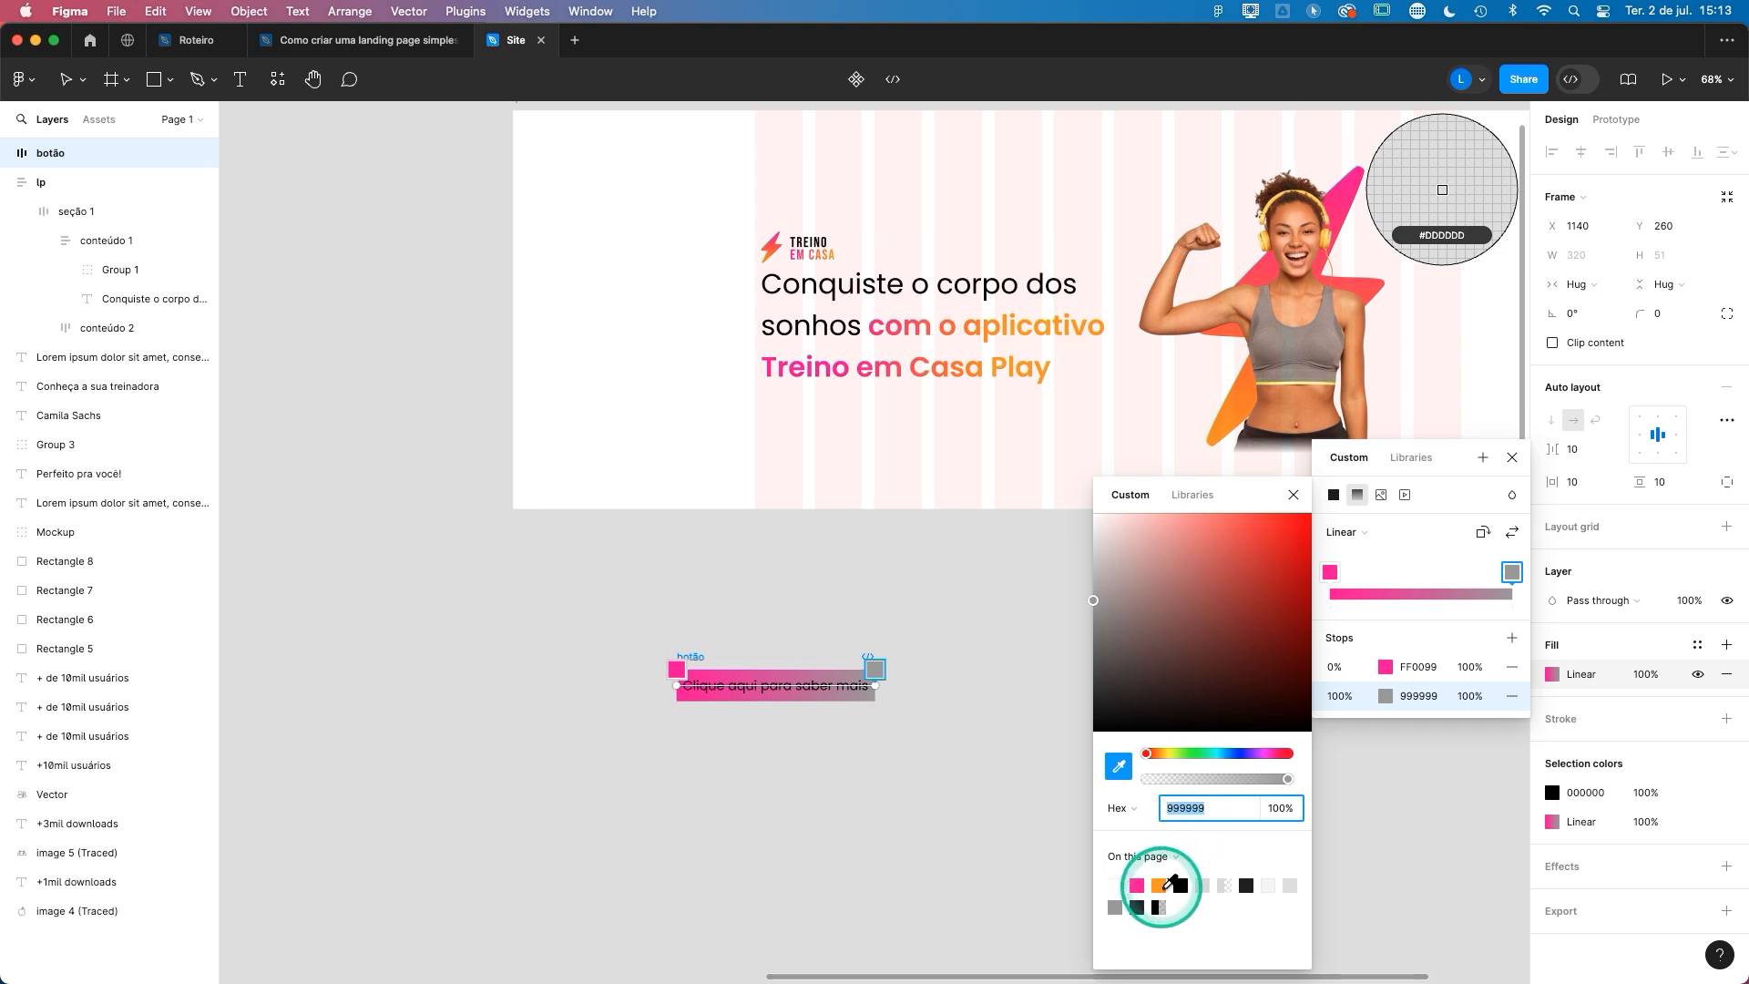
{"action": "left_click", "coordinate": [1159, 886]}
{"action": "left_click", "coordinate": [1293, 495]}
{"action": "left_click", "coordinate": [1519, 496]}
- Set the botão frame's horizontal padding to 55 and its vertical padding to 20
{"action": "left_click", "coordinate": [1576, 489]}
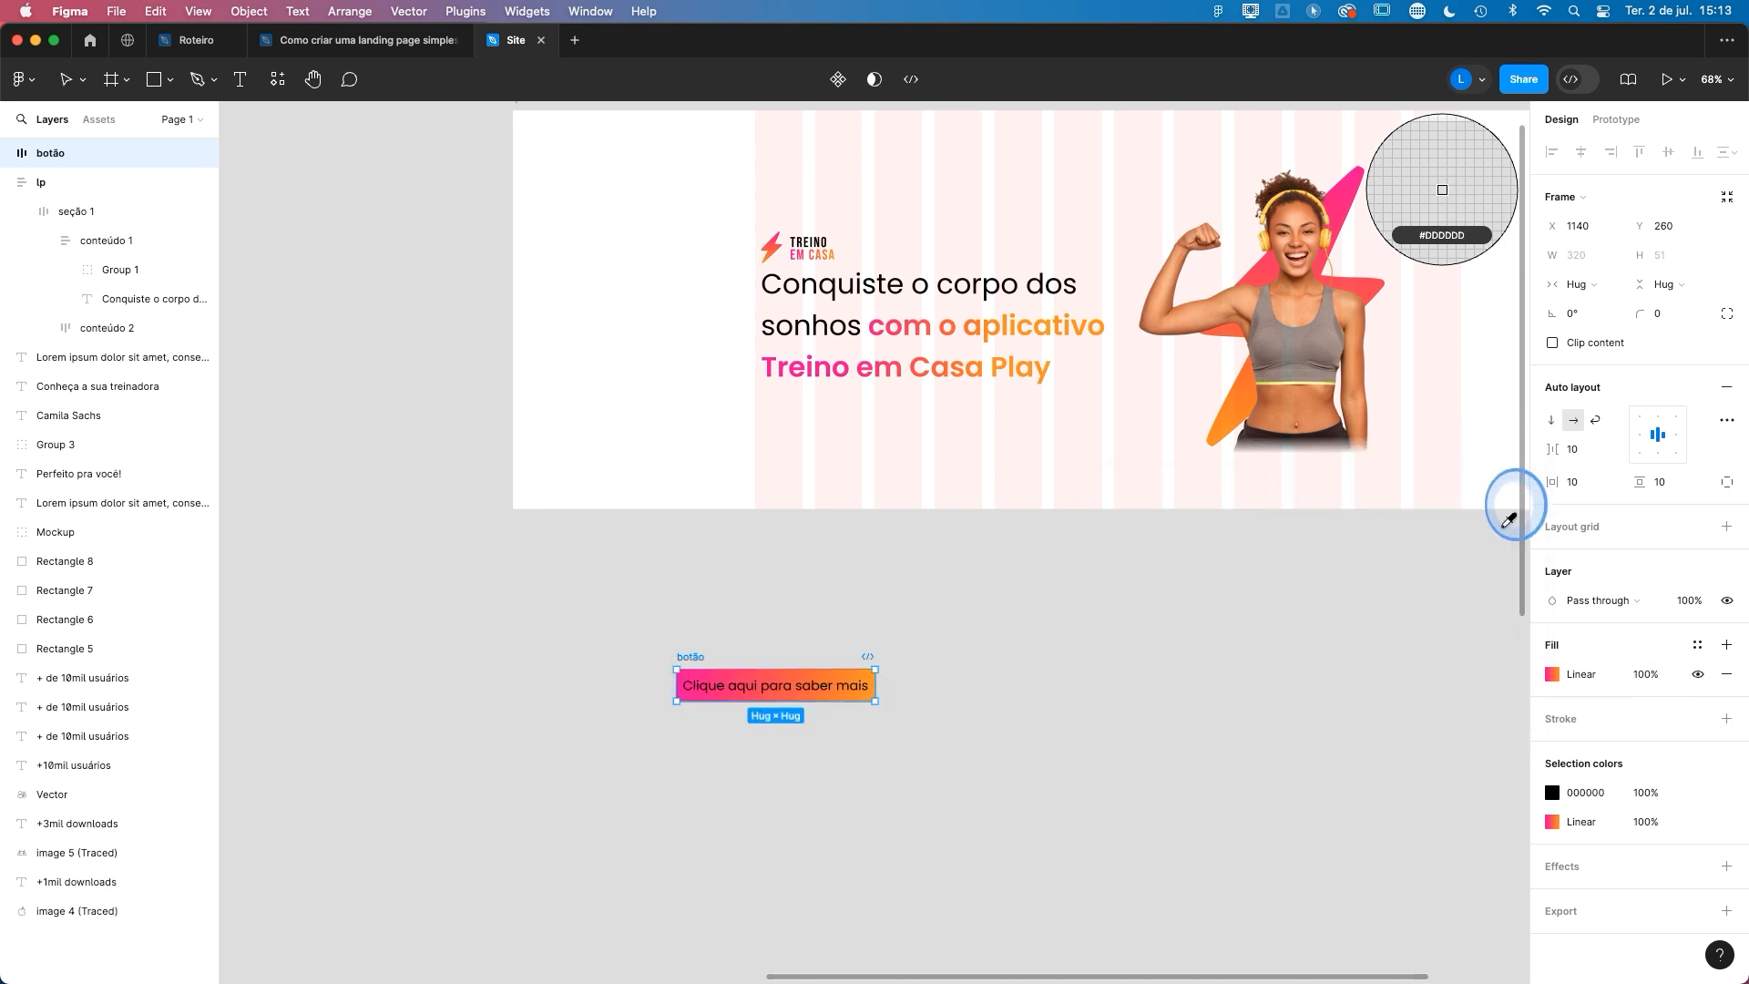
{"action": "left_click_drag", "start_coordinate": [1549, 483], "coordinate": [1577, 485]}
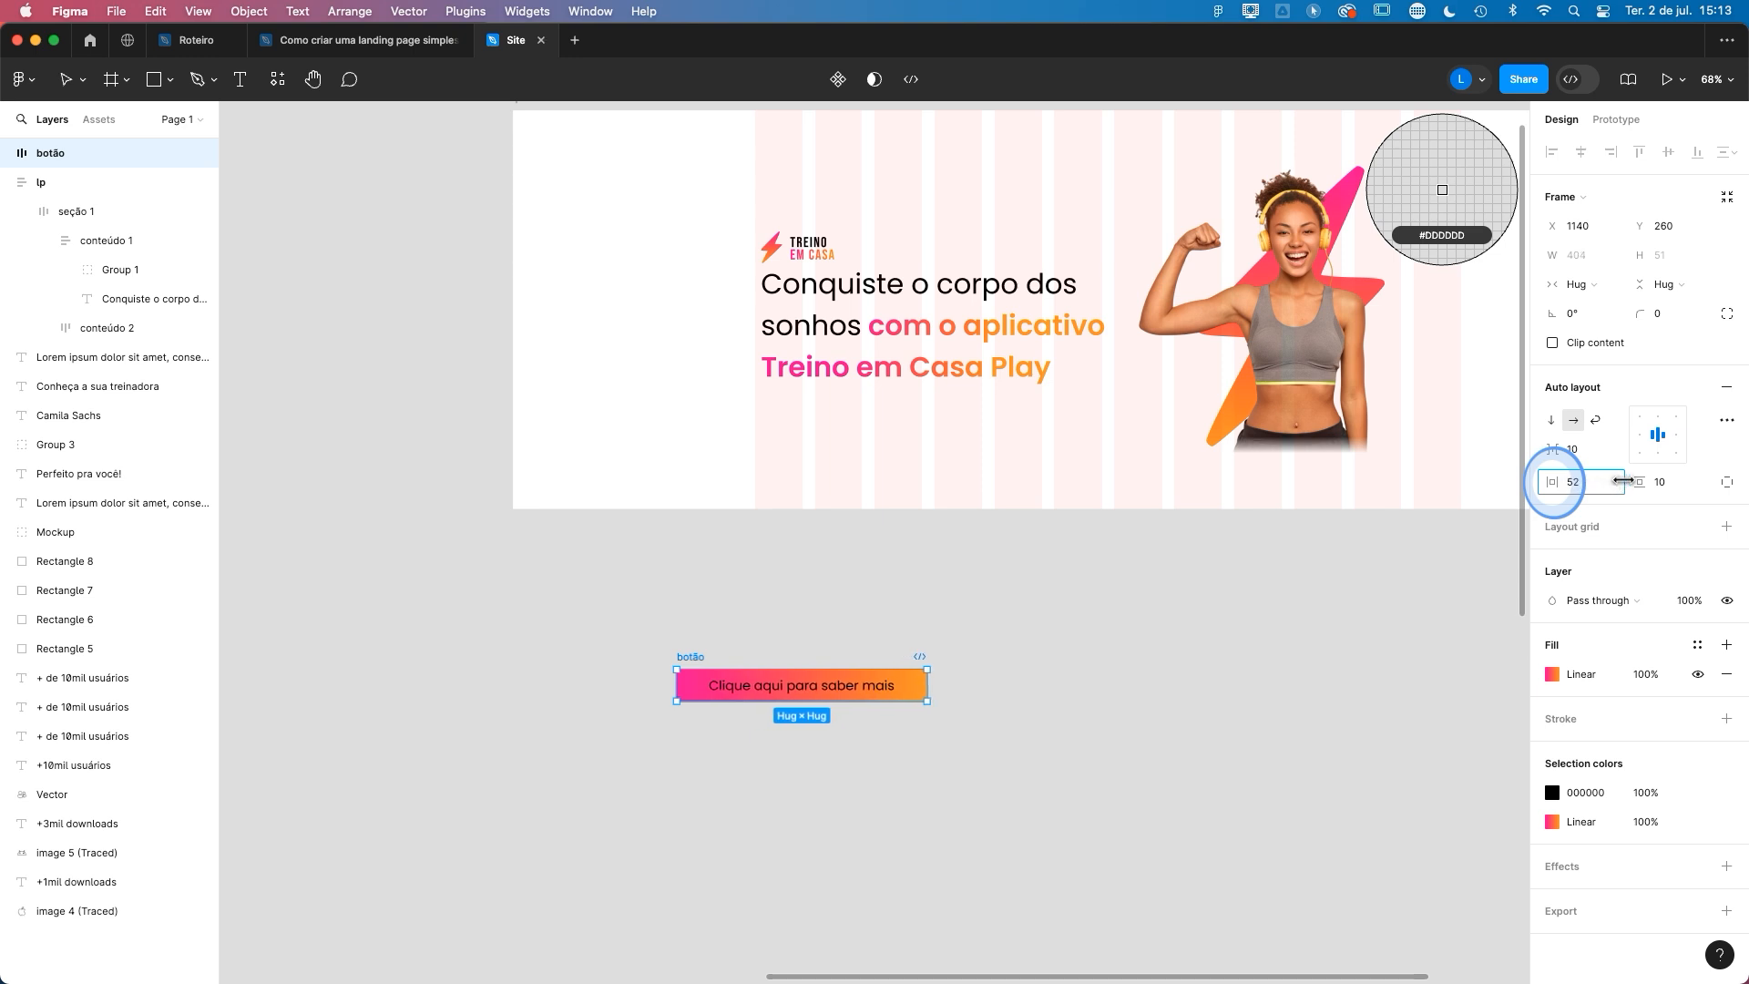
{"action": "left_click_drag", "start_coordinate": [1624, 480], "coordinate": [1653, 489]}
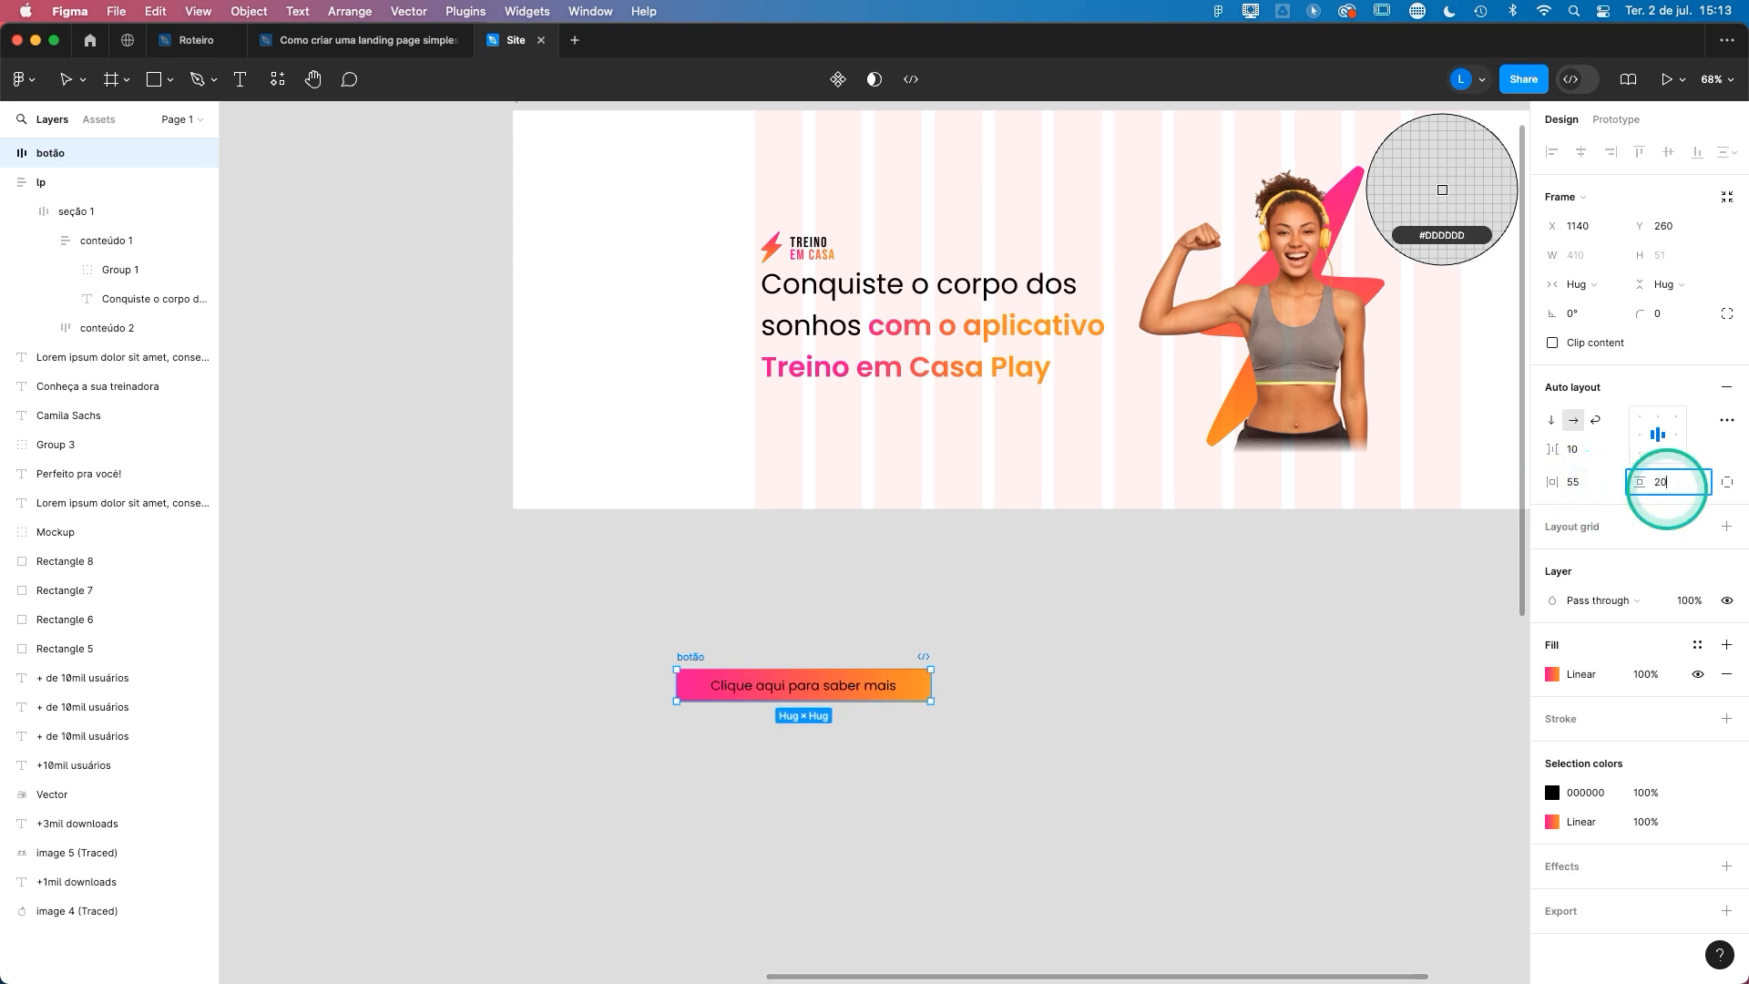
{"action": "left_click", "coordinate": [1666, 482]}
{"action": "type", "text": "20"}
{"action": "key", "text": "Return"}
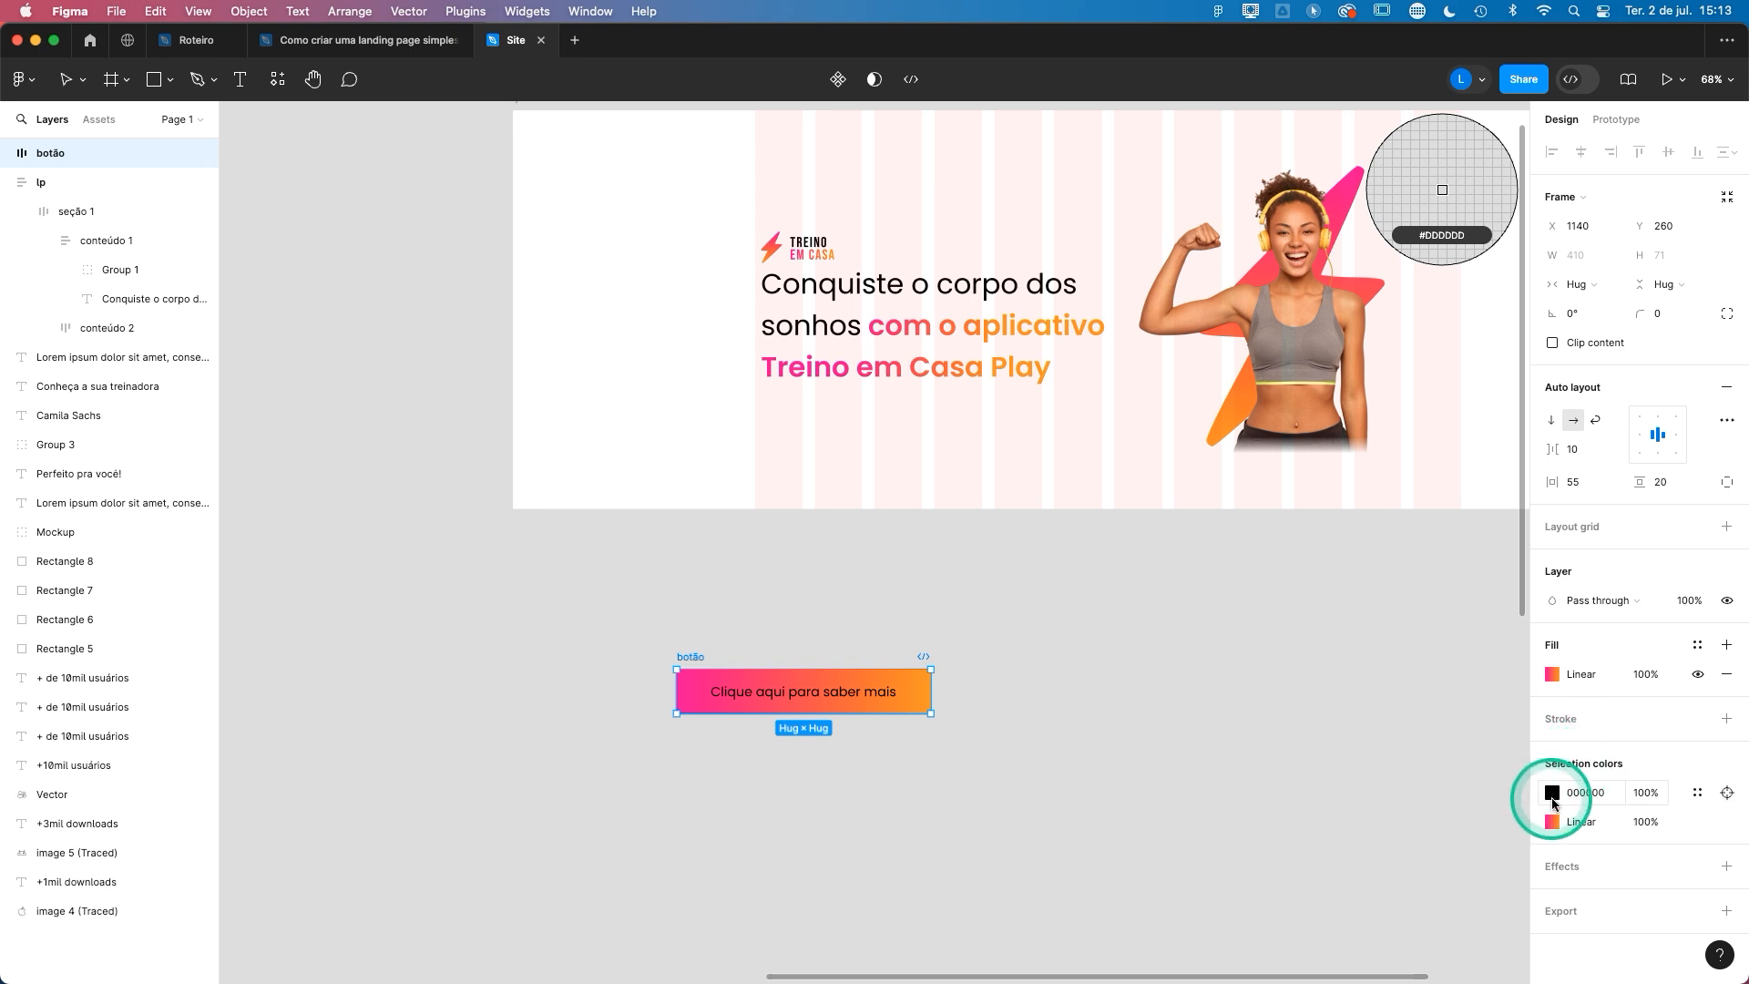
- Change the button text colour to white FFFFFF and its font weight to Bold
{"action": "left_click", "coordinate": [1553, 801]}
{"action": "left_click_drag", "start_coordinate": [1464, 738], "coordinate": [1241, 356]}
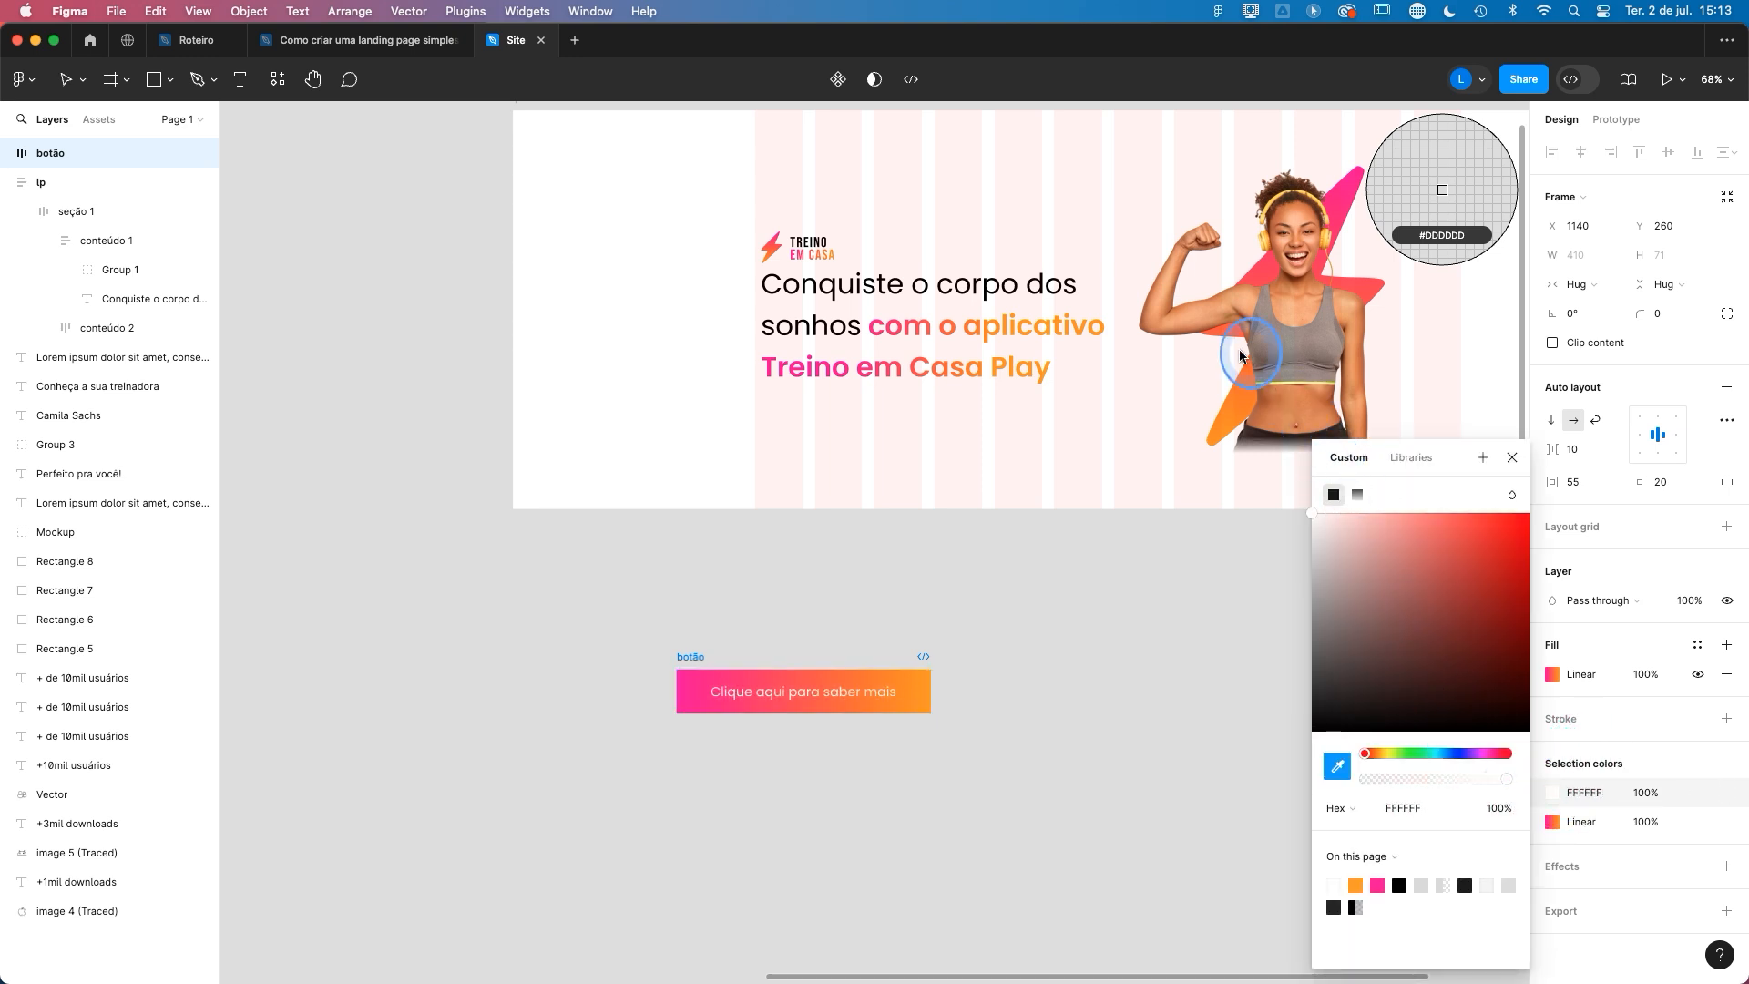
{"action": "left_click", "coordinate": [1513, 459]}
{"action": "left_click", "coordinate": [820, 710]}
{"action": "left_click", "coordinate": [821, 699]}
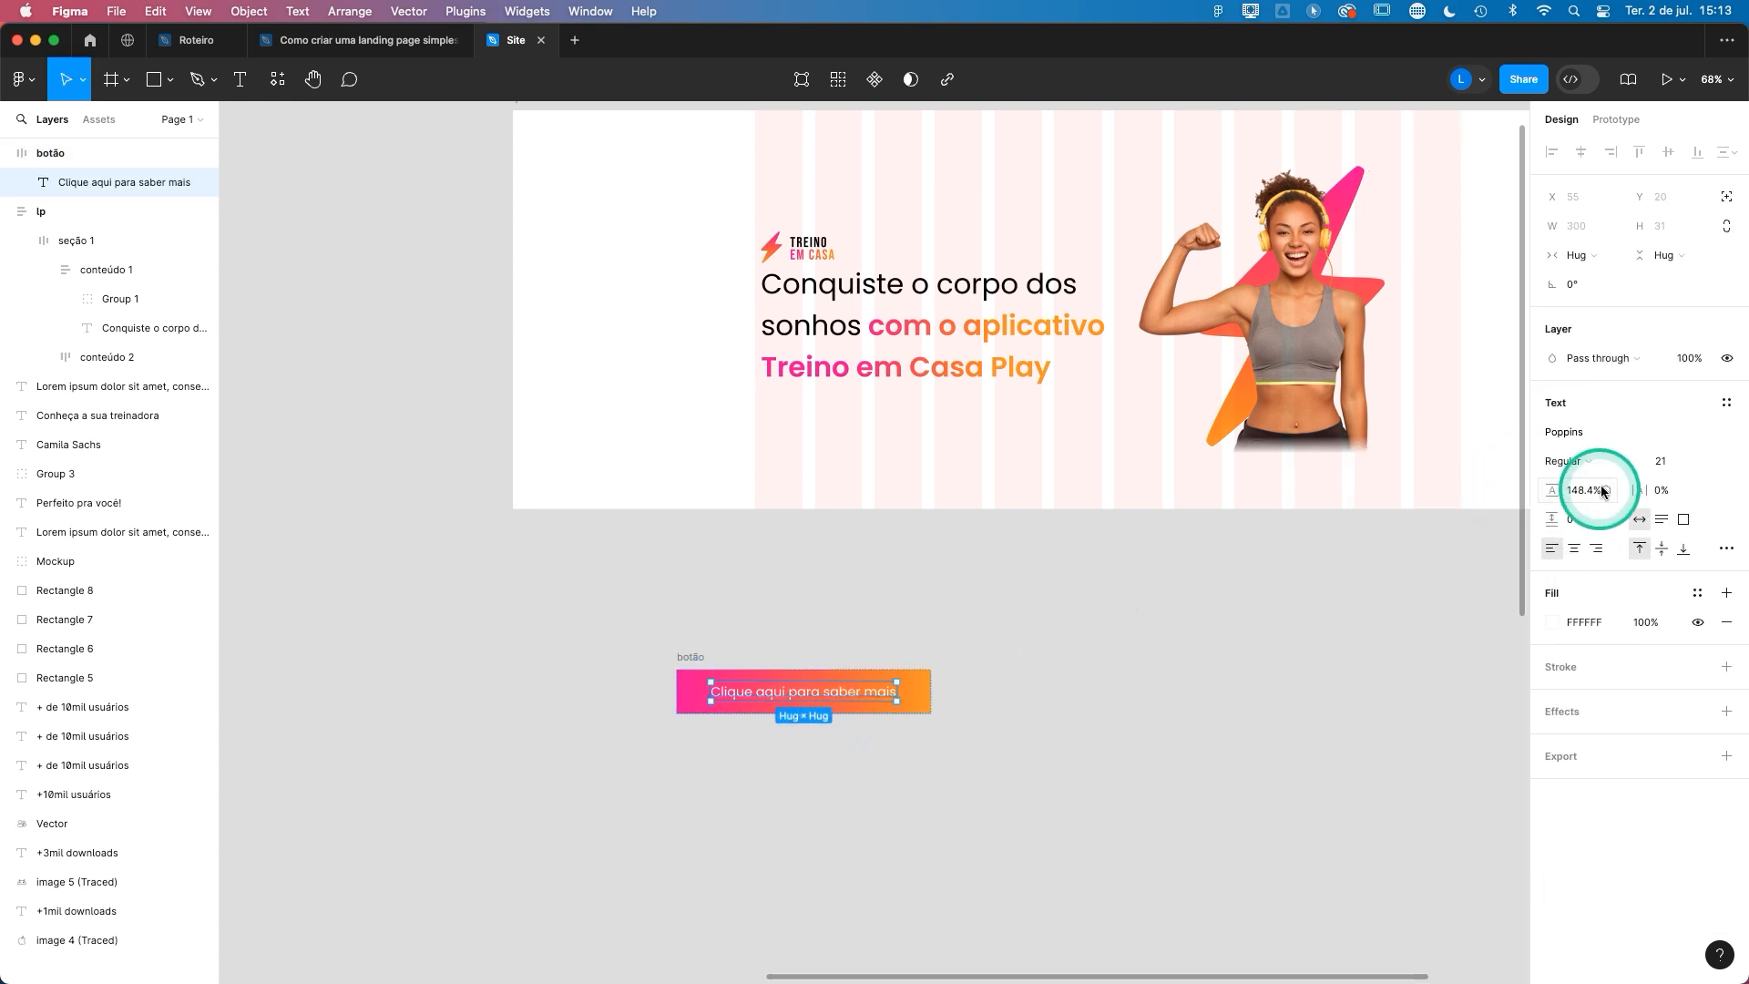
{"action": "left_click", "coordinate": [1581, 462]}
{"action": "left_click", "coordinate": [1554, 510]}
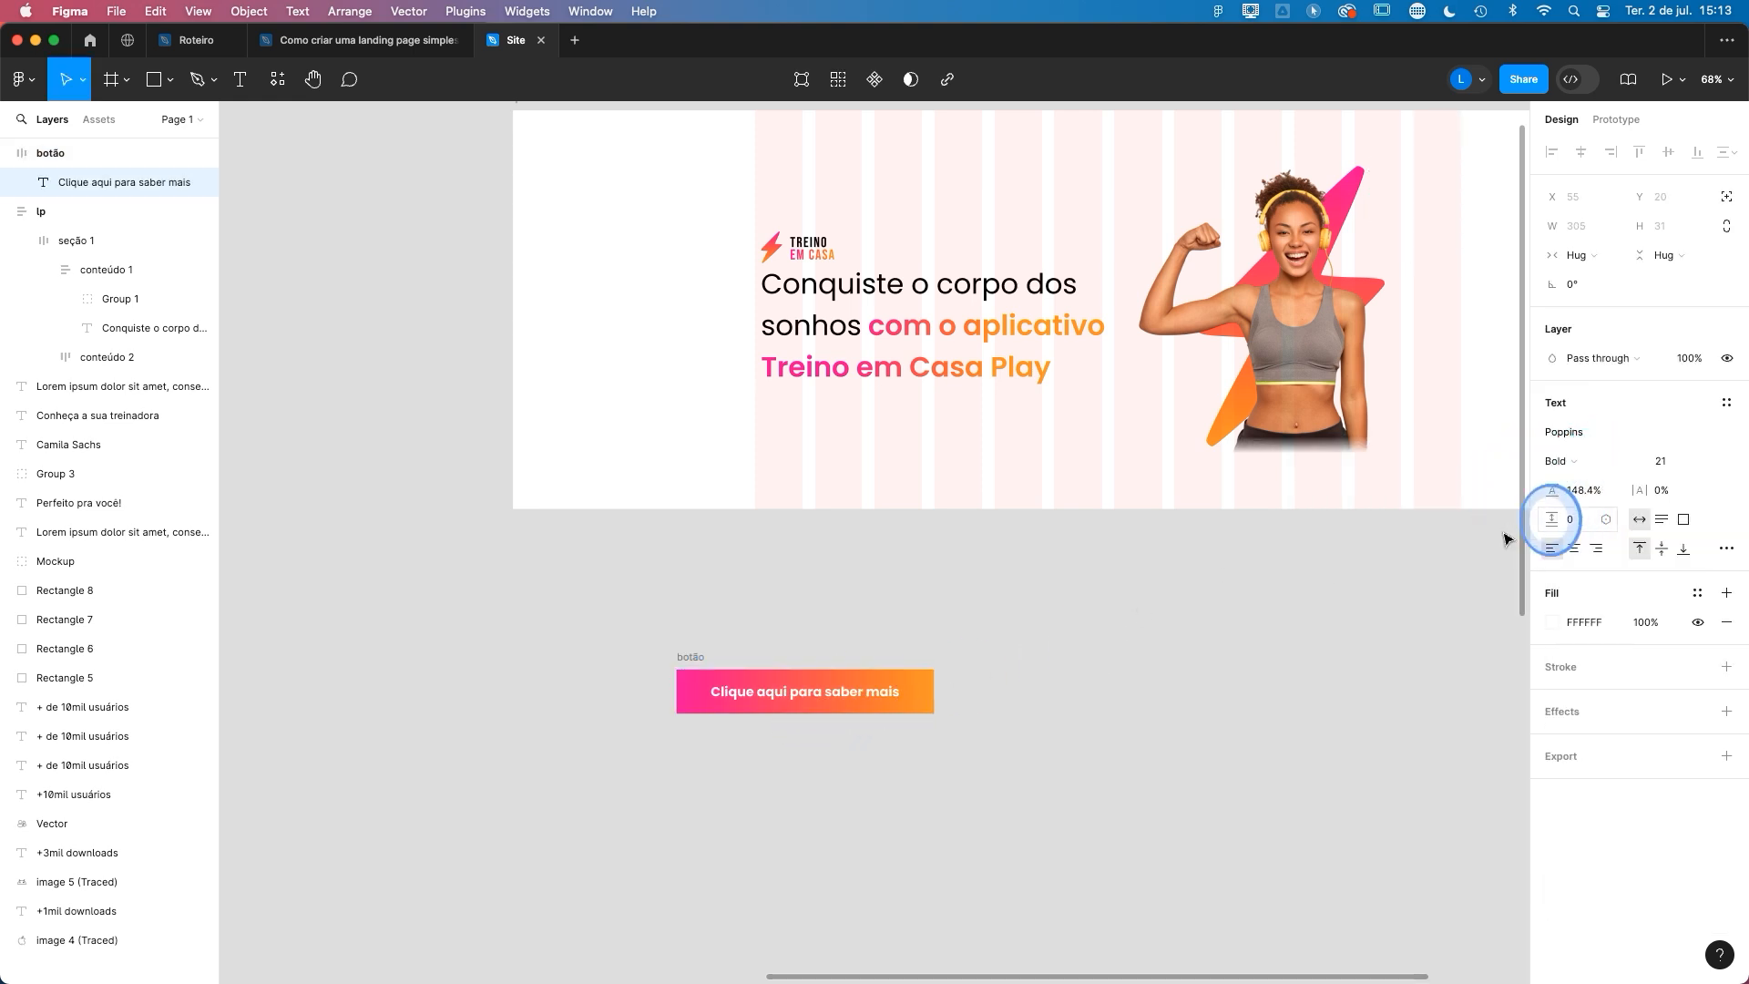
- Round the botão frame into a pill shape with a corner radius of 78
{"action": "key", "text": "Escape"}
{"action": "left_click_drag", "start_coordinate": [1640, 312], "coordinate": [1715, 323]}
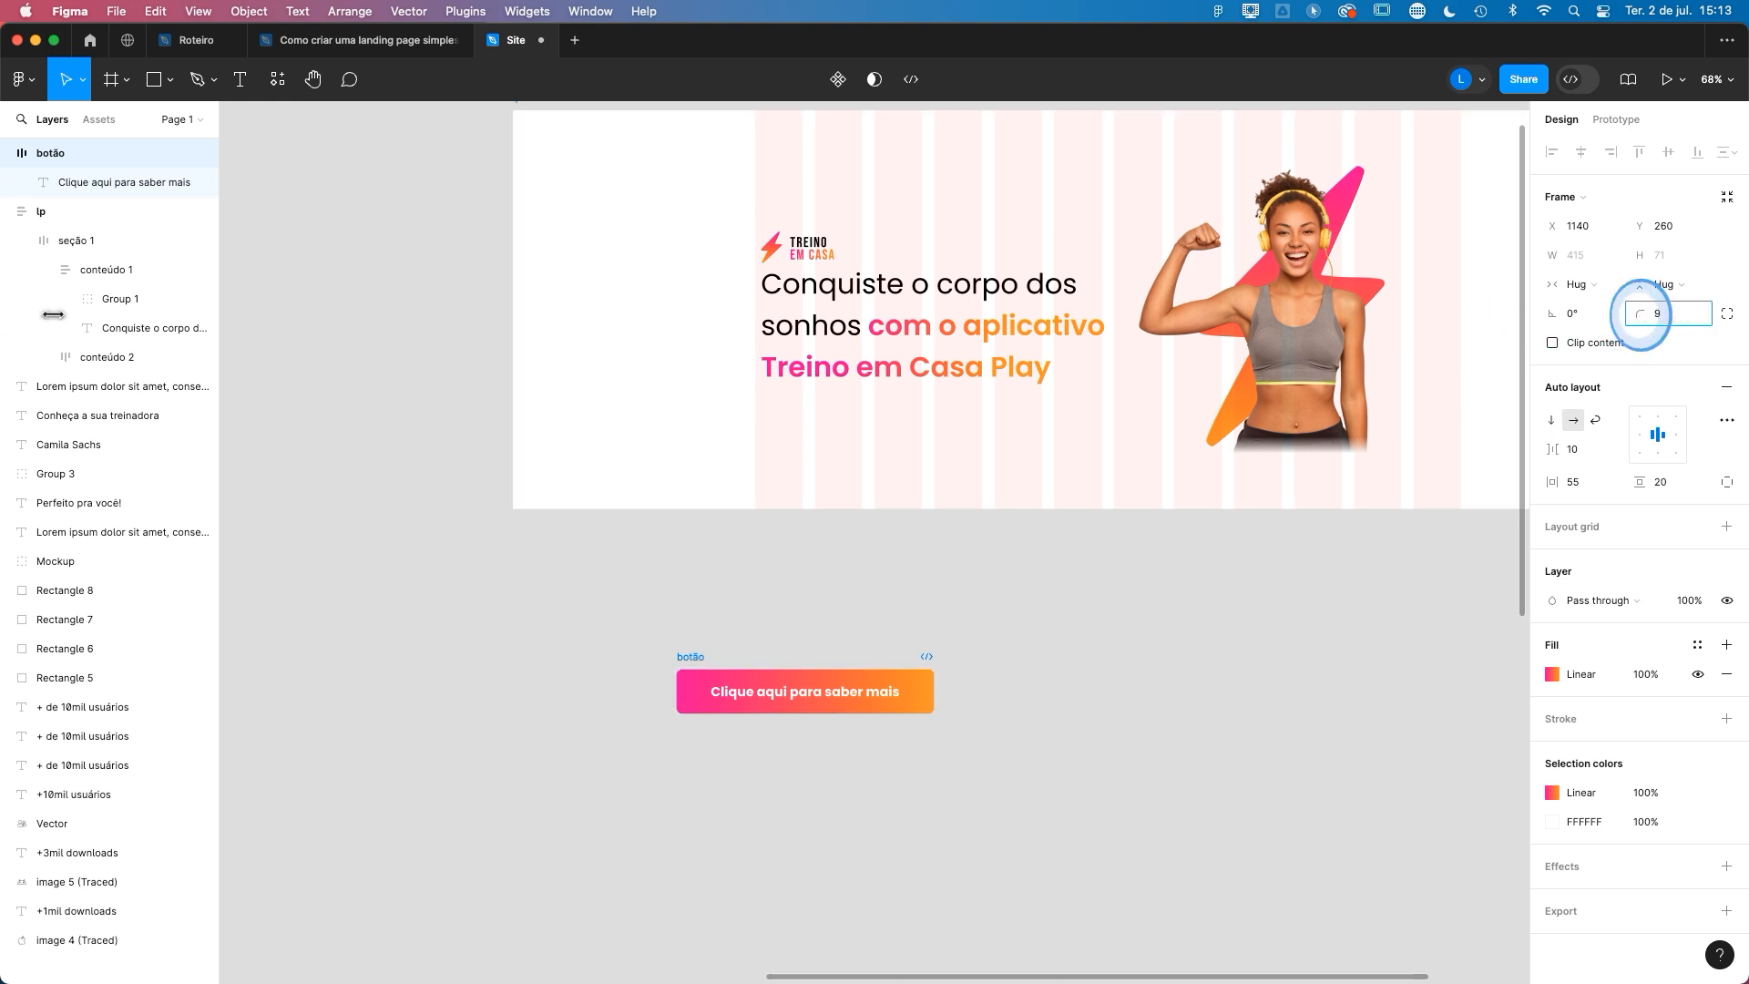
{"action": "left_click", "coordinate": [1185, 693]}
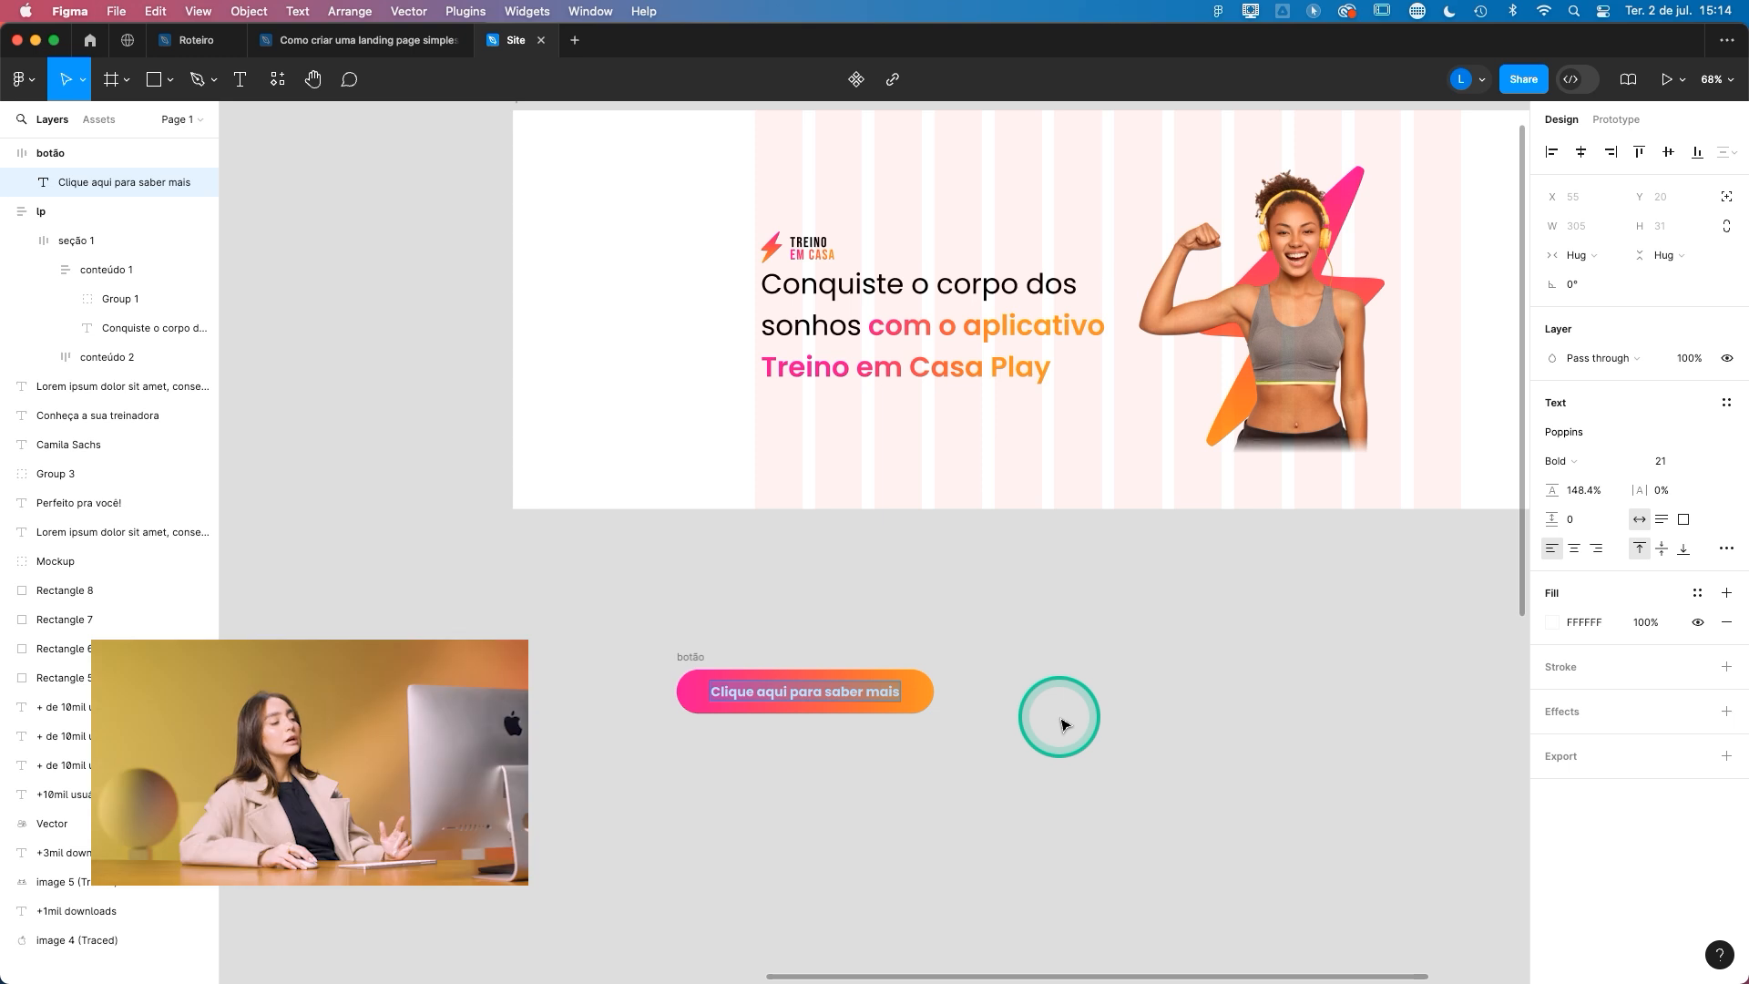
- Change the button label to "Saiba mais" and move the button into the conteúdo 1 frame below the headline
{"action": "type", "text": "Saiba"}
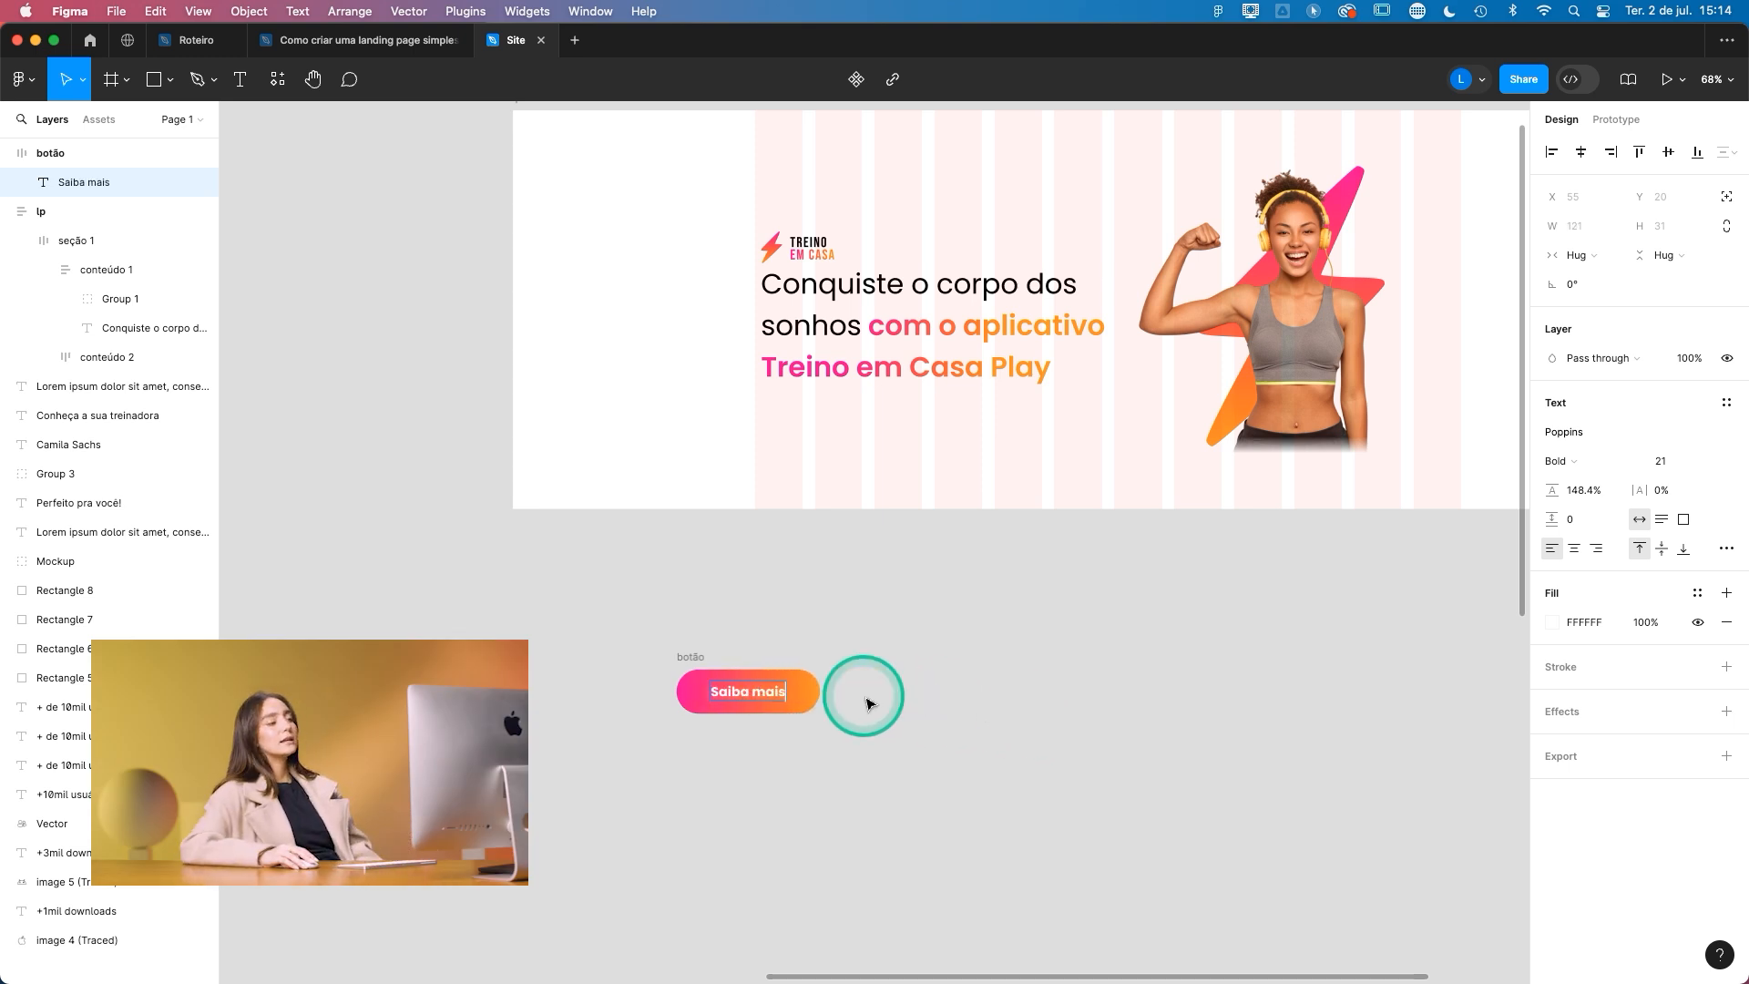
{"action": "left_click", "coordinate": [993, 700]}
{"action": "left_click_drag", "start_coordinate": [697, 656], "coordinate": [811, 351]}
{"action": "left_click", "coordinate": [768, 826]}
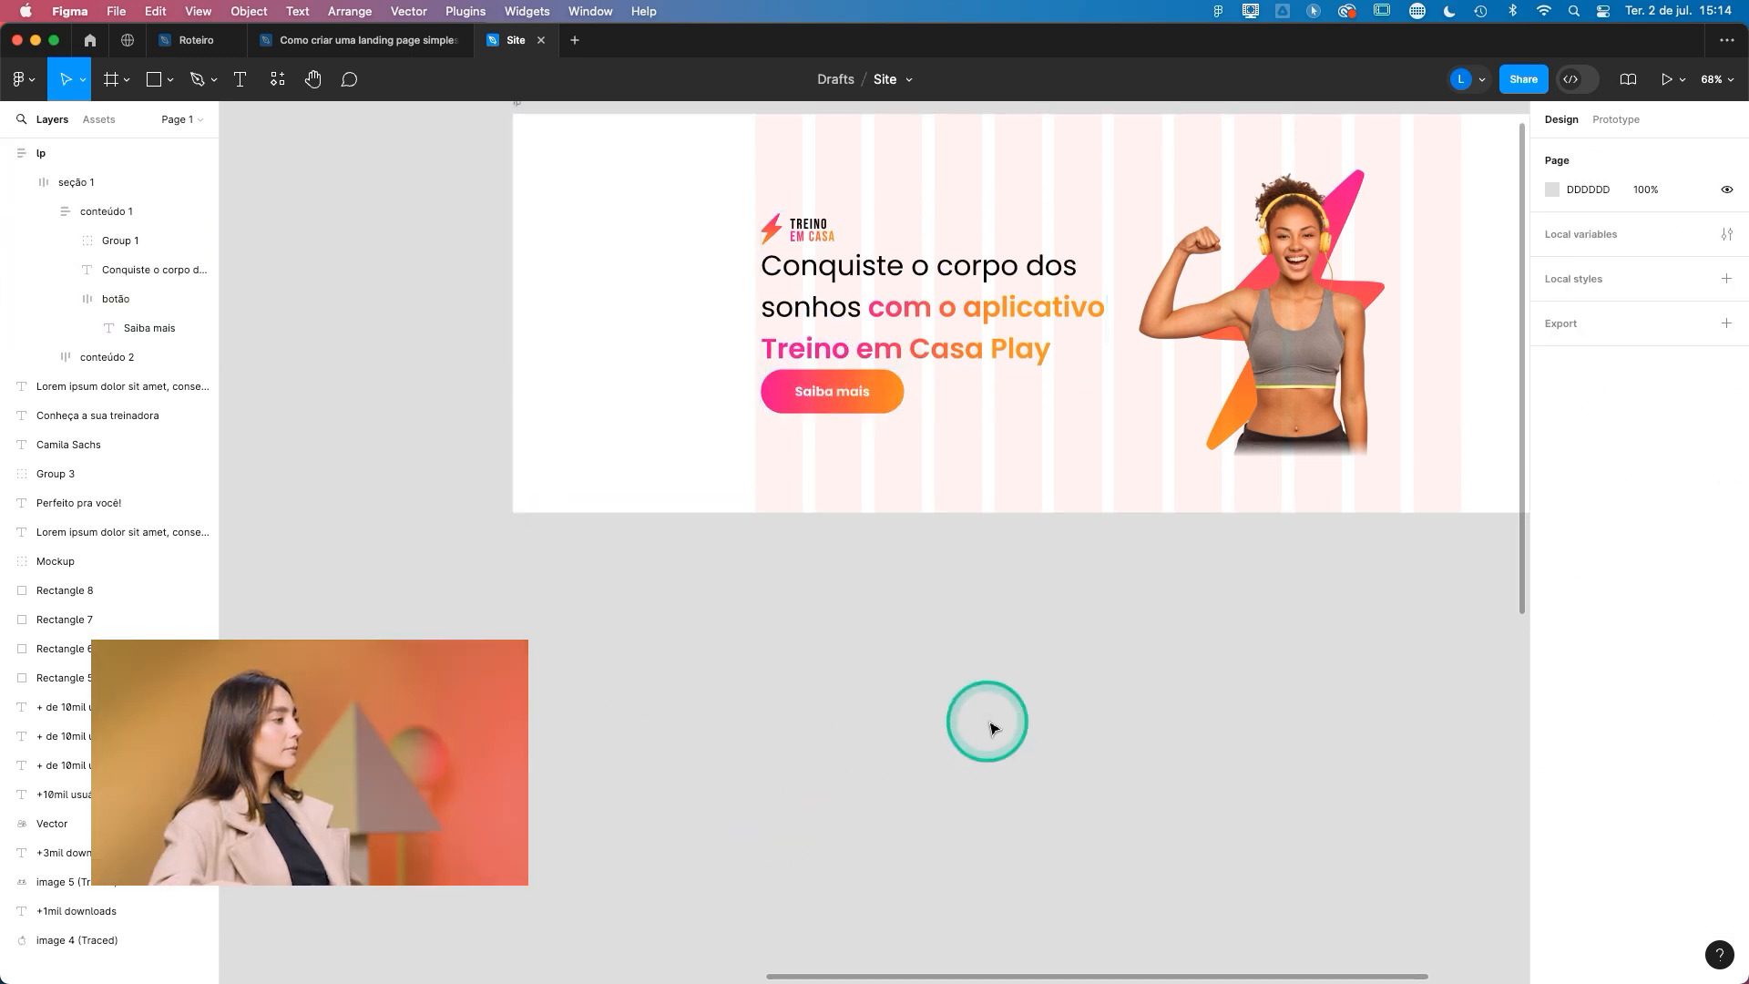
- Set the vertical padding of the "Saiba mais" button to 15
{"action": "scroll", "coordinate": [914, 535], "scroll_direction": "up", "scroll_amount": 5}
{"action": "left_click", "coordinate": [891, 549]}
{"action": "double_click", "coordinate": [888, 546]}
{"action": "double_click", "coordinate": [887, 543]}
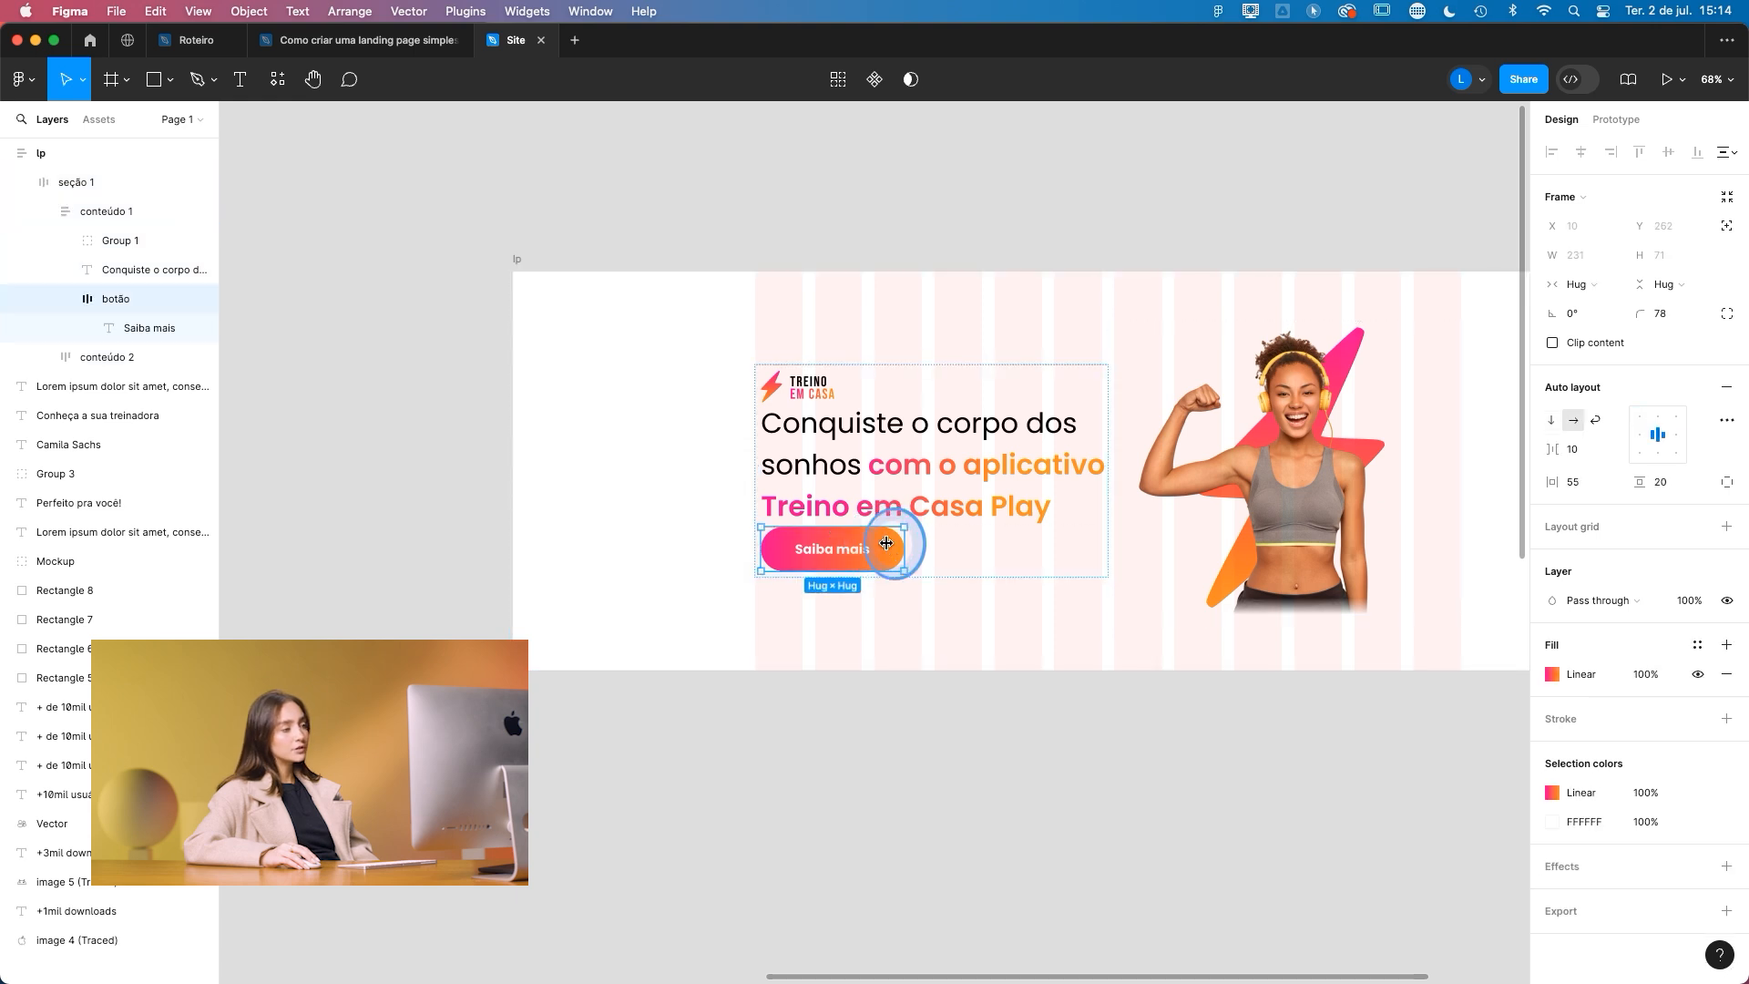
{"action": "left_click", "coordinate": [1681, 475]}
{"action": "type", "text": "15"}
{"action": "key", "text": "Return"}
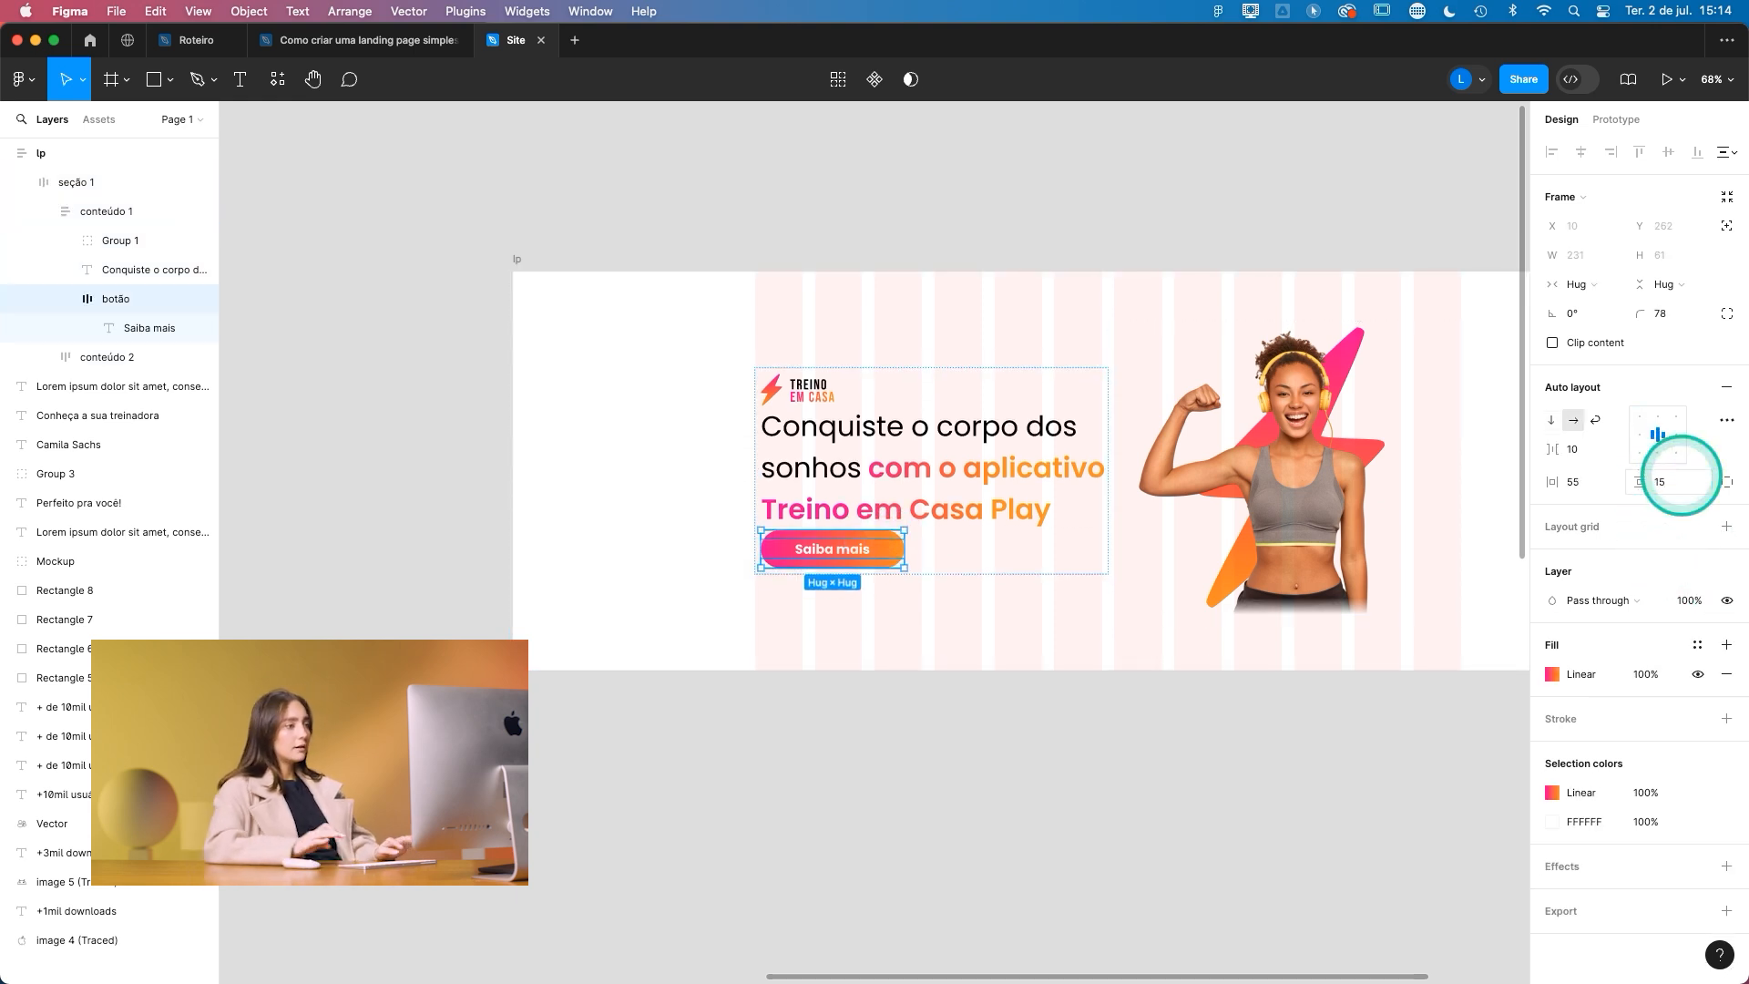
{"action": "left_click", "coordinate": [851, 742]}
- Set the vertical gap between the items of the conteúdo 1 frame to 20
{"action": "left_click", "coordinate": [899, 484]}
{"action": "left_click", "coordinate": [861, 381]}
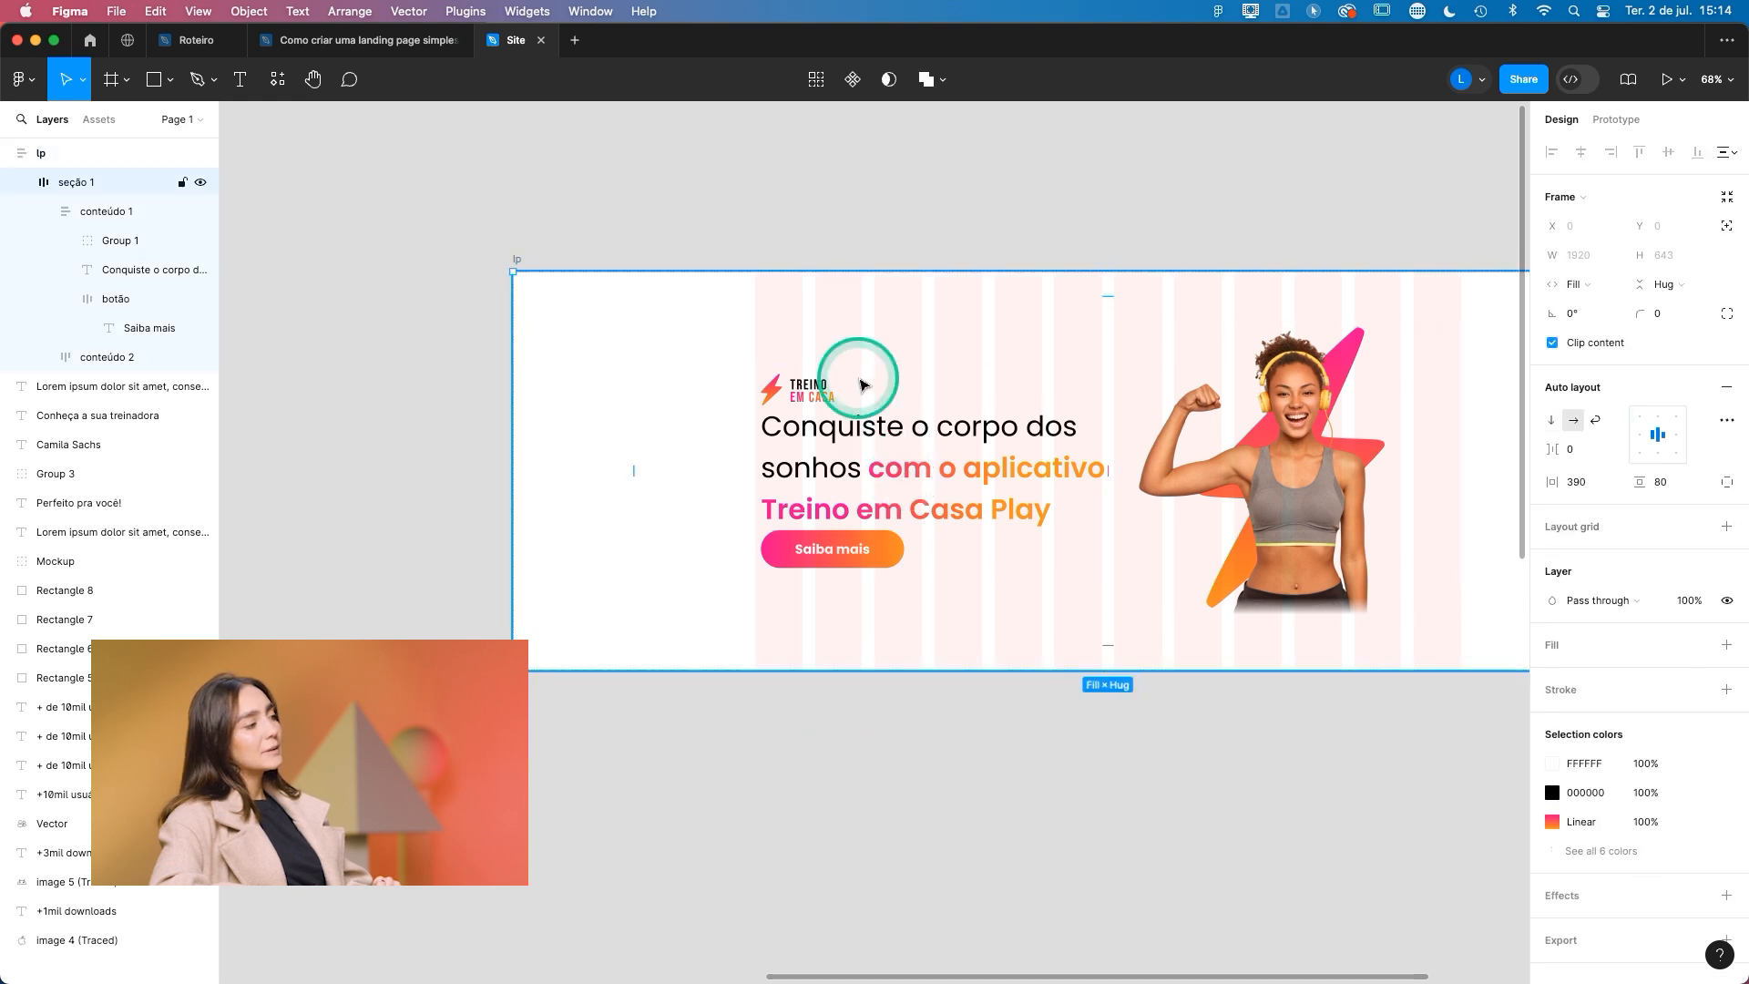
{"action": "double_click", "coordinate": [854, 427]}
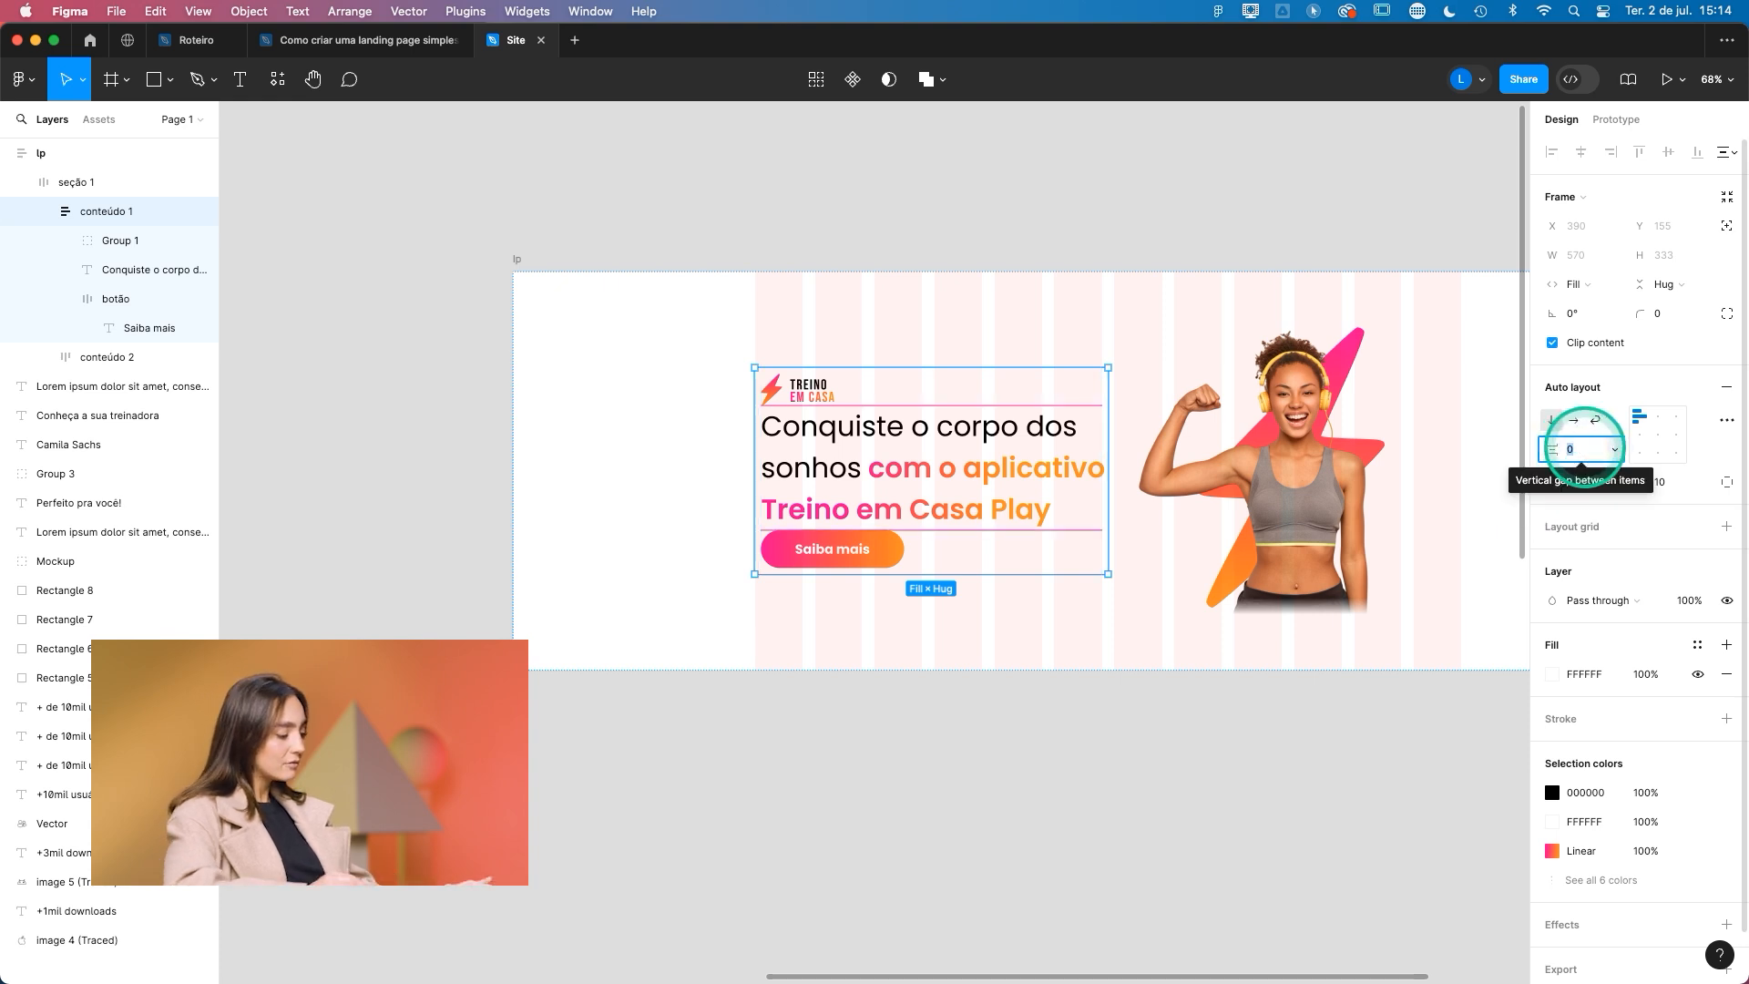
{"action": "type", "text": "20"}
{"action": "key", "text": "Return"}
{"action": "left_click", "coordinate": [1060, 805]}
- Enlarge the Treino em Casa logo above the headline proportionally with the Scale tool
{"action": "left_click", "coordinate": [841, 427]}
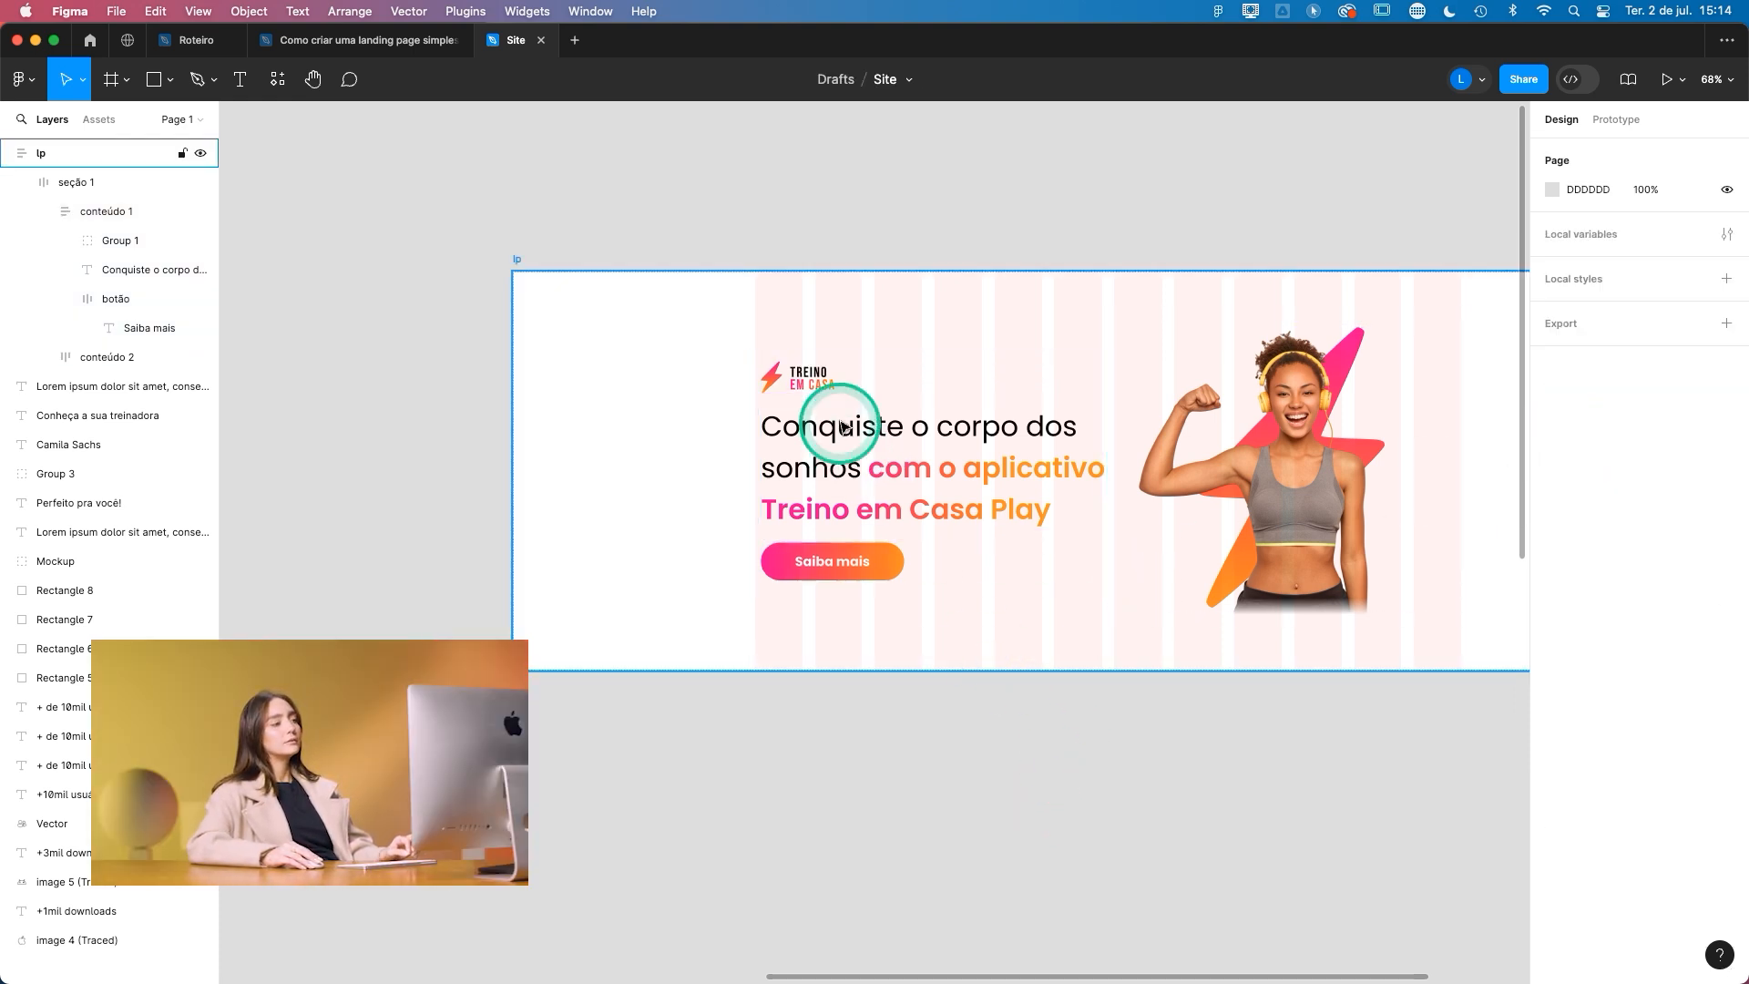
{"action": "double_click", "coordinate": [829, 503]}
{"action": "double_click", "coordinate": [827, 500]}
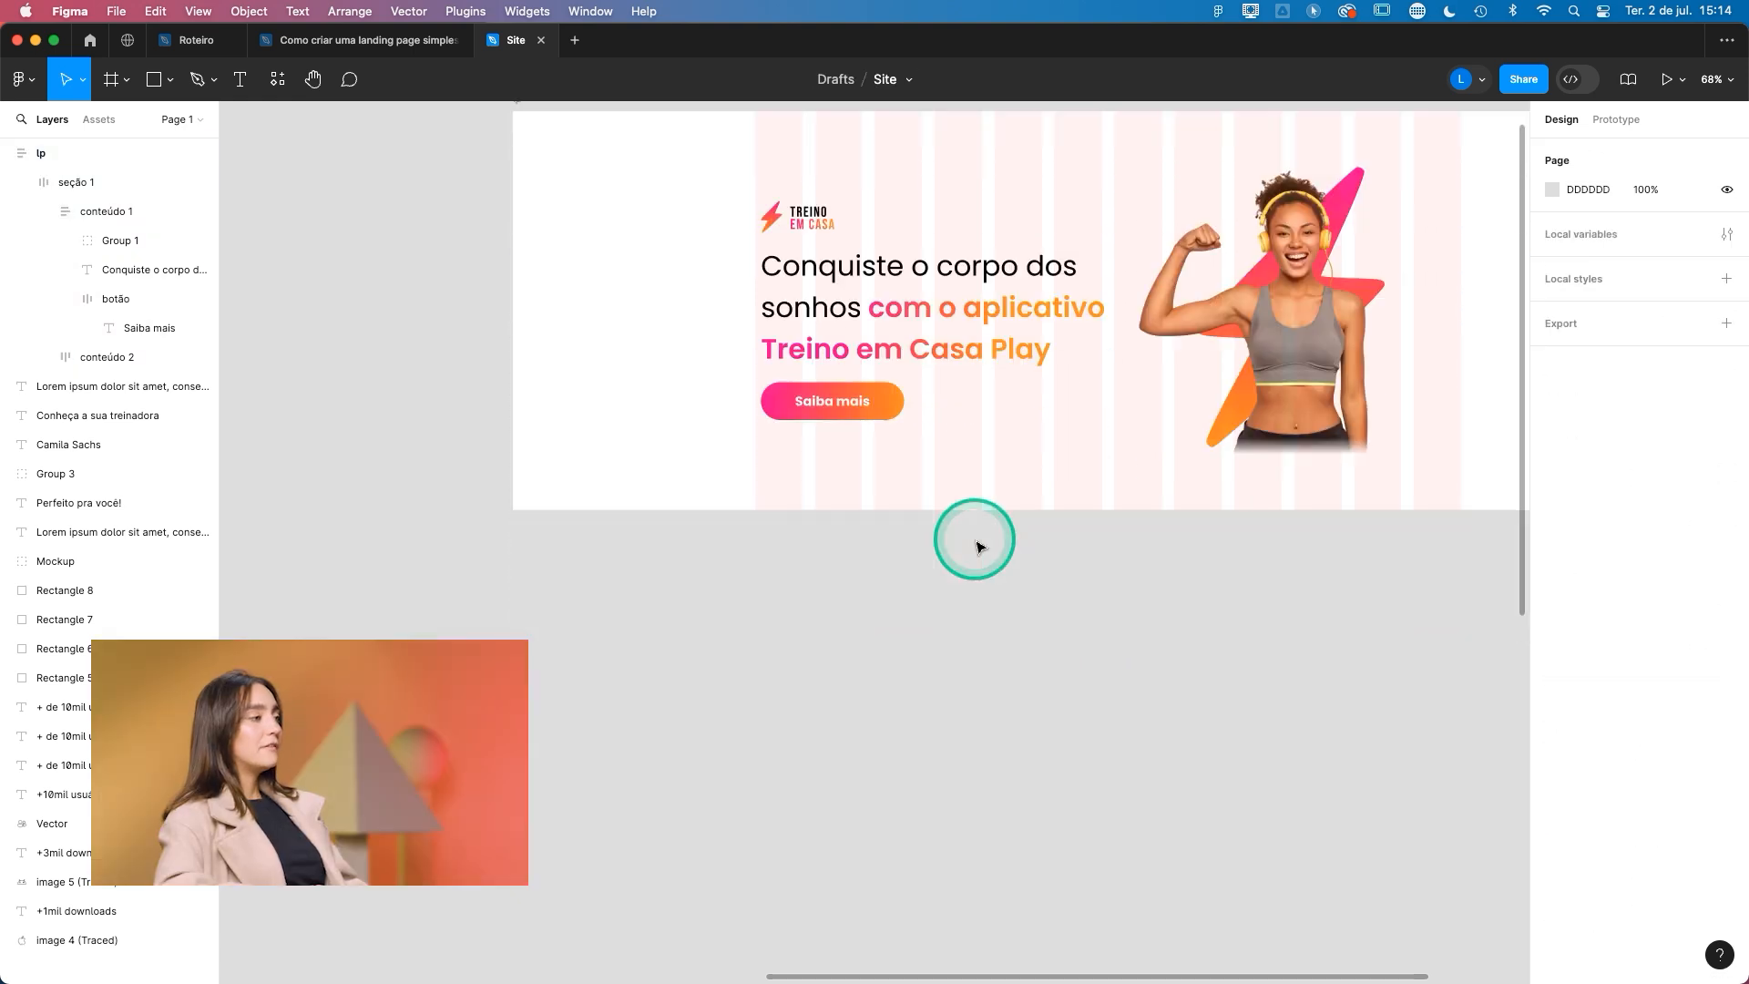
{"action": "scroll", "coordinate": [979, 547], "scroll_direction": "down", "scroll_amount": 3}
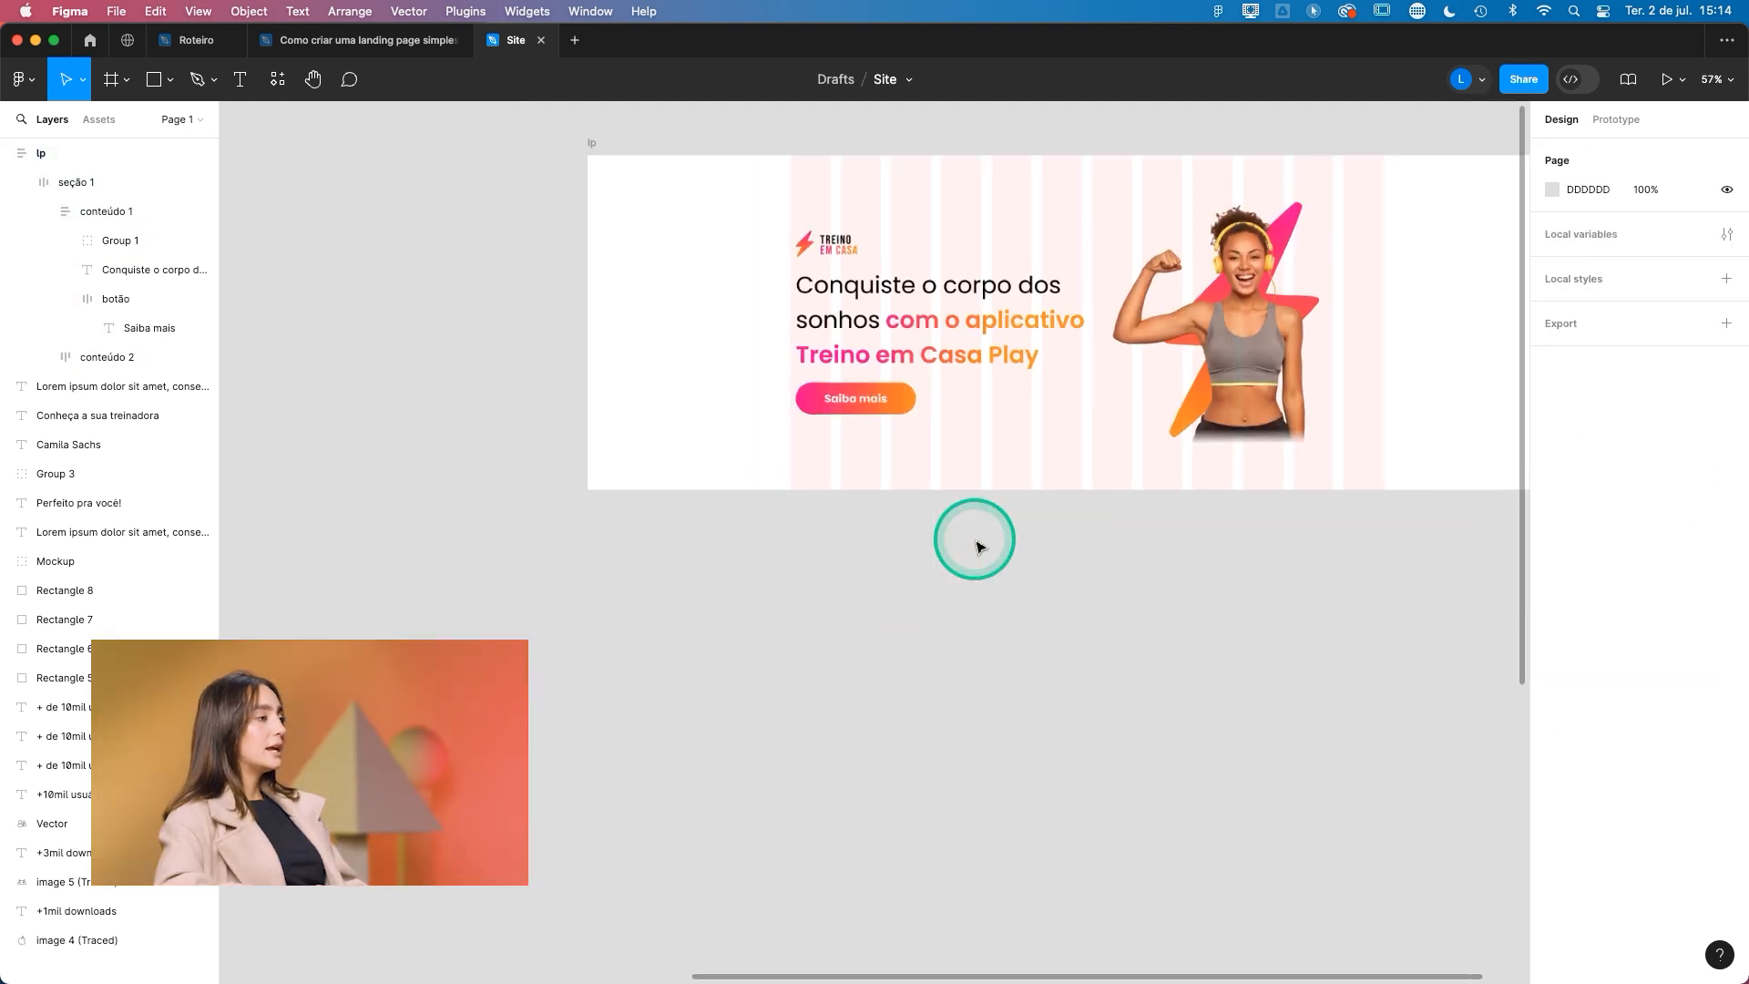
{"action": "scroll", "coordinate": [979, 546], "scroll_direction": "up", "scroll_amount": 3}
{"action": "scroll", "coordinate": [980, 547], "scroll_direction": "right", "scroll_amount": 3}
{"action": "left_click", "coordinate": [764, 417]}
{"action": "double_click", "coordinate": [715, 367]}
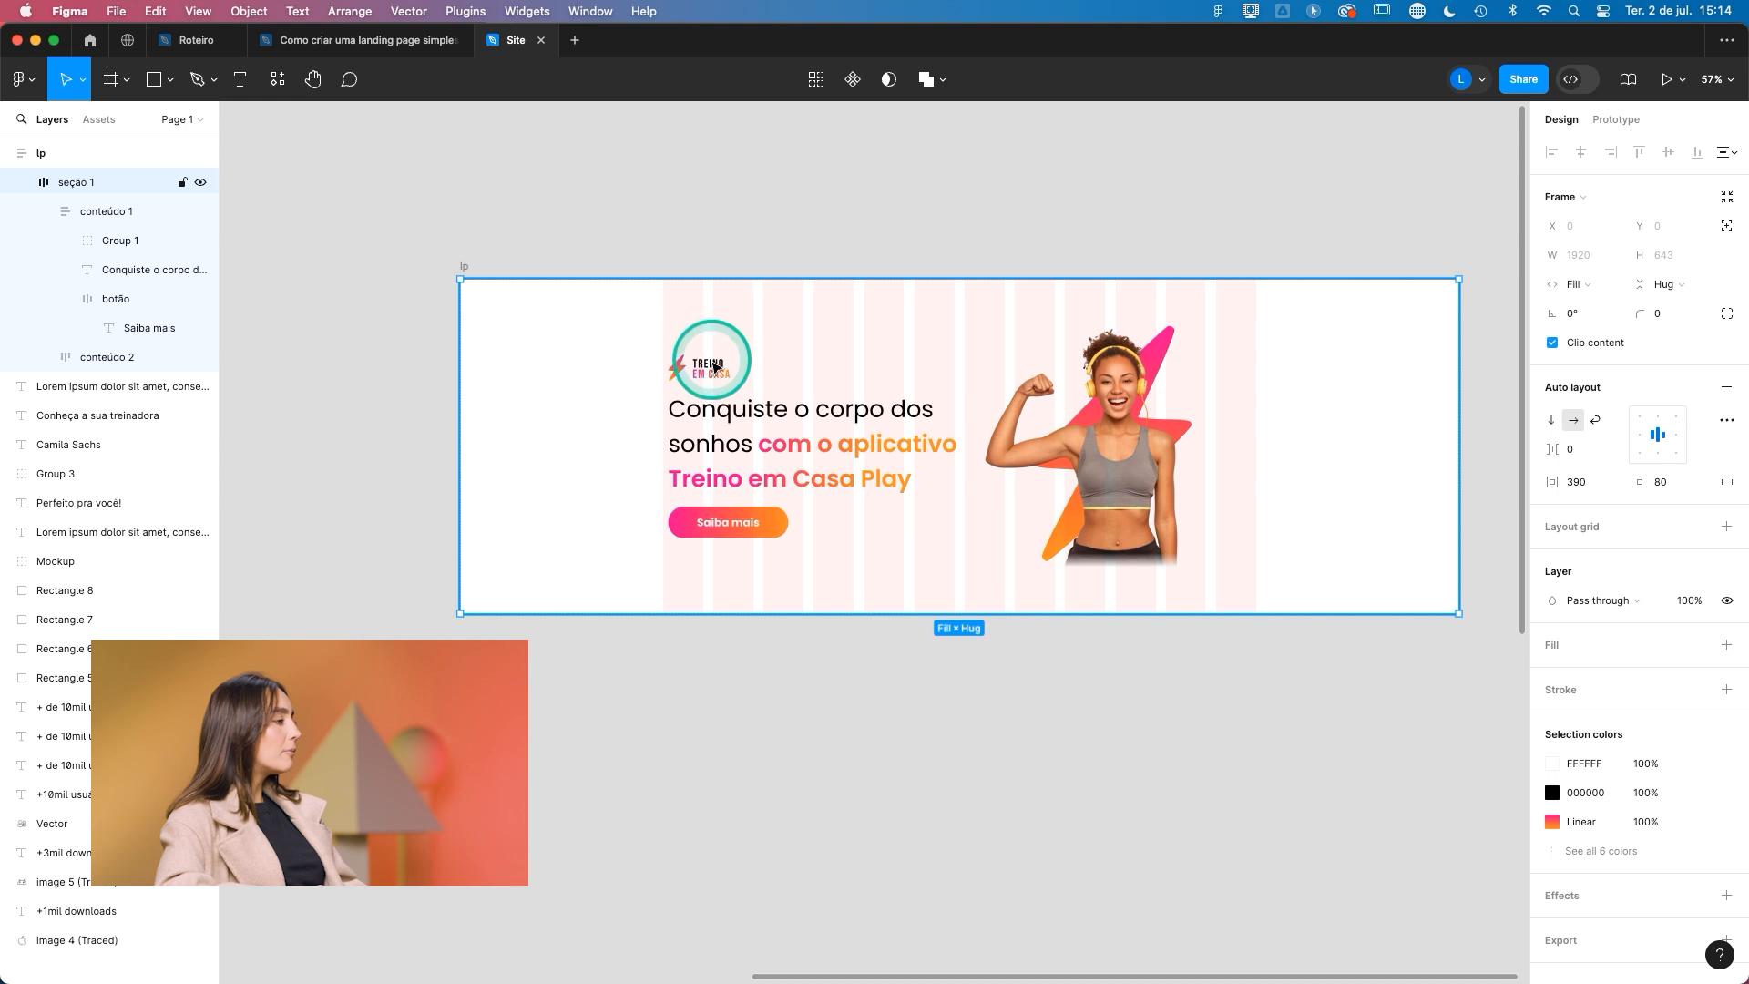
{"action": "double_click", "coordinate": [716, 366]}
{"action": "key", "text": "k"}
{"action": "left_click_drag", "start_coordinate": [762, 372], "coordinate": [792, 371]}
- Add a fill to seção 1 and sample the palette's light grey swatch, F4F4F4, as its colour
{"action": "left_click", "coordinate": [1427, 492]}
{"action": "left_click", "coordinate": [1725, 389]}
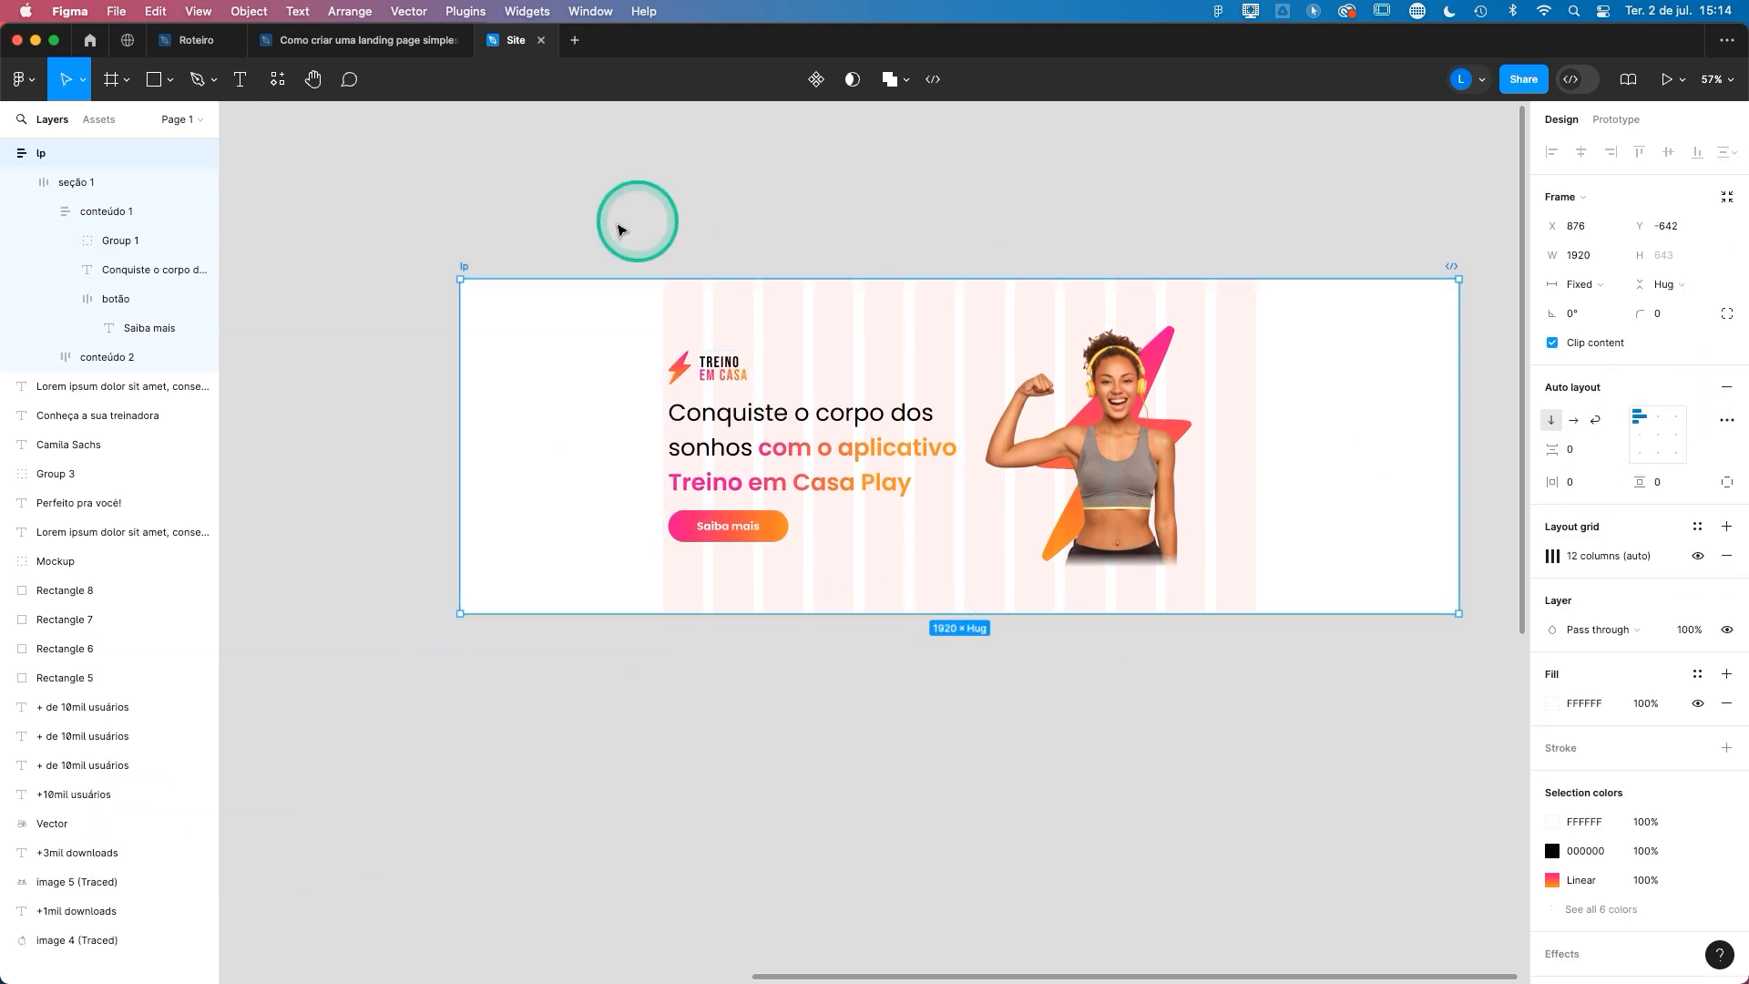
{"action": "left_click", "coordinate": [68, 184]}
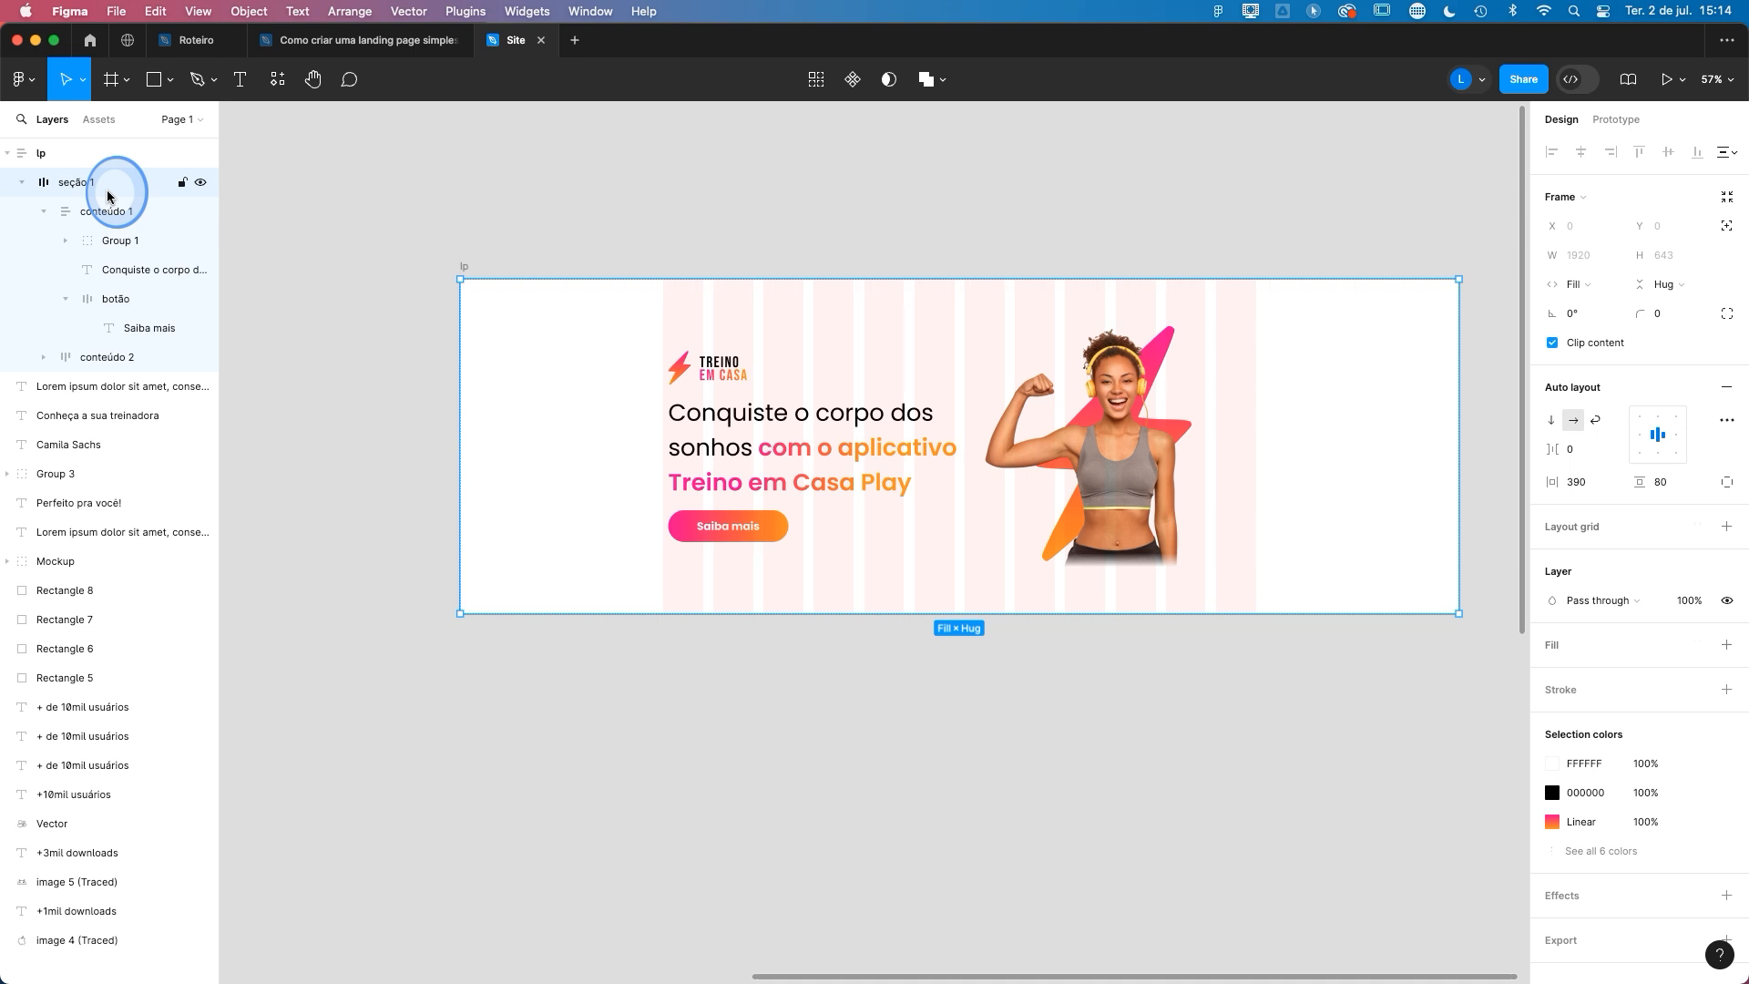
{"action": "left_click", "coordinate": [1726, 645]}
{"action": "left_click", "coordinate": [1552, 674]}
{"action": "left_click", "coordinate": [1333, 770]}
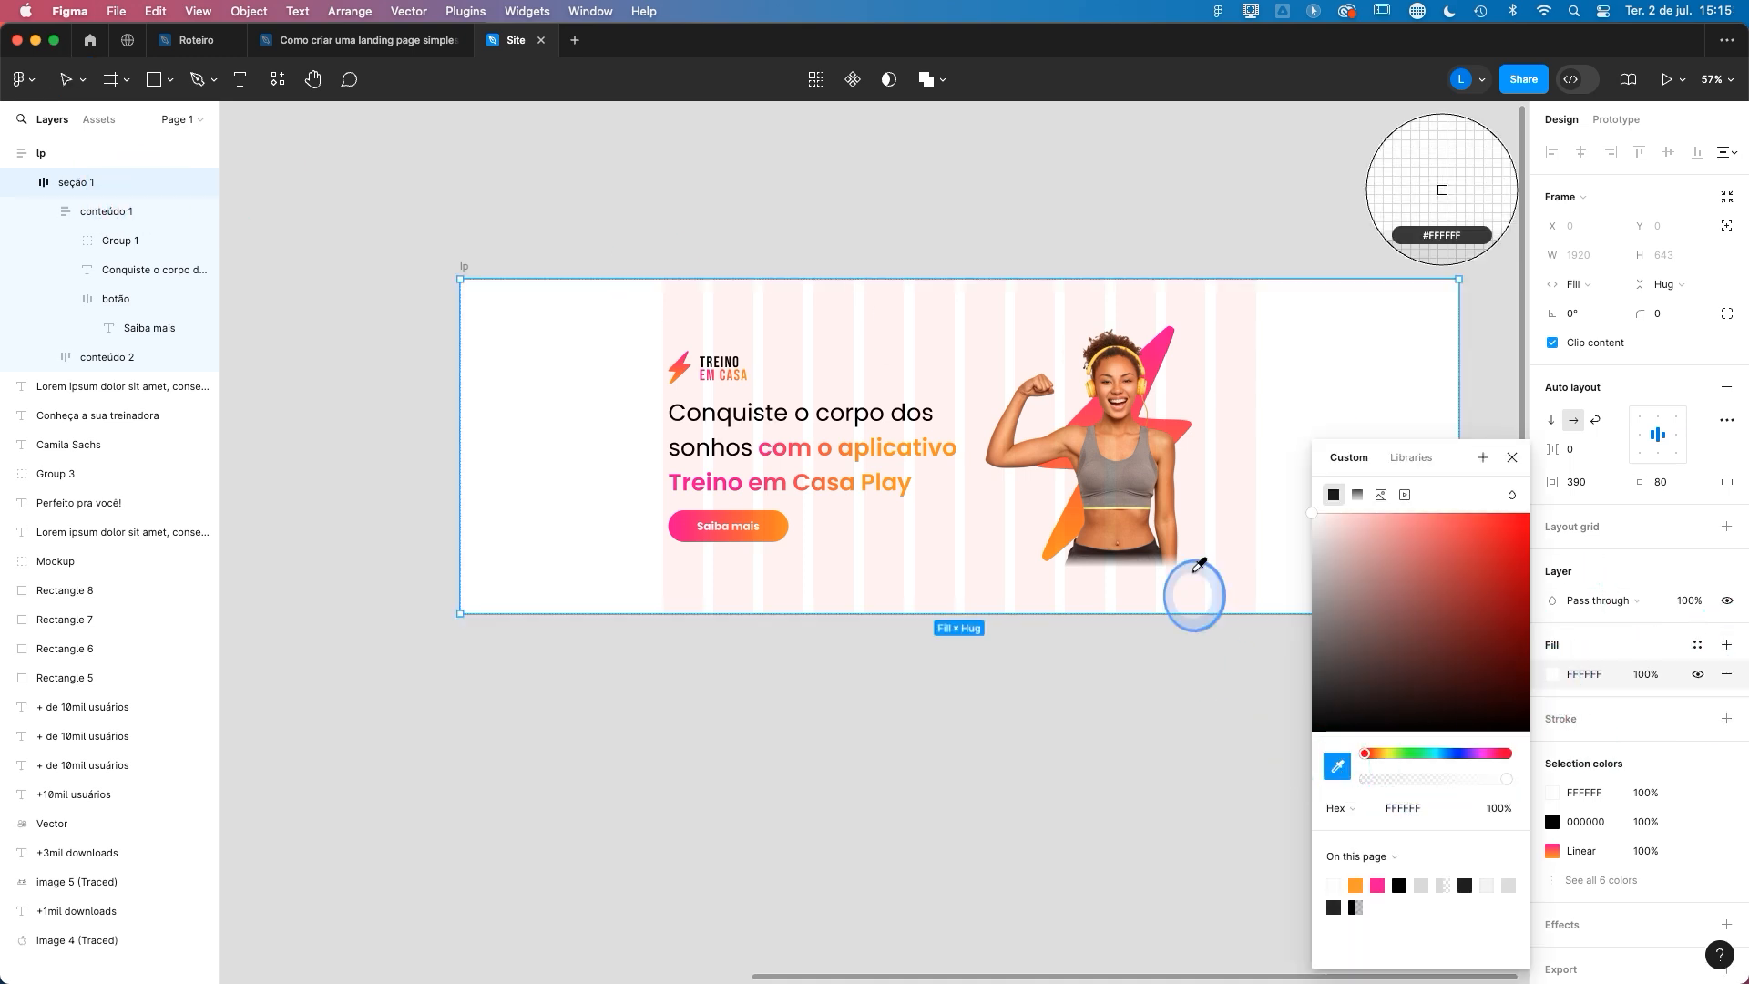
{"action": "scroll", "coordinate": [1184, 566], "scroll_direction": "down", "scroll_amount": 5}
{"action": "left_click", "coordinate": [512, 458]}
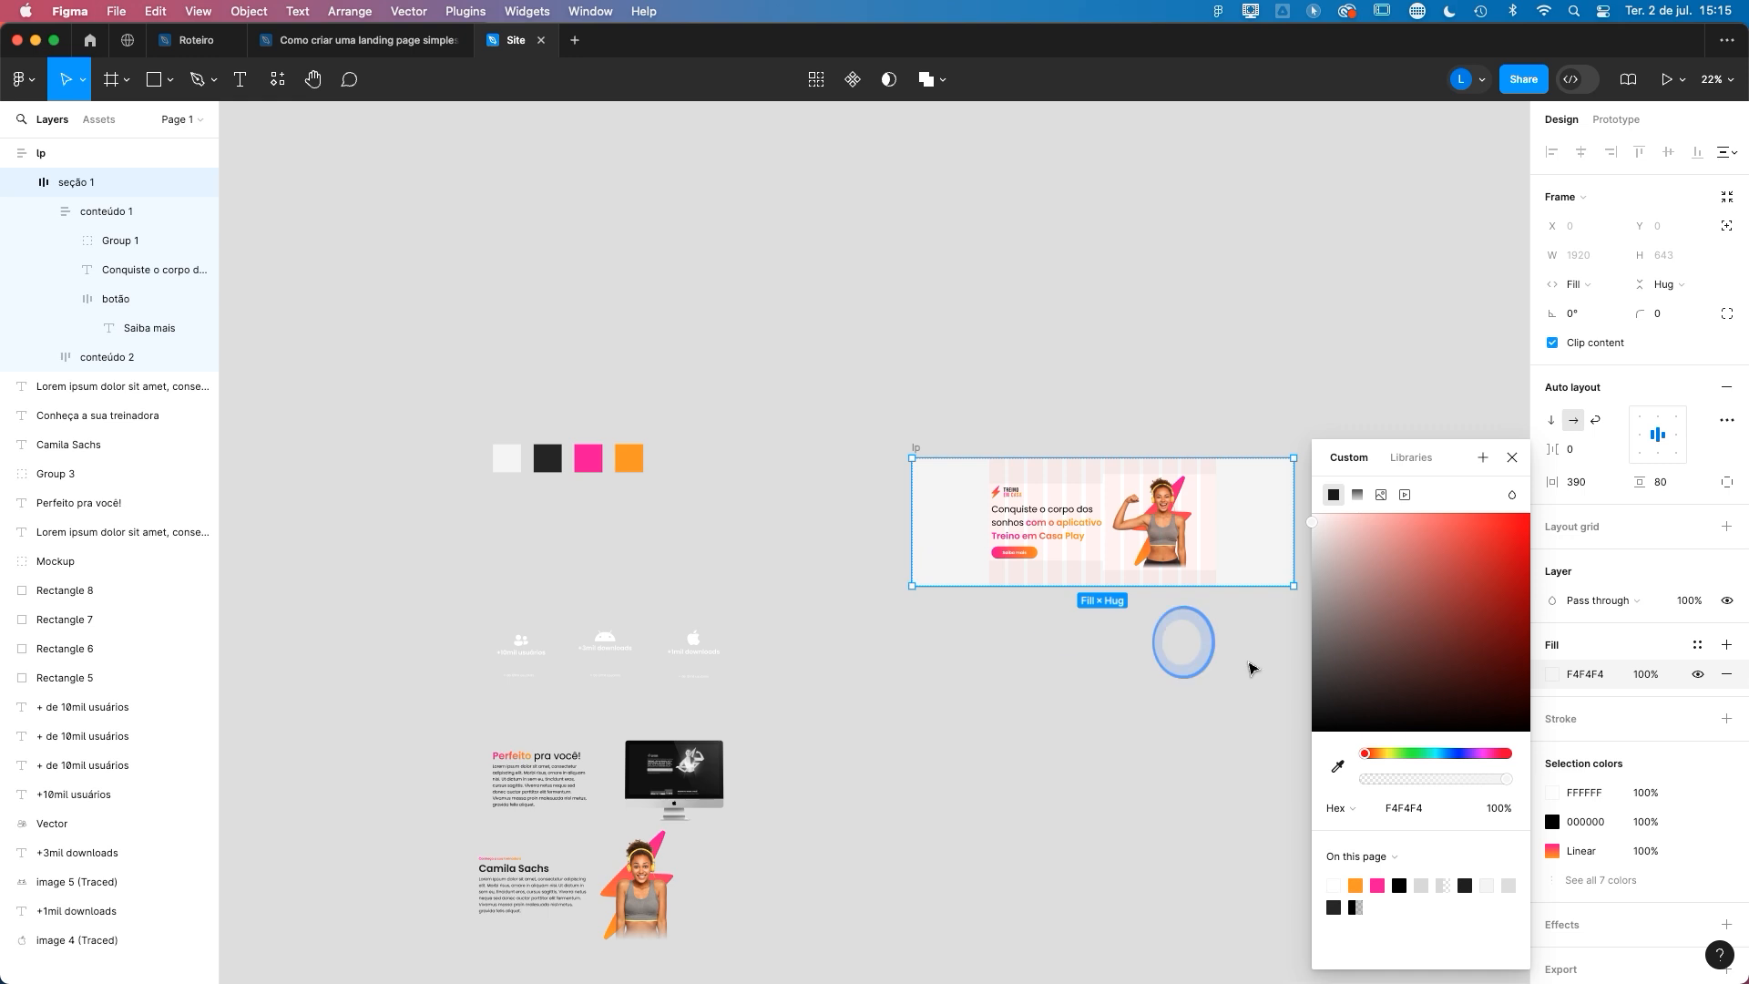
- Remove the white fill from both the conteúdo 1 and conteúdo 2 frames
{"action": "scroll", "coordinate": [1233, 636], "scroll_direction": "up", "scroll_amount": 10}
{"action": "left_click", "coordinate": [839, 352]}
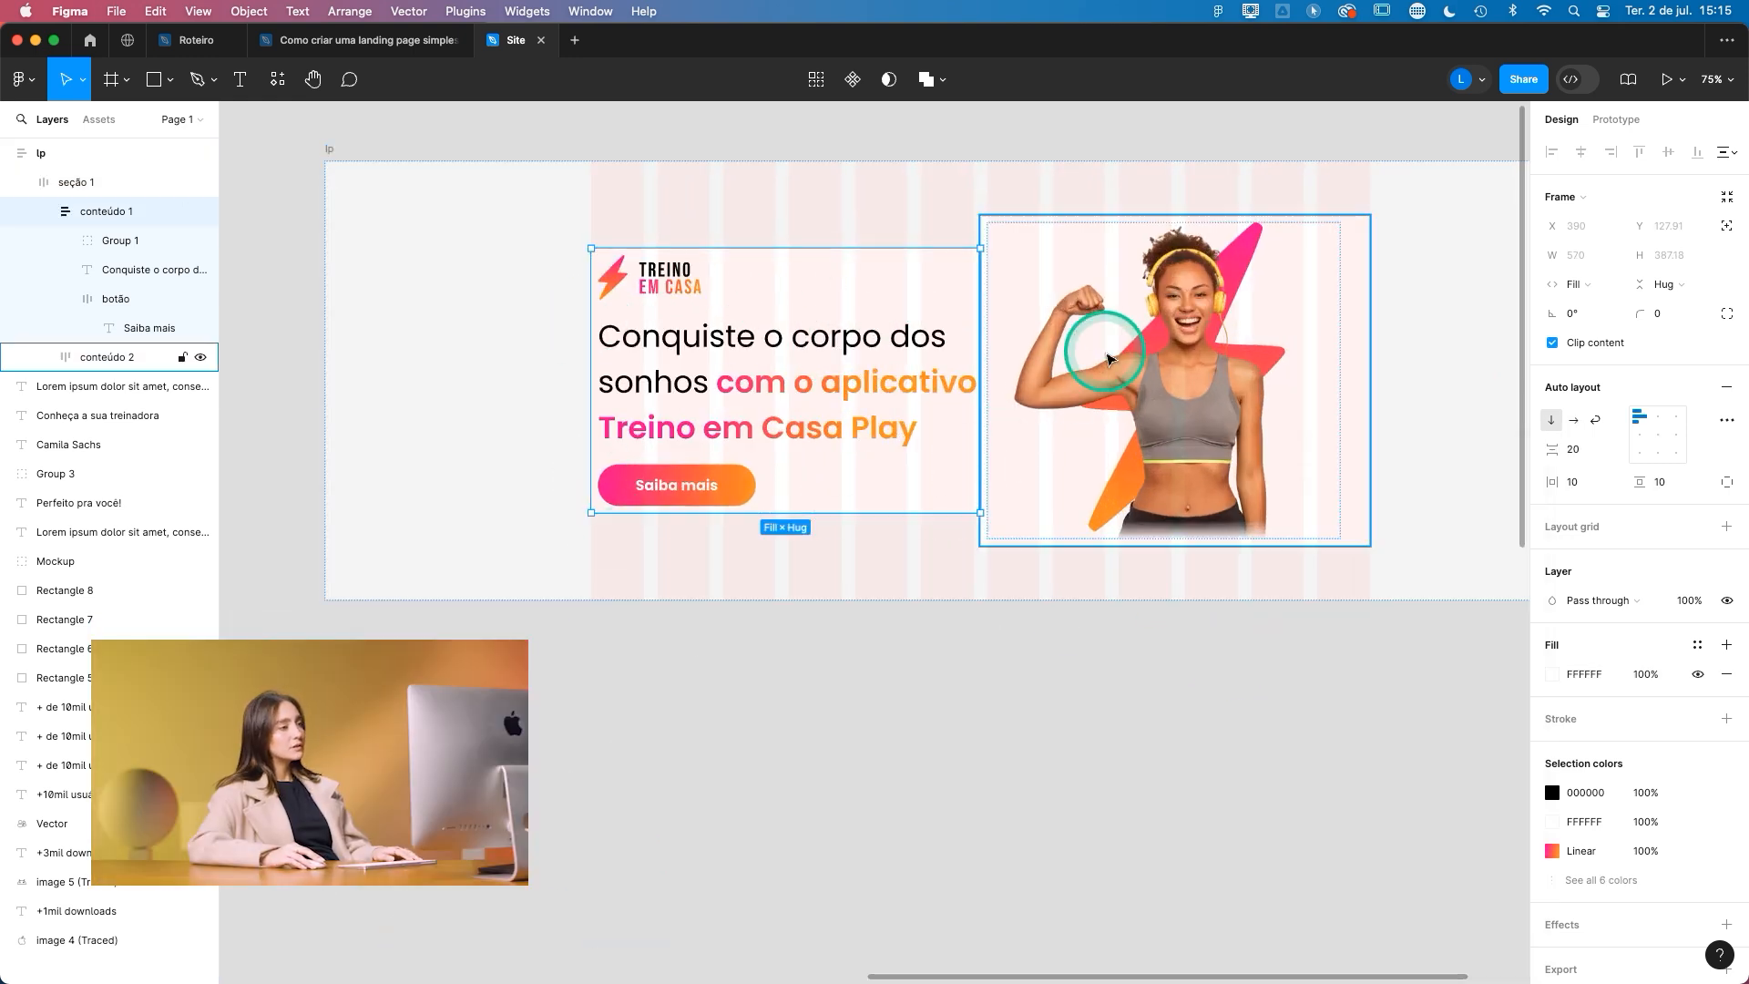
{"action": "left_click", "coordinate": [1109, 359], "text": "shift"}
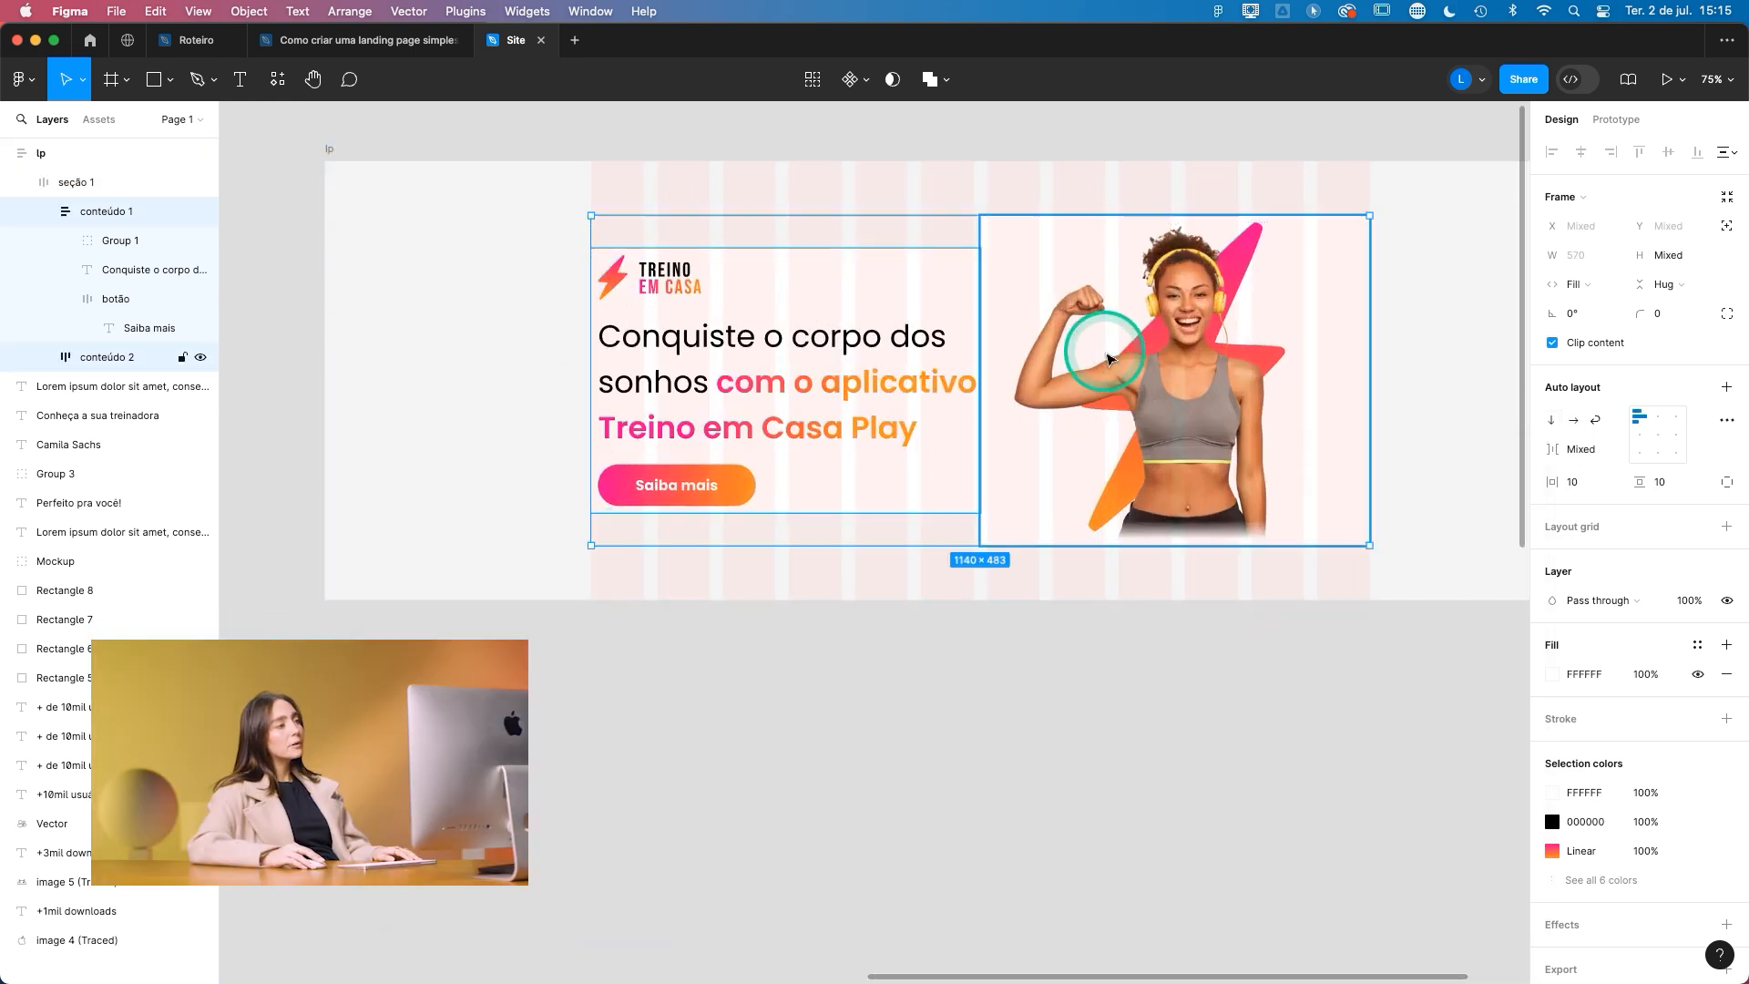
{"action": "left_click", "coordinate": [1719, 676]}
{"action": "left_click", "coordinate": [1048, 703]}
{"action": "scroll", "coordinate": [1161, 566], "scroll_direction": "down", "scroll_amount": 5}
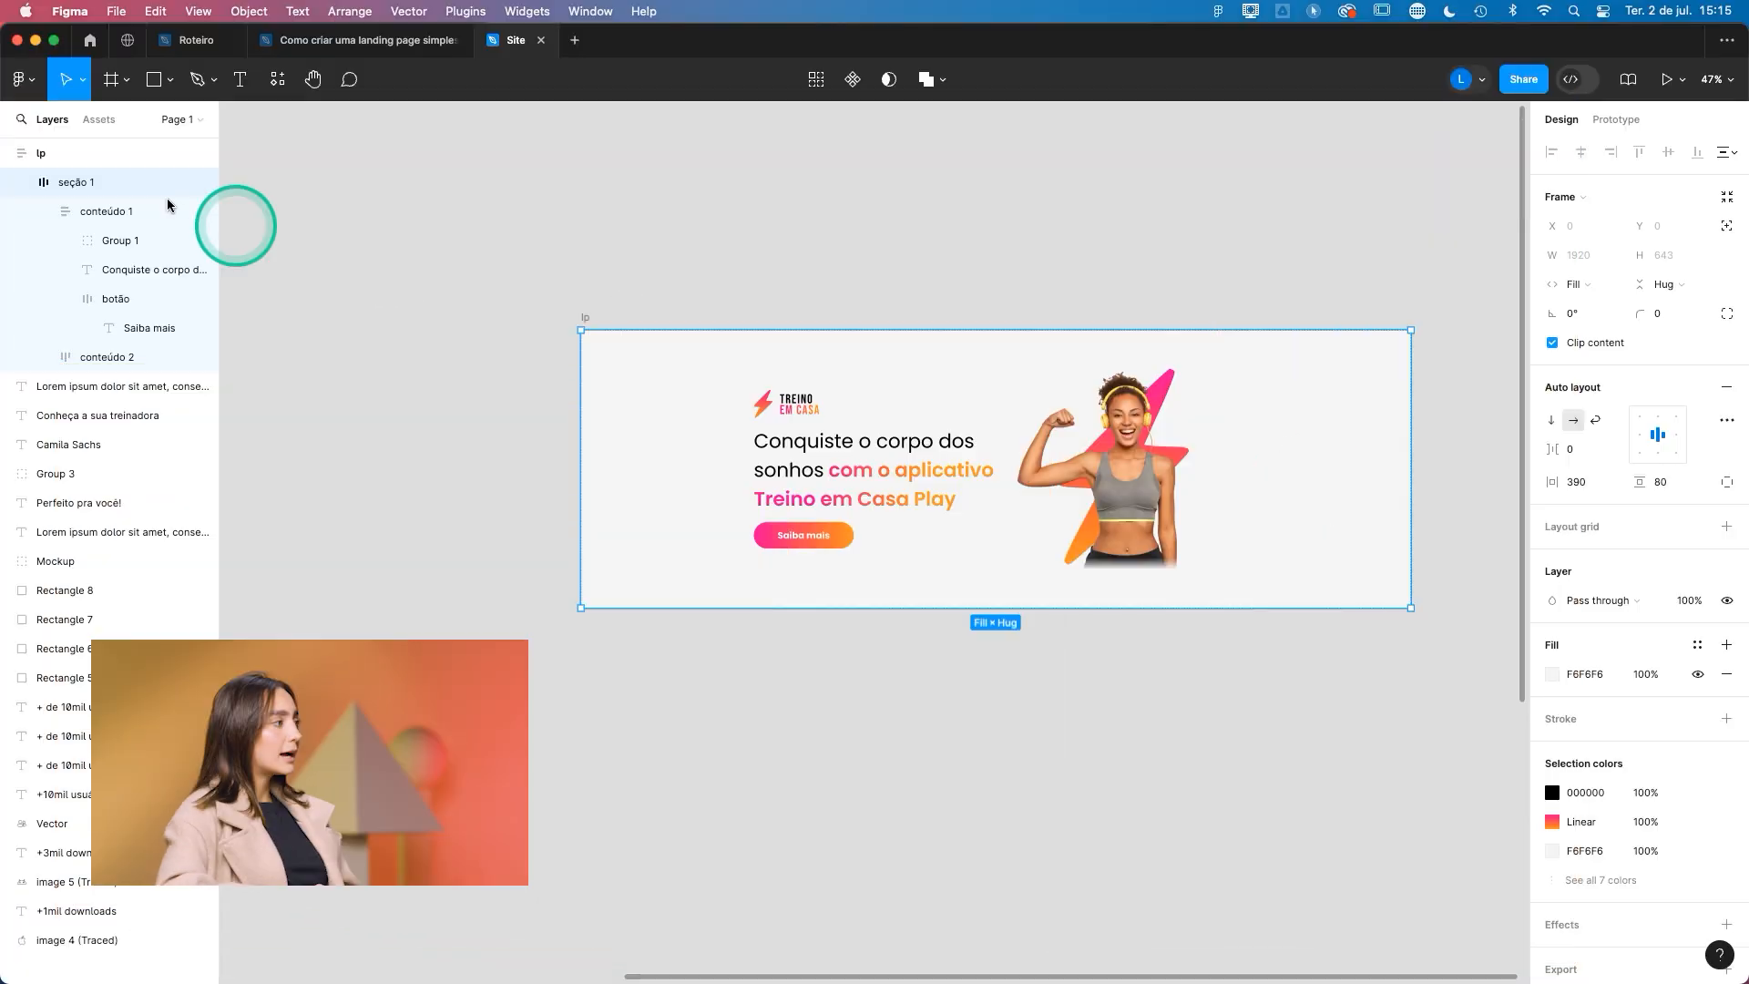
- Collapse the layers and duplicate seção 1 directly below the original inside the lp frame
{"action": "left_click", "coordinate": [28, 185]}
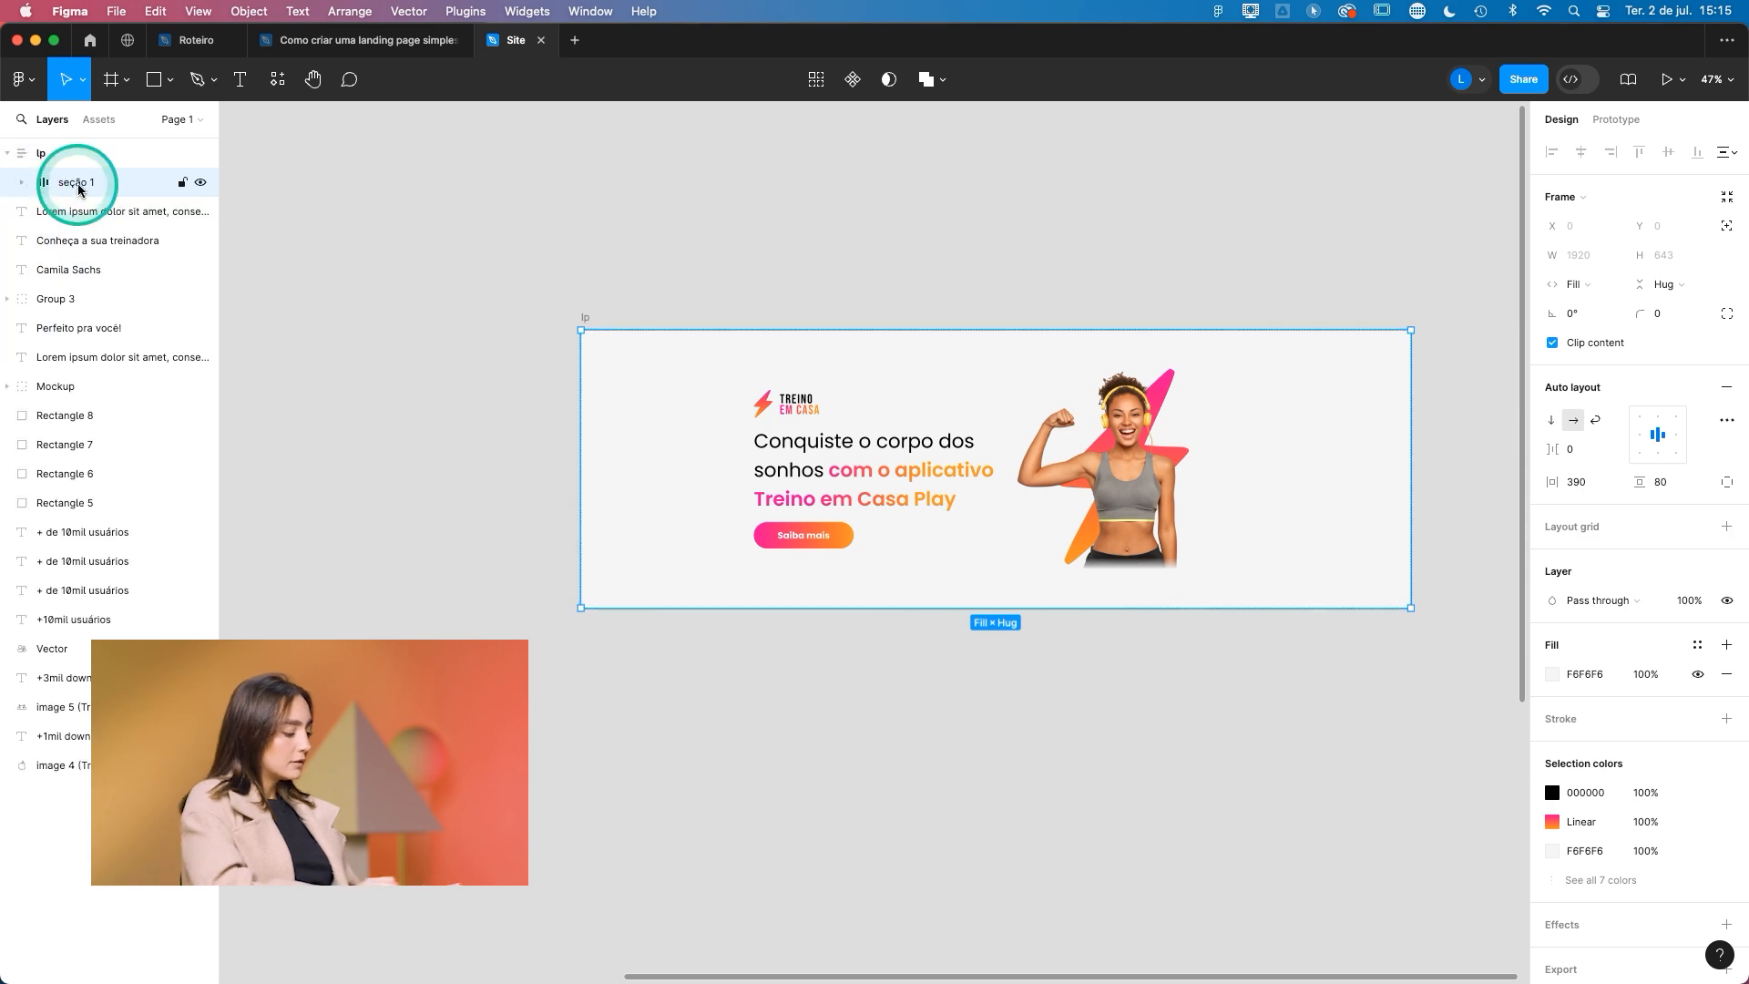
{"action": "key", "text": "super+d"}
{"action": "scroll", "coordinate": [714, 352], "scroll_direction": "down", "scroll_amount": 3}
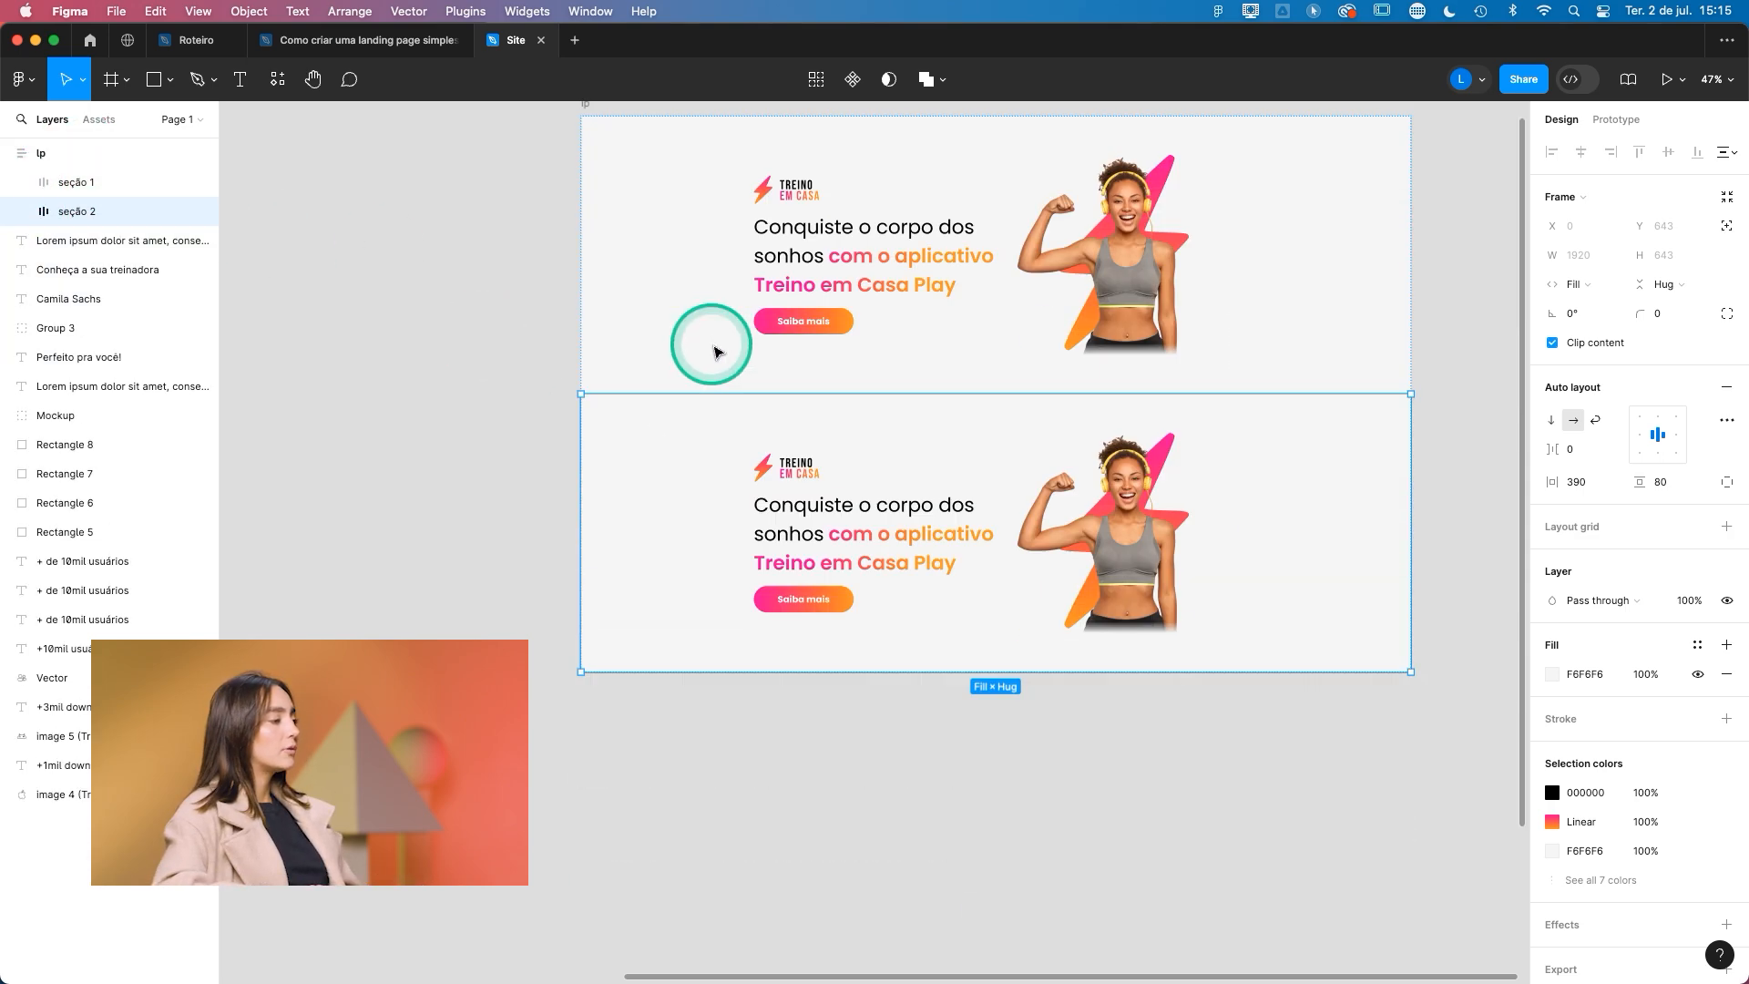
- Delete the conteúdo 2 frame with the woman's image from seção 2
{"action": "scroll", "coordinate": [1139, 401], "scroll_direction": "down", "scroll_amount": 5}
{"action": "scroll", "coordinate": [508, 509], "scroll_direction": "up", "scroll_amount": 5}
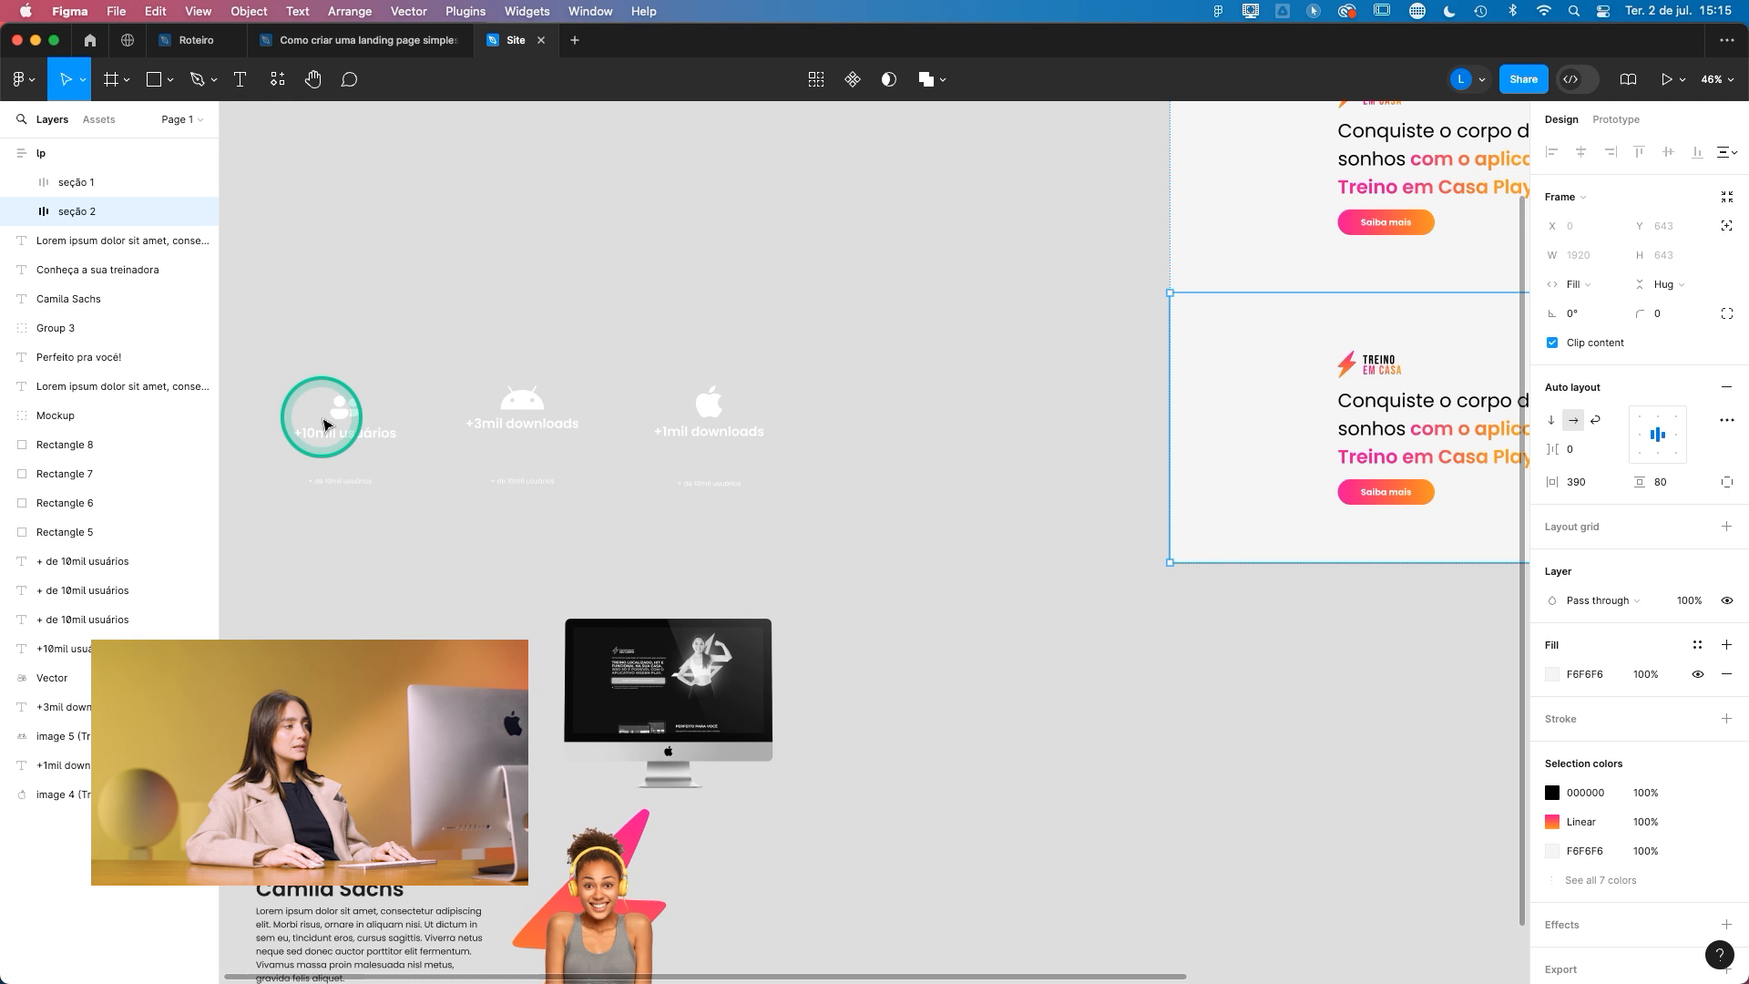
{"action": "scroll", "coordinate": [775, 495], "scroll_direction": "right", "scroll_amount": 6}
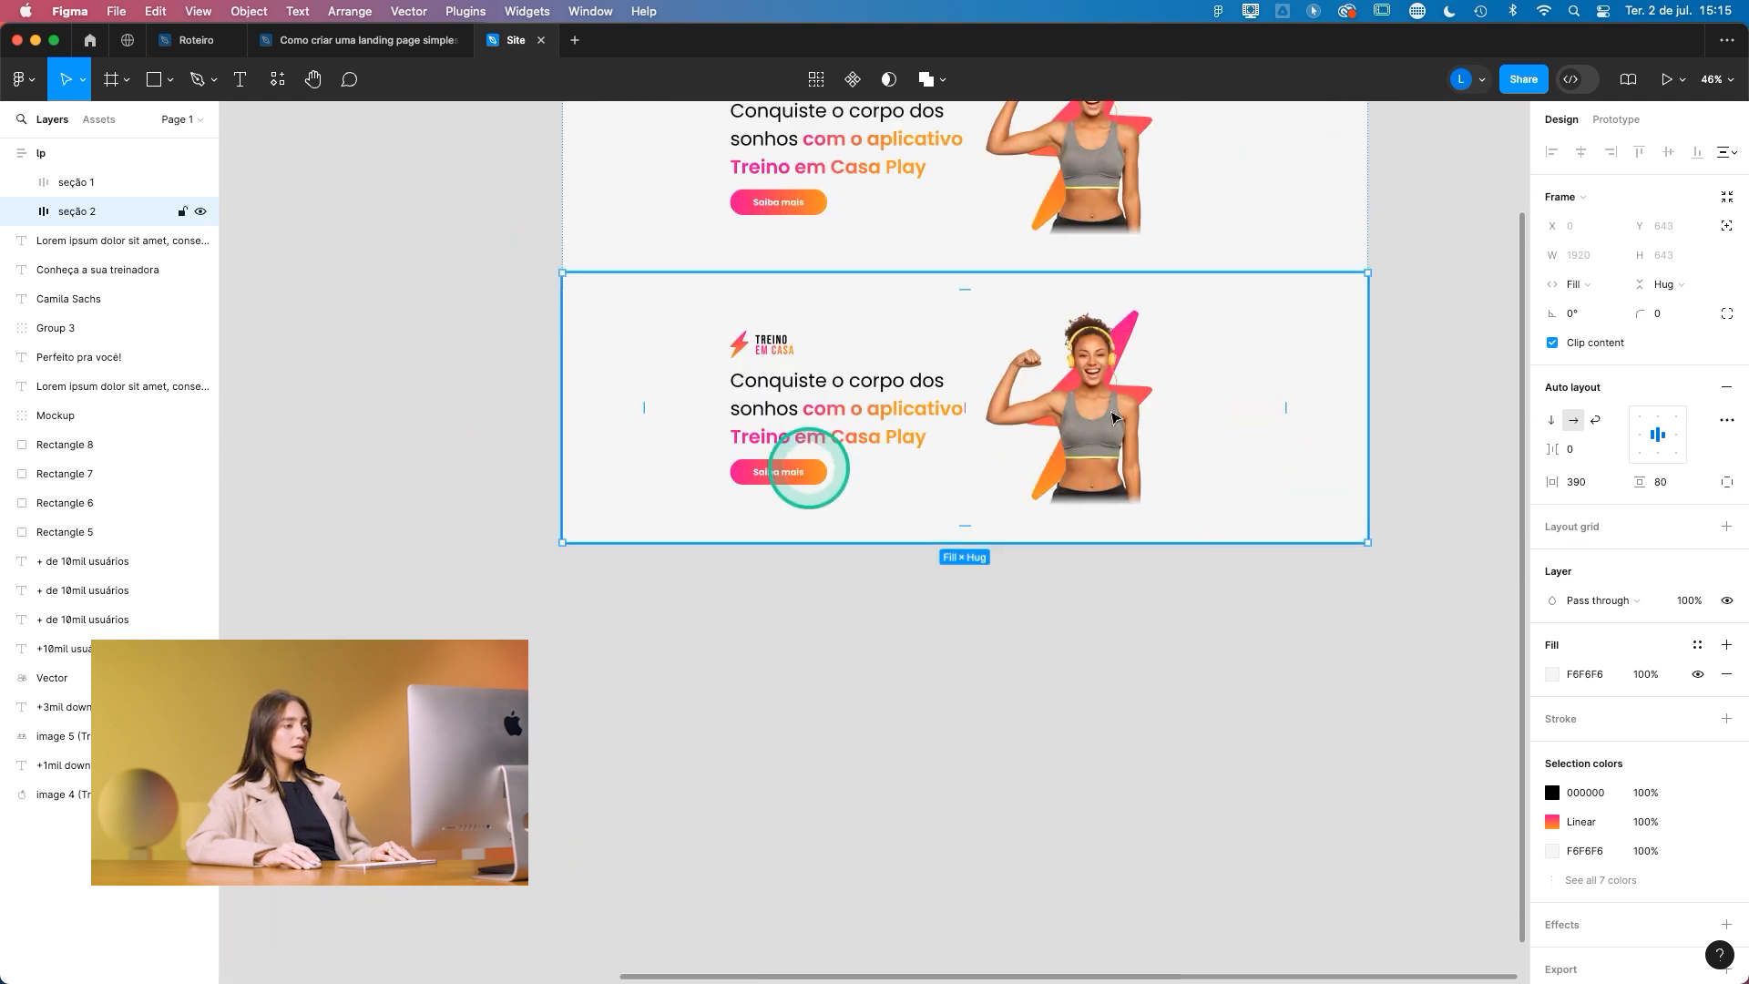
{"action": "double_click", "coordinate": [1039, 346]}
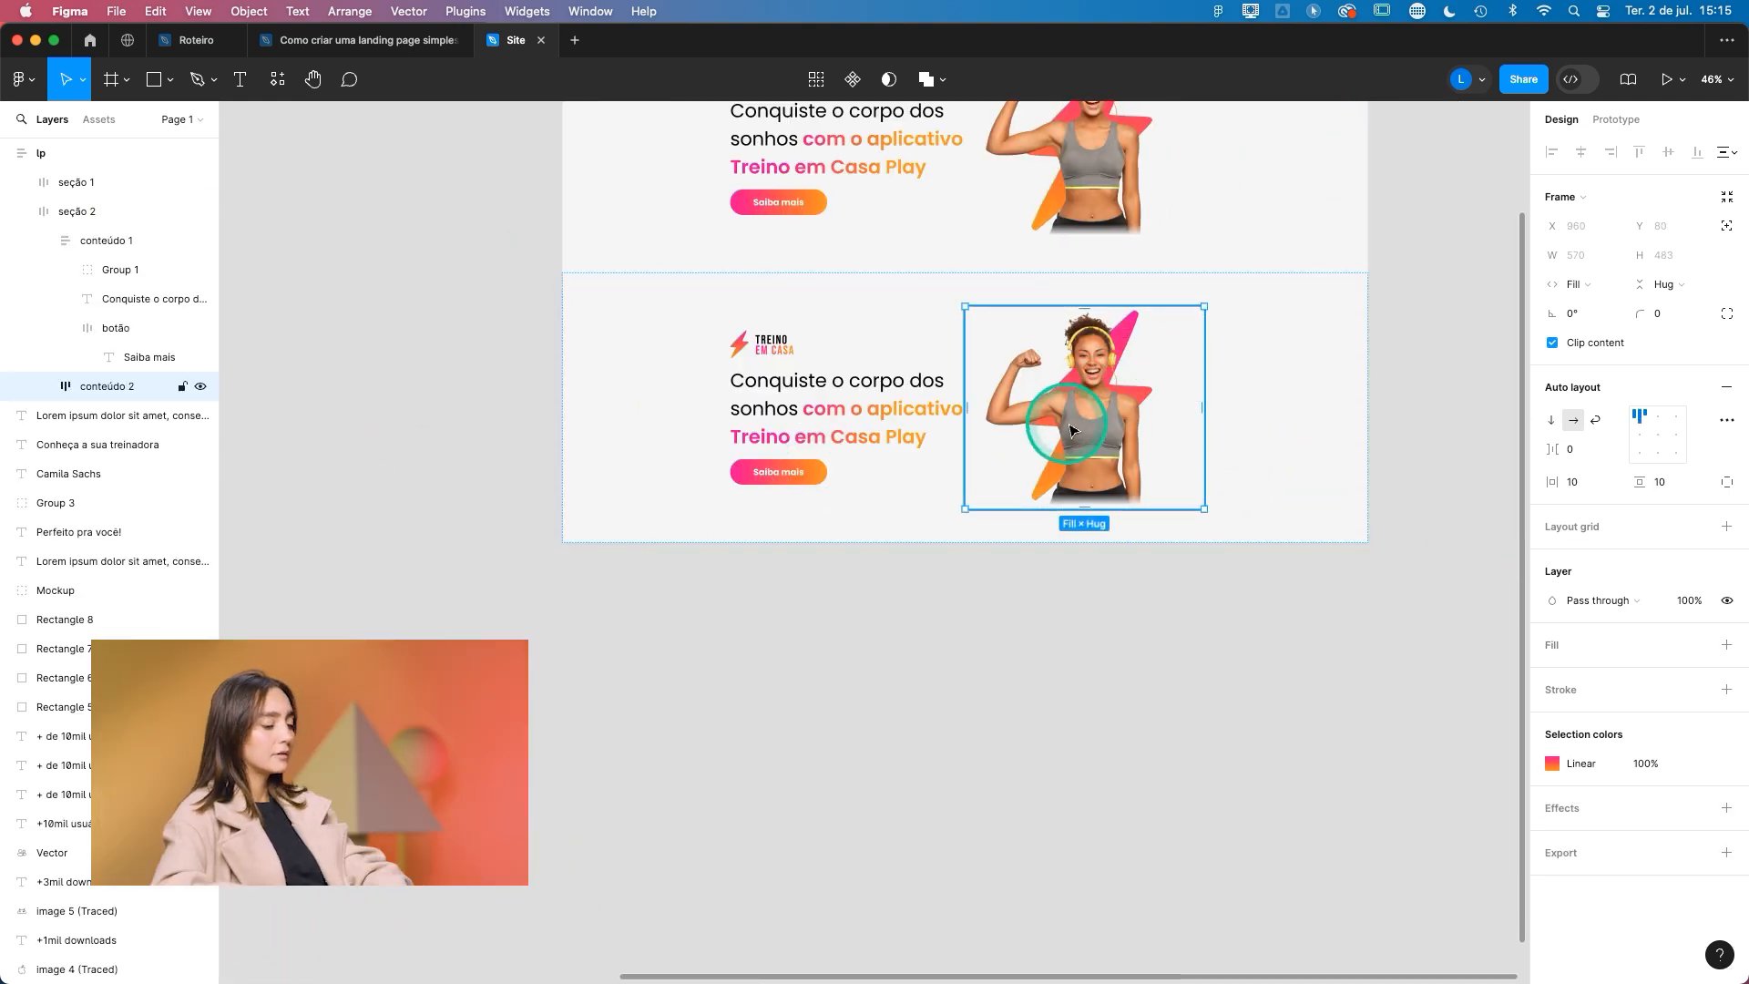
{"action": "key", "text": "Delete"}
- Duplicate the conteúdo 1 frame in seção 2 twice to make three side-by-side columns
{"action": "left_click", "coordinate": [905, 414]}
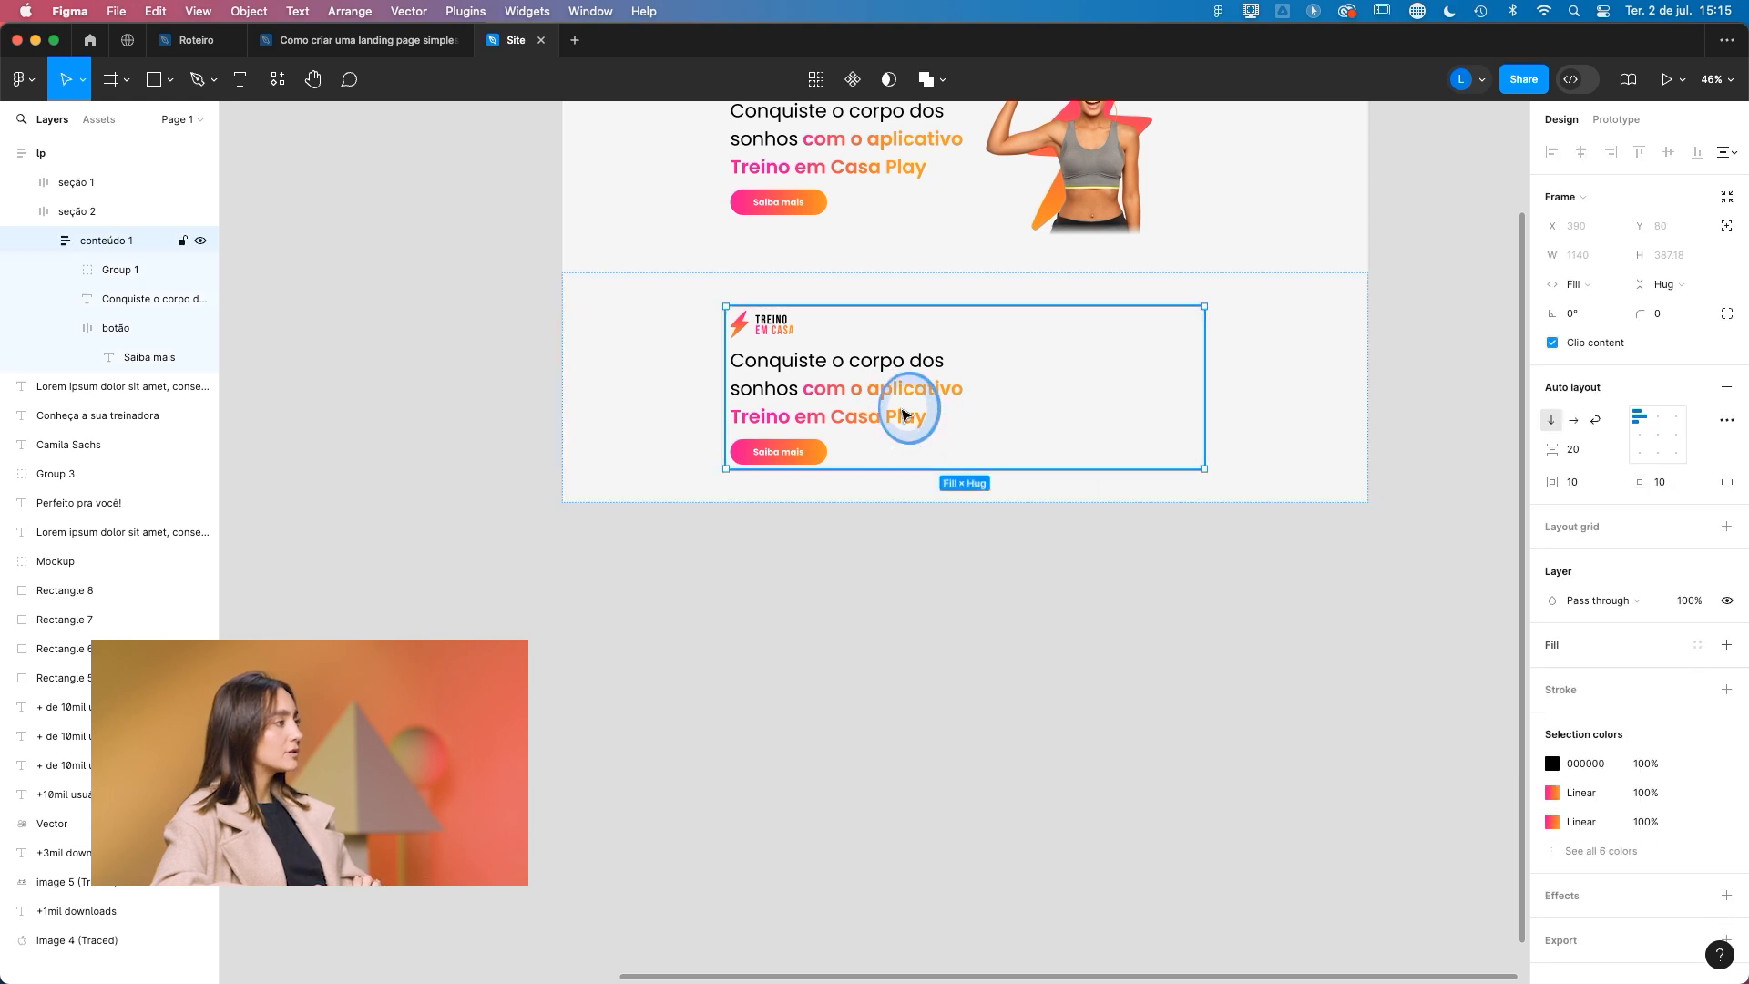
{"action": "left_click", "coordinate": [1223, 343]}
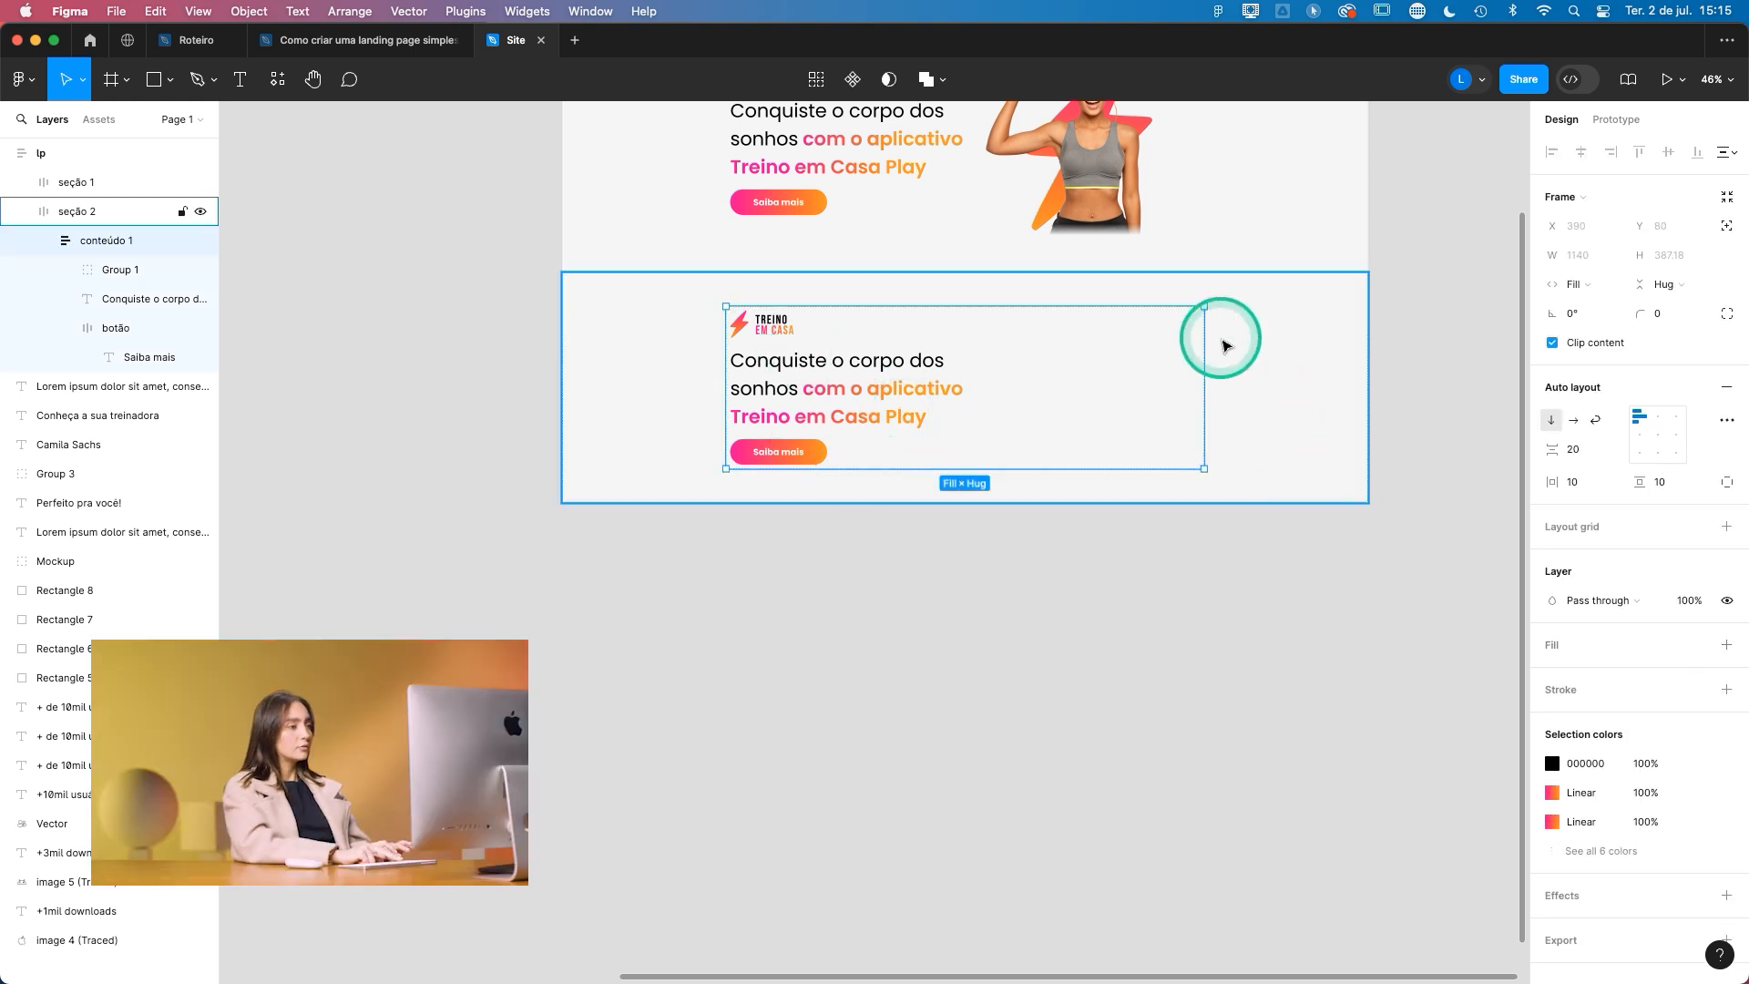
{"action": "key", "text": "super+d"}
{"action": "key", "text": "super+d"}
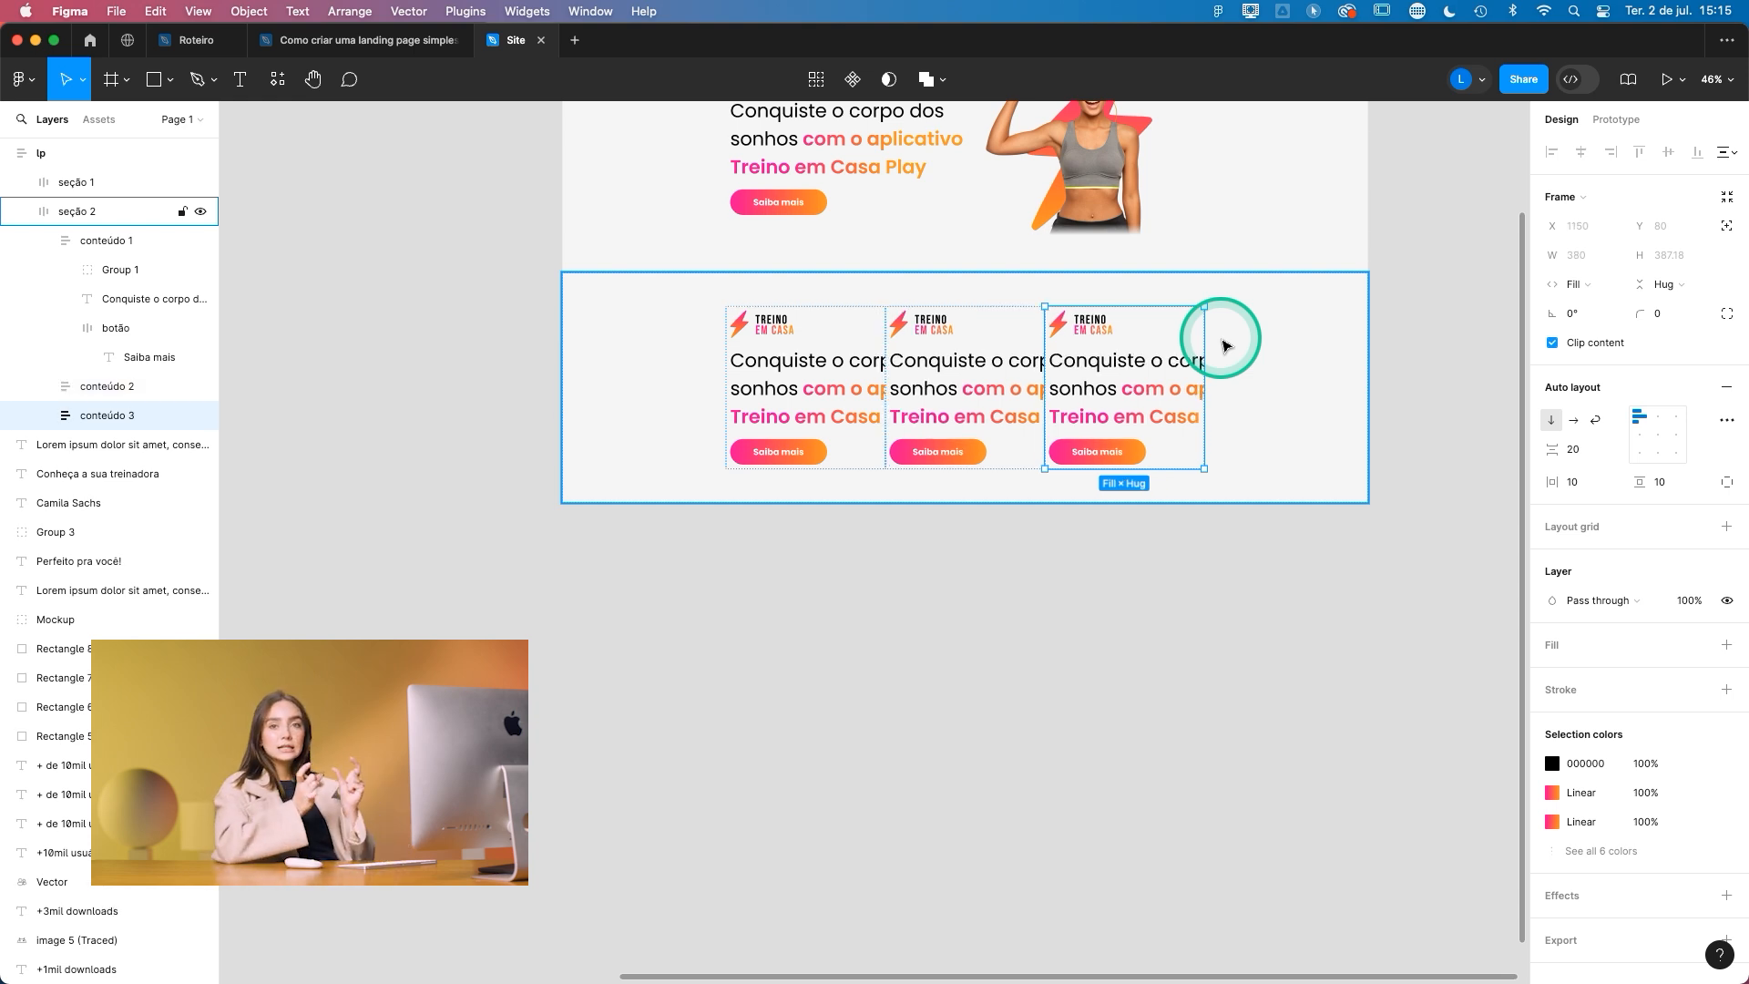
- Set the headline text in all three columns of seção 2 to fill the container width
{"action": "left_click", "coordinate": [822, 390]}
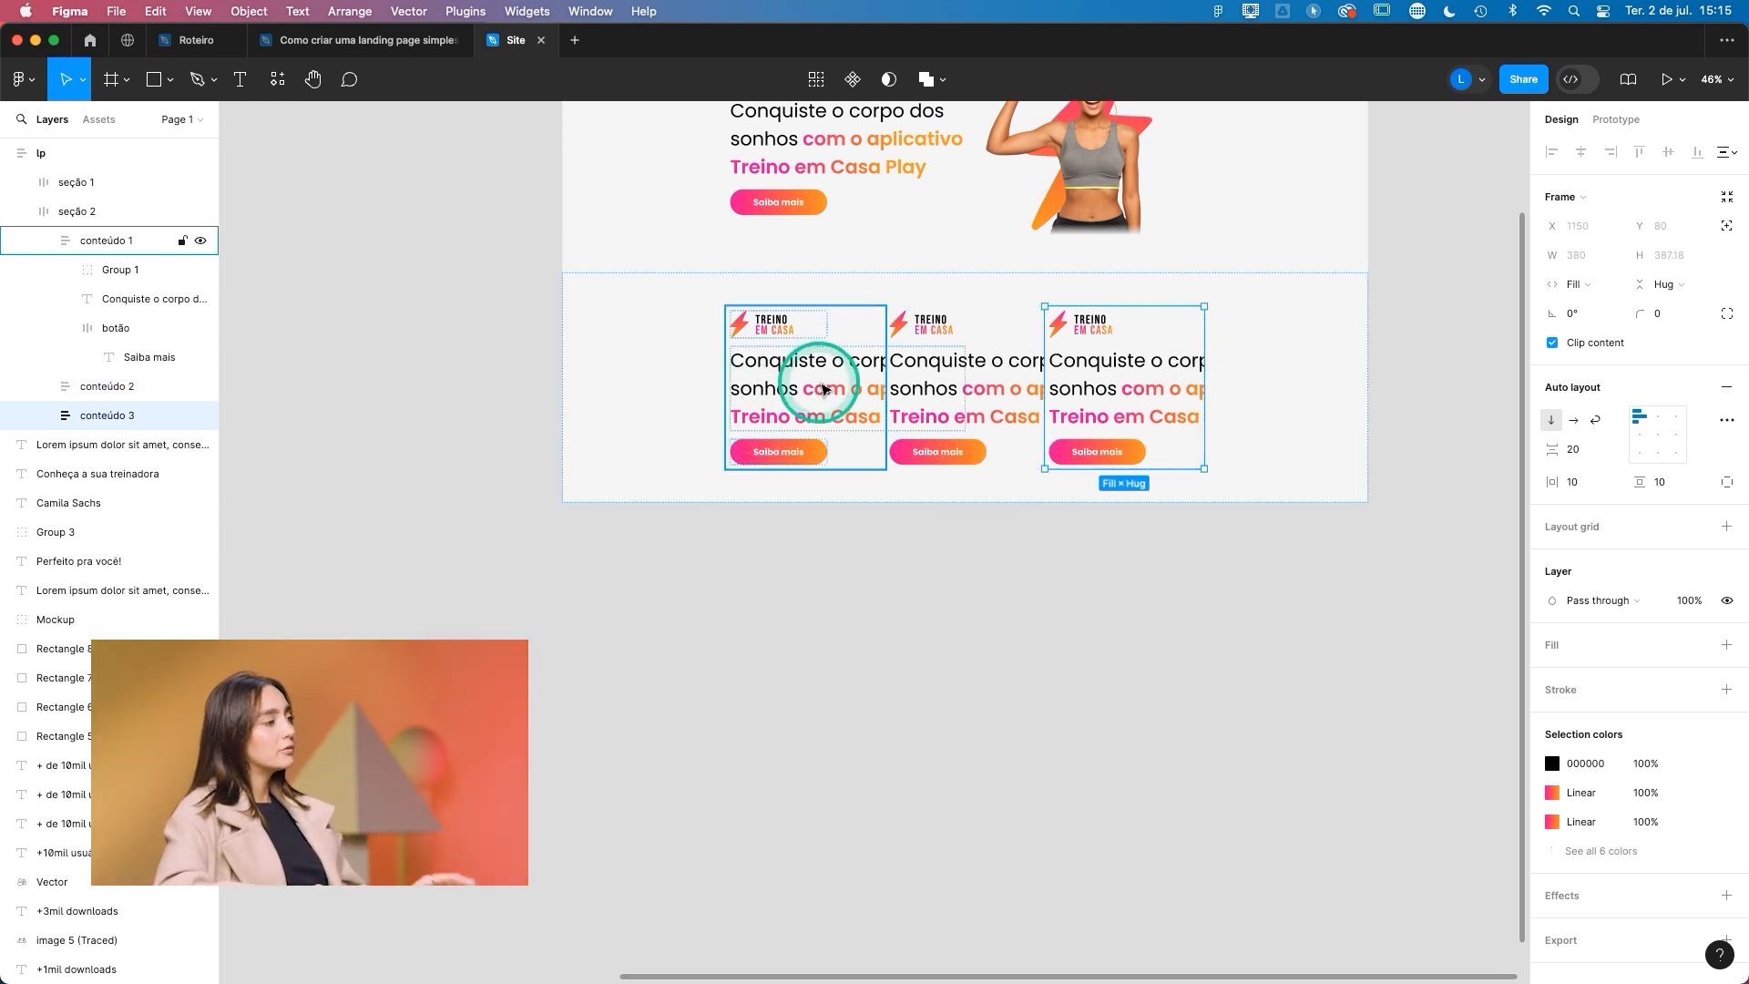
{"action": "double_click", "coordinate": [764, 366]}
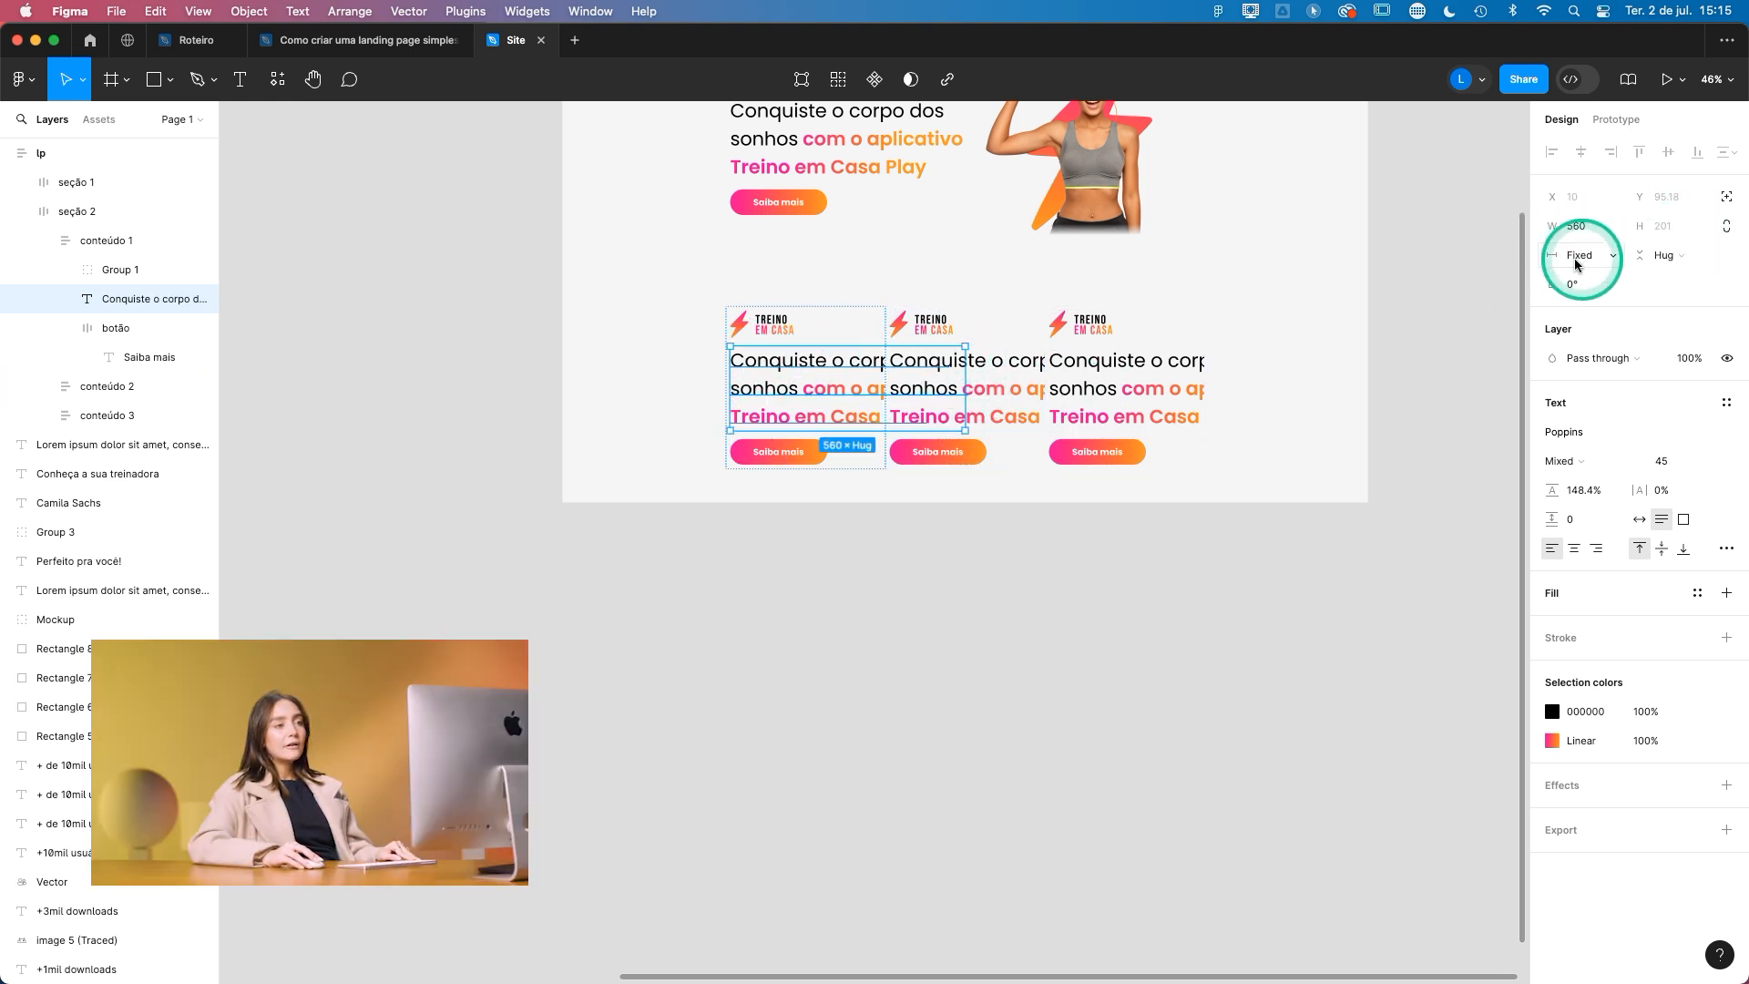
{"action": "left_click", "coordinate": [1609, 268]}
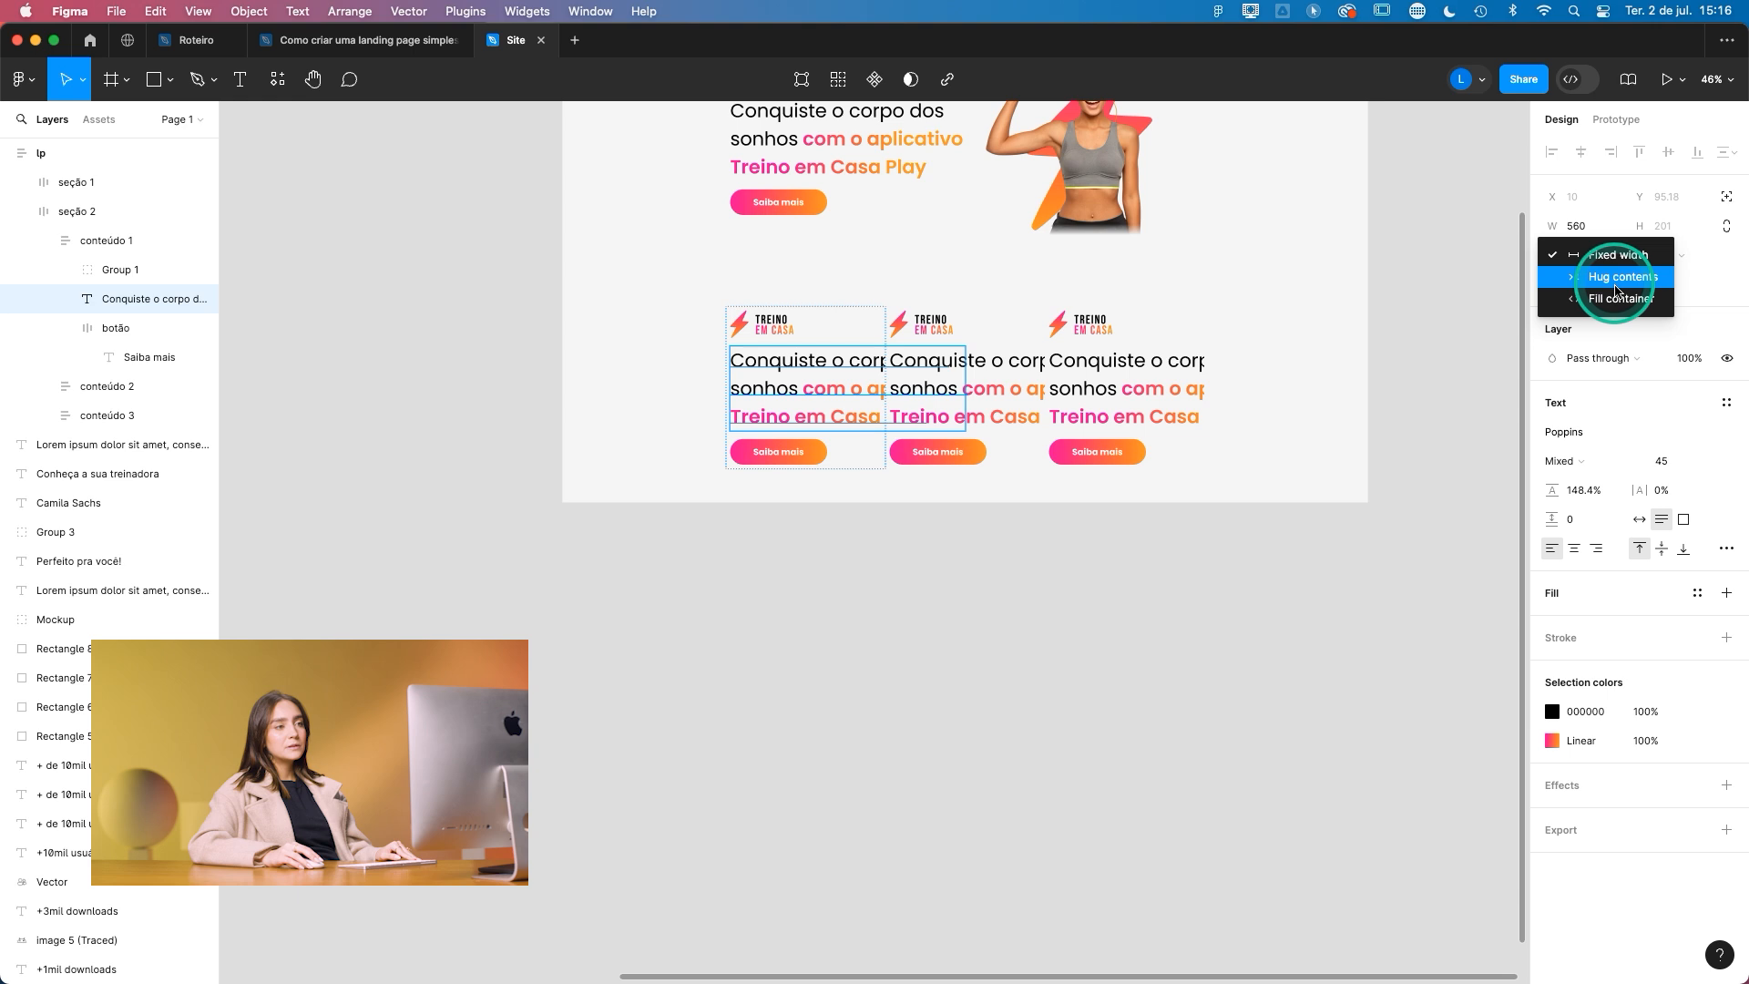
{"action": "left_click", "coordinate": [1610, 299]}
{"action": "double_click", "coordinate": [943, 465]}
{"action": "left_click", "coordinate": [1169, 430], "text": "shift"}
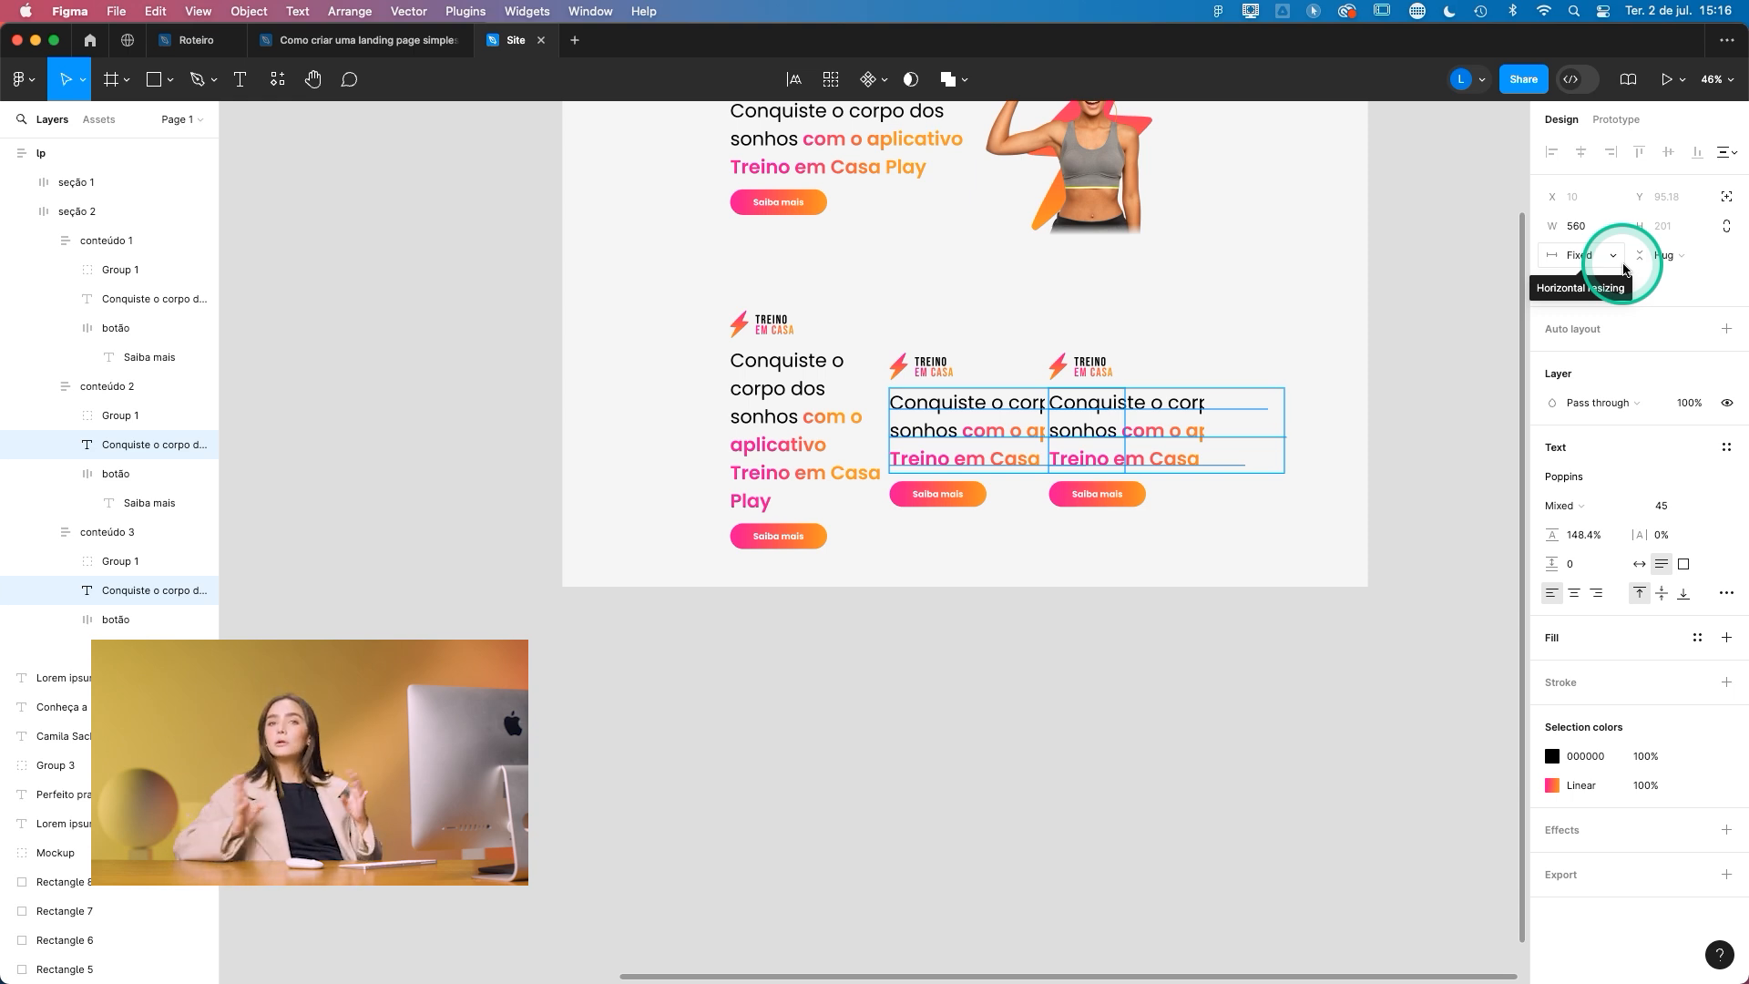
{"action": "left_click", "coordinate": [1623, 264]}
{"action": "left_click", "coordinate": [1625, 277]}
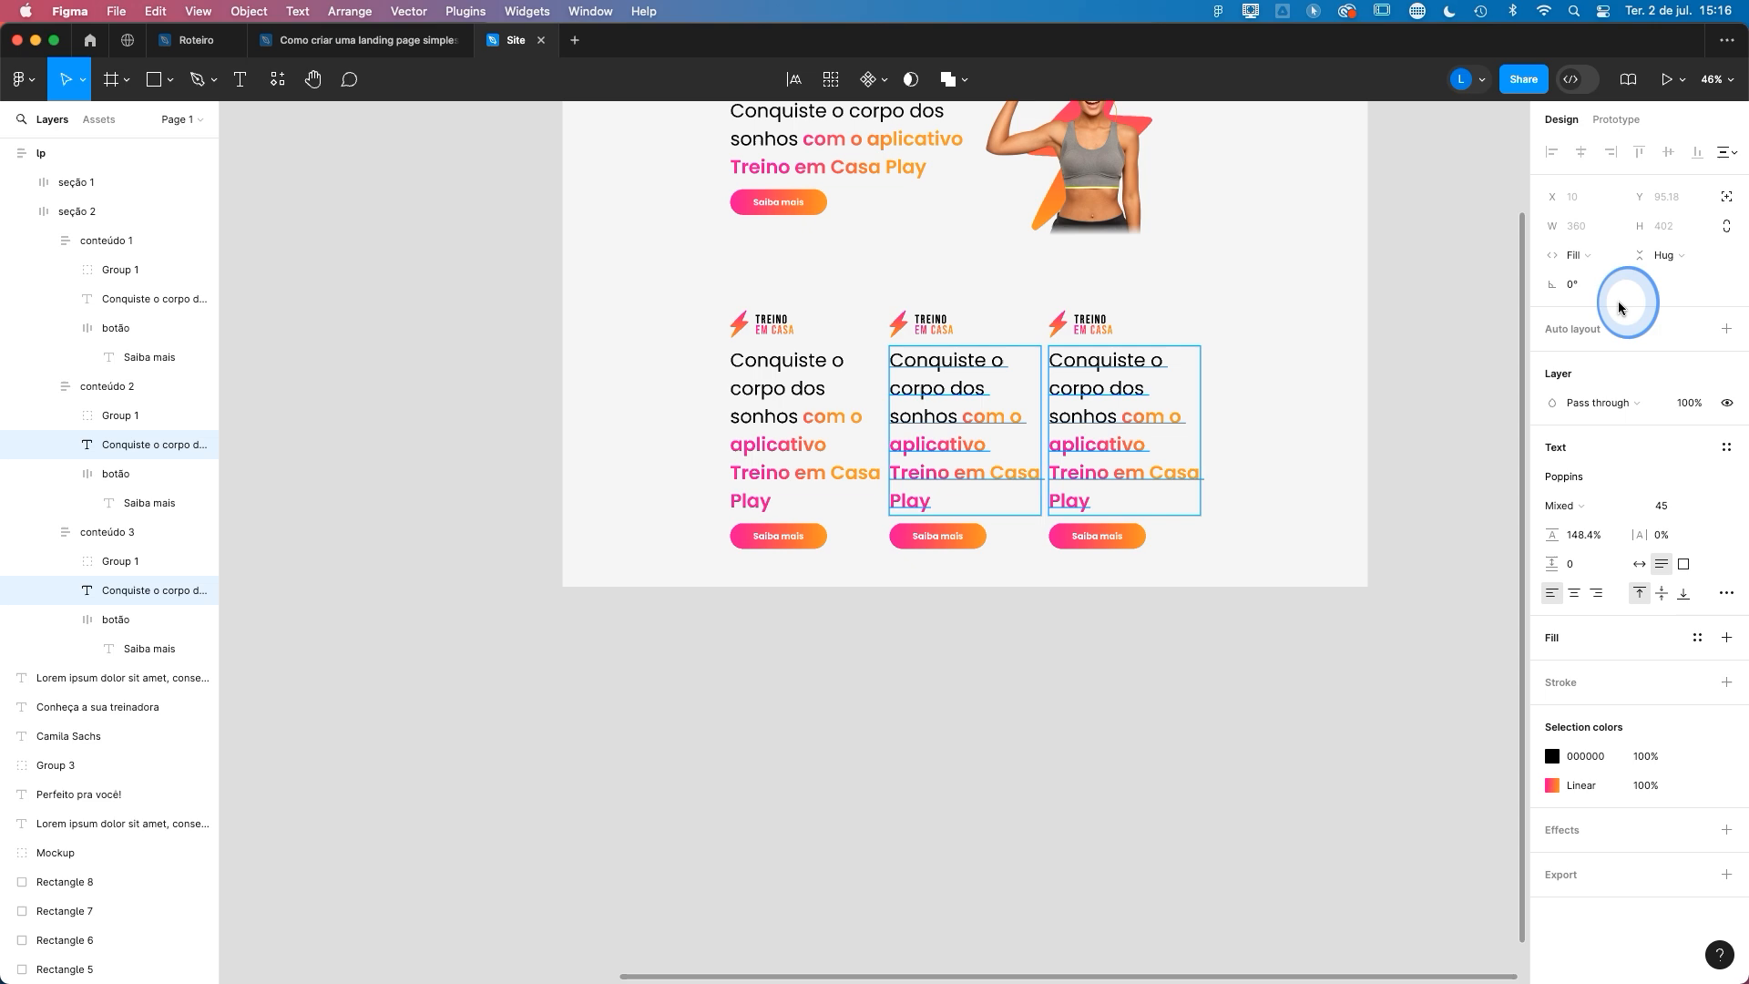
{"action": "left_click", "coordinate": [1428, 355]}
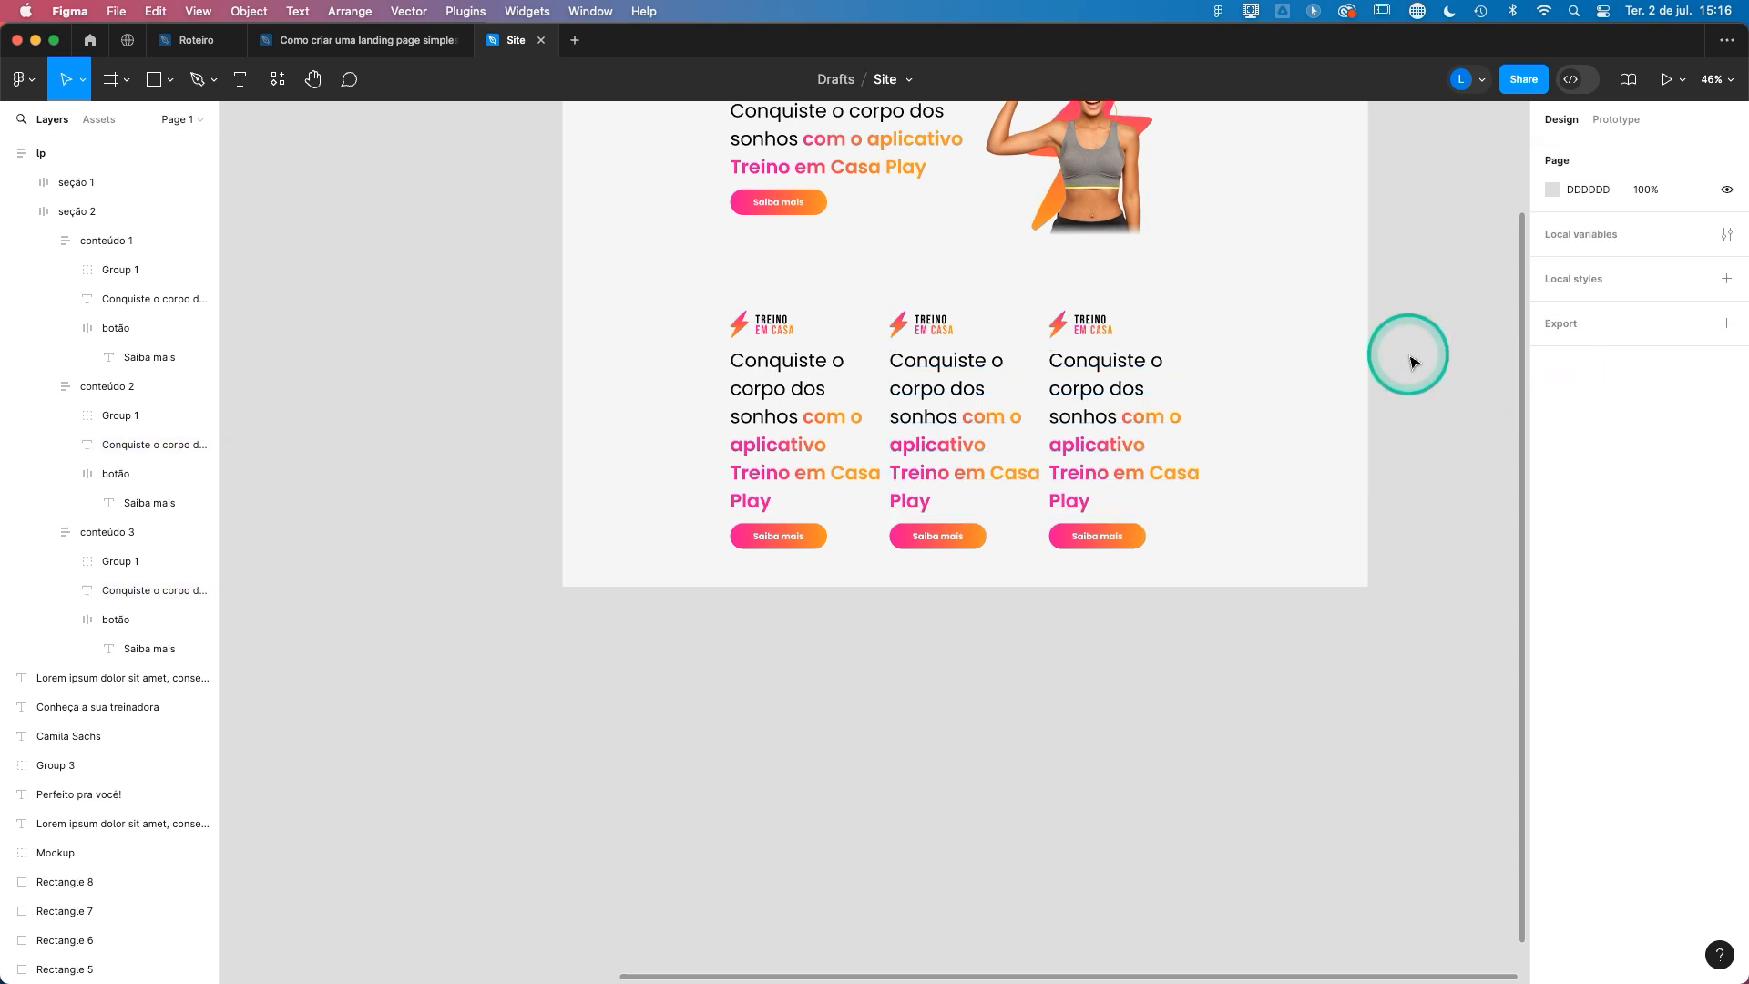
- Delete the "Saiba mais" buttons from all three columns of seção 2
{"action": "scroll", "coordinate": [1412, 362], "scroll_direction": "down", "scroll_amount": 5}
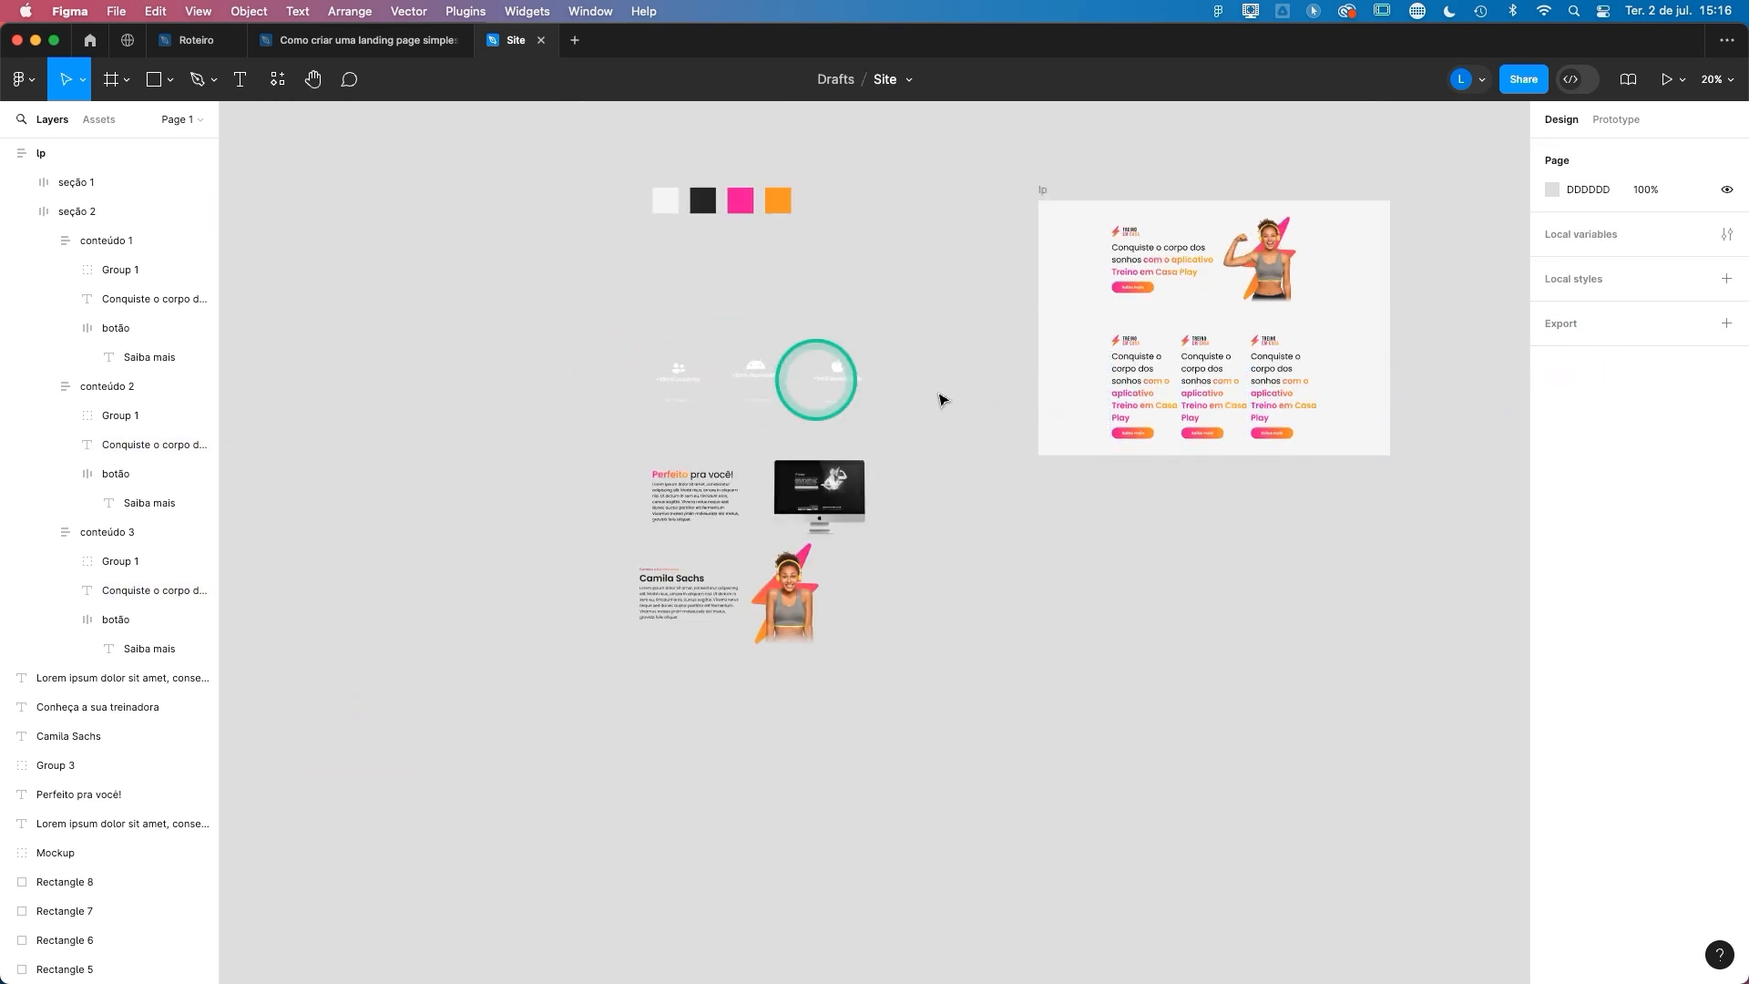
{"action": "scroll", "coordinate": [1394, 431], "scroll_direction": "up", "scroll_amount": 5}
{"action": "double_click", "coordinate": [1132, 444]}
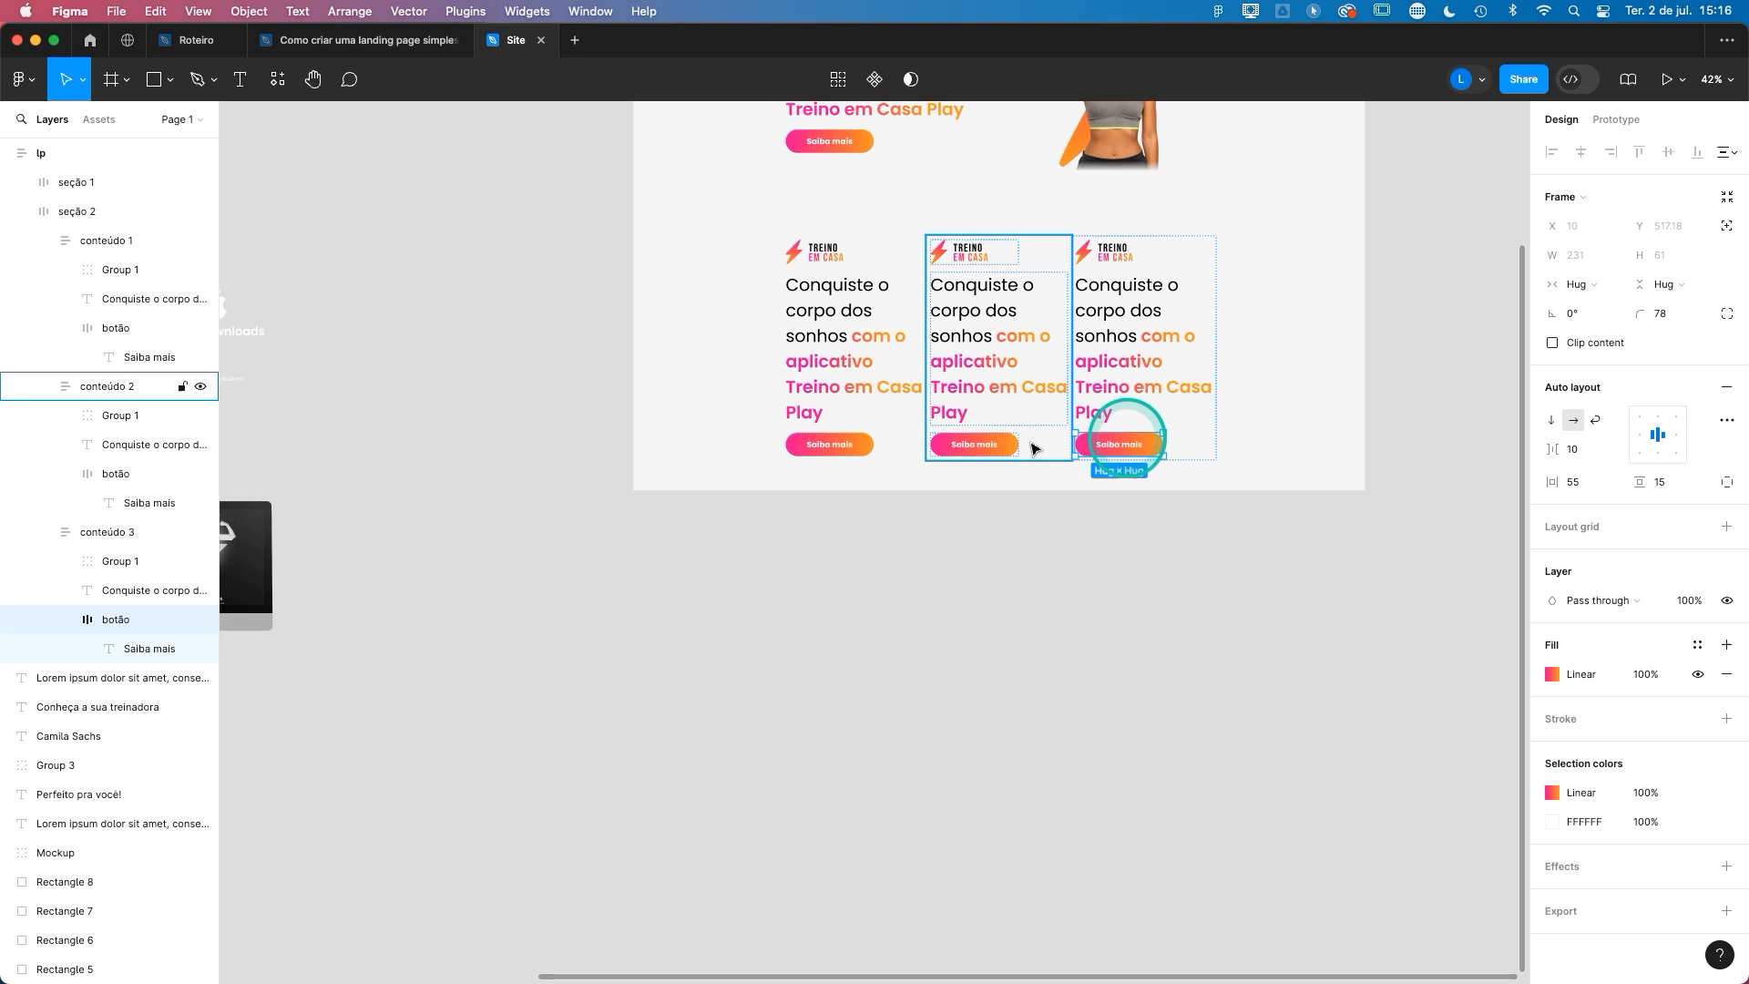
{"action": "double_click", "coordinate": [1004, 443], "text": "shift"}
{"action": "double_click", "coordinate": [799, 443], "text": "shift"}
{"action": "key", "text": "Delete"}
- Delete the headline and logo from the conteúdo 1 frame in seção 2
{"action": "double_click", "coordinate": [814, 413]}
{"action": "left_click_drag", "start_coordinate": [843, 442], "coordinate": [1140, 481]}
{"action": "double_click", "coordinate": [1114, 290], "text": "shift"}
{"action": "key", "text": "Delete"}
- Move the users icon, "+10mil usuários" and "+ de 10mil usuários" texts into the empty conteúdo 1 frame and centre-align the text
{"action": "scroll", "coordinate": [413, 317], "scroll_direction": "left", "scroll_amount": 3}
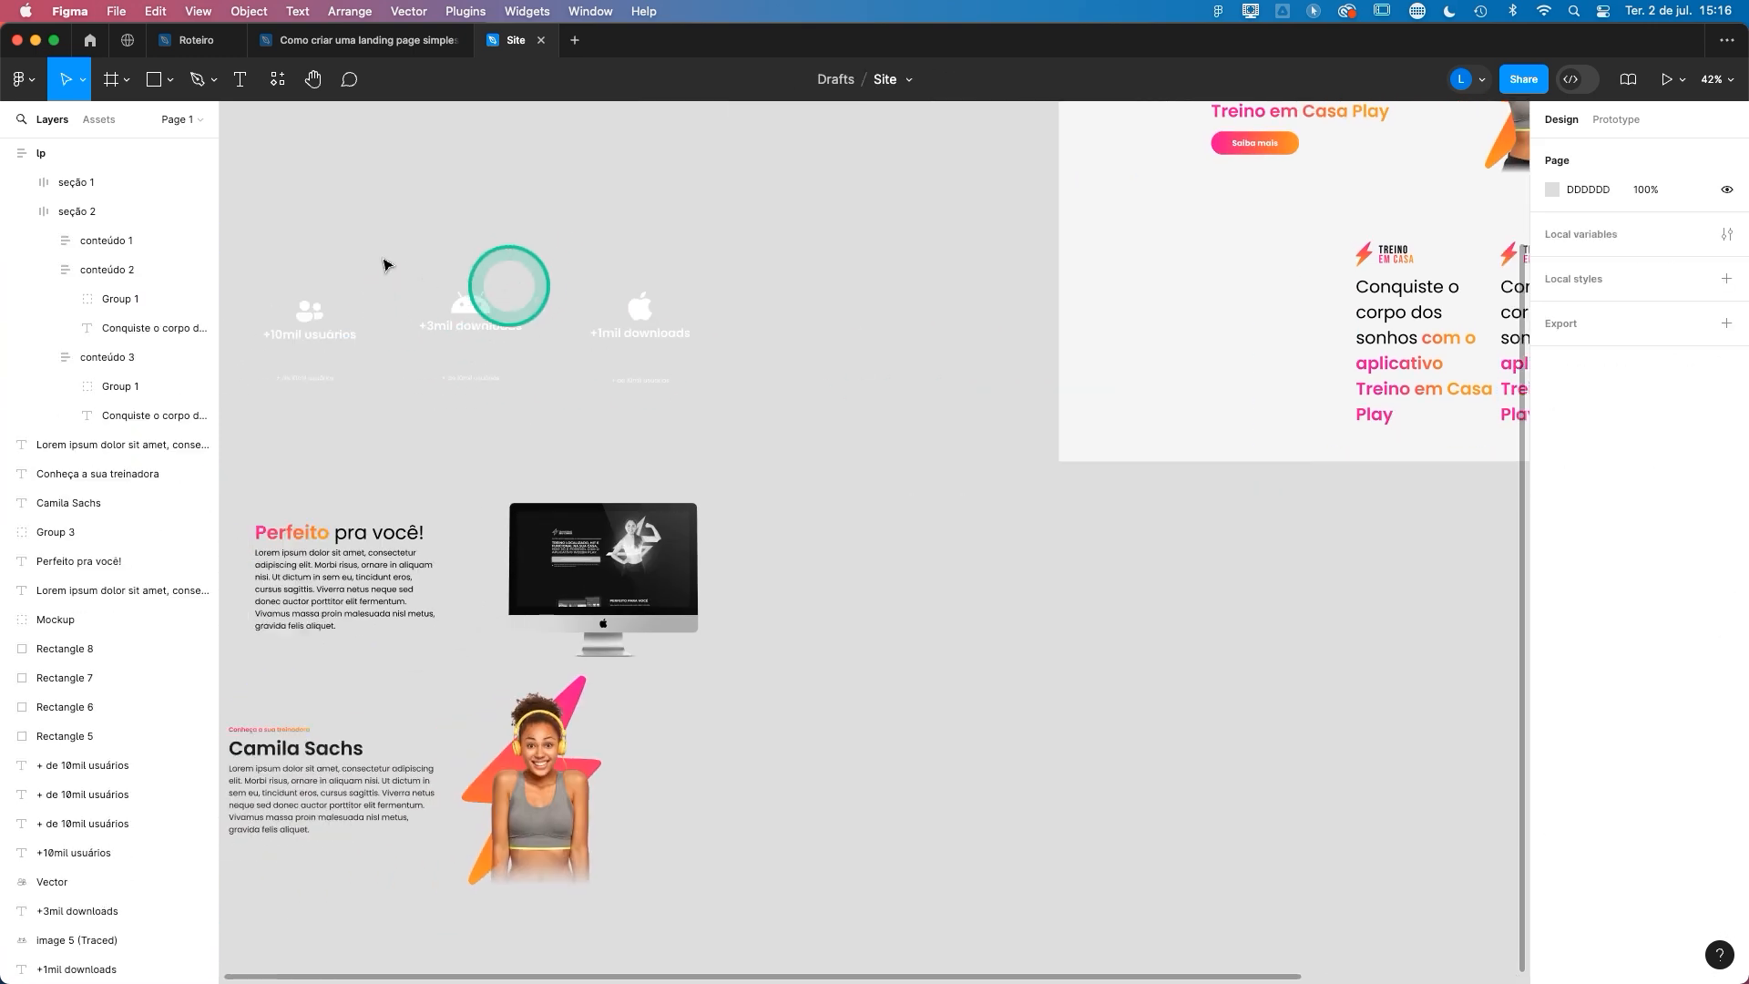
{"action": "left_click_drag", "start_coordinate": [330, 366], "coordinate": [1260, 339]}
{"action": "scroll", "coordinate": [1214, 663], "scroll_direction": "right", "scroll_amount": 3}
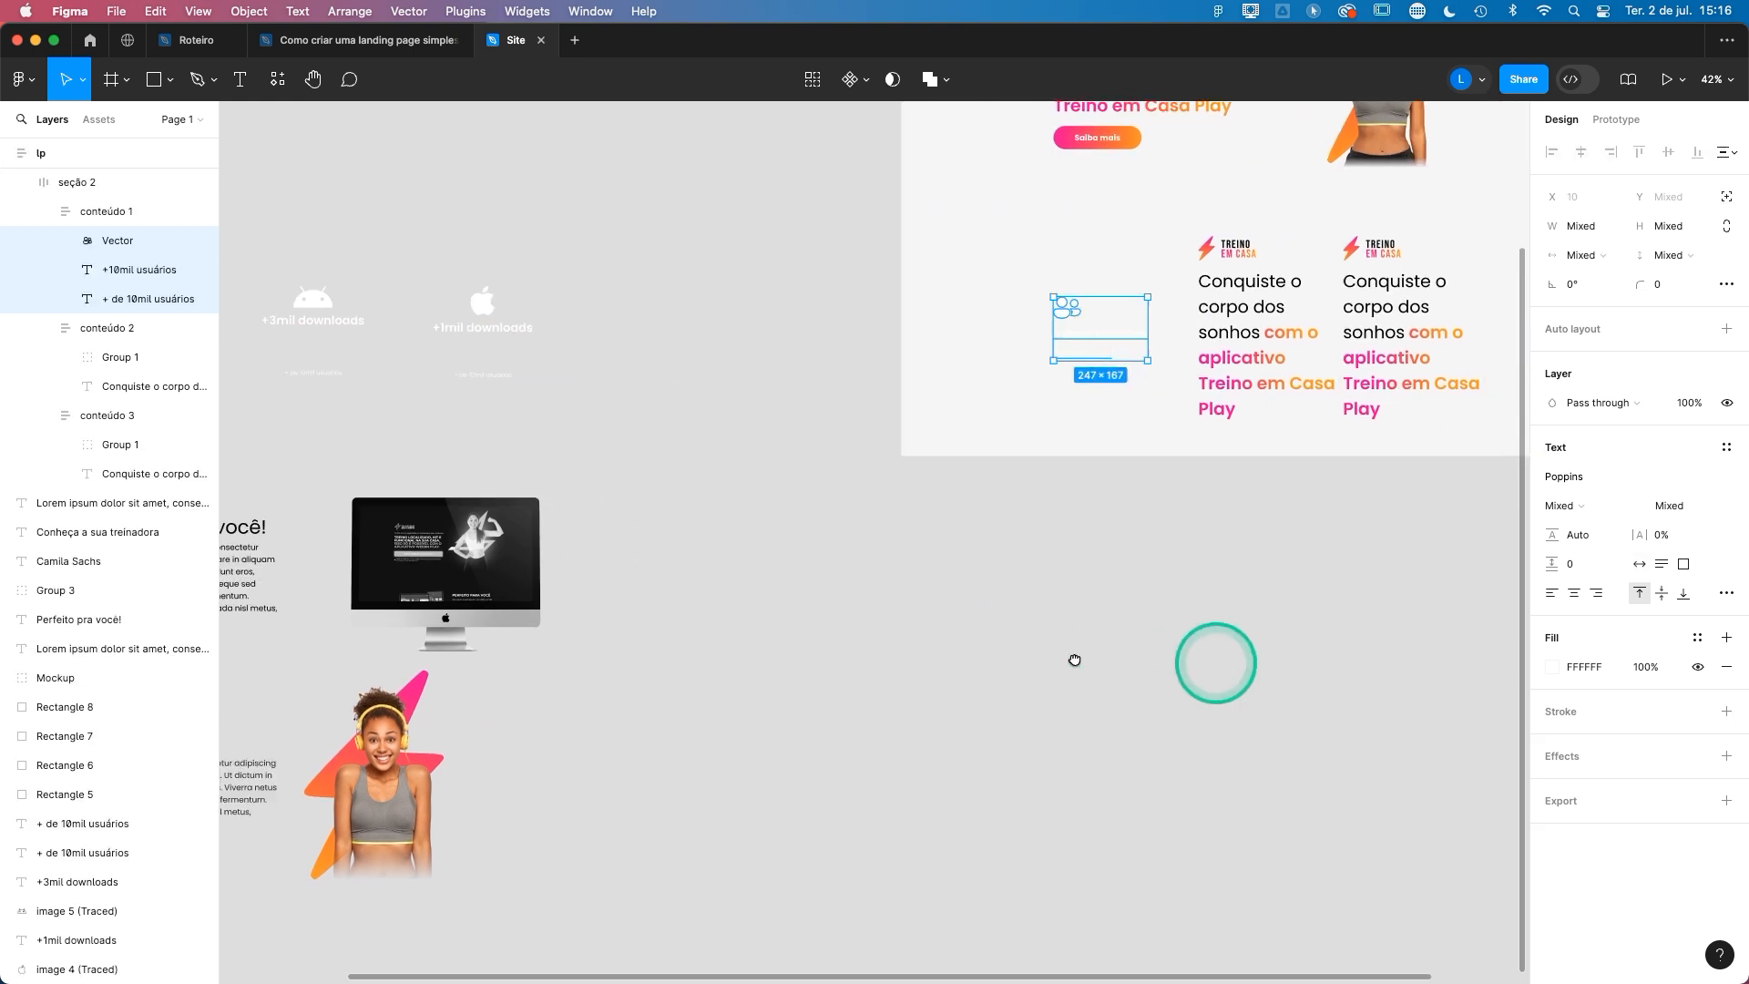
{"action": "scroll", "coordinate": [1113, 407], "scroll_direction": "up", "scroll_amount": 5}
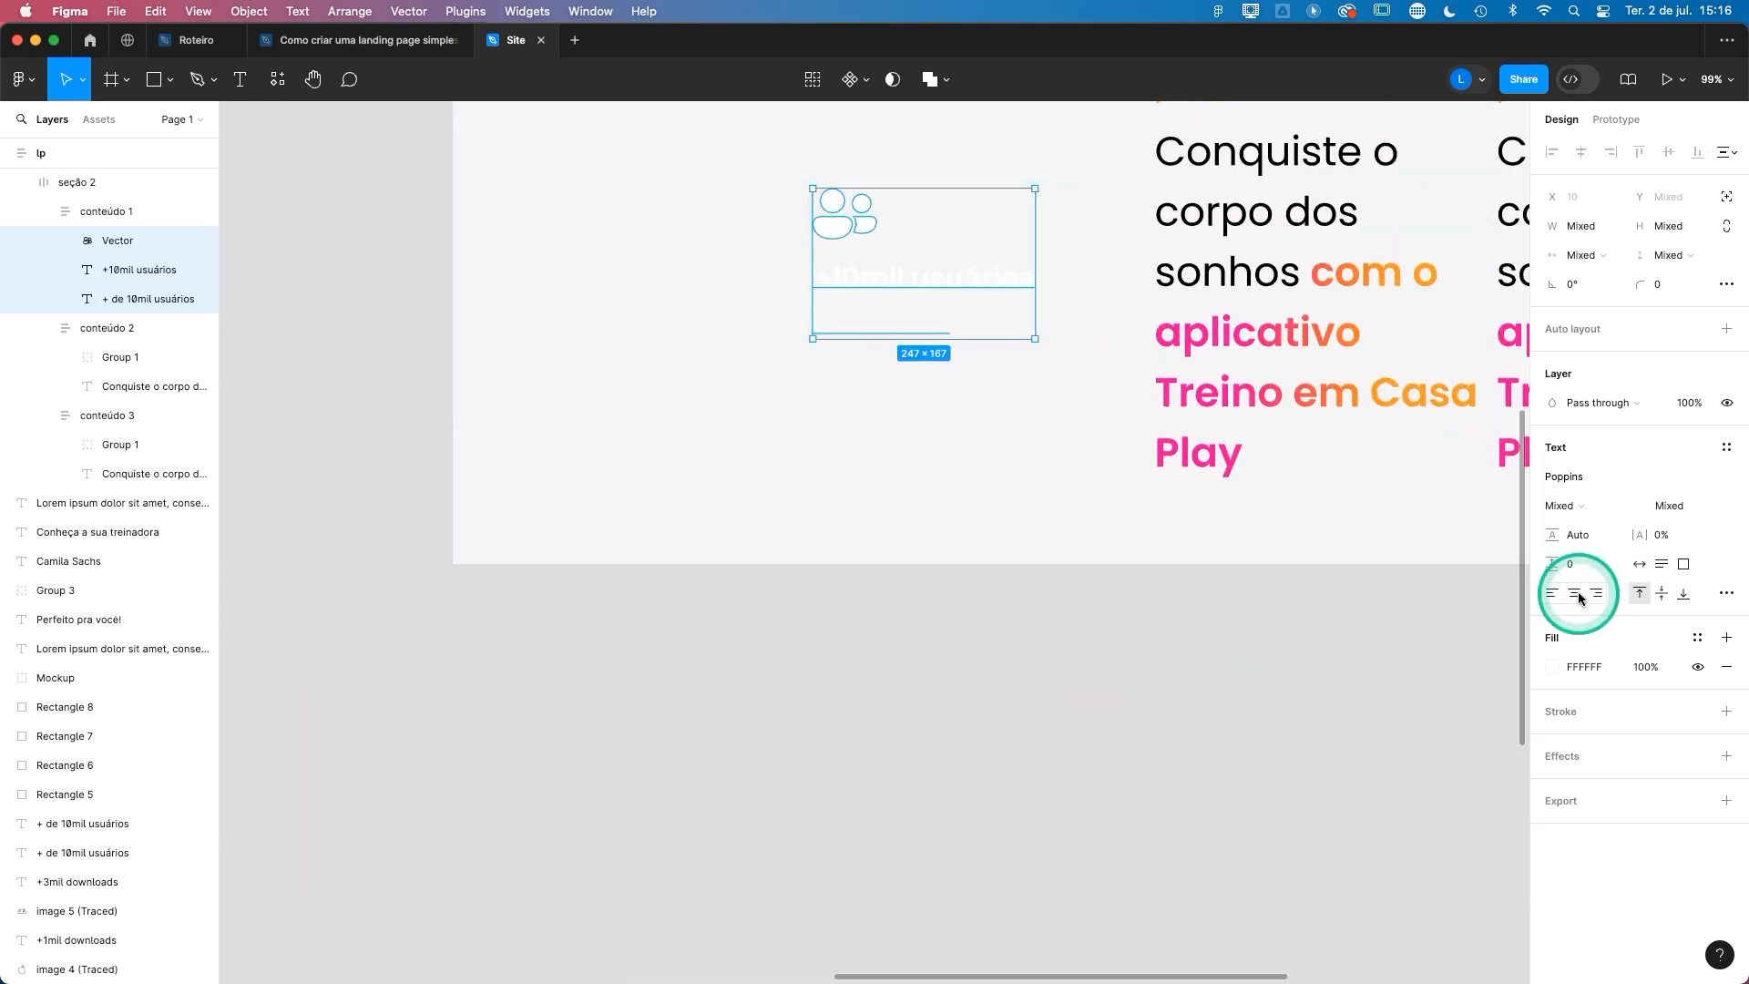
{"action": "left_click", "coordinate": [1577, 595]}
{"action": "left_click", "coordinate": [1102, 611]}
- Set the auto layout alignment of the conteúdo 1 frame in seção 2 to centre
{"action": "double_click", "coordinate": [1053, 240]}
{"action": "scroll", "coordinate": [1221, 394], "scroll_direction": "up", "scroll_amount": 2}
{"action": "scroll", "coordinate": [1221, 394], "scroll_direction": "right", "scroll_amount": 2}
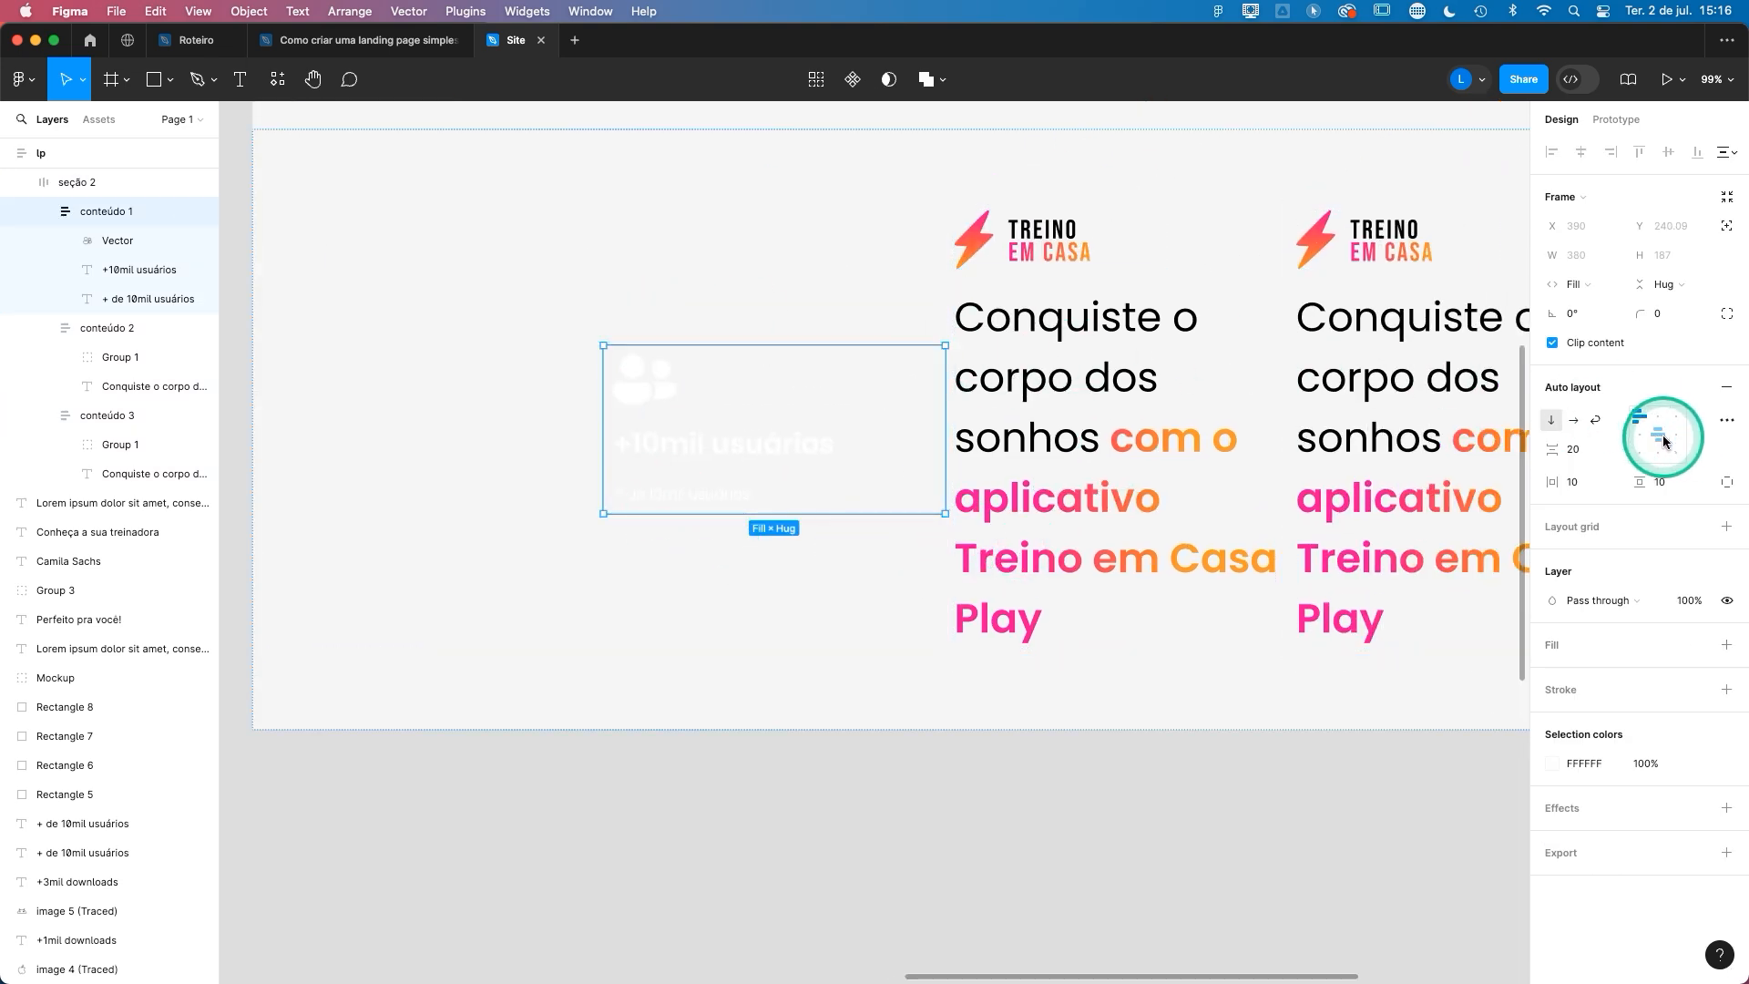
{"action": "scroll", "coordinate": [719, 605], "scroll_direction": "down", "scroll_amount": 5}
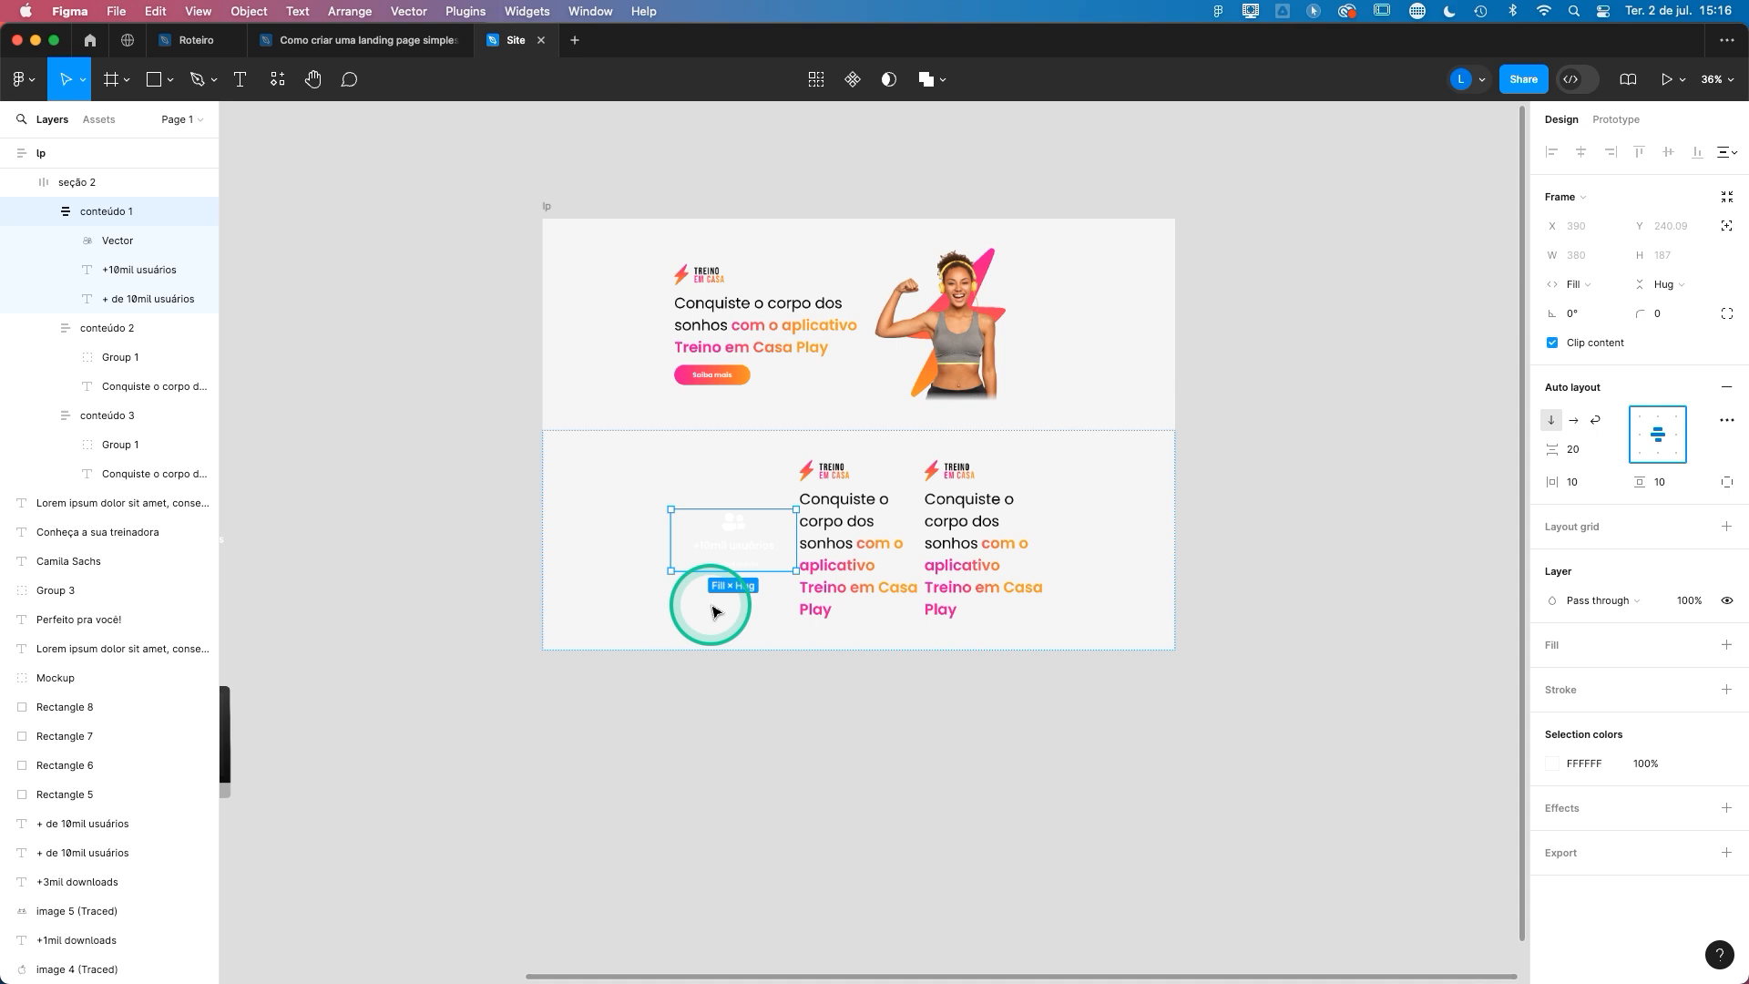
- Delete the remaining headline frames, conteúdo 2 and conteúdo 3, from seção 2
{"action": "key", "text": "Tab"}
{"action": "left_click", "coordinate": [1007, 534], "text": "shift"}
{"action": "key", "text": "Delete"}
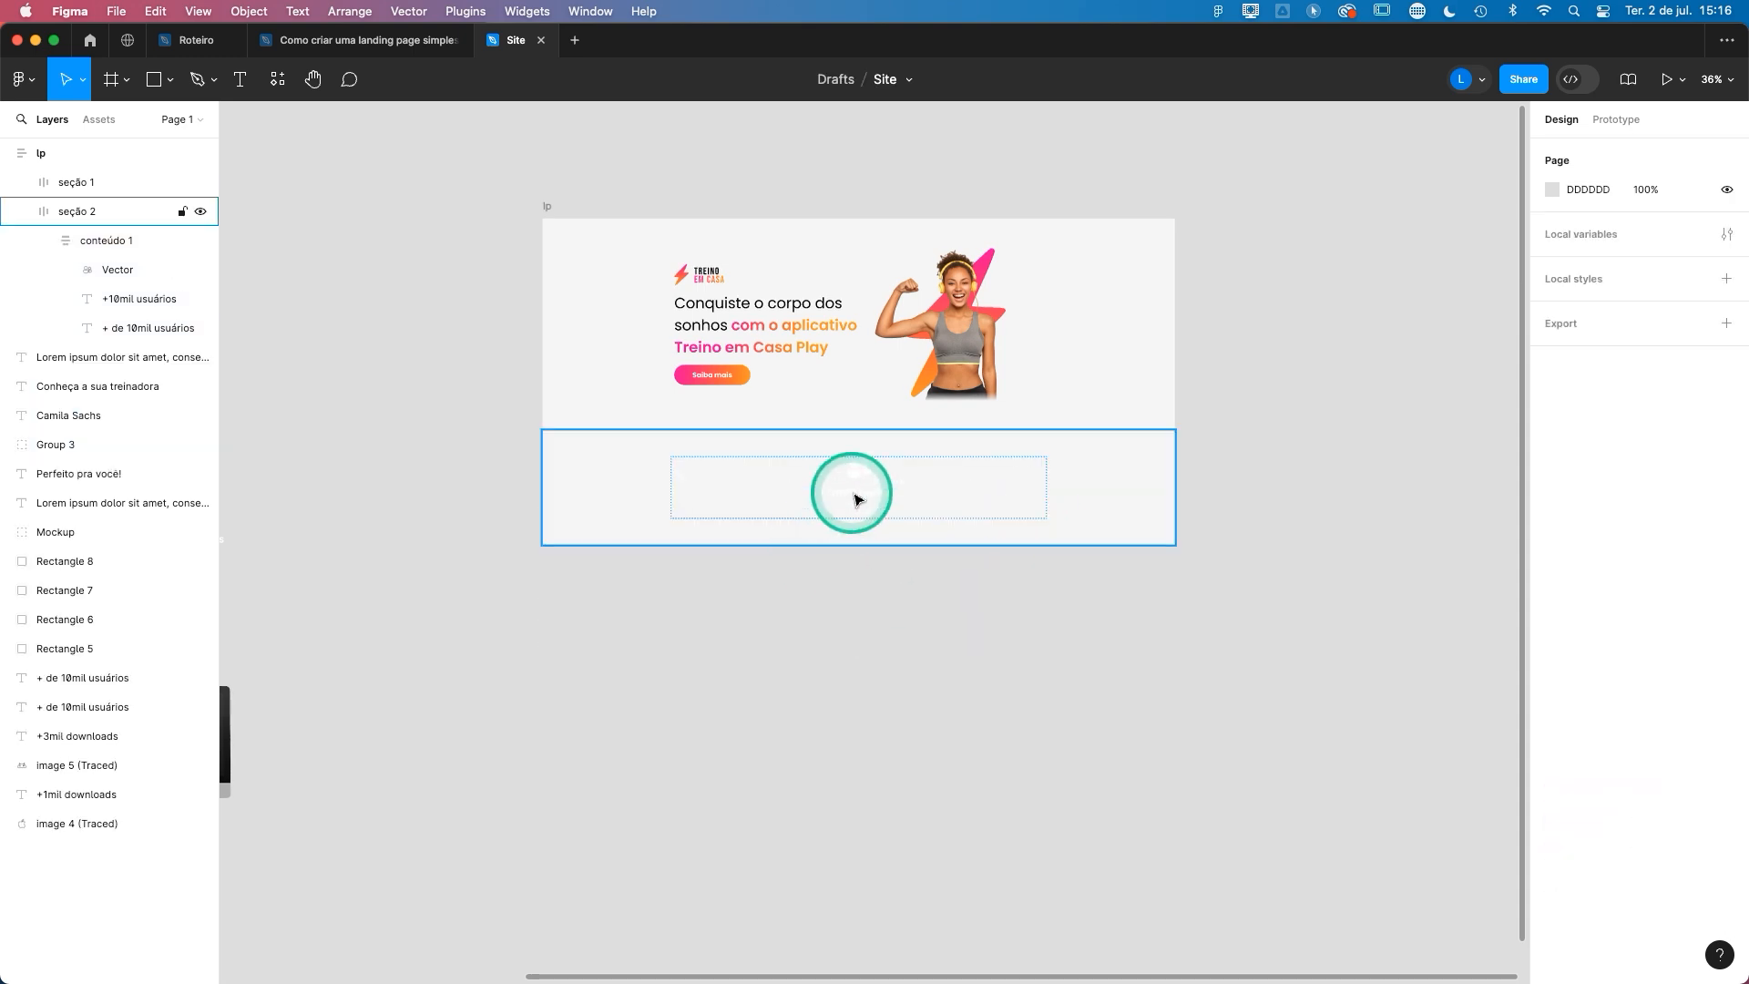
- Duplicate the centred users statistic frame twice to fill seção 2 with three equal columns
{"action": "left_click", "coordinate": [855, 492]}
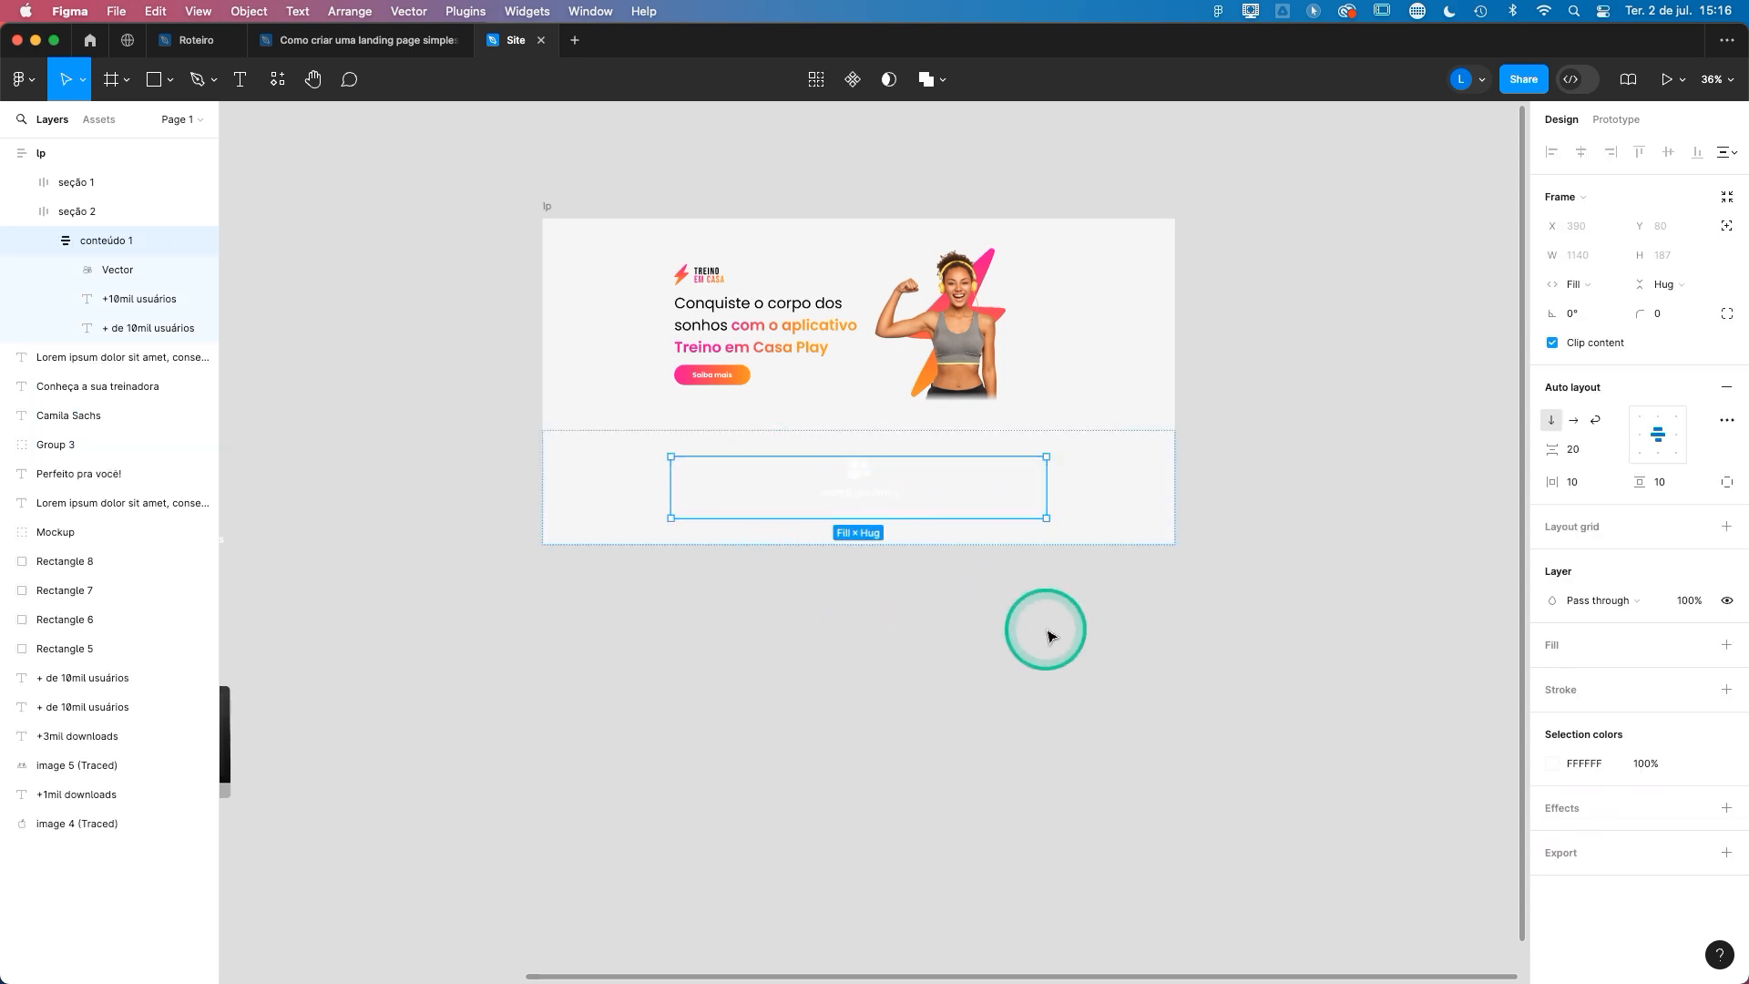
{"action": "key", "text": "super+d"}
{"action": "key", "text": "super+d"}
{"action": "scroll", "coordinate": [890, 484], "scroll_direction": "up", "scroll_amount": 5}
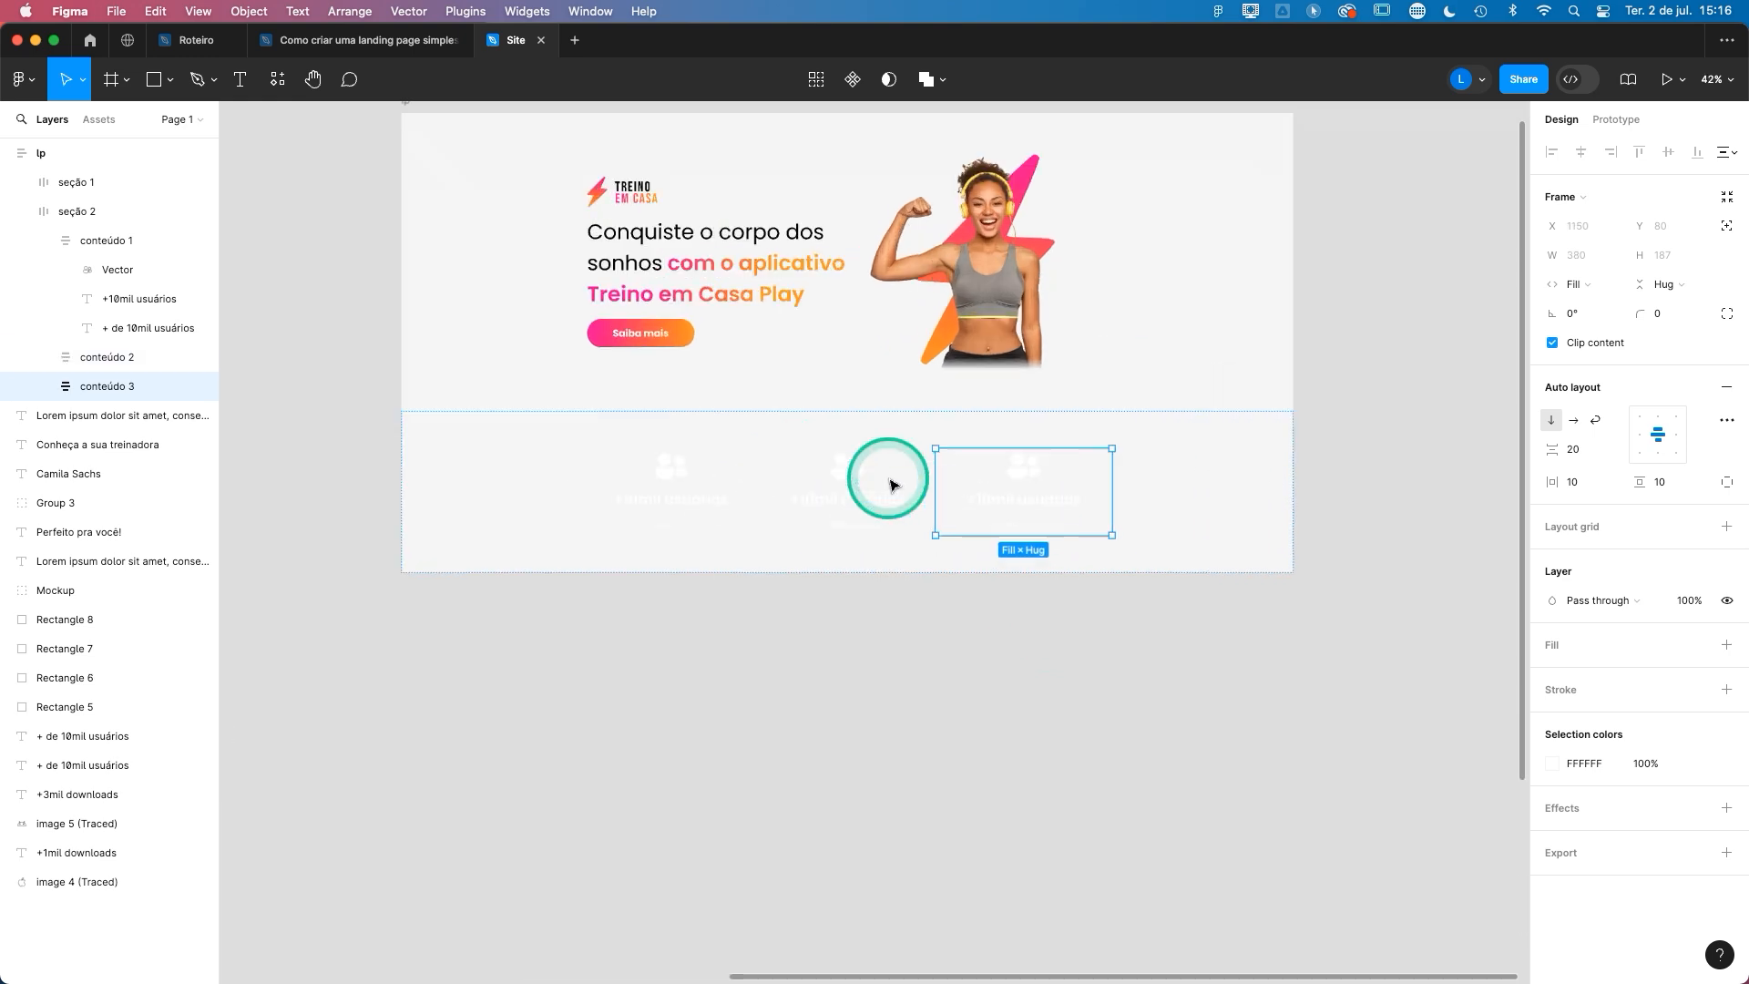
- Give seção 2 a linear gradient fill from pink FF0099 to orange FF9901
{"action": "scroll", "coordinate": [891, 484], "scroll_direction": "down", "scroll_amount": 8}
{"action": "key", "text": "Escape"}
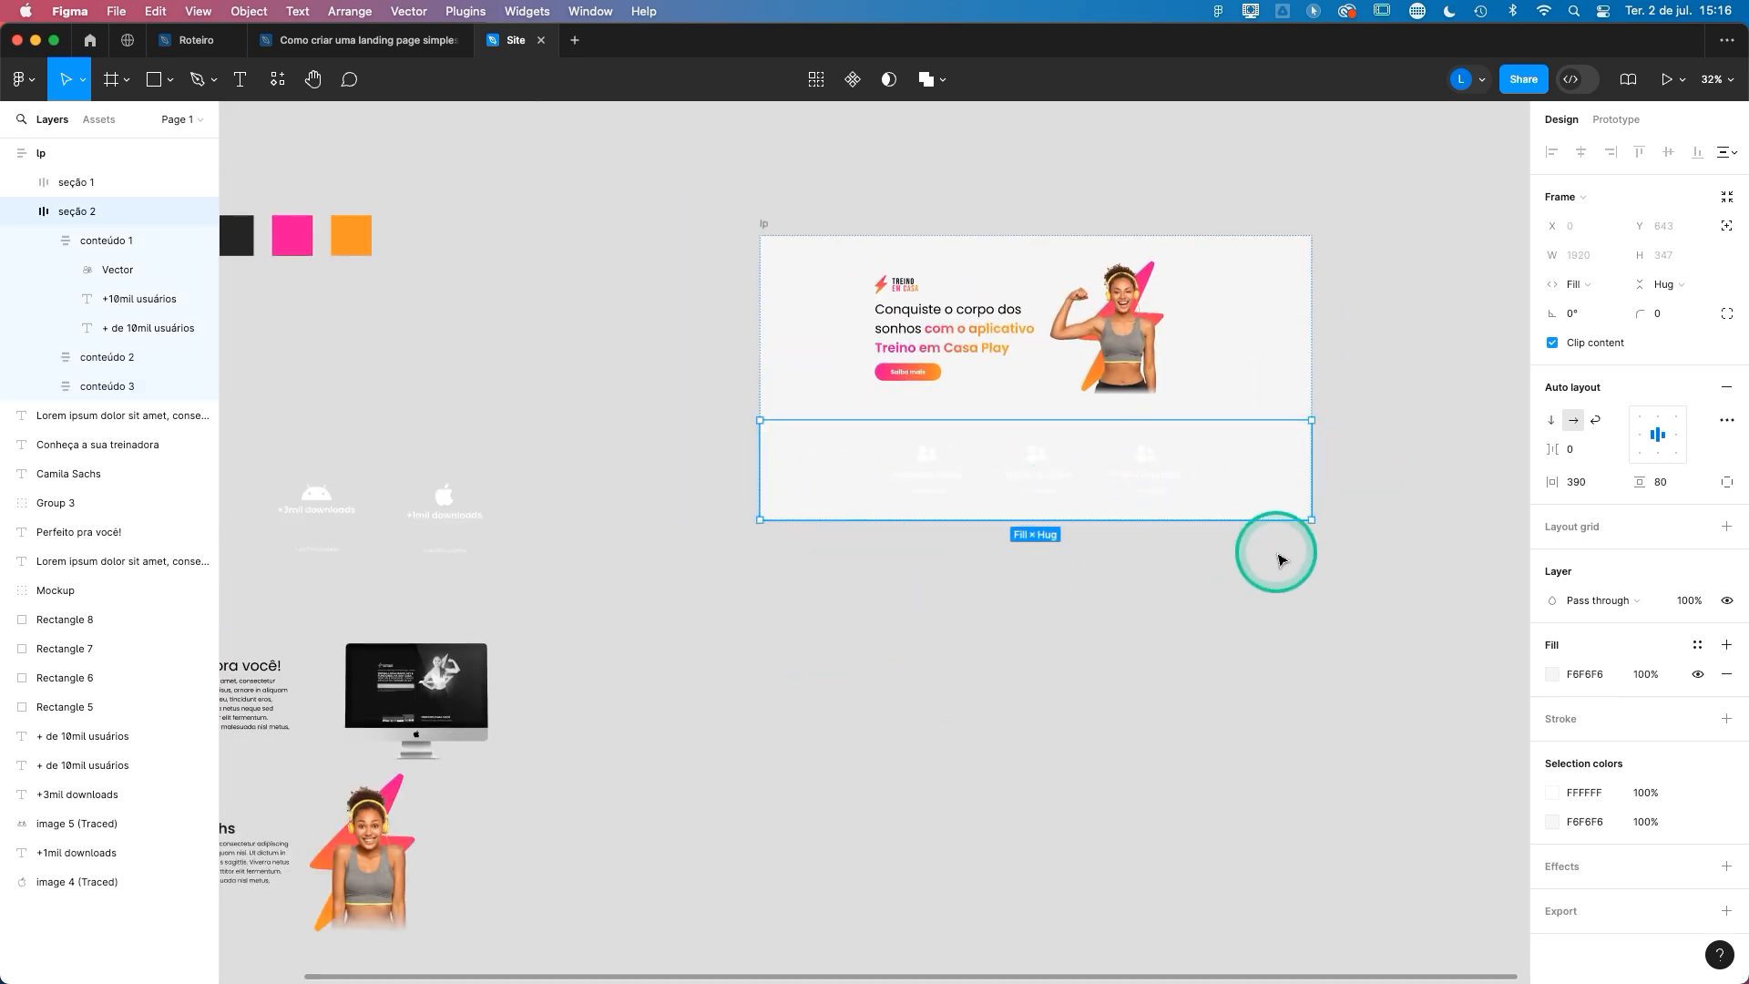
{"action": "left_click", "coordinate": [1553, 677]}
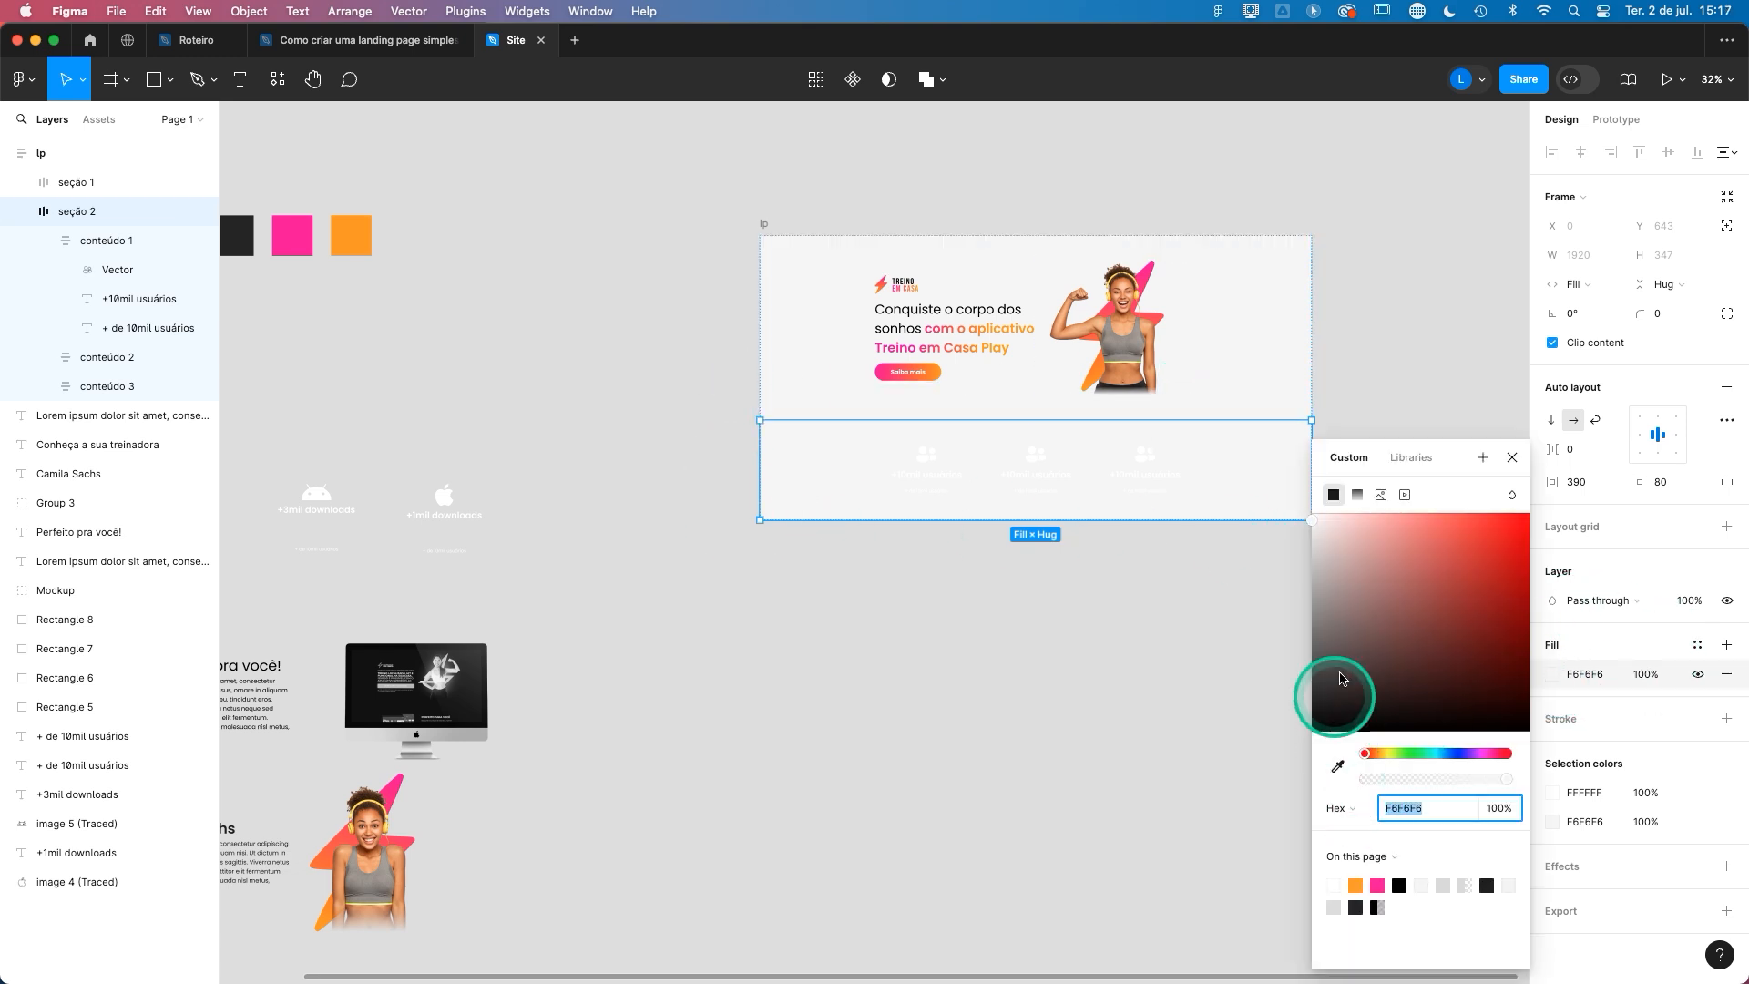
{"action": "left_click", "coordinate": [1358, 500]}
{"action": "left_click", "coordinate": [1388, 667]}
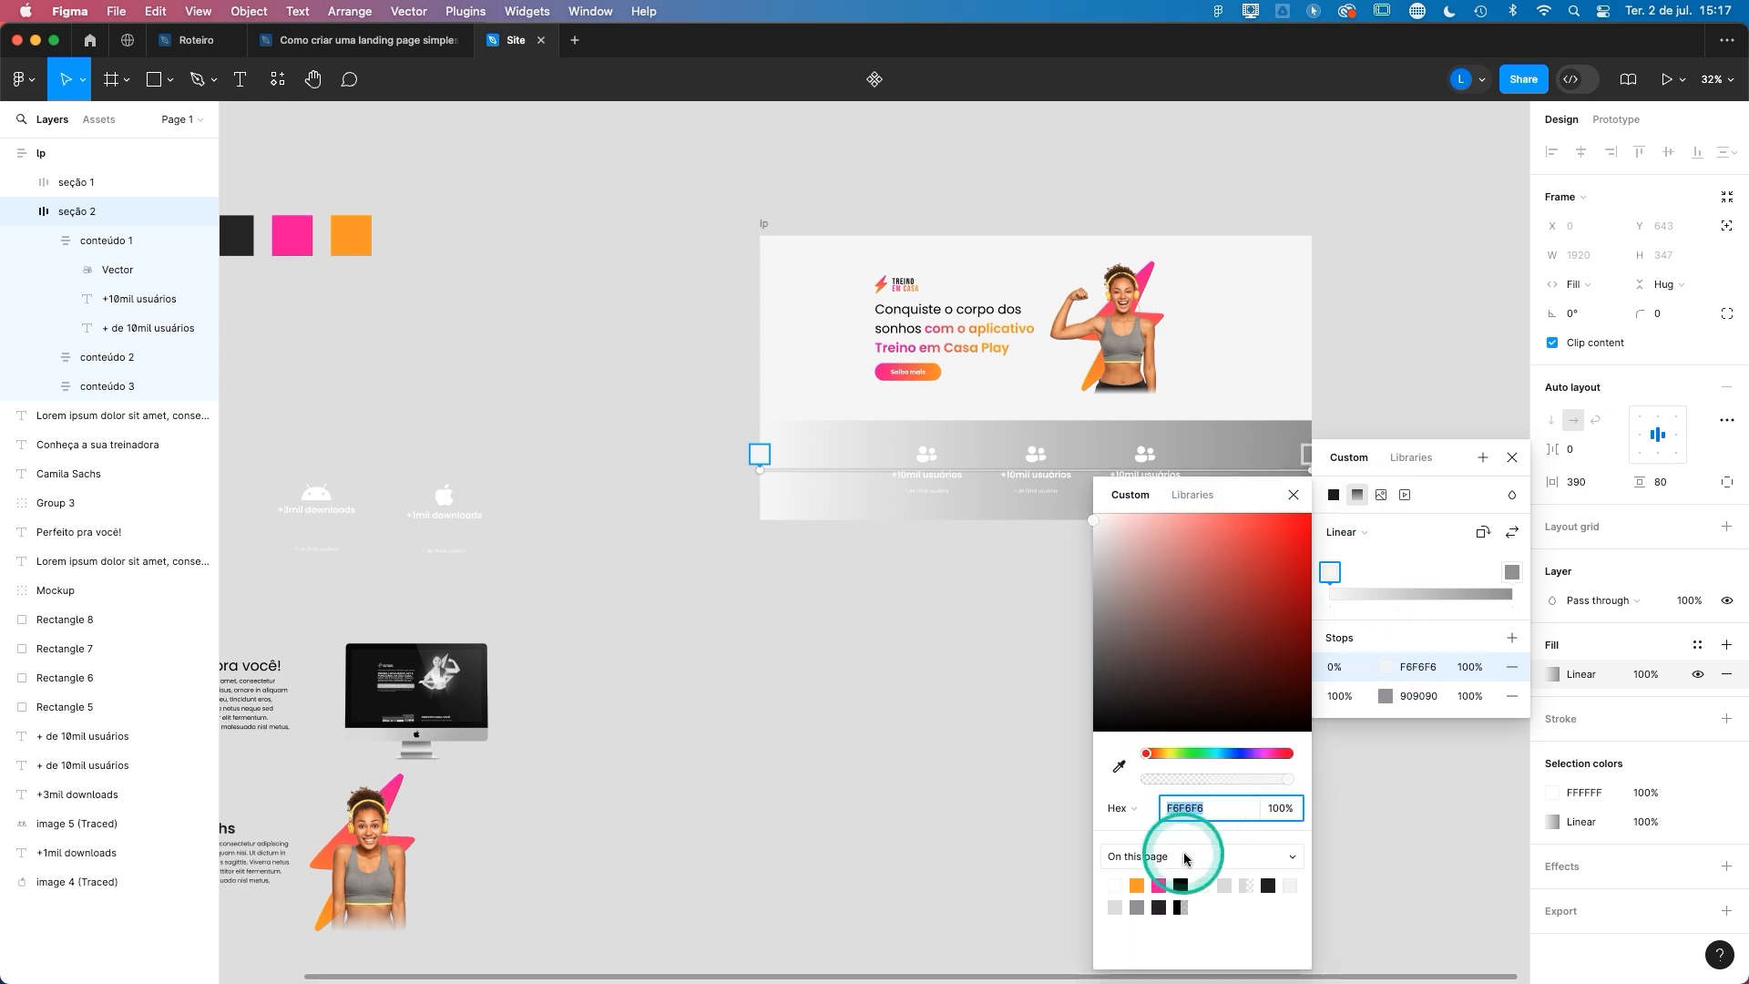
{"action": "left_click", "coordinate": [1159, 885]}
{"action": "left_click", "coordinate": [1385, 696]}
{"action": "left_click", "coordinate": [1162, 885]}
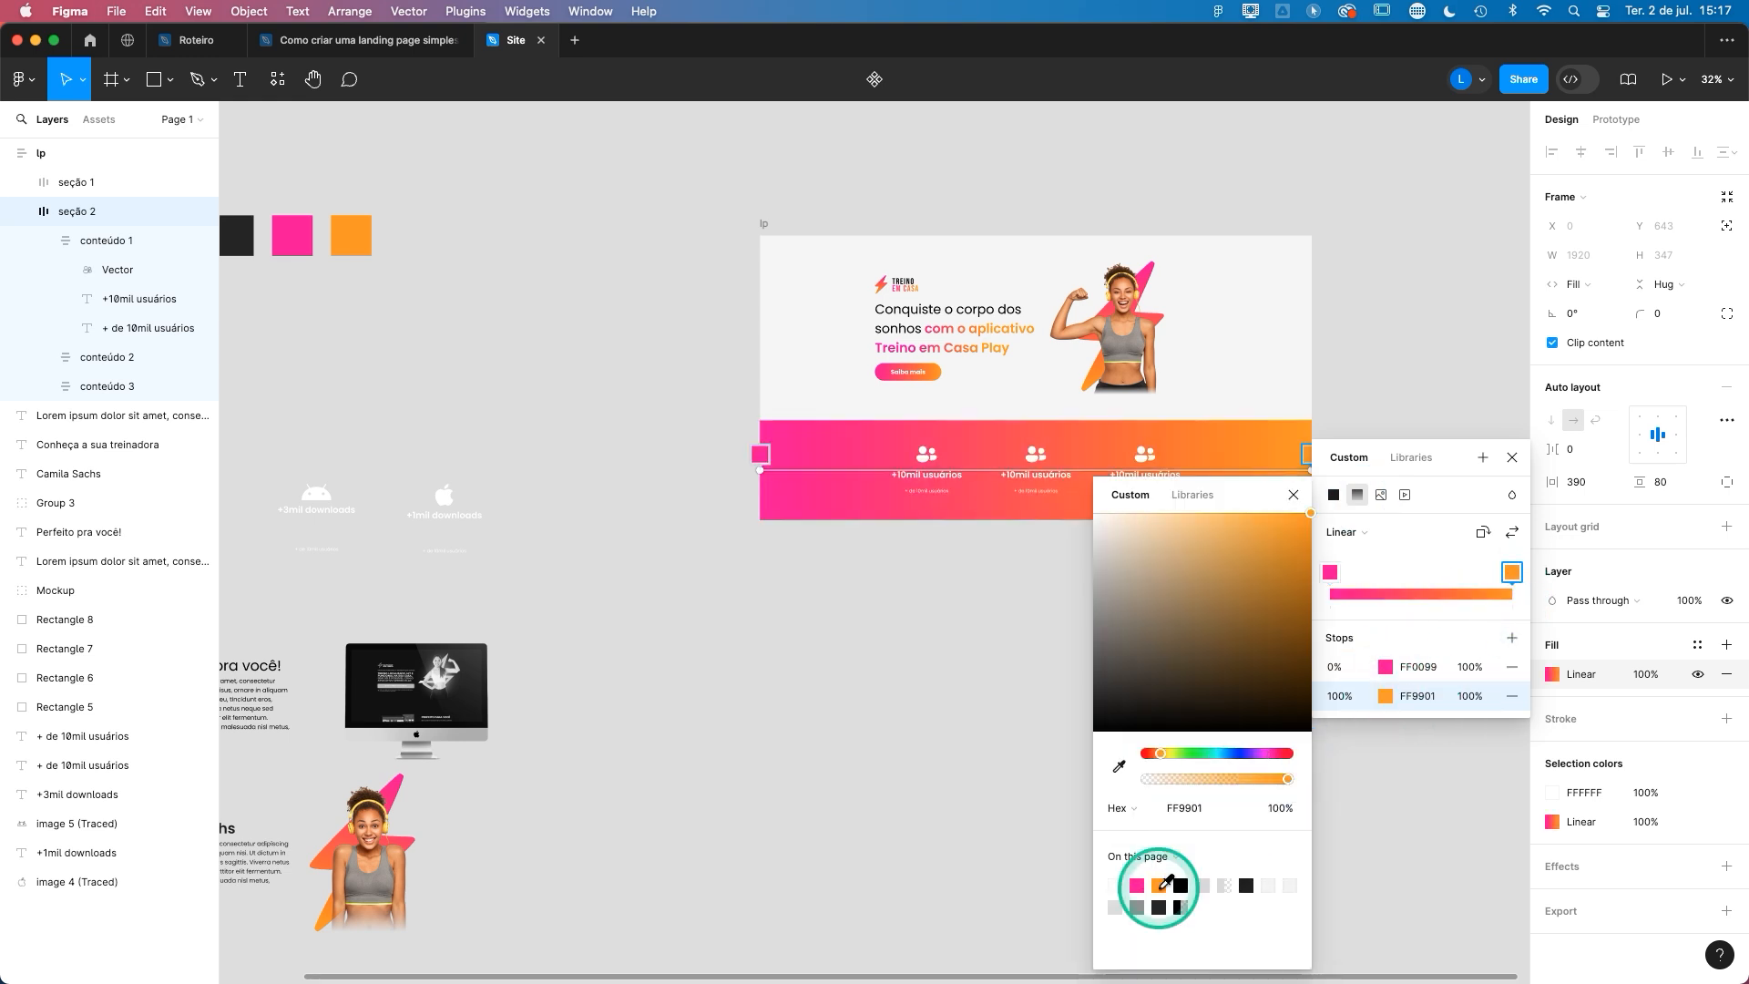
{"action": "left_click", "coordinate": [1513, 459]}
- Move the Android icon, "+3mil downloads" and its caption to the empty canvas just below seção 2
{"action": "scroll", "coordinate": [1125, 522], "scroll_direction": "up", "scroll_amount": 2}
{"action": "left_click_drag", "start_coordinate": [976, 574], "coordinate": [1157, 552]}
{"action": "left_click_drag", "start_coordinate": [322, 363], "coordinate": [354, 552]}
{"action": "left_click_drag", "start_coordinate": [332, 502], "coordinate": [1243, 560]}
- Delete the copied users content from conteúdo 2 and conteúdo 3 in seção 2, and move the Android icon and its texts into conteúdo 2
{"action": "scroll", "coordinate": [1241, 556], "scroll_direction": "up", "scroll_amount": 5}
{"action": "double_click", "coordinate": [1195, 386]}
{"action": "double_click", "coordinate": [1192, 382]}
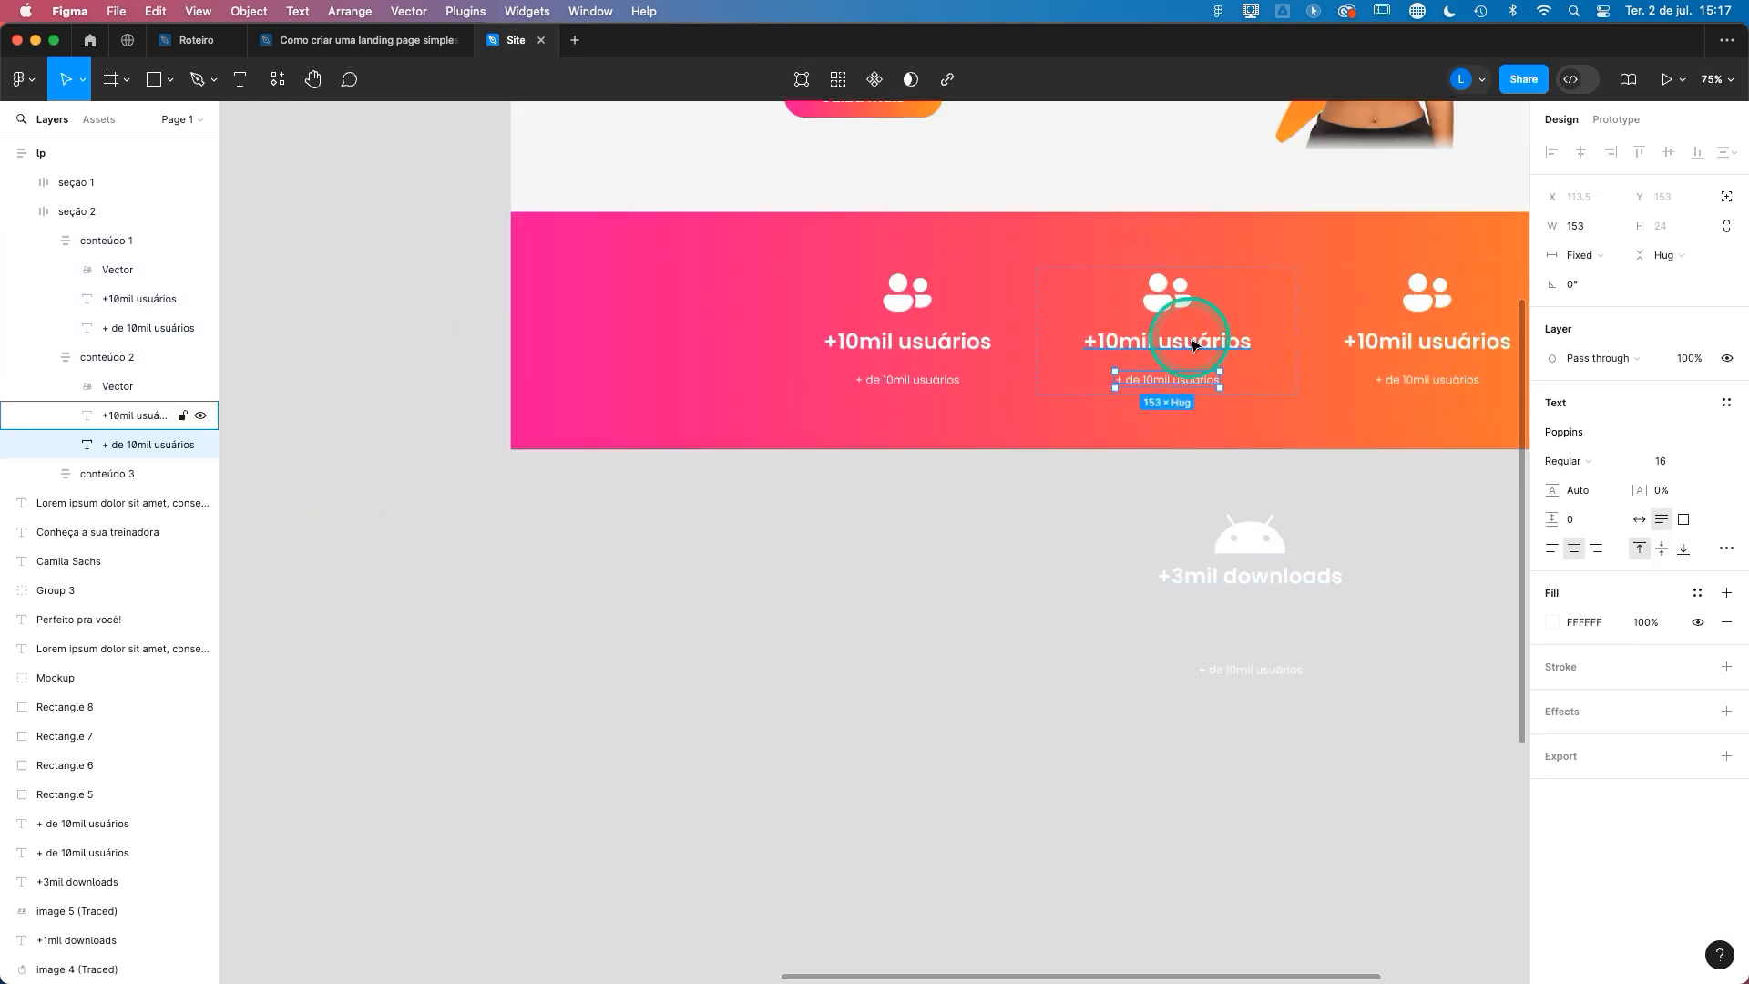
{"action": "left_click", "coordinate": [1192, 342], "text": "shift"}
{"action": "left_click", "coordinate": [1173, 299], "text": "shift"}
{"action": "left_click_drag", "start_coordinate": [1349, 330], "coordinate": [1423, 290]}
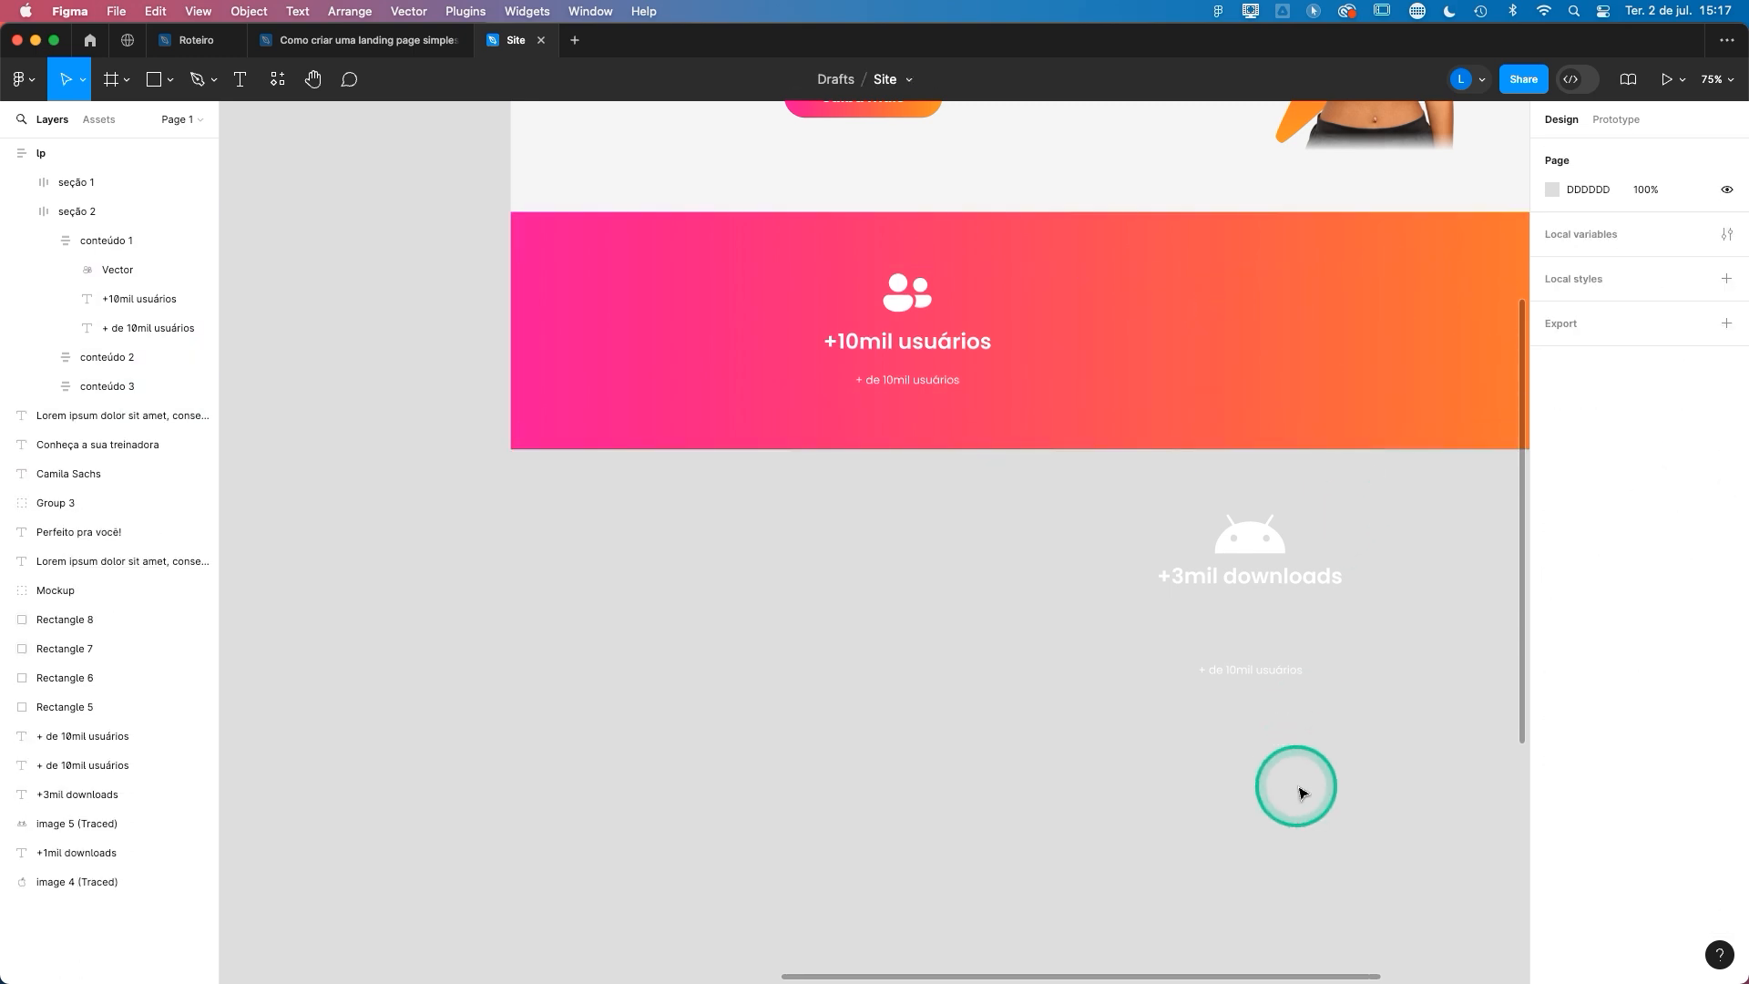
{"action": "left_click_drag", "start_coordinate": [1301, 789], "coordinate": [1199, 511]}
{"action": "left_click_drag", "start_coordinate": [1261, 566], "coordinate": [1176, 330]}
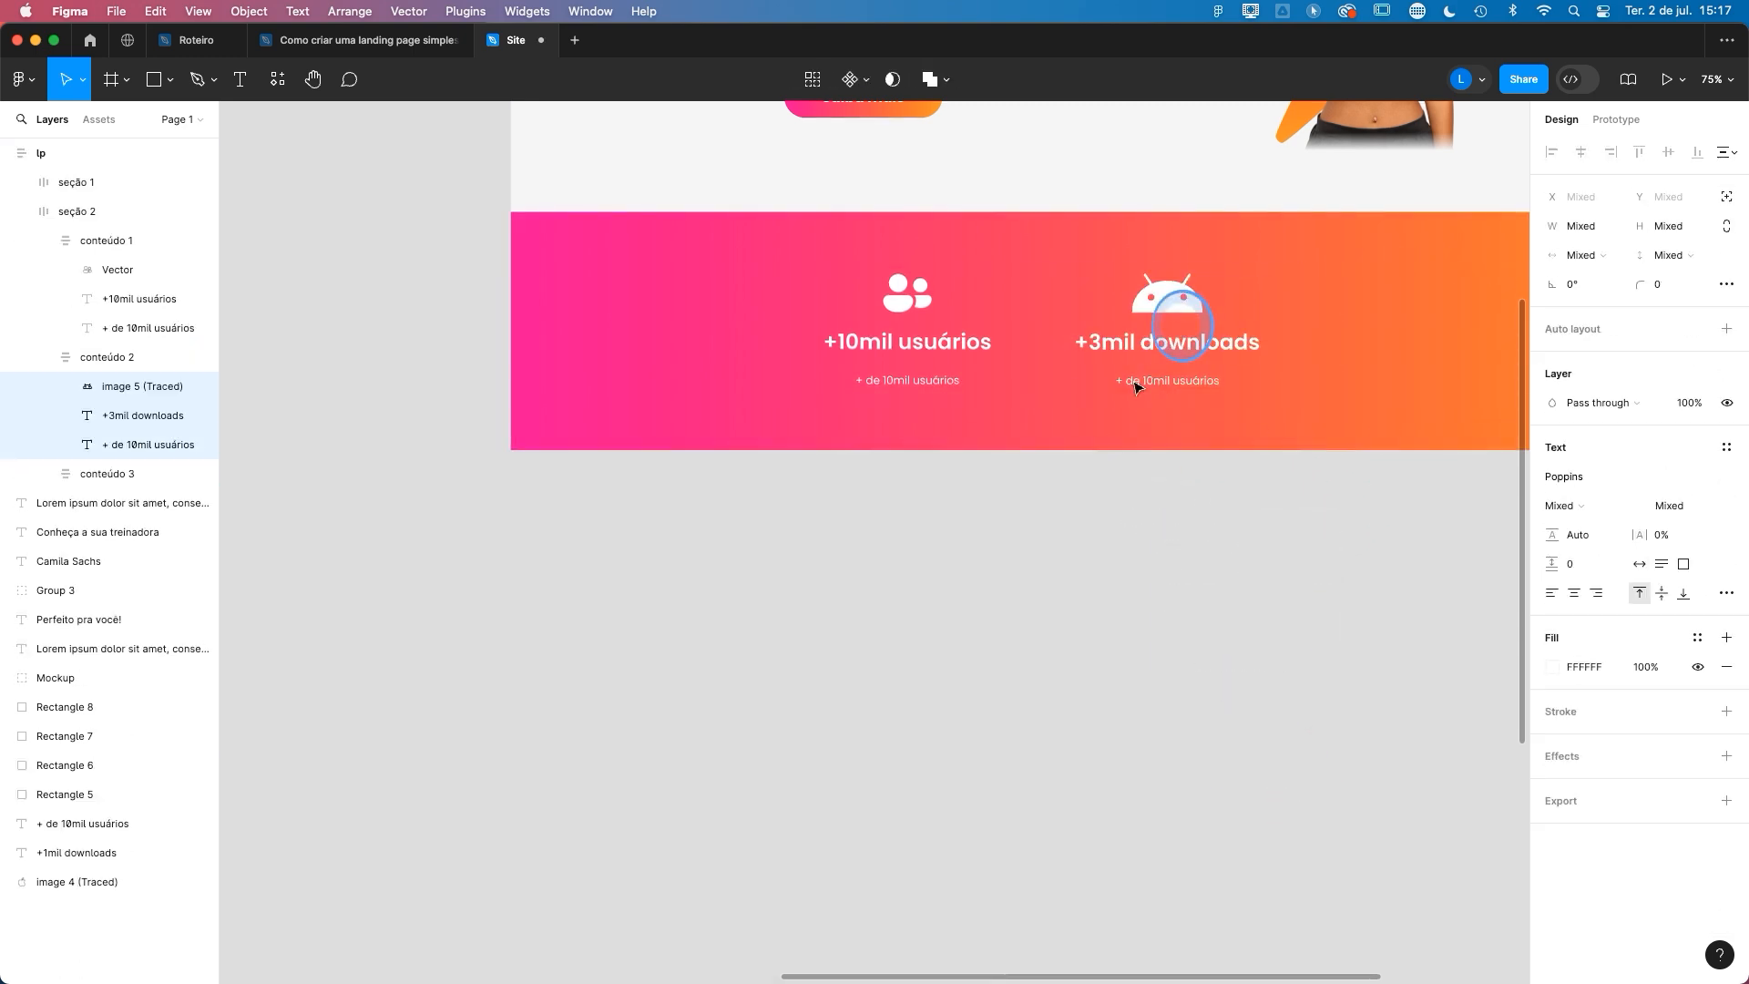
- Move the Apple icon, "+1mil downloads" and "+ de 10mil usuários" texts into the empty conteúdo 3 frame of seção 2
{"action": "left_click_drag", "start_coordinate": [784, 483], "coordinate": [1304, 489]}
{"action": "left_click_drag", "start_coordinate": [547, 576], "coordinate": [322, 361]}
{"action": "left_click_drag", "start_coordinate": [339, 427], "coordinate": [1304, 555]}
{"action": "left_click_drag", "start_coordinate": [1284, 494], "coordinate": [451, 387]}
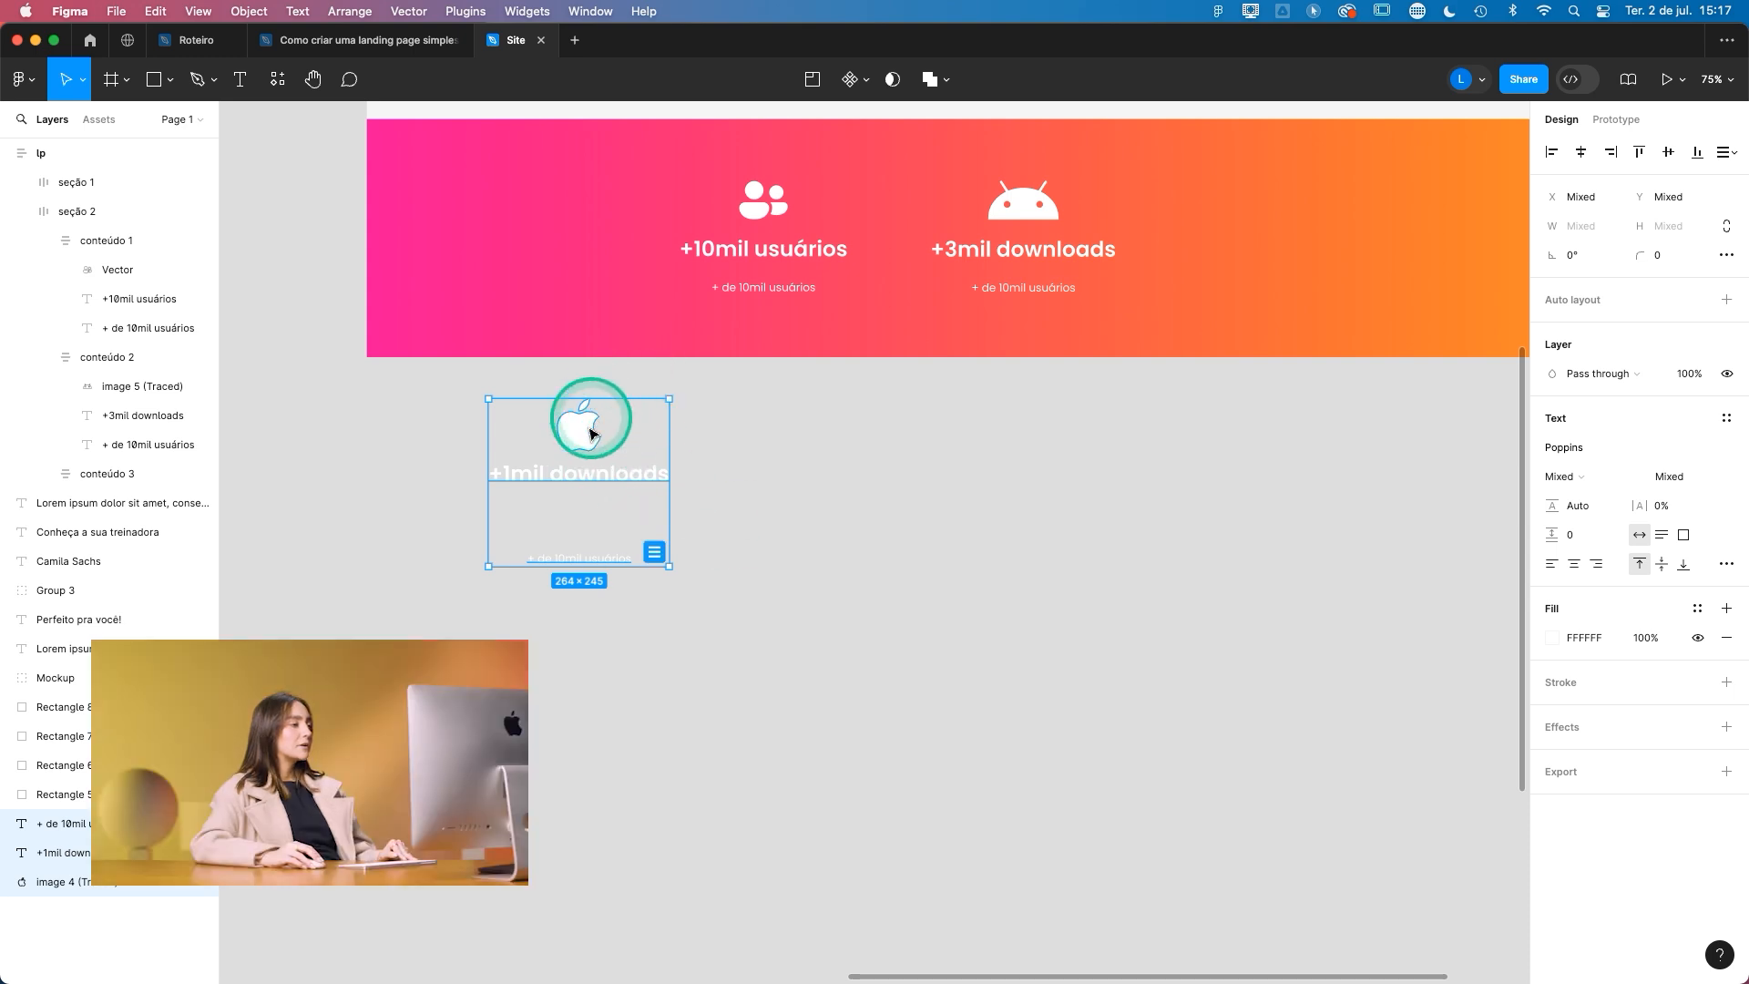
{"action": "left_click_drag", "start_coordinate": [571, 481], "coordinate": [1244, 226]}
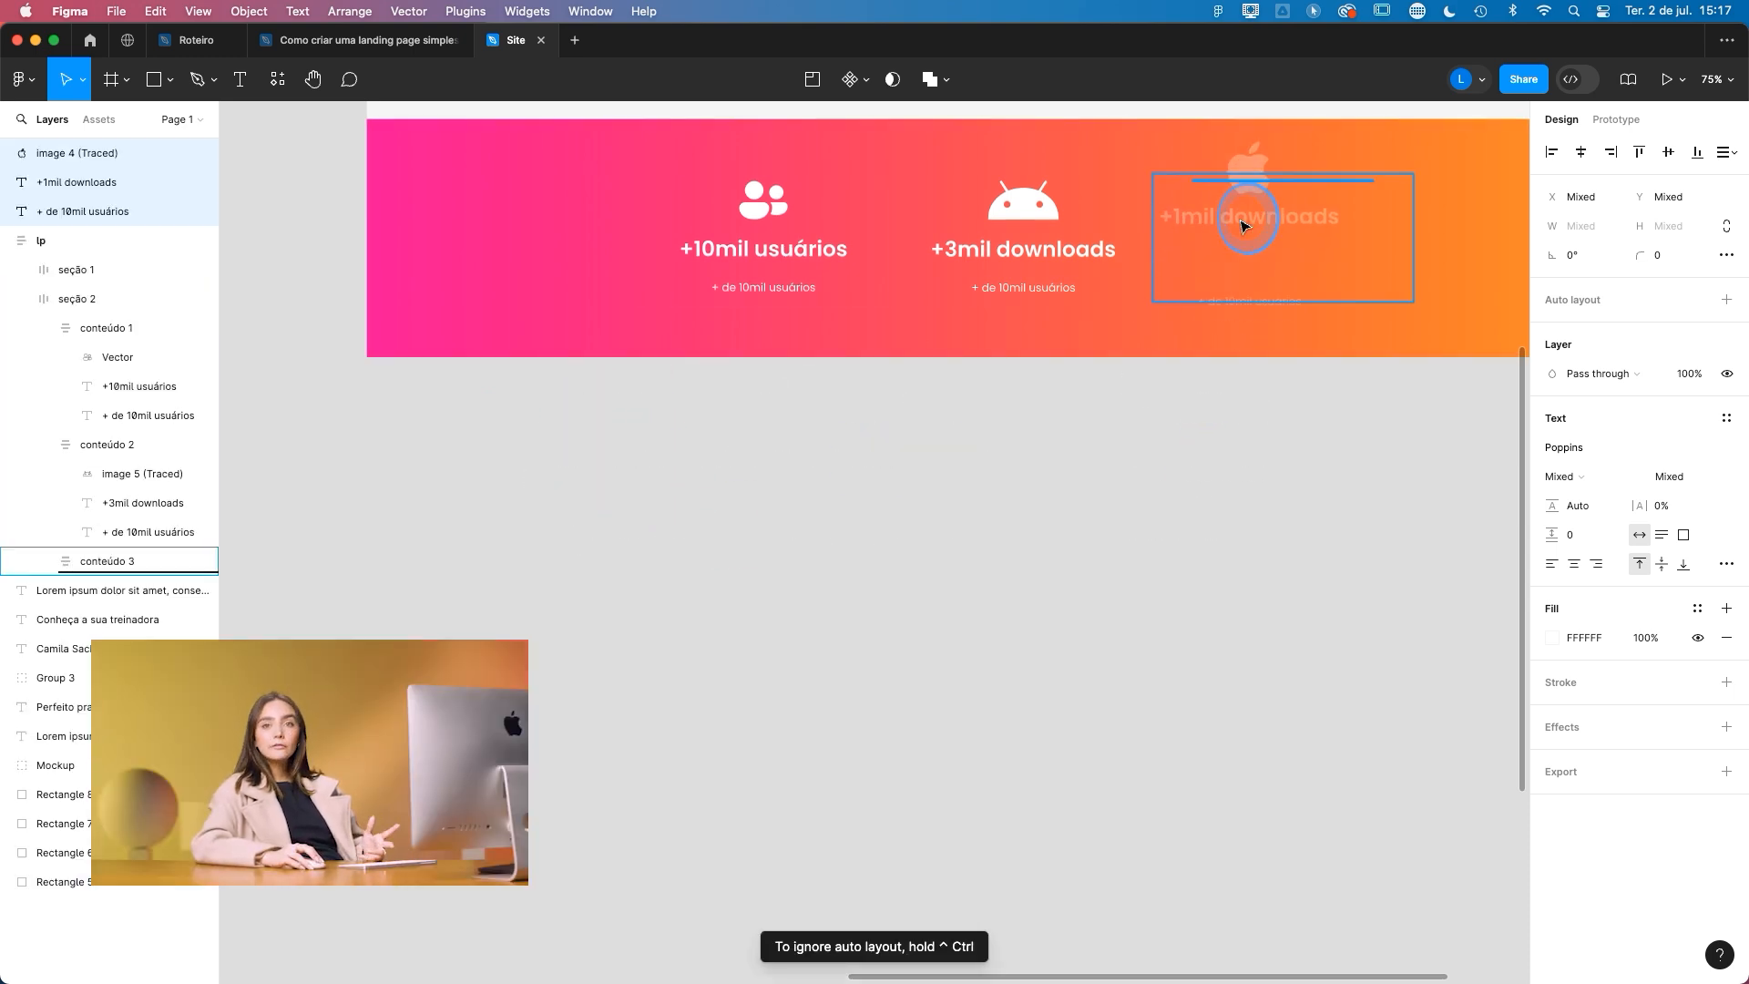
{"action": "left_click_drag", "start_coordinate": [1243, 226], "coordinate": [1244, 233]}
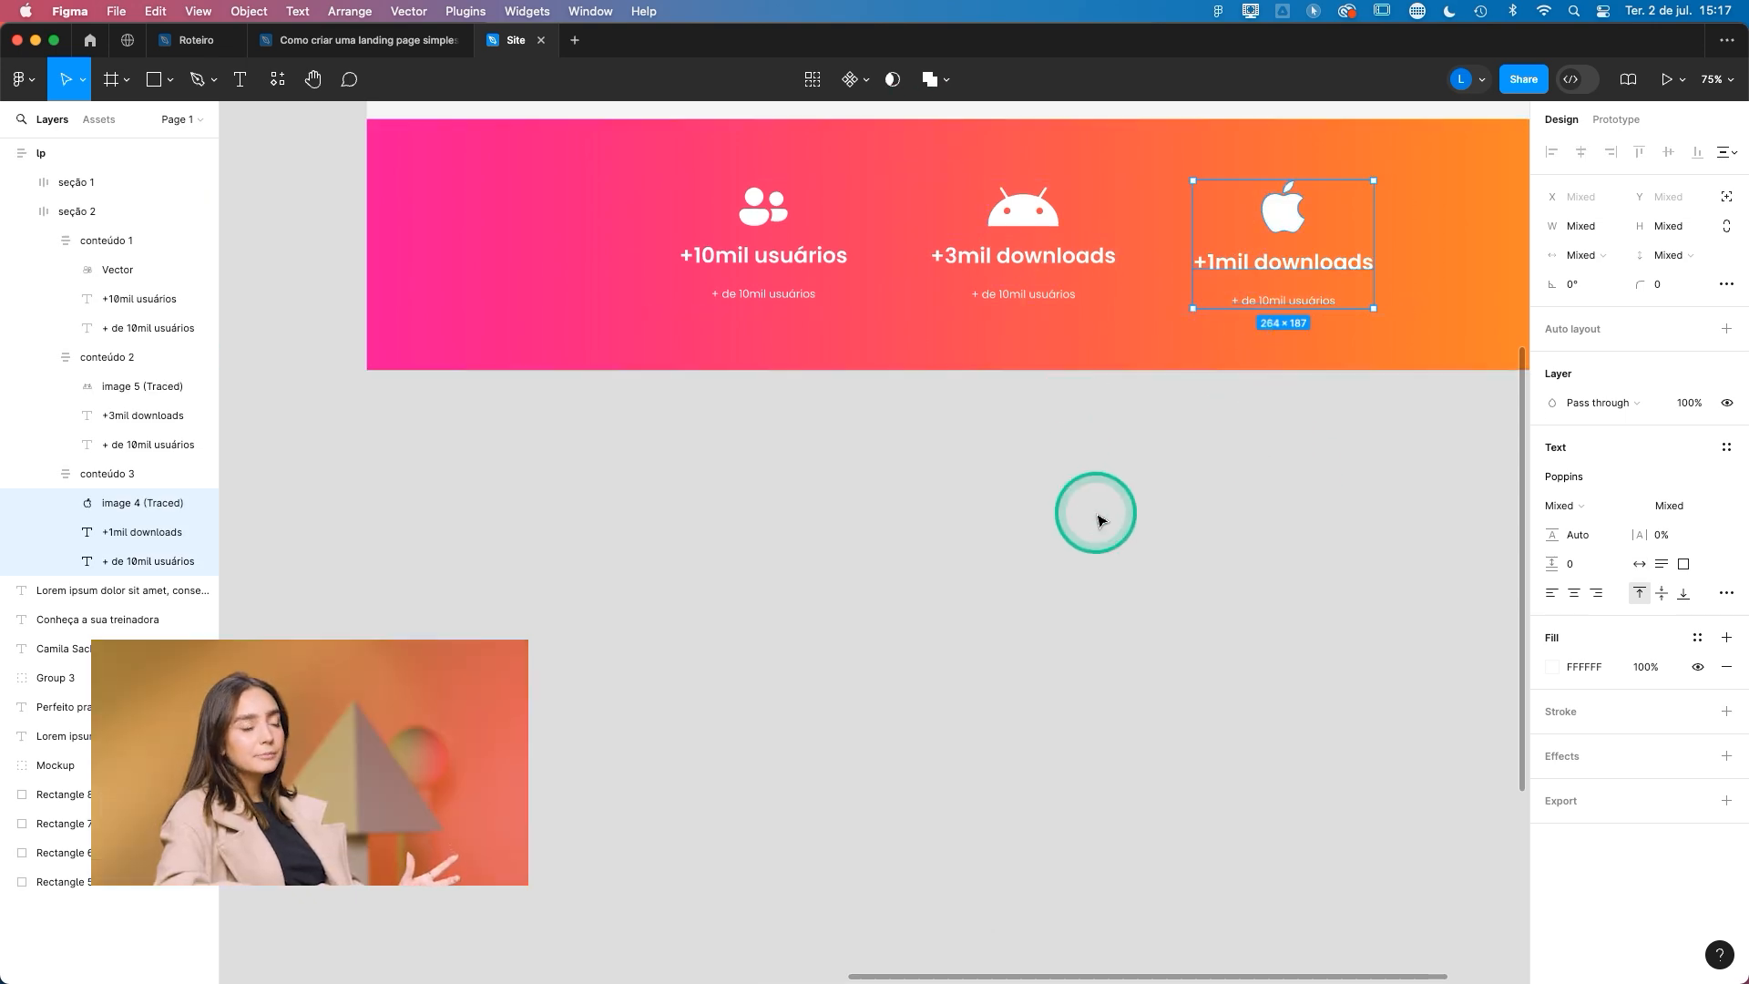
{"action": "left_click", "coordinate": [1100, 521]}
- Duplicate seção 1 and place the copy below seção 2 as the third section
{"action": "scroll", "coordinate": [1100, 516], "scroll_direction": "up", "scroll_amount": 1}
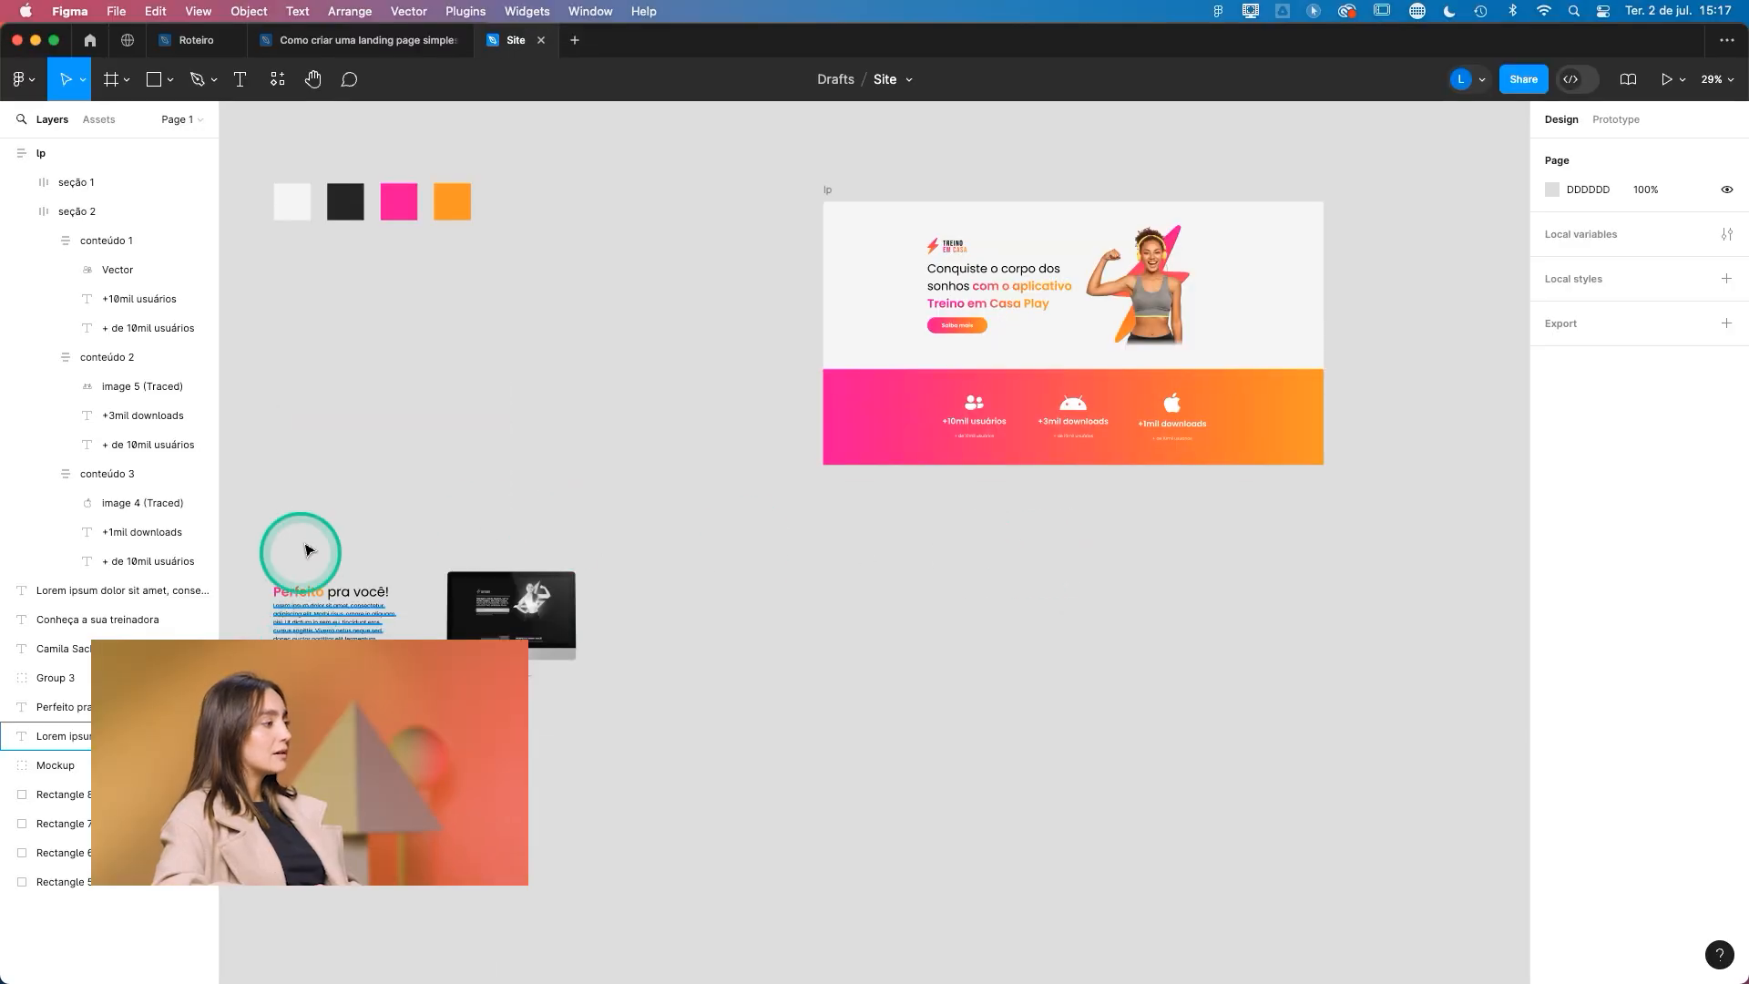
{"action": "left_click", "coordinate": [983, 287]}
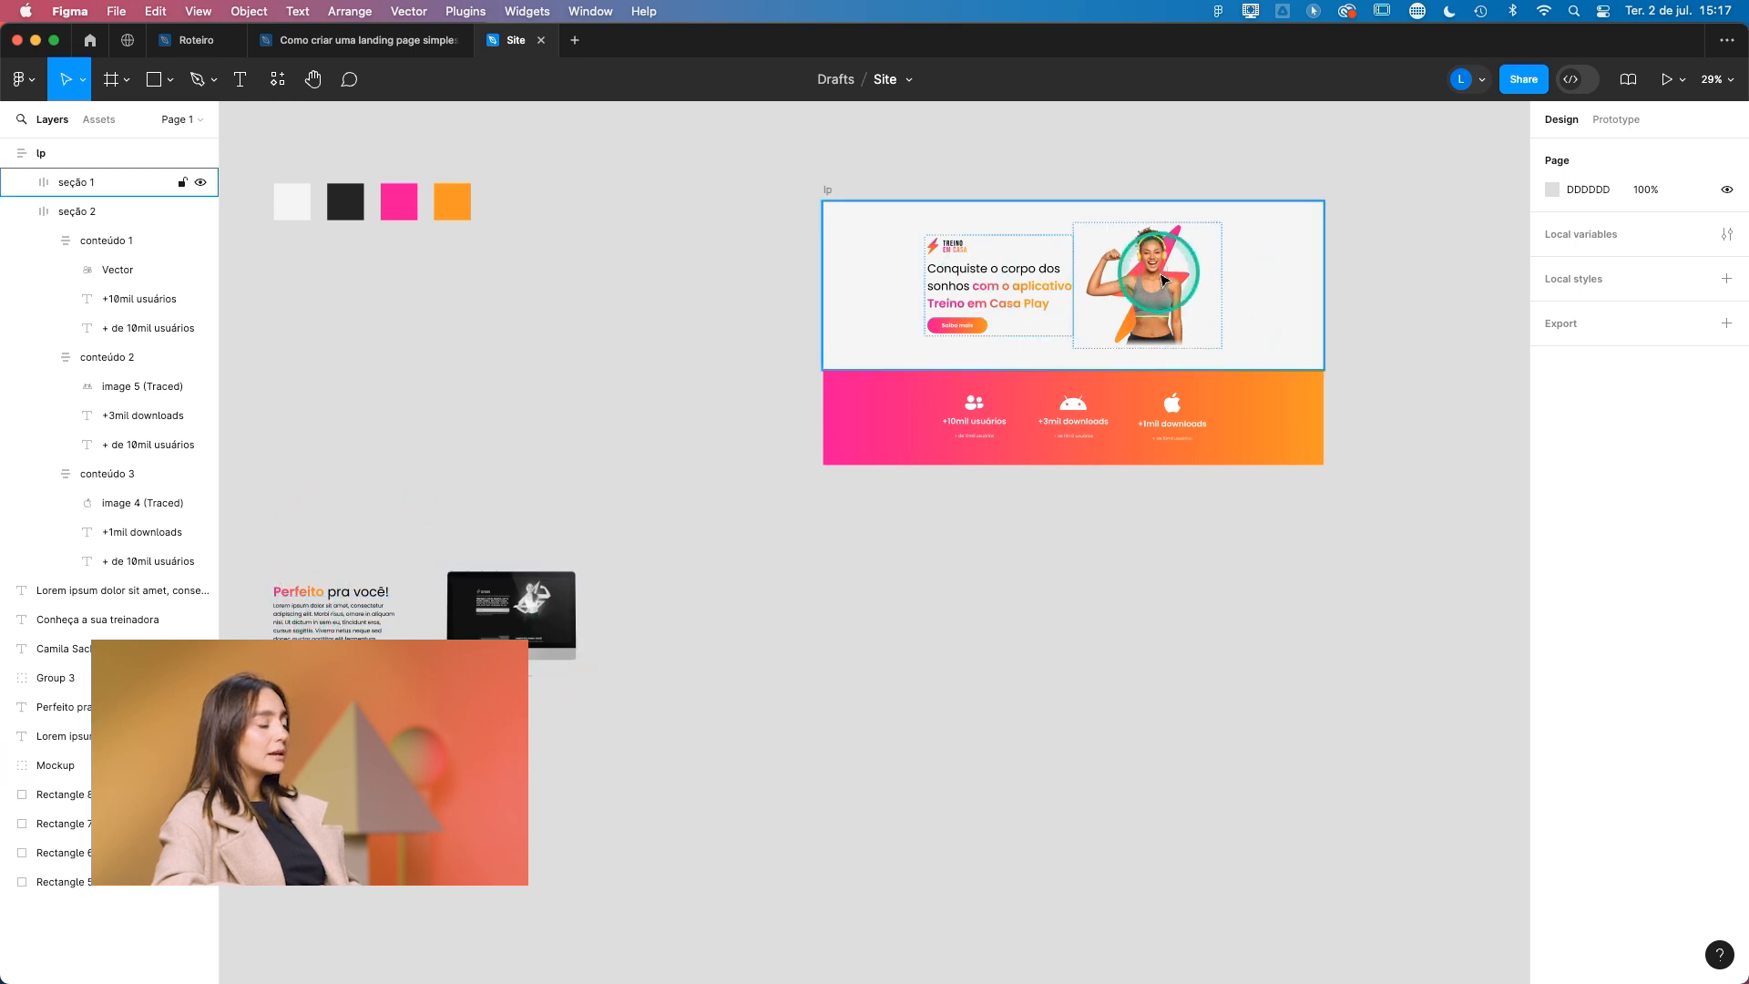
{"action": "left_click", "coordinate": [500, 612]}
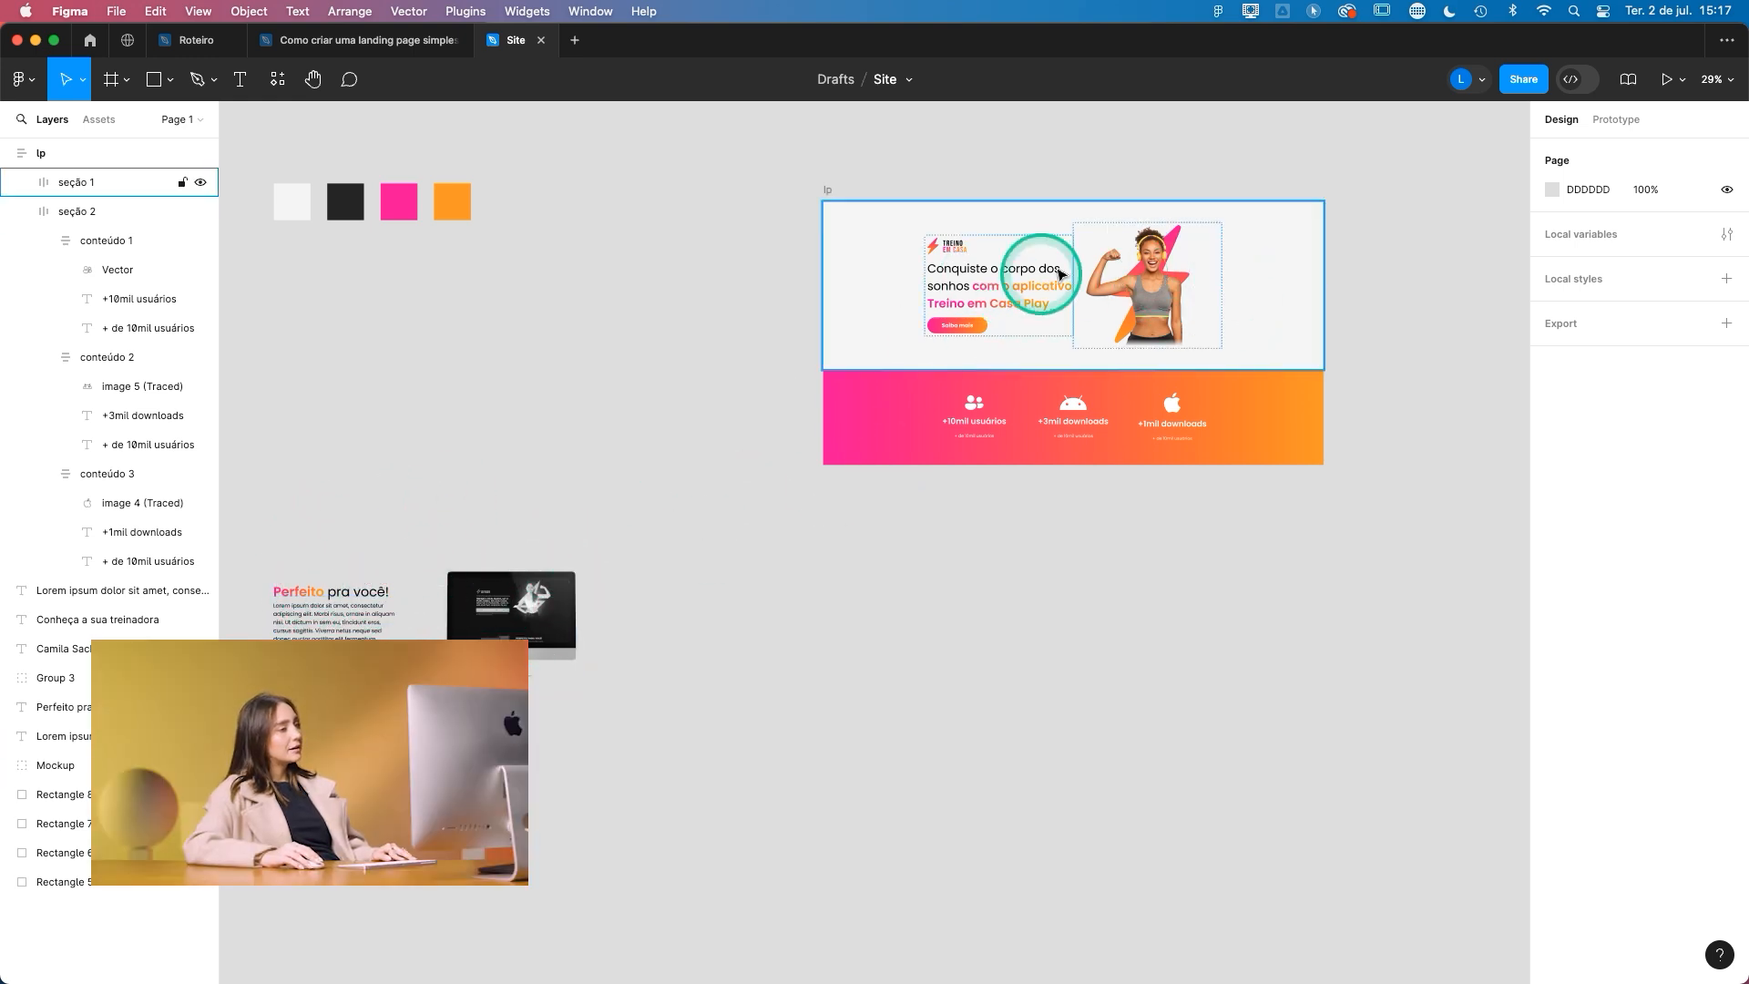
{"action": "left_click", "coordinate": [1244, 262]}
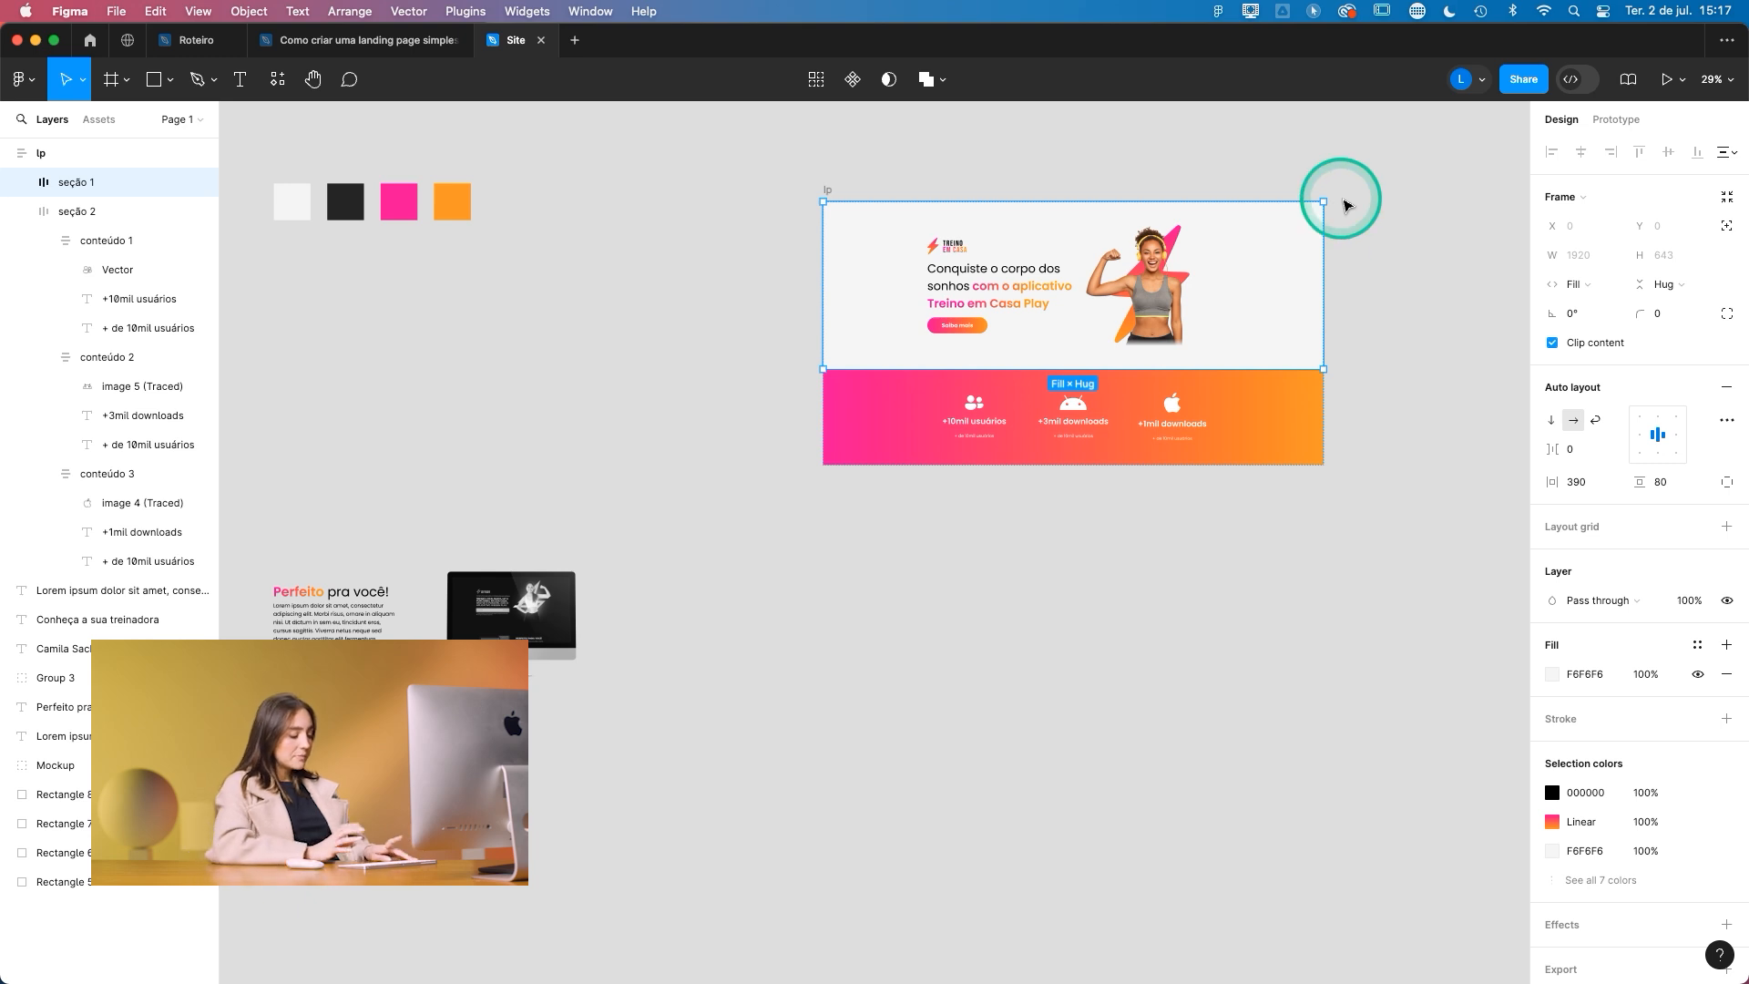
{"action": "key", "text": "super+d"}
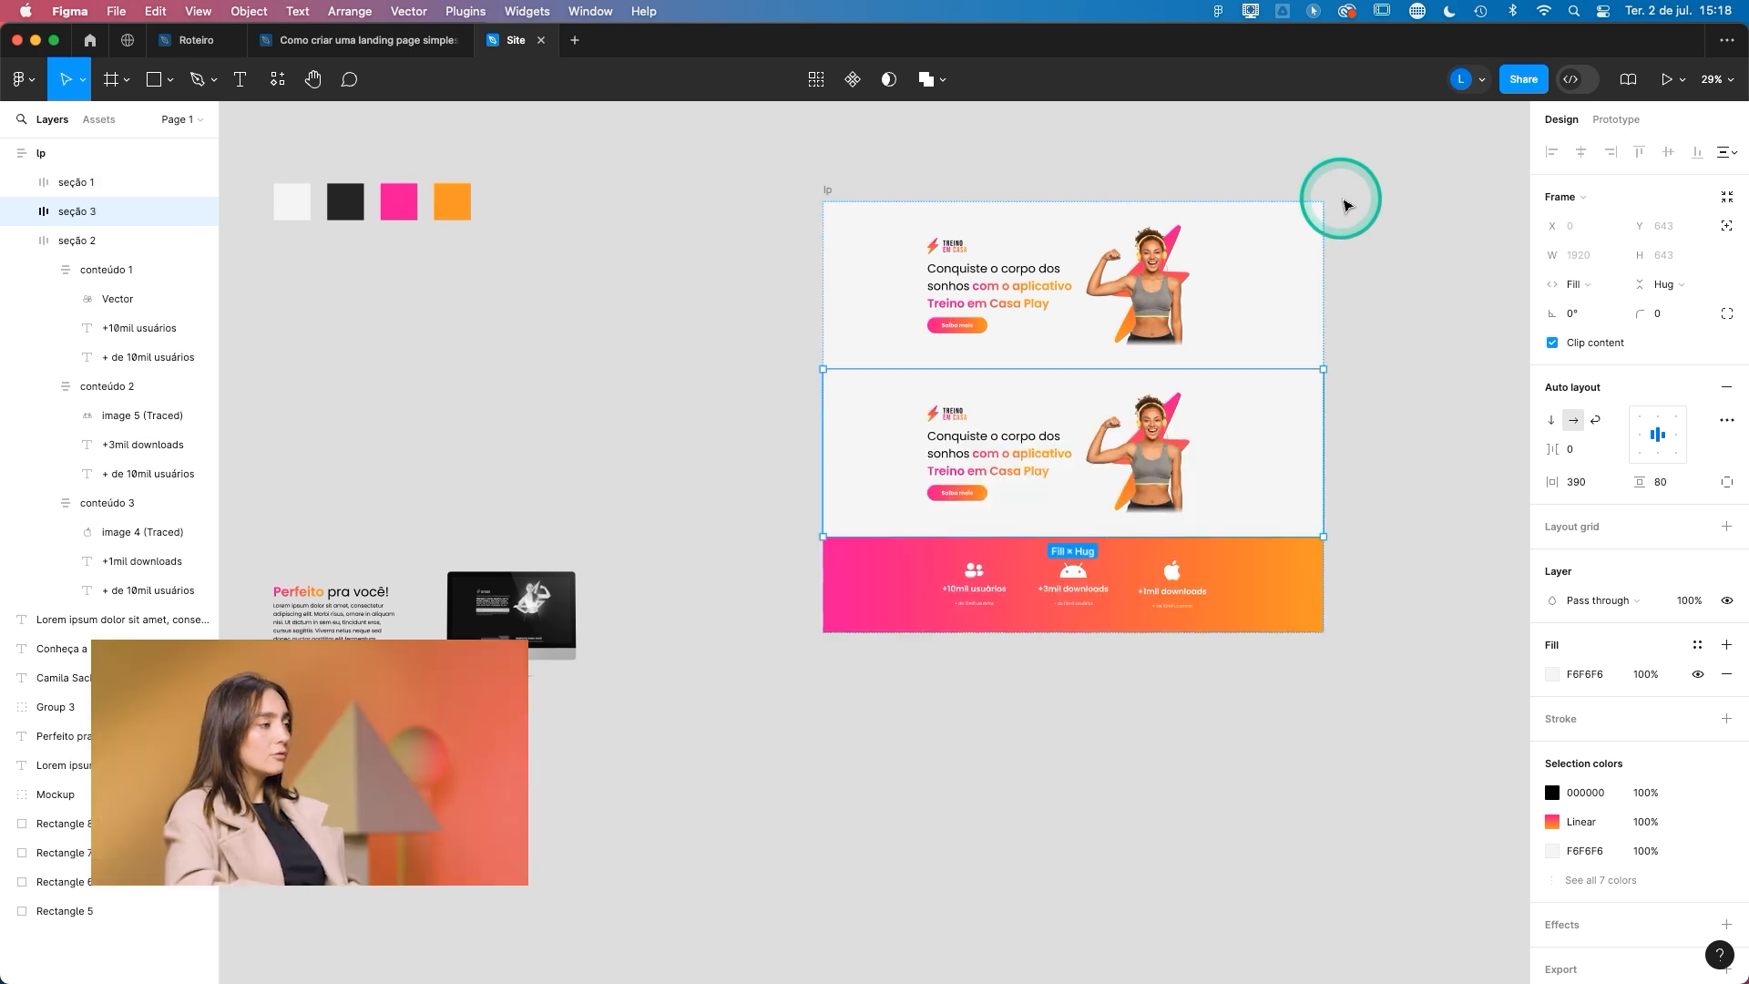
{"action": "key", "text": "Down"}
- Replace the woman image in conteúdo 2 of seção 3 with the computer Mockup group
{"action": "scroll", "coordinate": [1097, 571], "scroll_direction": "up", "scroll_amount": 5, "text": "super"}
{"action": "double_click", "coordinate": [1263, 516]}
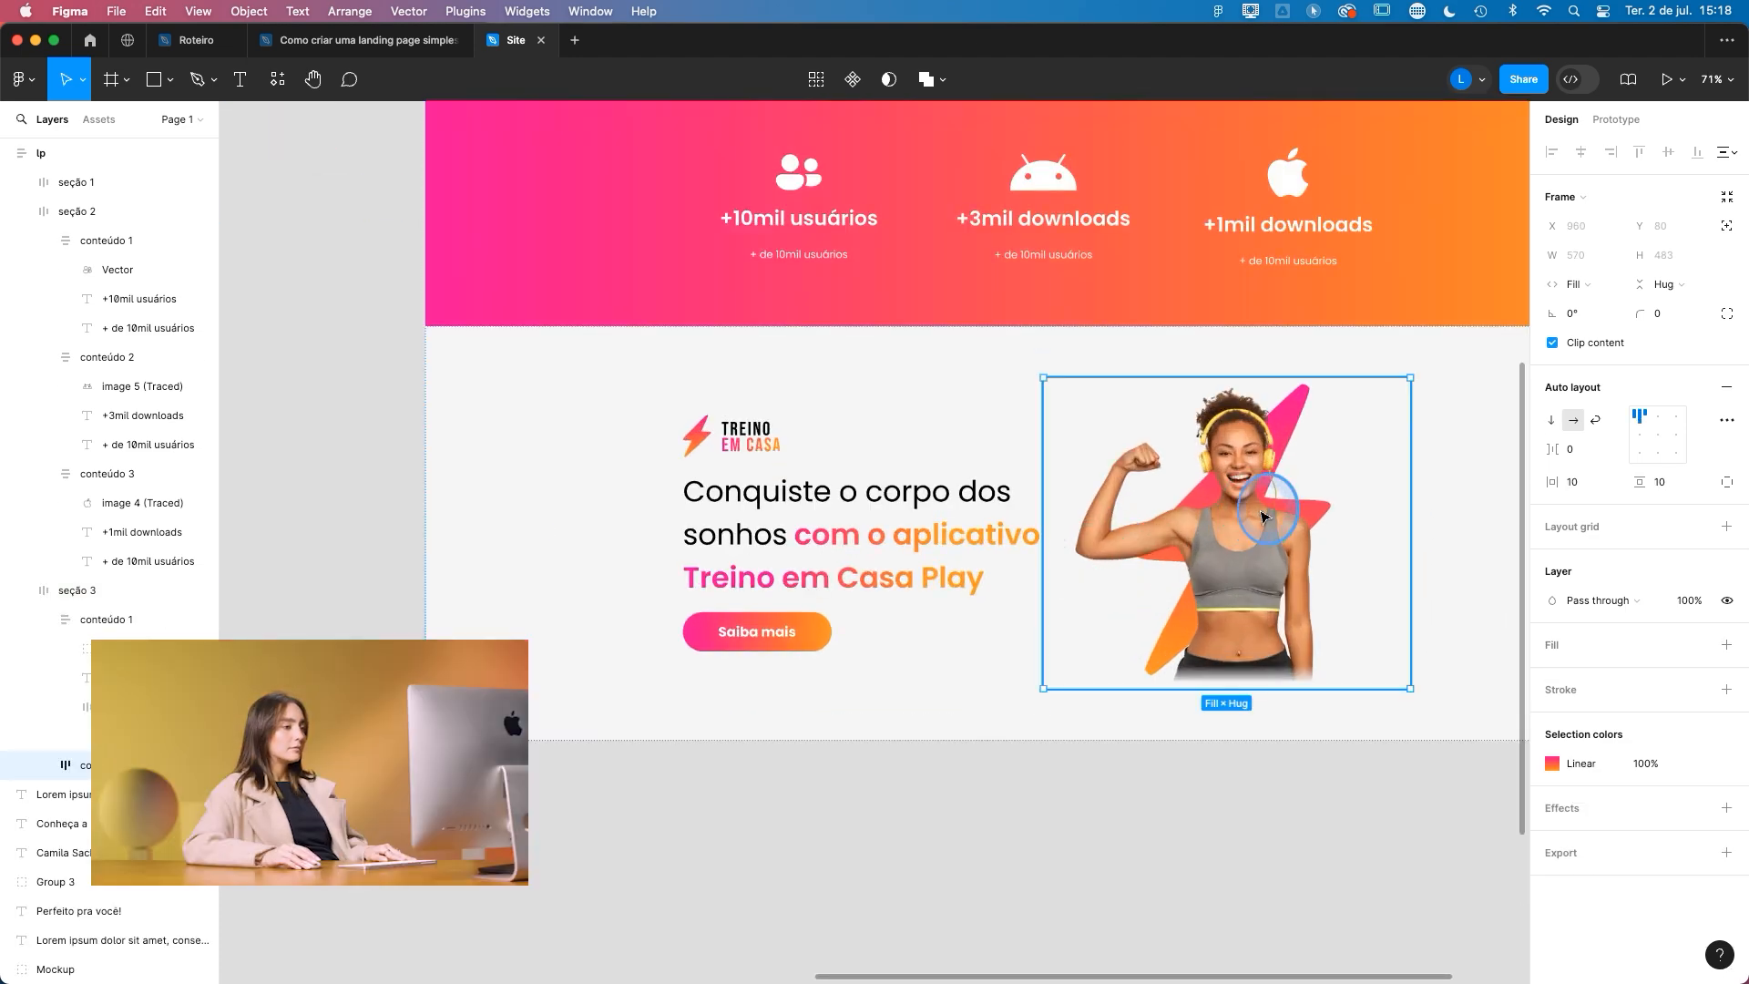
{"action": "scroll", "coordinate": [1386, 390], "scroll_direction": "down", "scroll_amount": 5, "text": "super"}
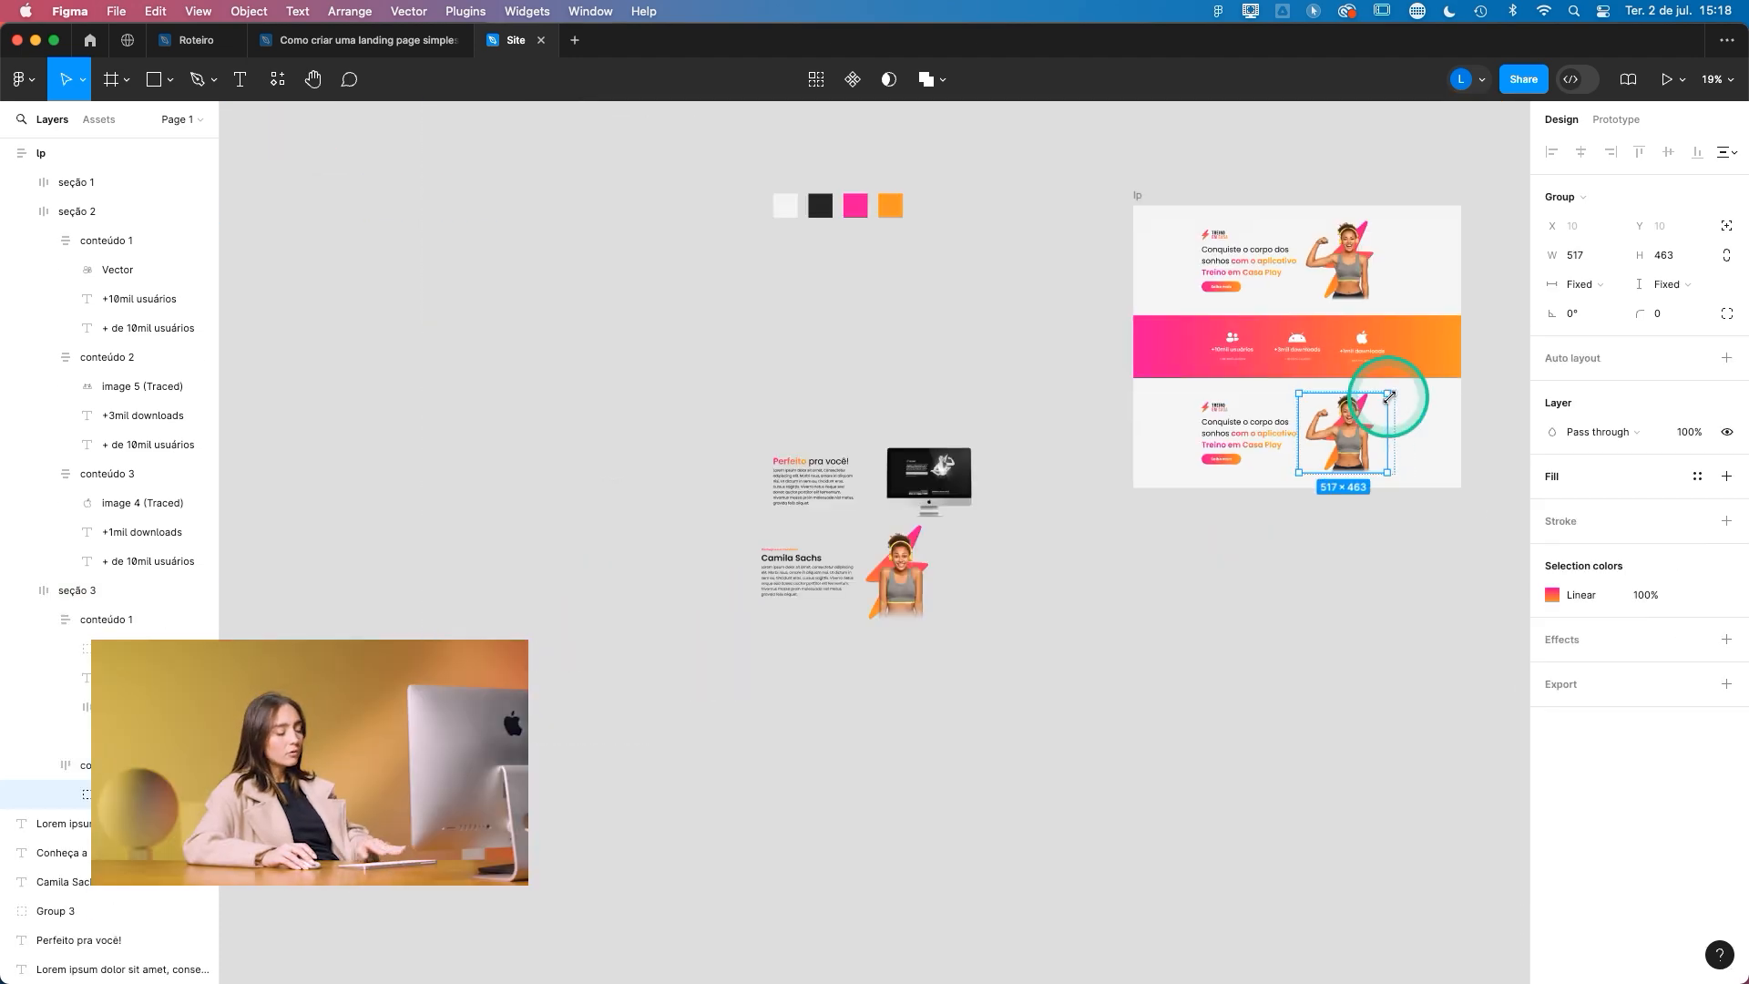
{"action": "left_click", "coordinate": [945, 485]}
{"action": "left_click_drag", "start_coordinate": [945, 486], "coordinate": [1352, 451]}
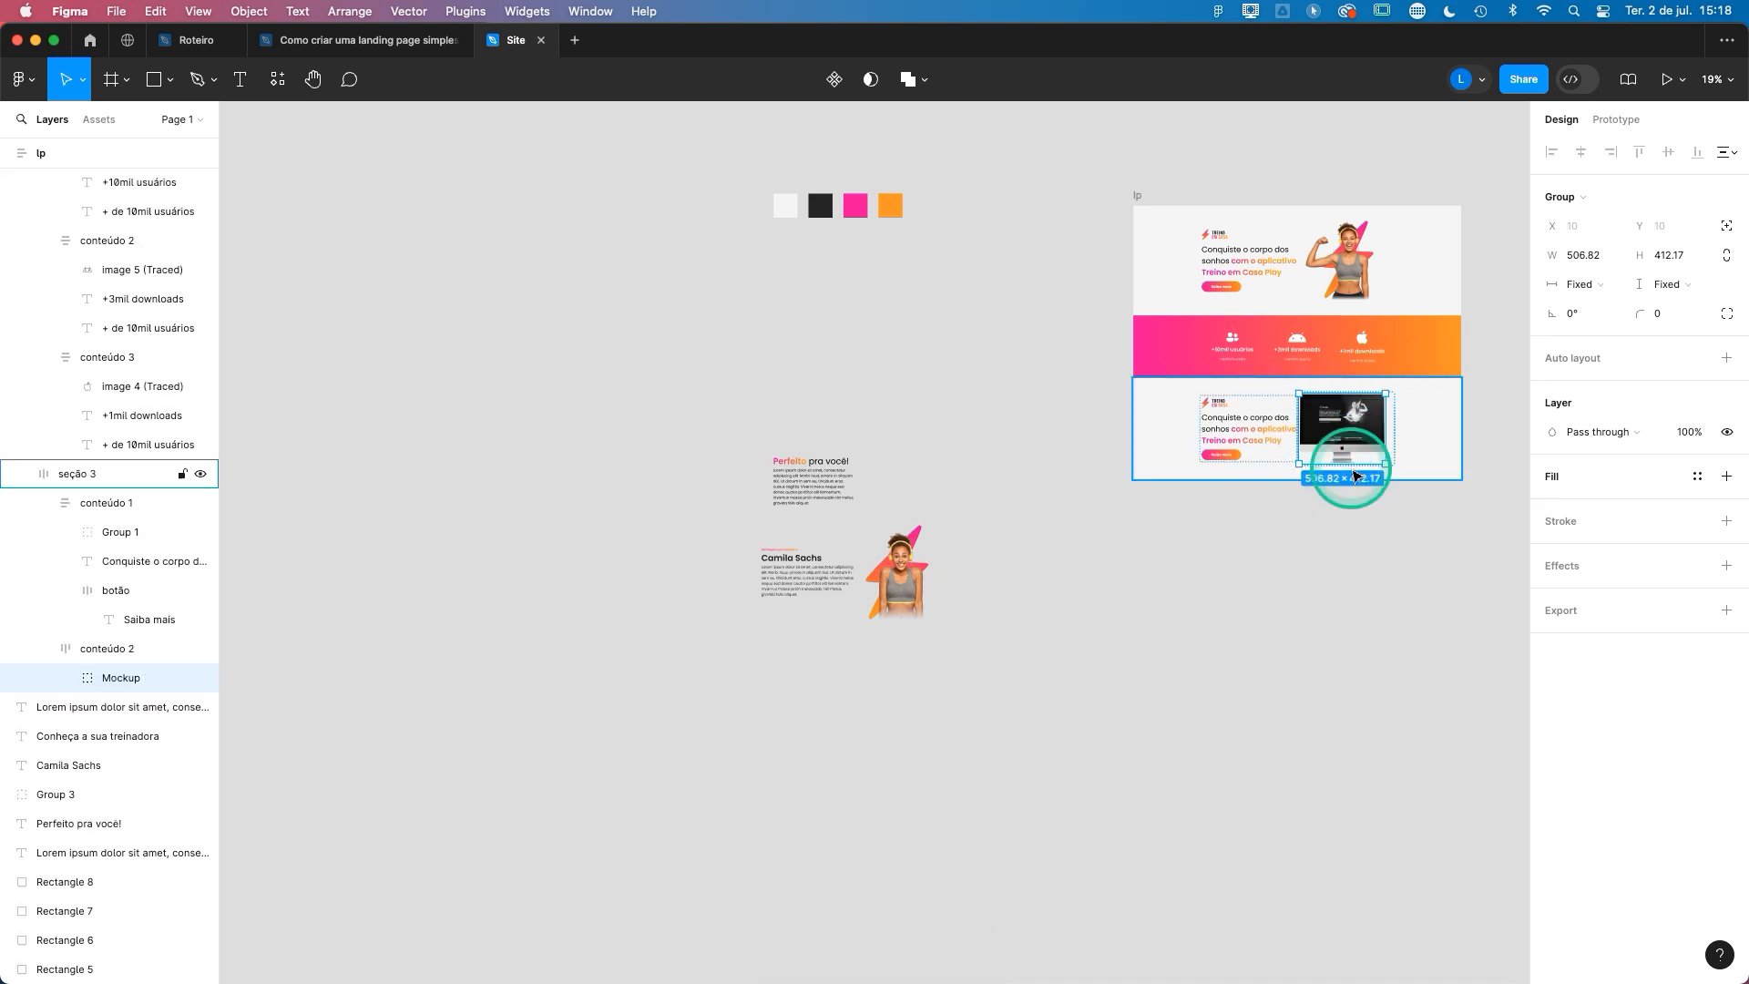
- Set the auto layout alignment to centre for the image frames (conteúdo 2) in seção 3 and seção 1
{"action": "scroll", "coordinate": [1319, 478], "scroll_direction": "up", "scroll_amount": 5, "text": "super"}
{"action": "left_click", "coordinate": [1225, 364]}
{"action": "left_click", "coordinate": [1420, 333]}
{"action": "left_click_drag", "start_coordinate": [1412, 512], "coordinate": [935, 526]}
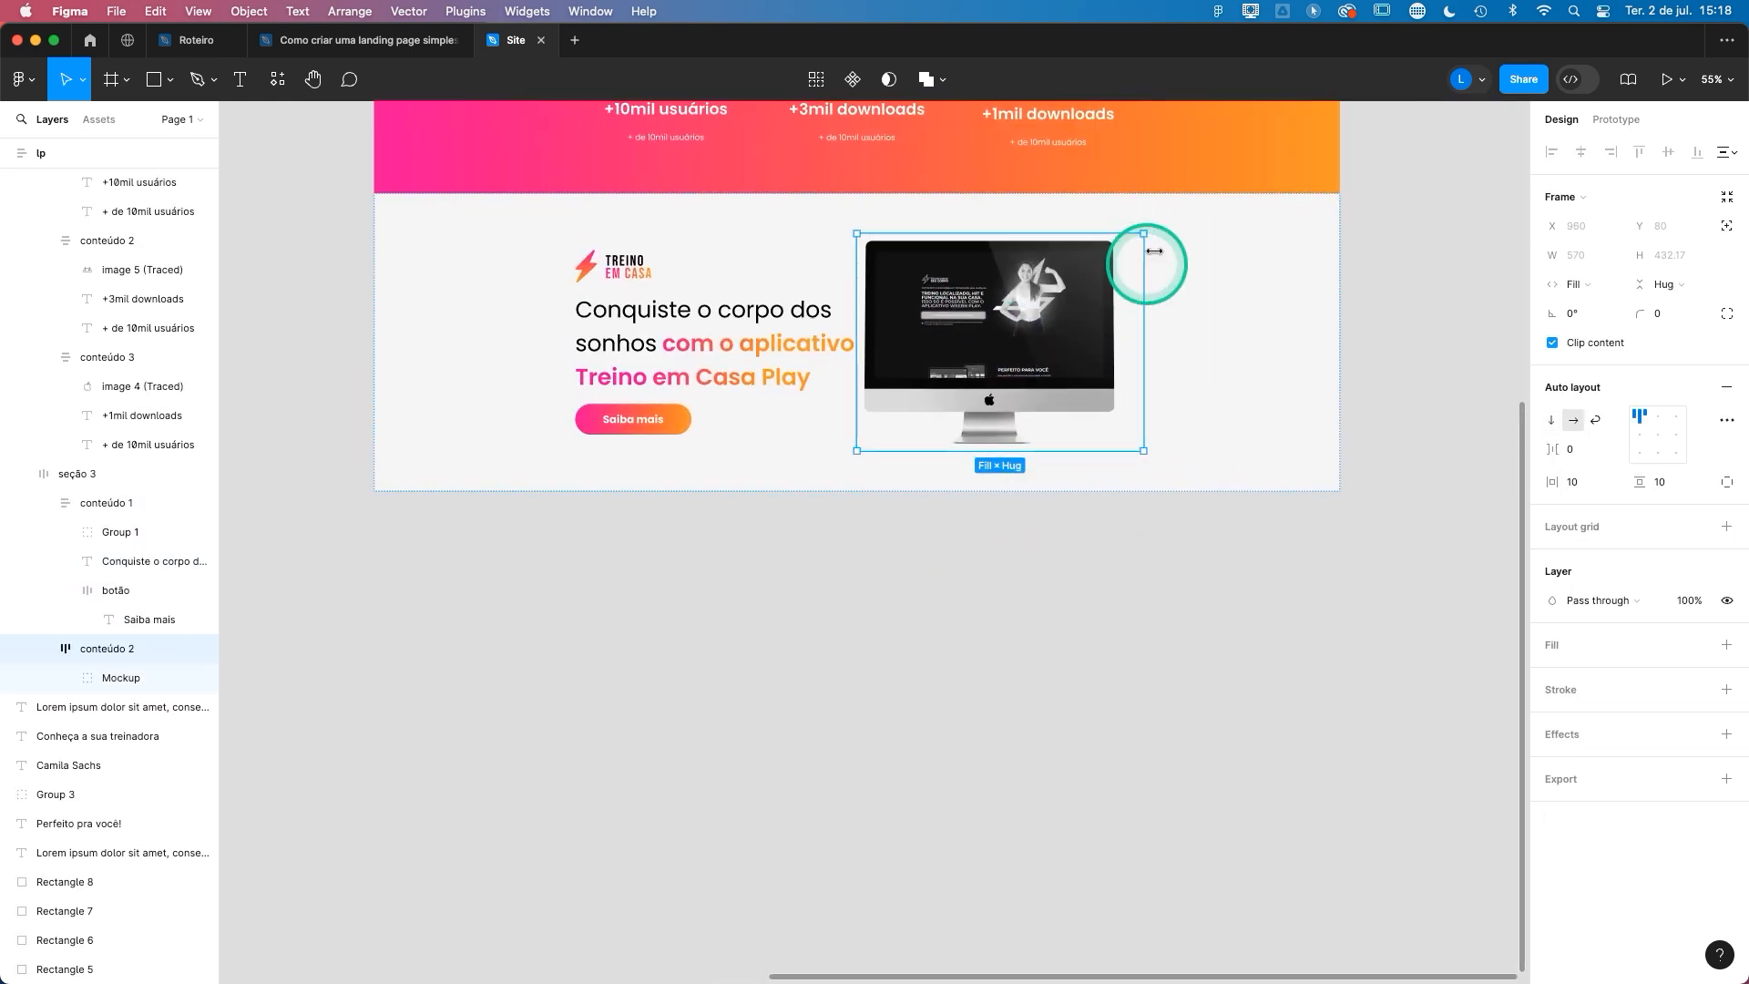
{"action": "left_click", "coordinate": [1659, 435]}
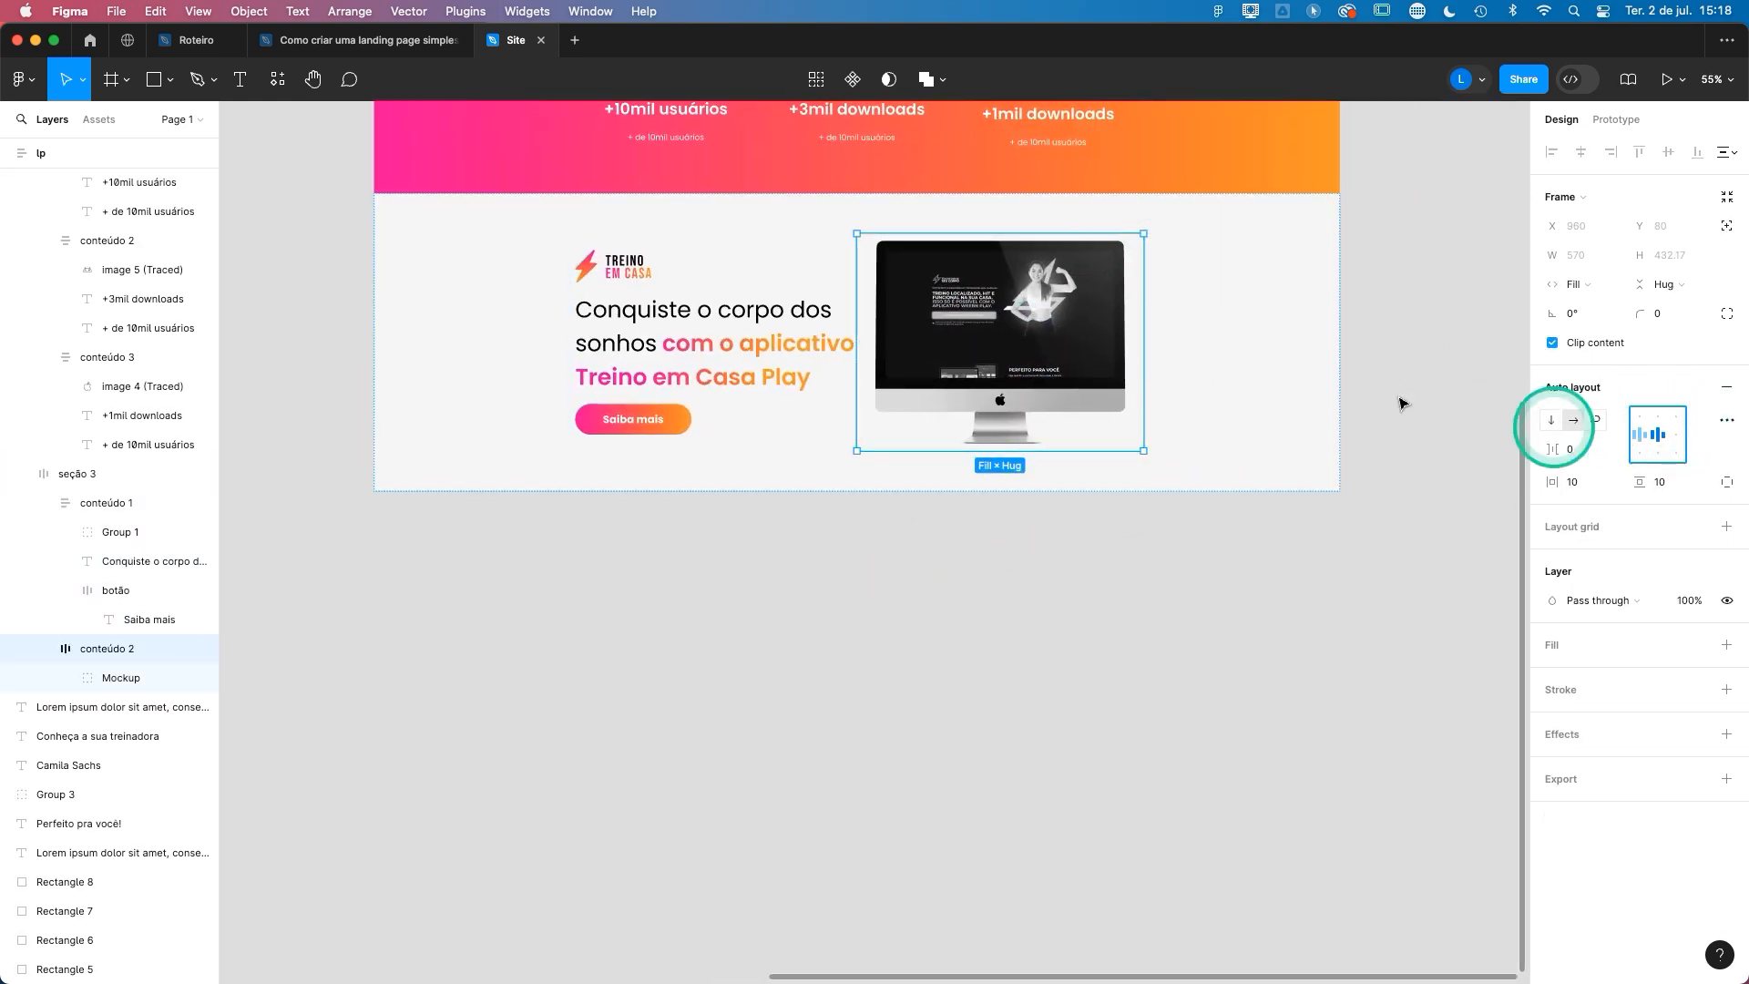
{"action": "scroll", "coordinate": [1075, 420], "scroll_direction": "up", "scroll_amount": 6}
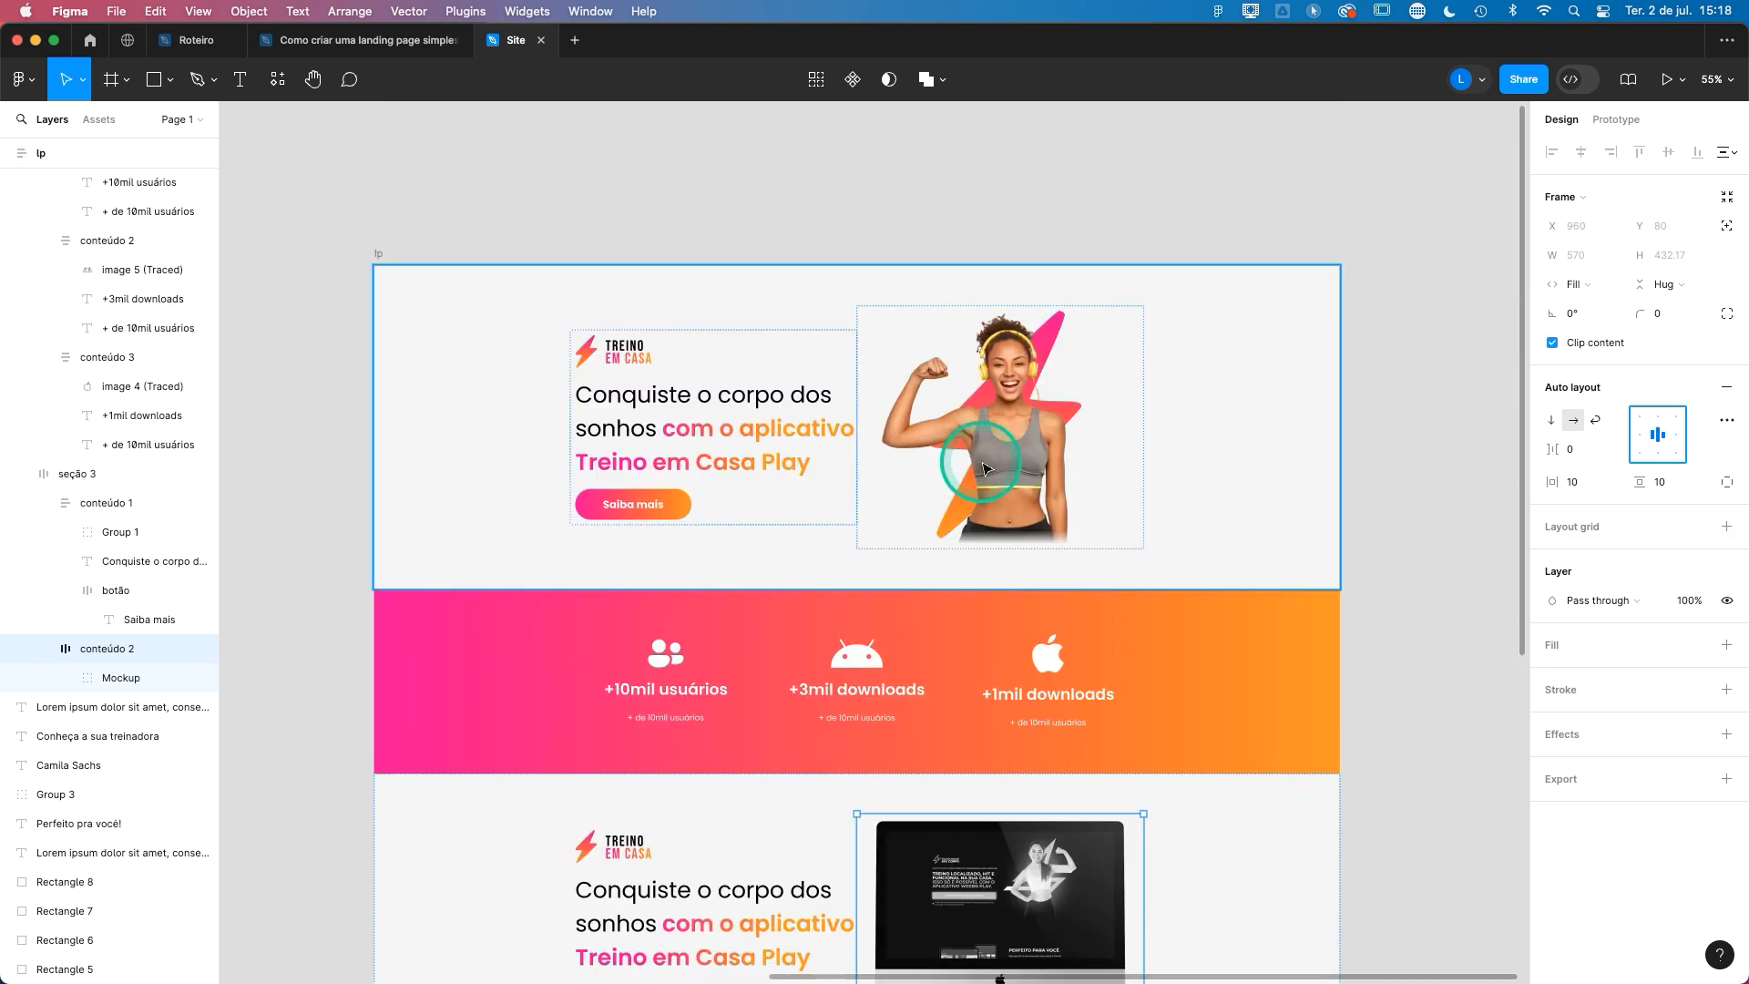
{"action": "left_click", "coordinate": [984, 469]}
{"action": "left_click", "coordinate": [1671, 437]}
{"action": "left_click", "coordinate": [1457, 264]}
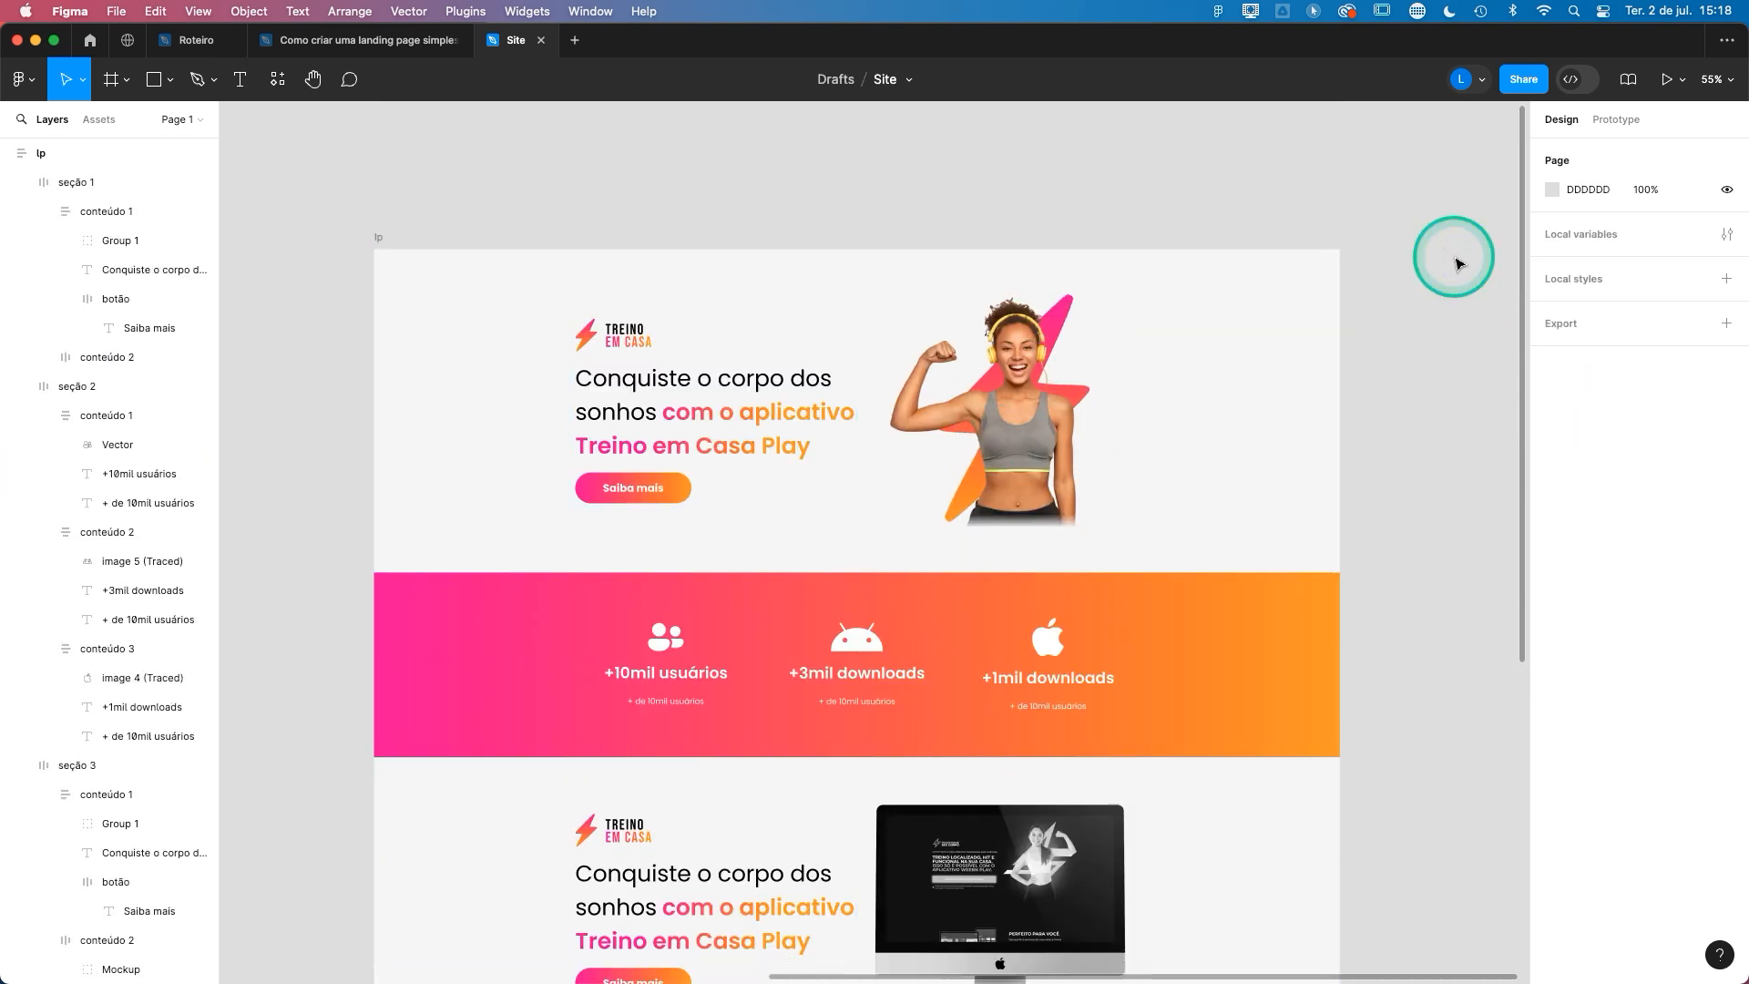
- Move the "Perfeito pra você!" heading and its Lorem ipsum paragraph to the canvas just below seção 3
{"action": "scroll", "coordinate": [1459, 264], "scroll_direction": "down", "scroll_amount": 5}
{"action": "double_click", "coordinate": [1062, 495]}
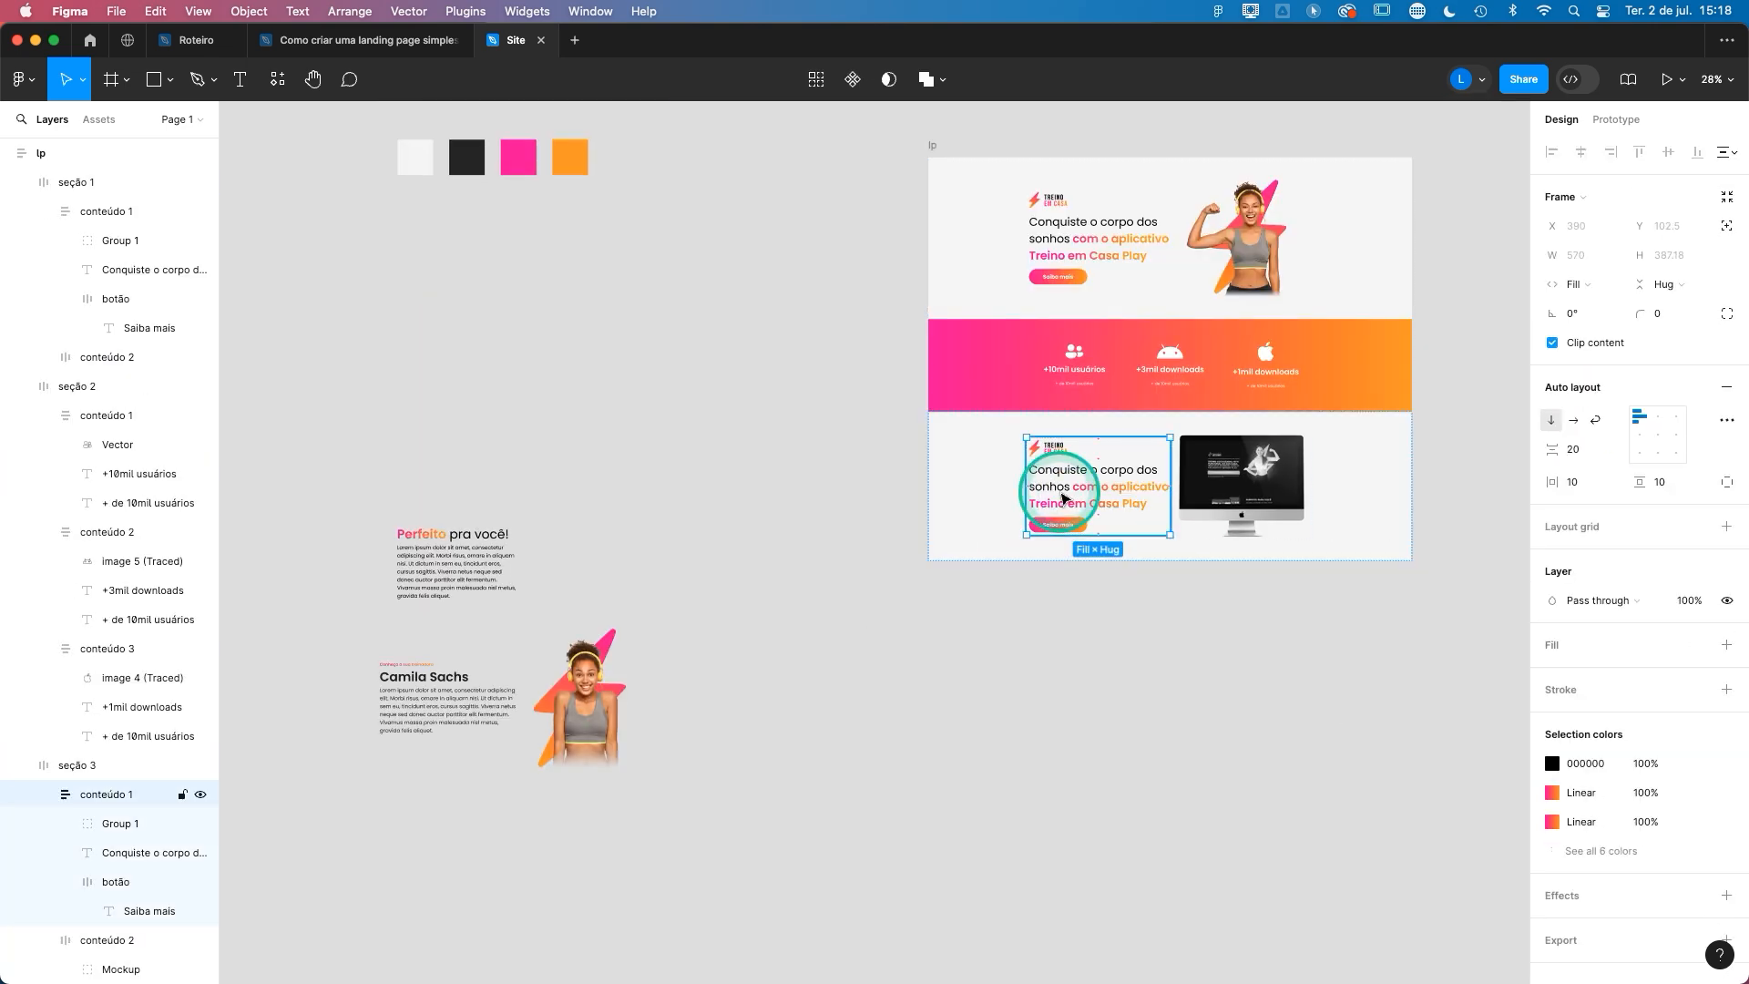
{"action": "double_click", "coordinate": [1062, 496]}
{"action": "left_click_drag", "start_coordinate": [369, 512], "coordinate": [1155, 635]}
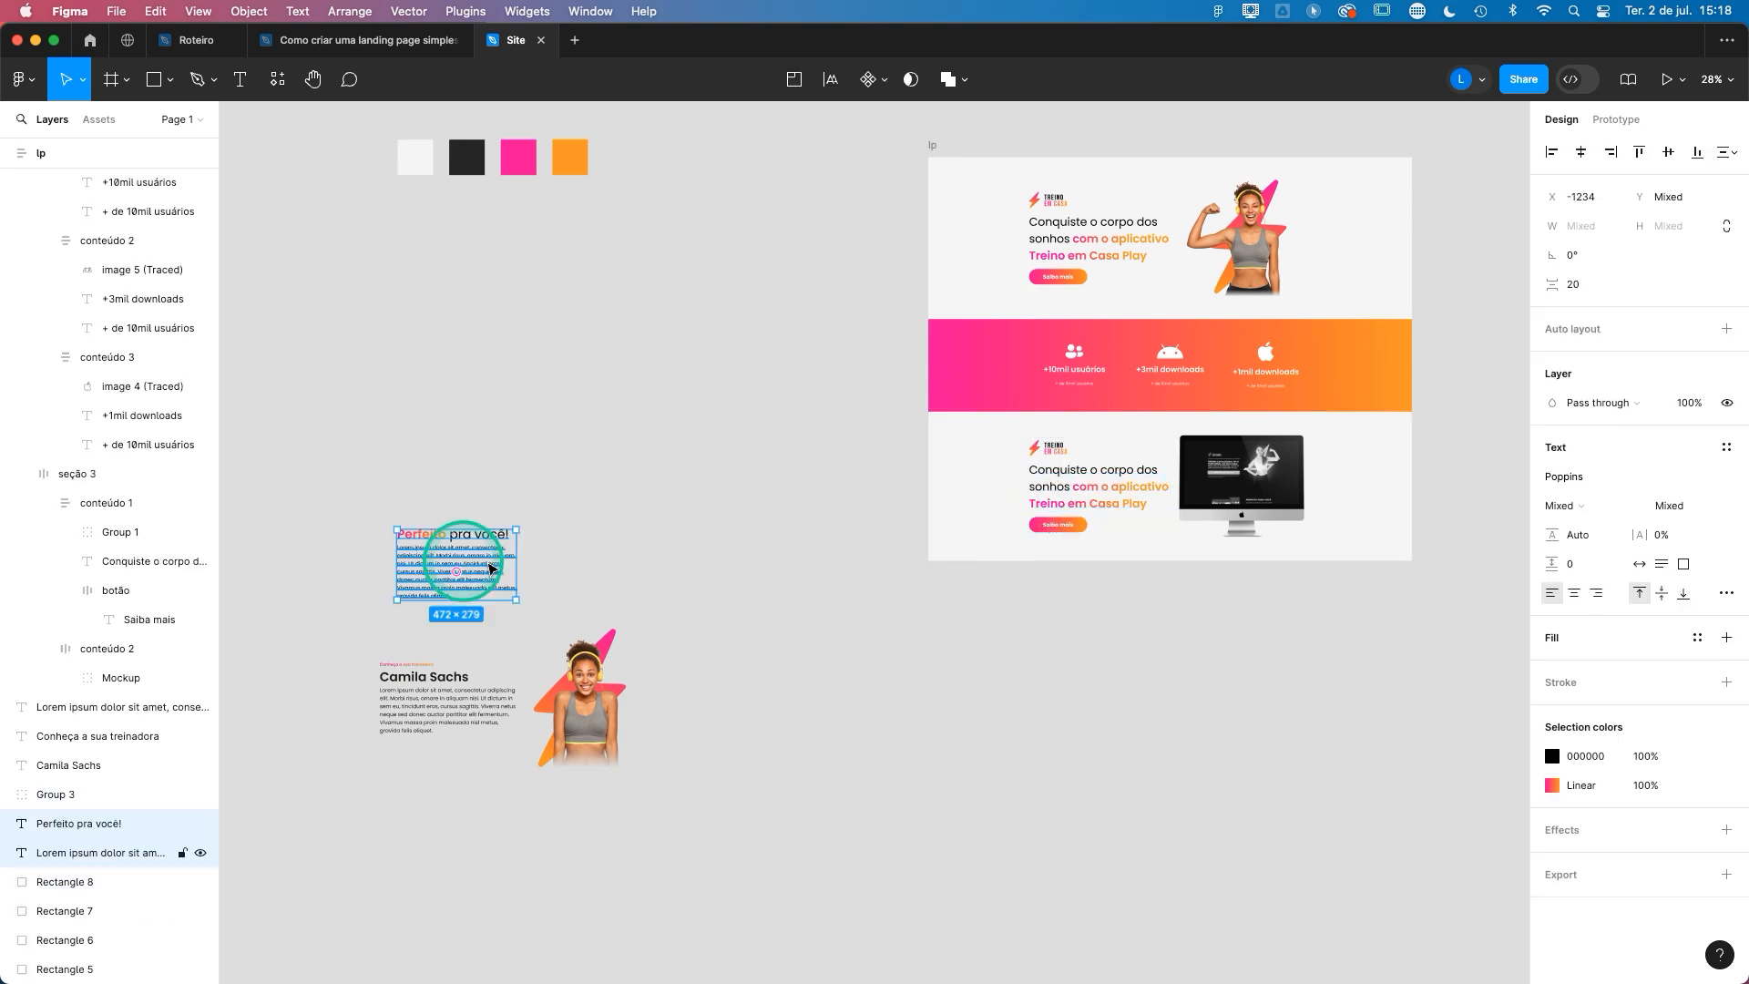
- Replace the logo, headline and button in conteúdo 1 of seção 3 with the "Perfeito pra você!" heading and paragraph
{"action": "scroll", "coordinate": [1136, 581], "scroll_direction": "up", "scroll_amount": 5}
{"action": "double_click", "coordinate": [929, 455]}
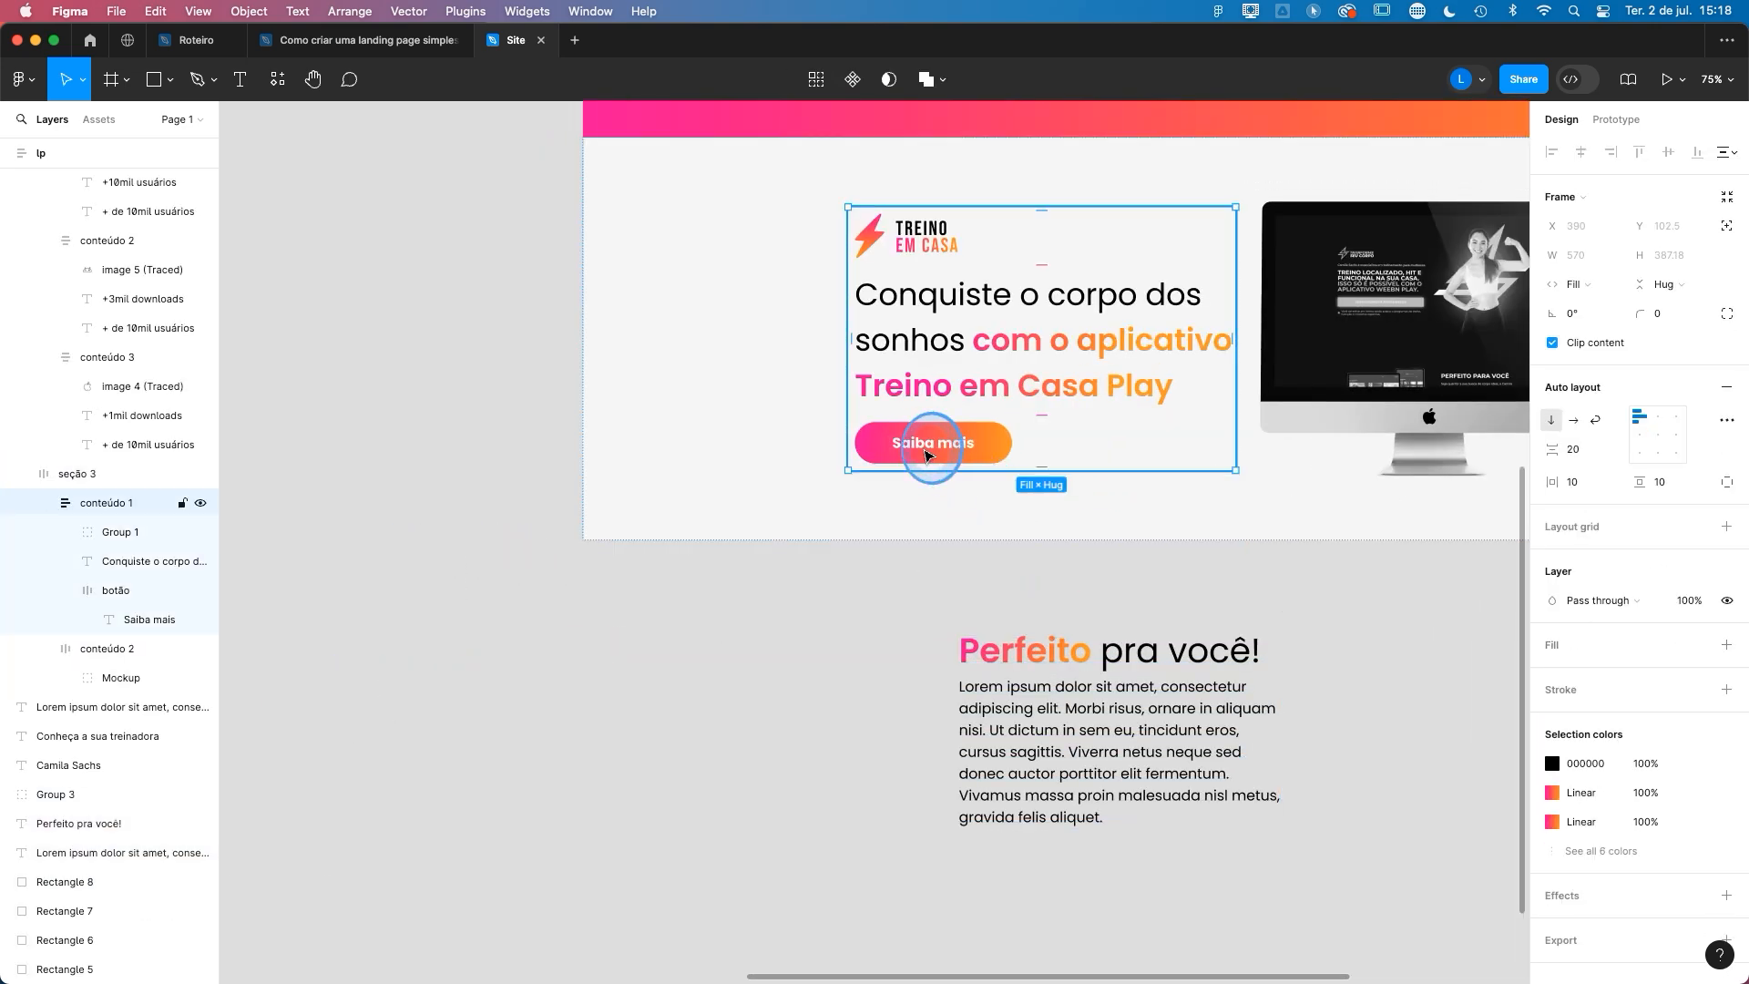
{"action": "double_click", "coordinate": [928, 454]}
{"action": "left_click", "coordinate": [949, 379], "text": "shift"}
{"action": "left_click", "coordinate": [929, 235], "text": "shift"}
{"action": "key", "text": "Delete"}
{"action": "left_click_drag", "start_coordinate": [1049, 550], "coordinate": [1008, 343]}
{"action": "left_click", "coordinate": [911, 715]}
- Duplicate the finished seção 3 directly below itself as the fourth section
{"action": "scroll", "coordinate": [1160, 808], "scroll_direction": "down", "scroll_amount": 5}
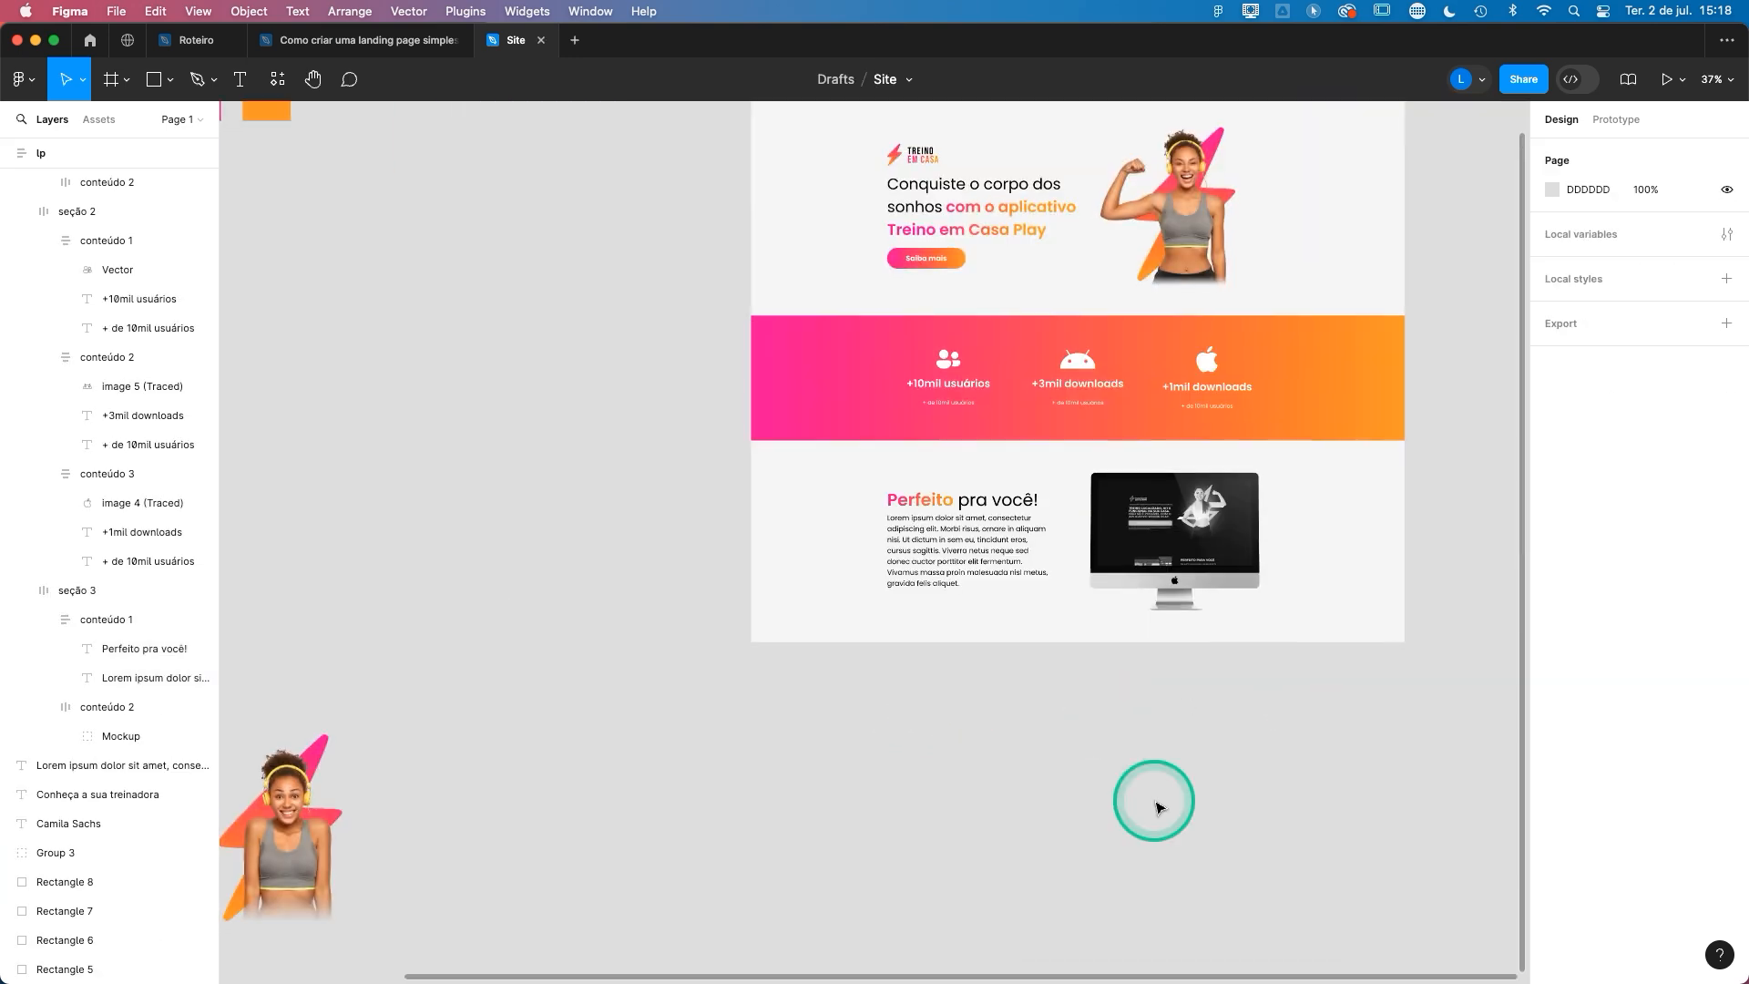
{"action": "scroll", "coordinate": [1160, 808], "scroll_direction": "down", "scroll_amount": 2}
{"action": "left_click", "coordinate": [1355, 449]}
{"action": "key", "text": "super+d"}
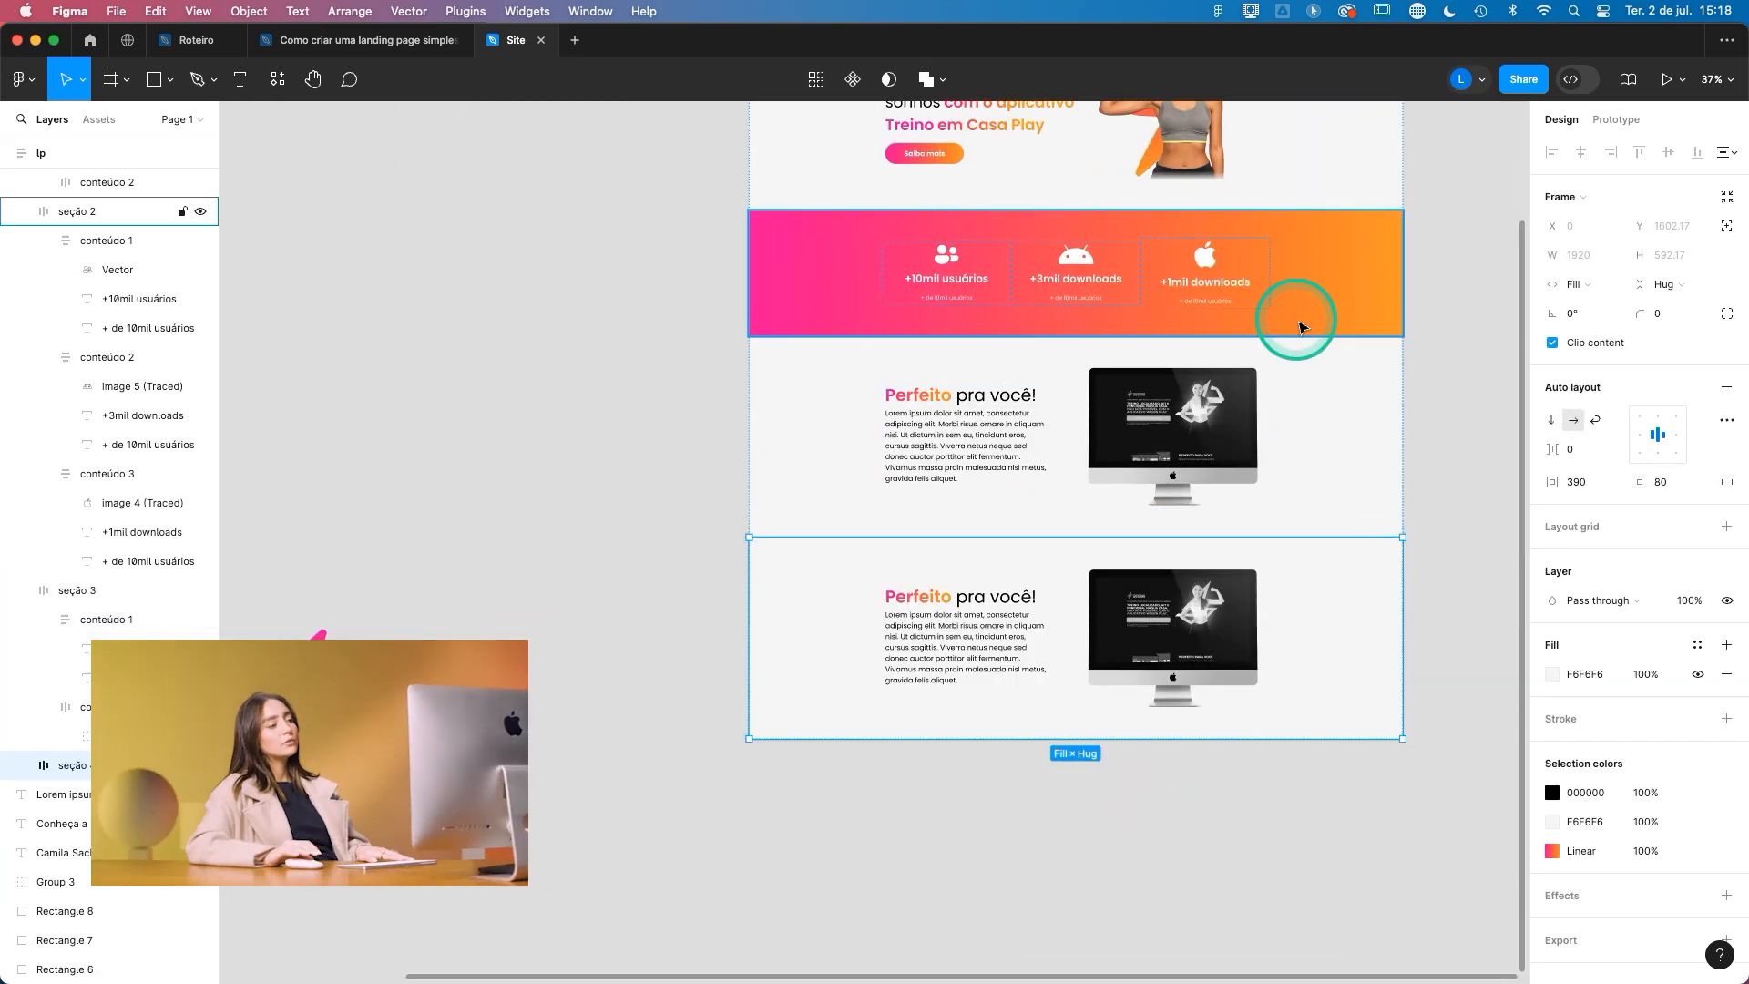
- Reorder the columns of seção 4 so the text frame comes after the mockup frame
{"action": "scroll", "coordinate": [1301, 325], "scroll_direction": "down", "scroll_amount": 5}
{"action": "left_click", "coordinate": [976, 391]}
{"action": "scroll", "coordinate": [1029, 446], "scroll_direction": "left", "scroll_amount": 2}
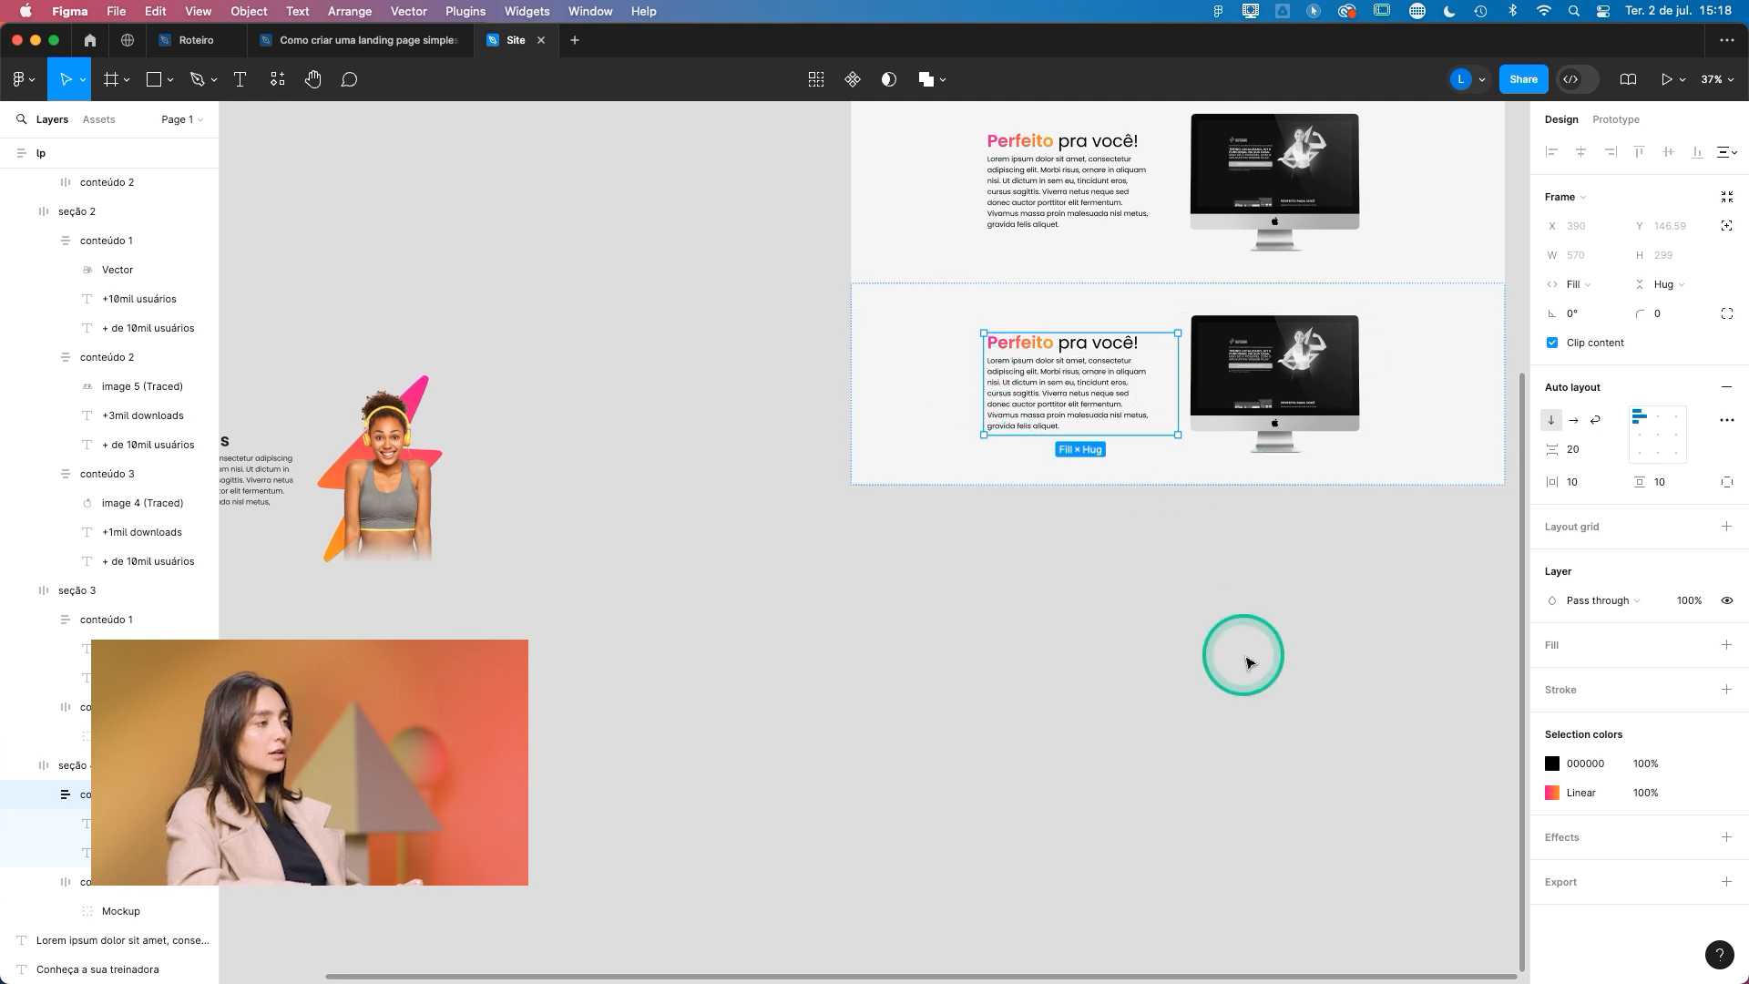
{"action": "key", "text": "Right"}
- Replace the computer mockup in conteúdo 2 of seção 4 with the trainer image, Group 3
{"action": "left_click_drag", "start_coordinate": [372, 452], "coordinate": [995, 543]}
{"action": "scroll", "coordinate": [1113, 478], "scroll_direction": "up", "scroll_amount": 4}
{"action": "double_click", "coordinate": [1089, 362]}
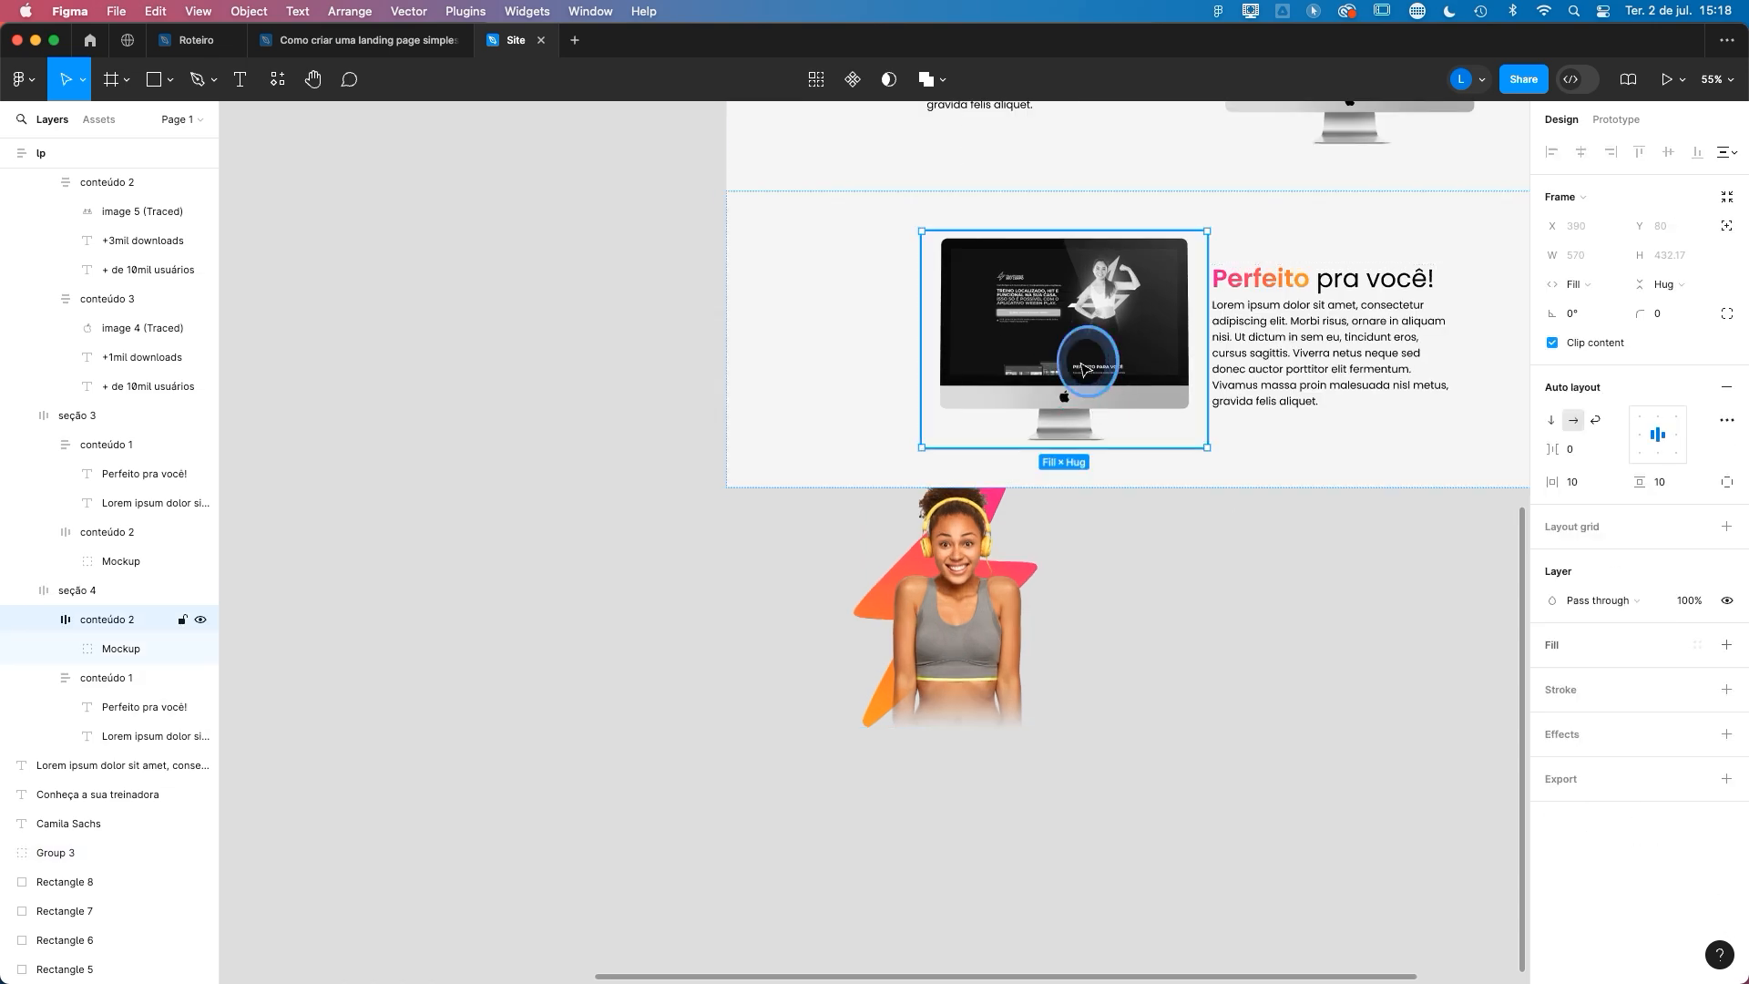
{"action": "double_click", "coordinate": [1090, 361]}
{"action": "key", "text": "BackSpace"}
{"action": "left_click_drag", "start_coordinate": [969, 645], "coordinate": [1077, 563]}
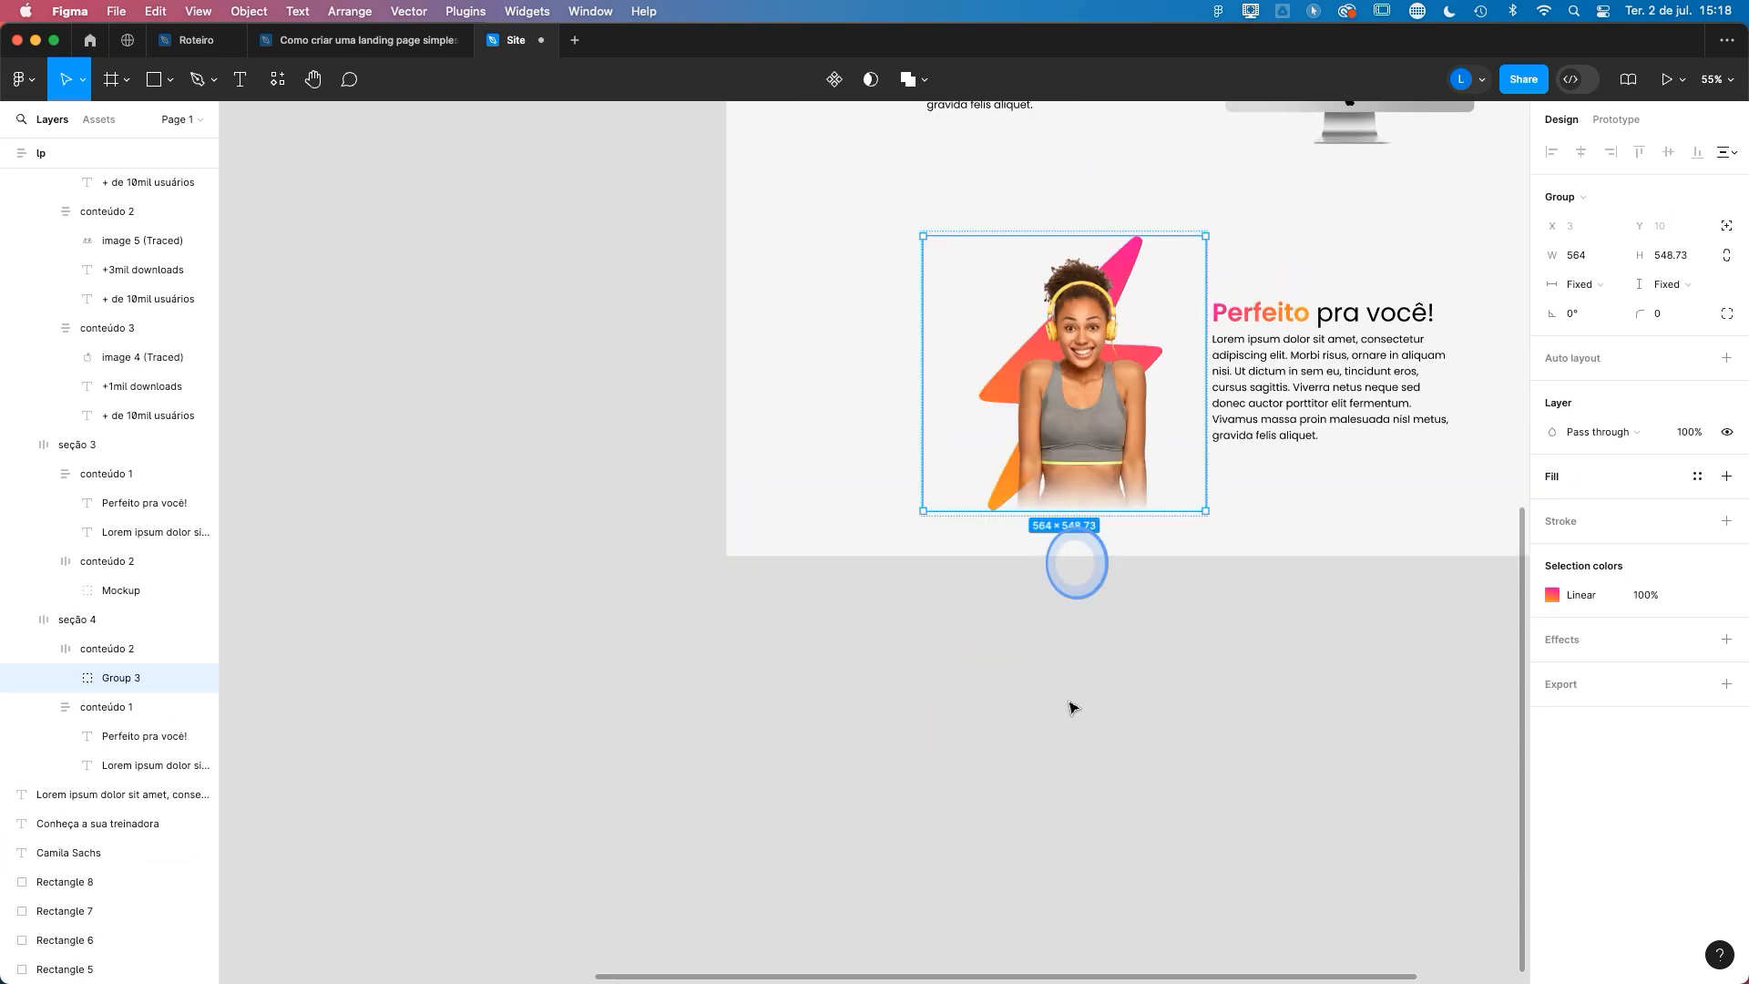
{"action": "left_click", "coordinate": [977, 536]}
- Replace the "Perfeito pra você!" texts in seção 4 with the "Conheça a sua treinadora" line, the trainer's name and her Lorem ipsum paragraph
{"action": "scroll", "coordinate": [977, 535], "scroll_direction": "down", "scroll_amount": 3}
{"action": "left_click", "coordinate": [1175, 437]}
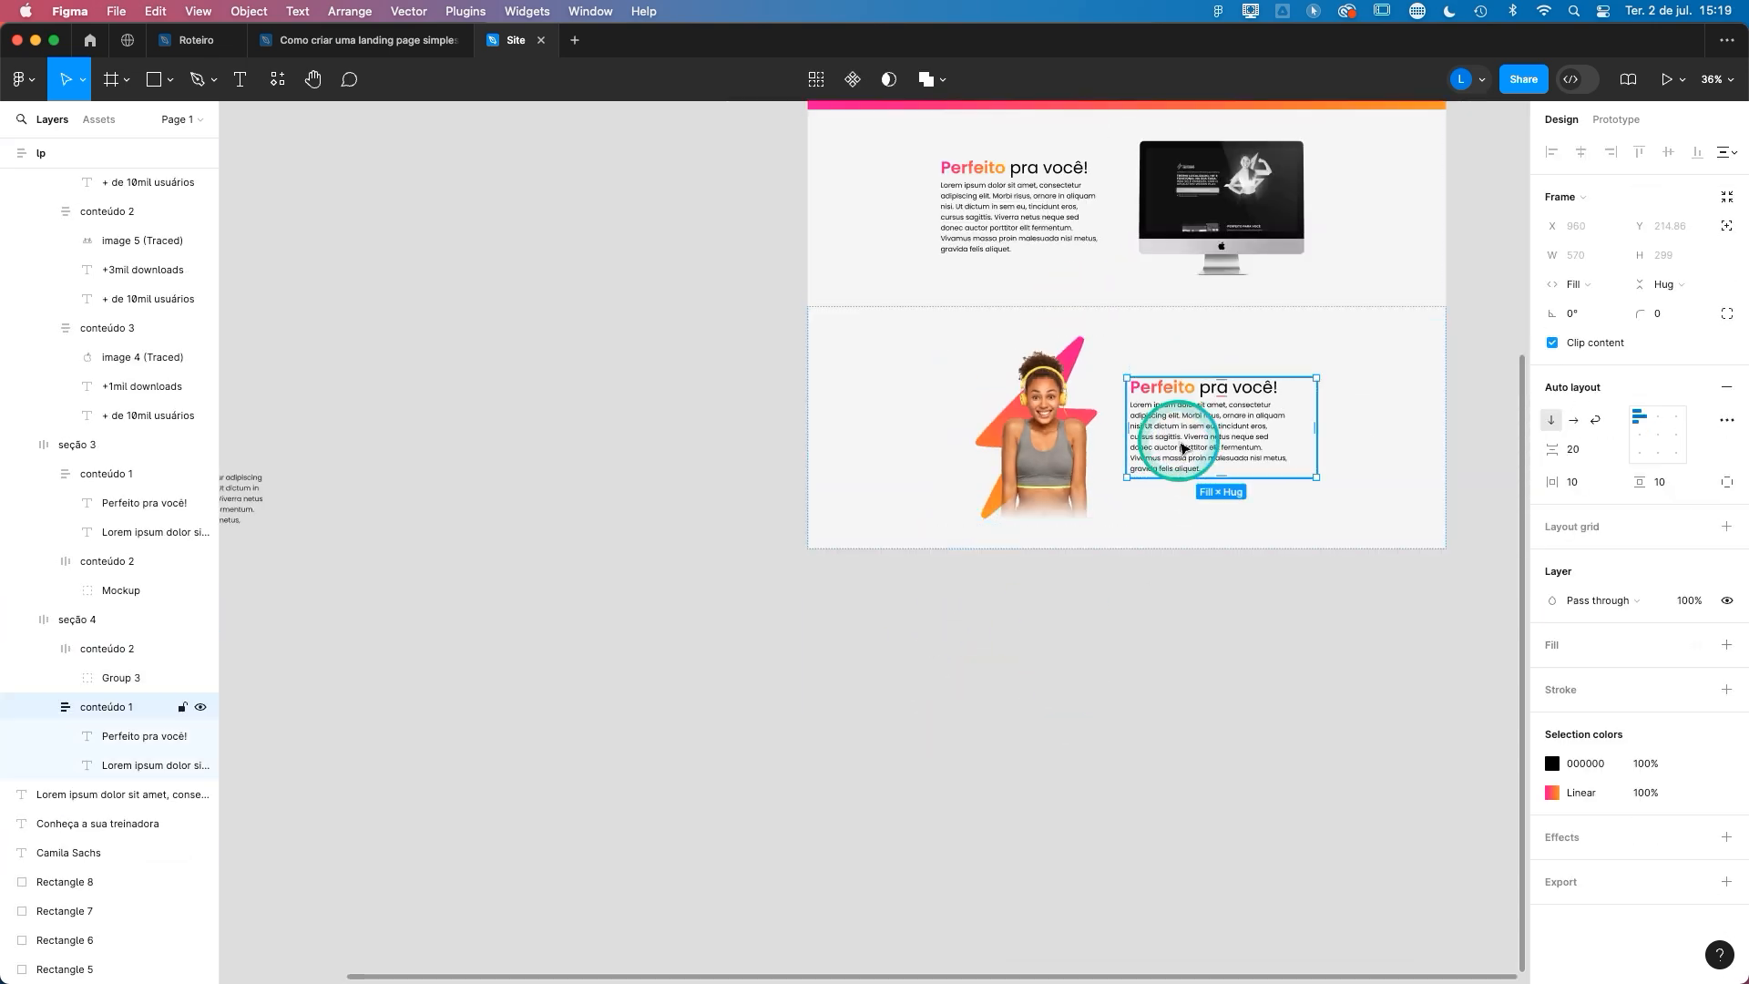
{"action": "left_click", "coordinate": [1185, 428]}
{"action": "left_click", "coordinate": [1185, 394], "text": "shift"}
{"action": "key", "text": "Delete"}
{"action": "scroll", "coordinate": [672, 546], "scroll_direction": "left", "scroll_amount": 5}
{"action": "left_click_drag", "start_coordinate": [665, 596], "coordinate": [407, 356]}
{"action": "left_click_drag", "start_coordinate": [795, 500], "coordinate": [1175, 423]}
{"action": "left_click", "coordinate": [1256, 671]}
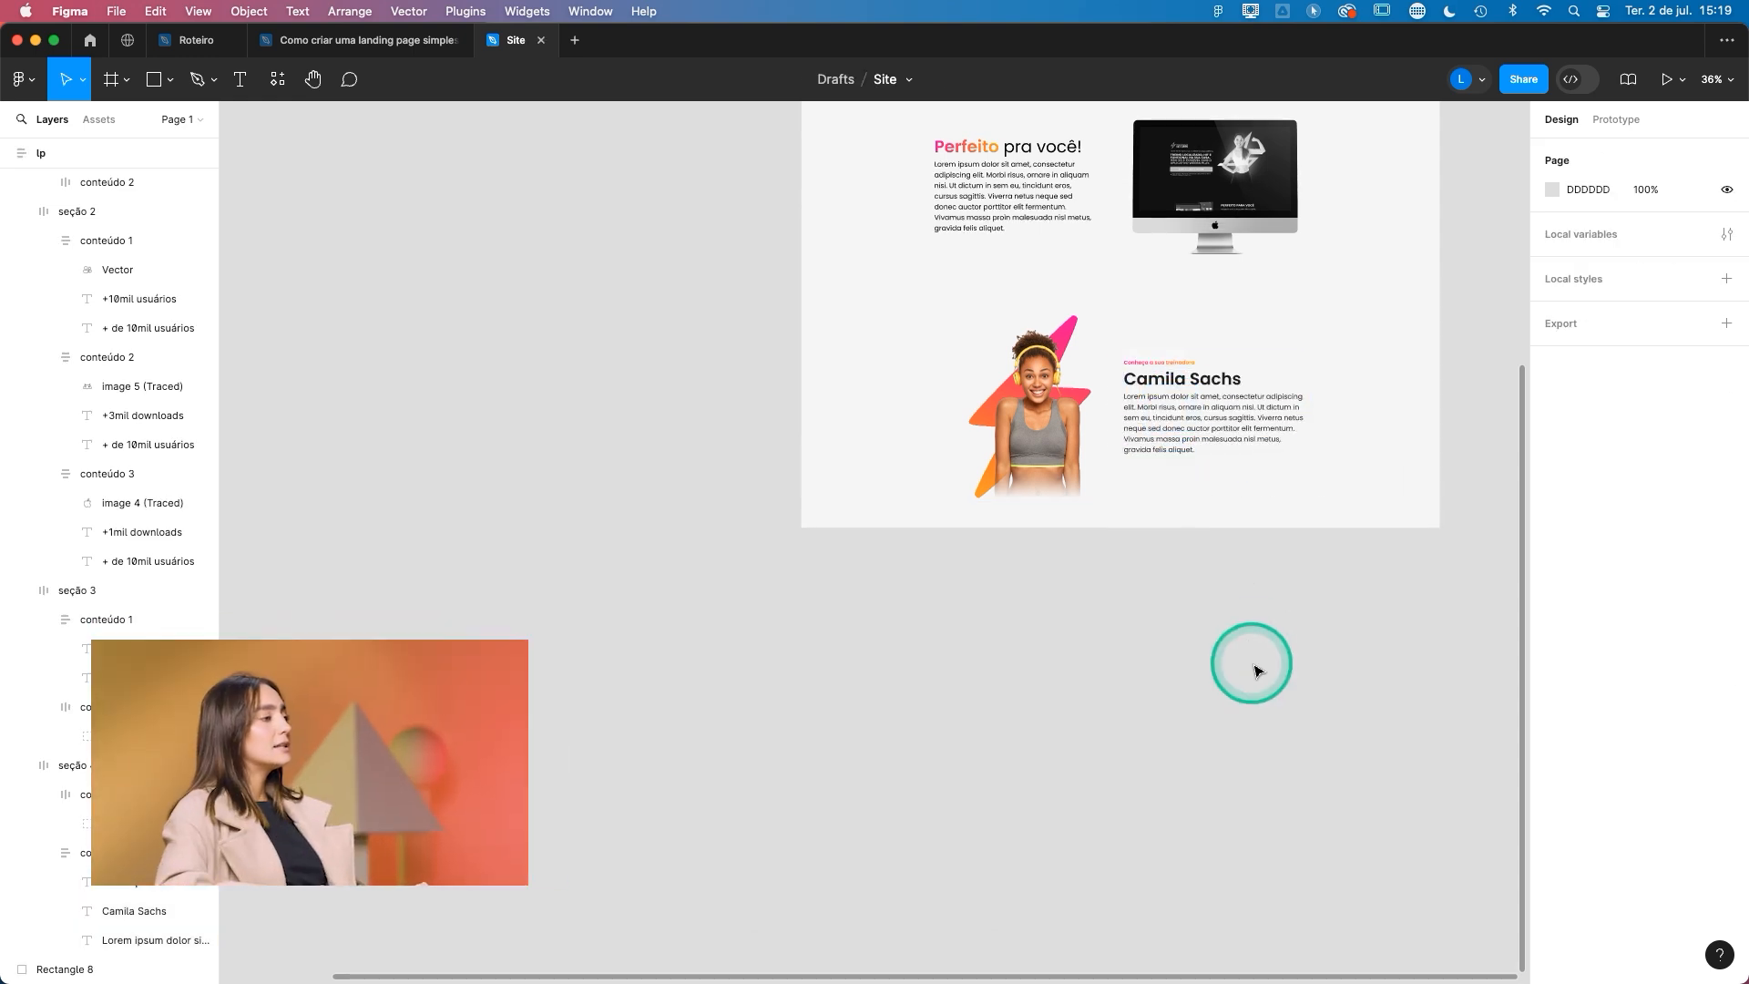
- Inspect the trainer image's frame in seção 4 and show the 12-column layout grid on the lp frame
{"action": "scroll", "coordinate": [1025, 374], "scroll_direction": "up", "scroll_amount": 3}
{"action": "double_click", "coordinate": [1064, 407]}
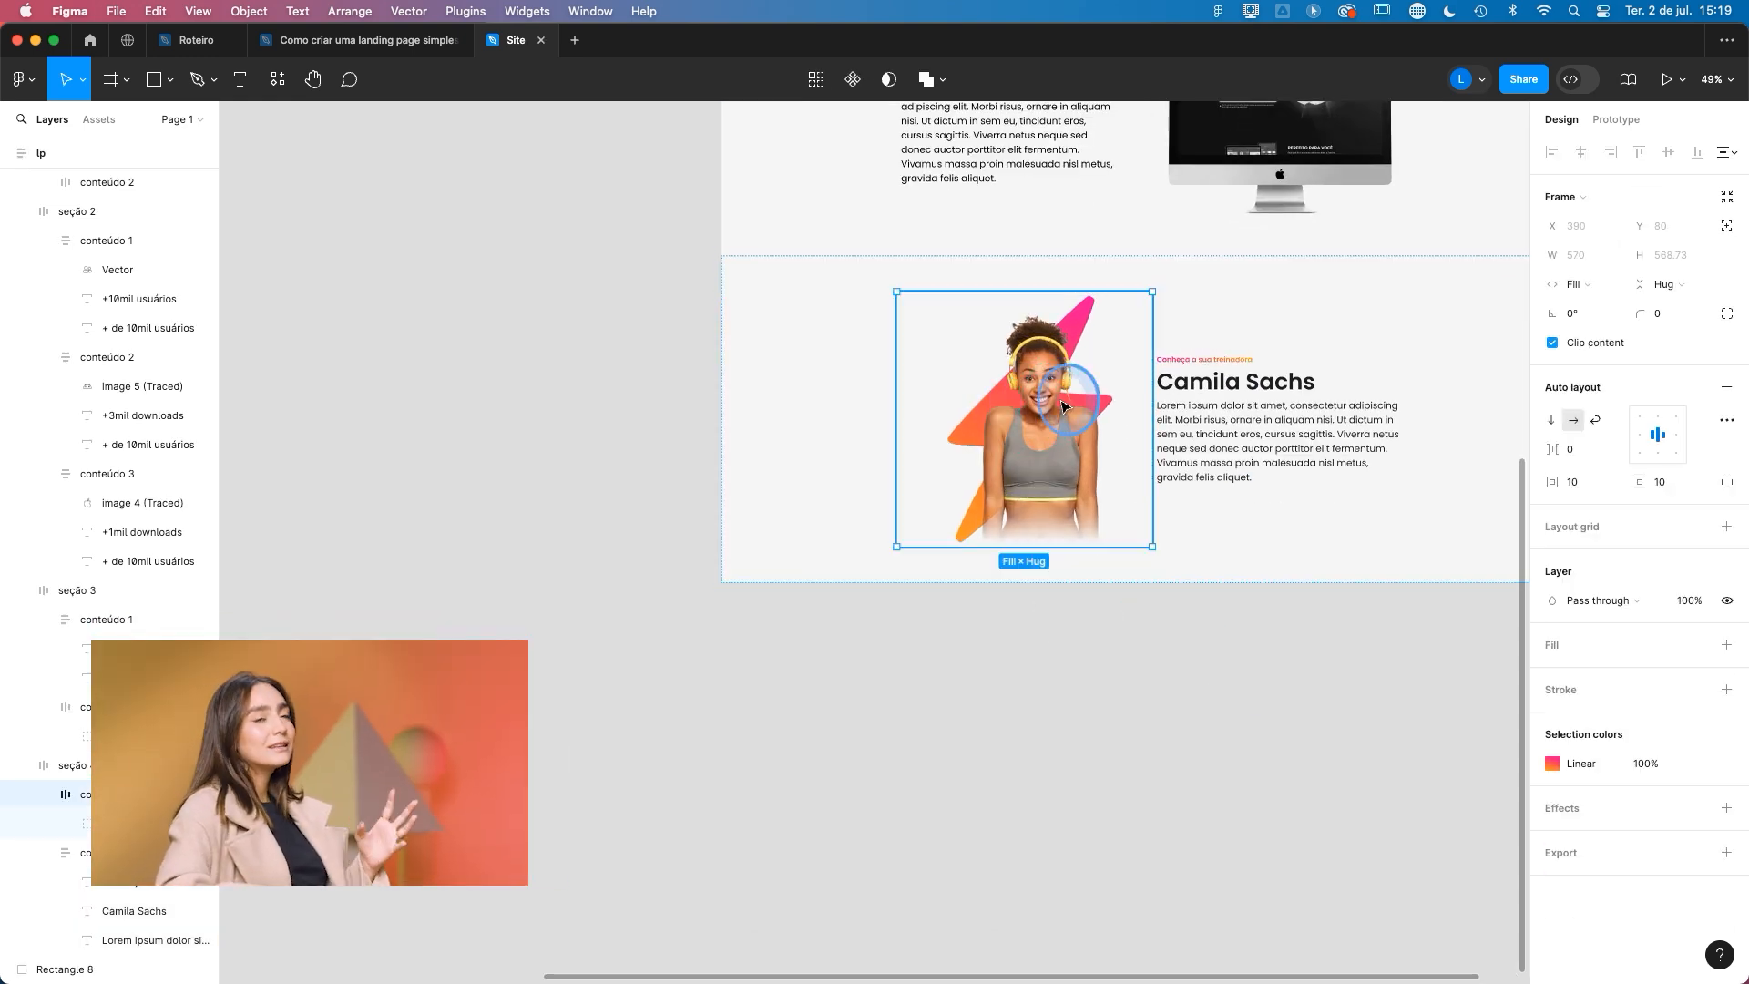
{"action": "scroll", "coordinate": [1066, 683], "scroll_direction": "right", "scroll_amount": 5}
{"action": "scroll", "coordinate": [1066, 683], "scroll_direction": "up", "scroll_amount": 2}
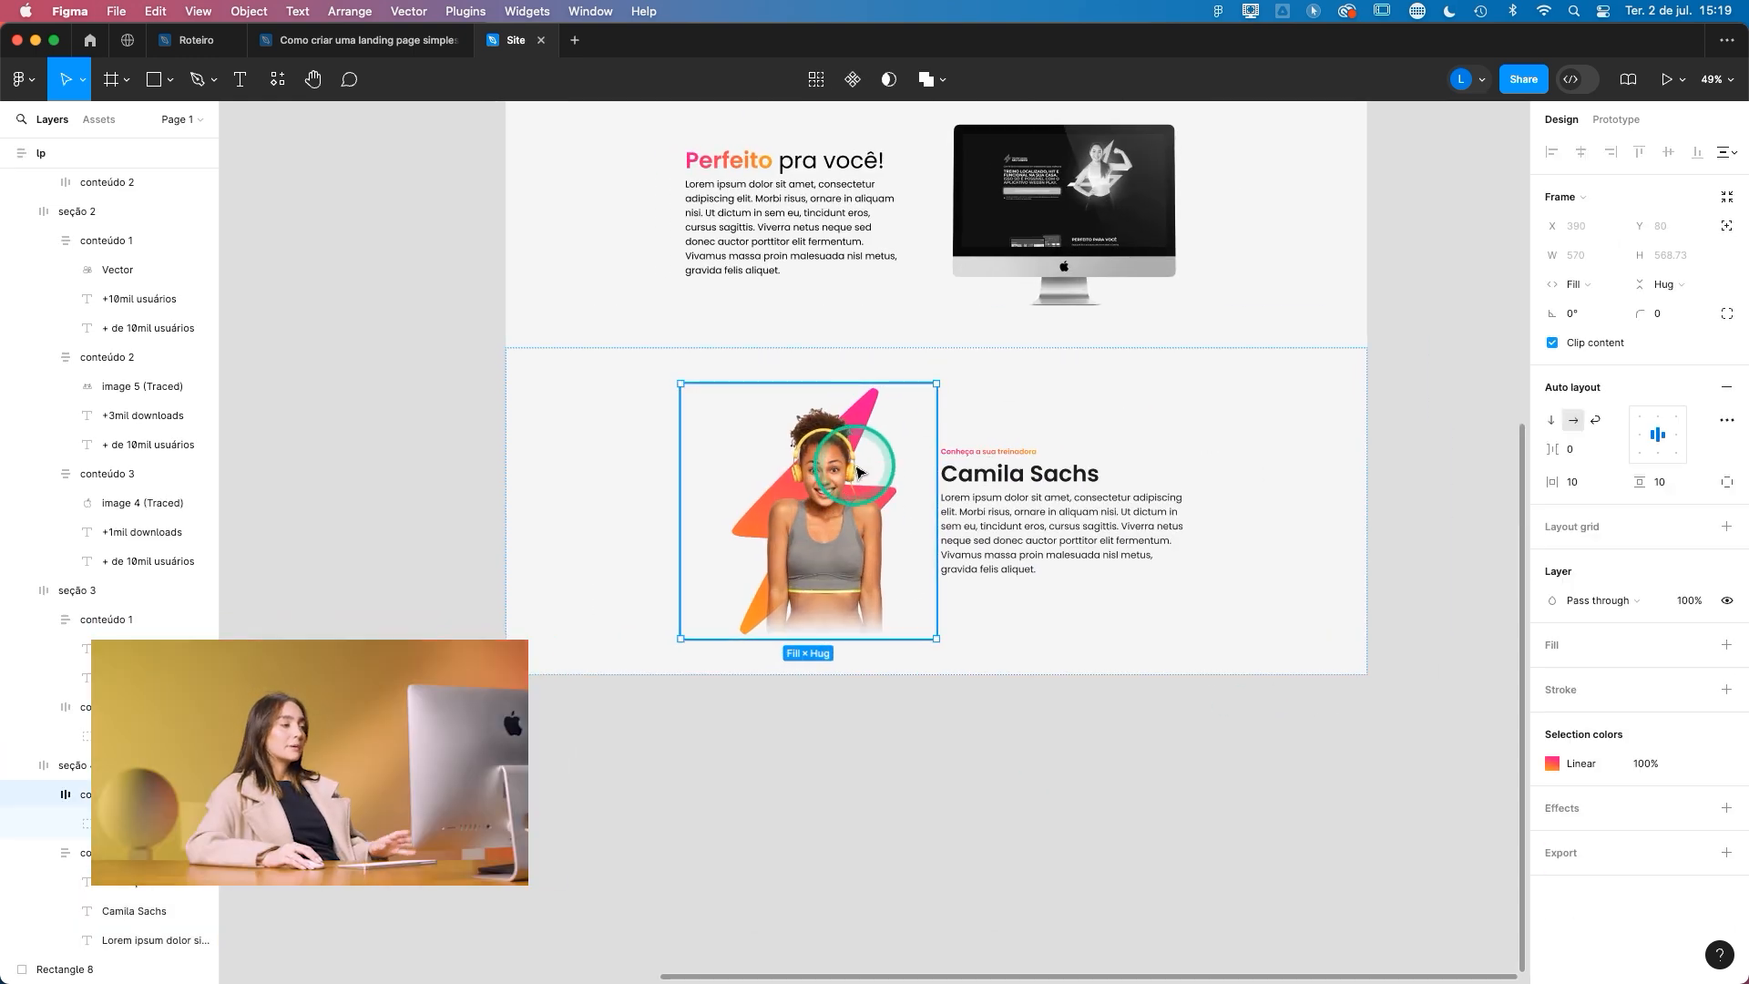
{"action": "scroll", "coordinate": [731, 567], "scroll_direction": "up", "scroll_amount": 5}
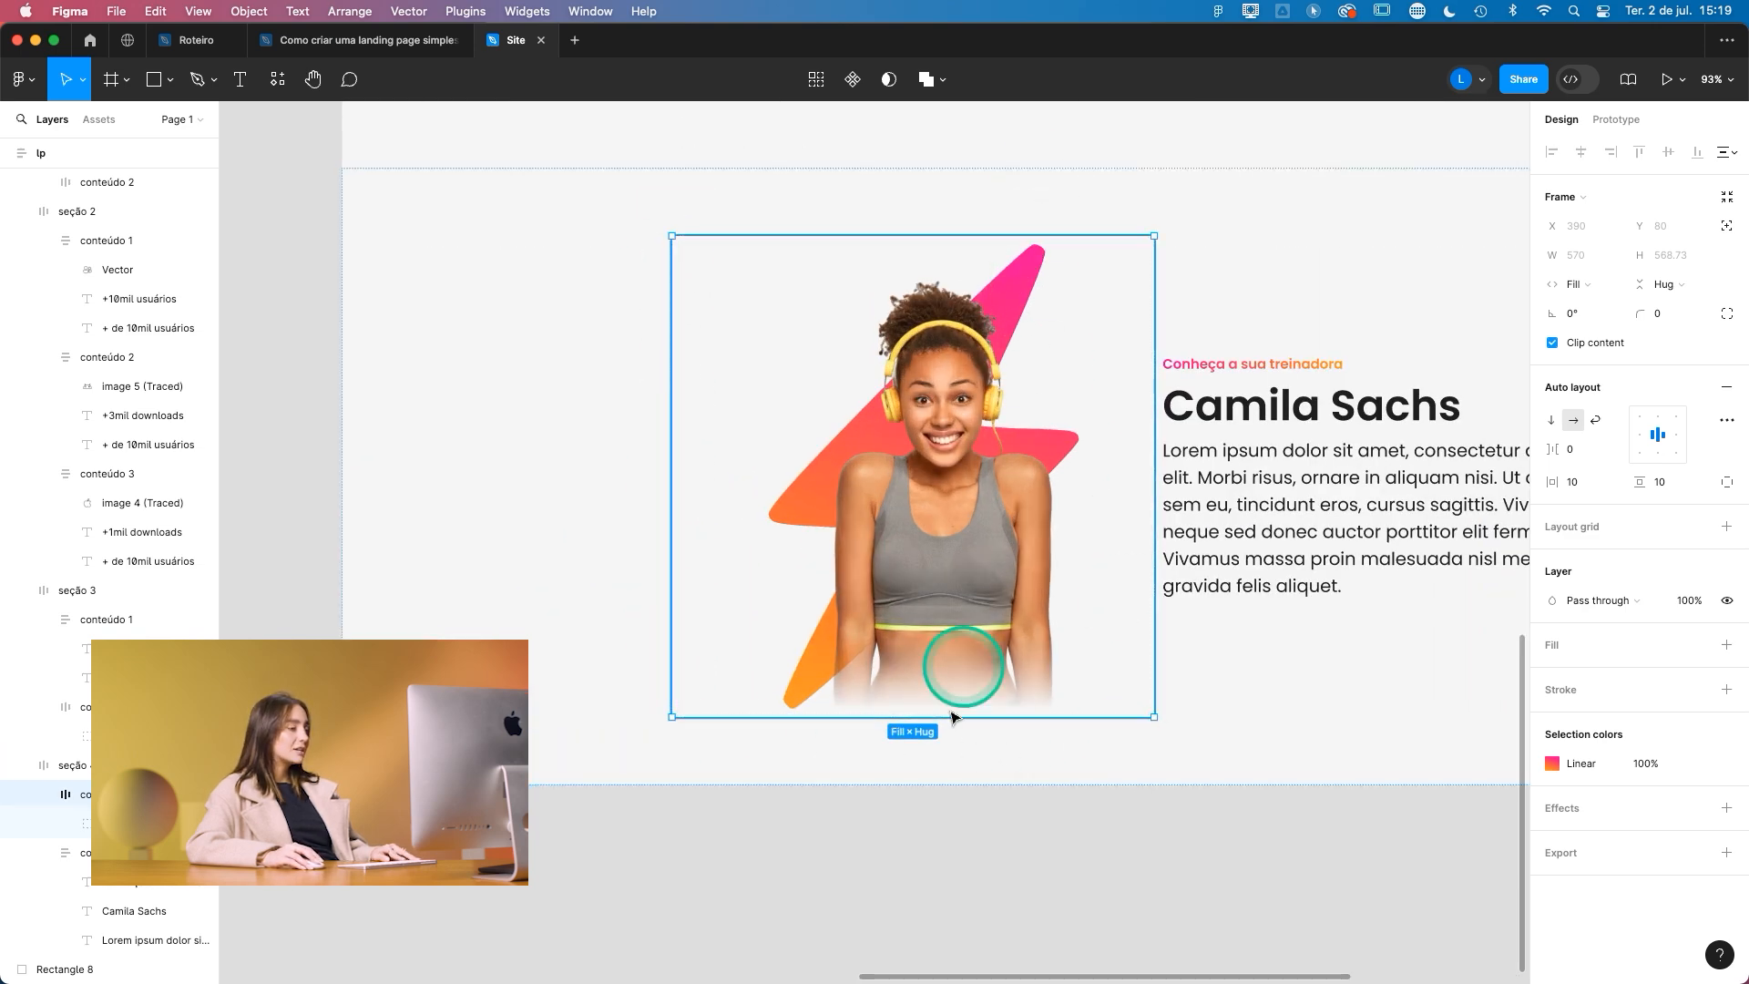
{"action": "scroll", "coordinate": [935, 736], "scroll_direction": "down", "scroll_amount": 5}
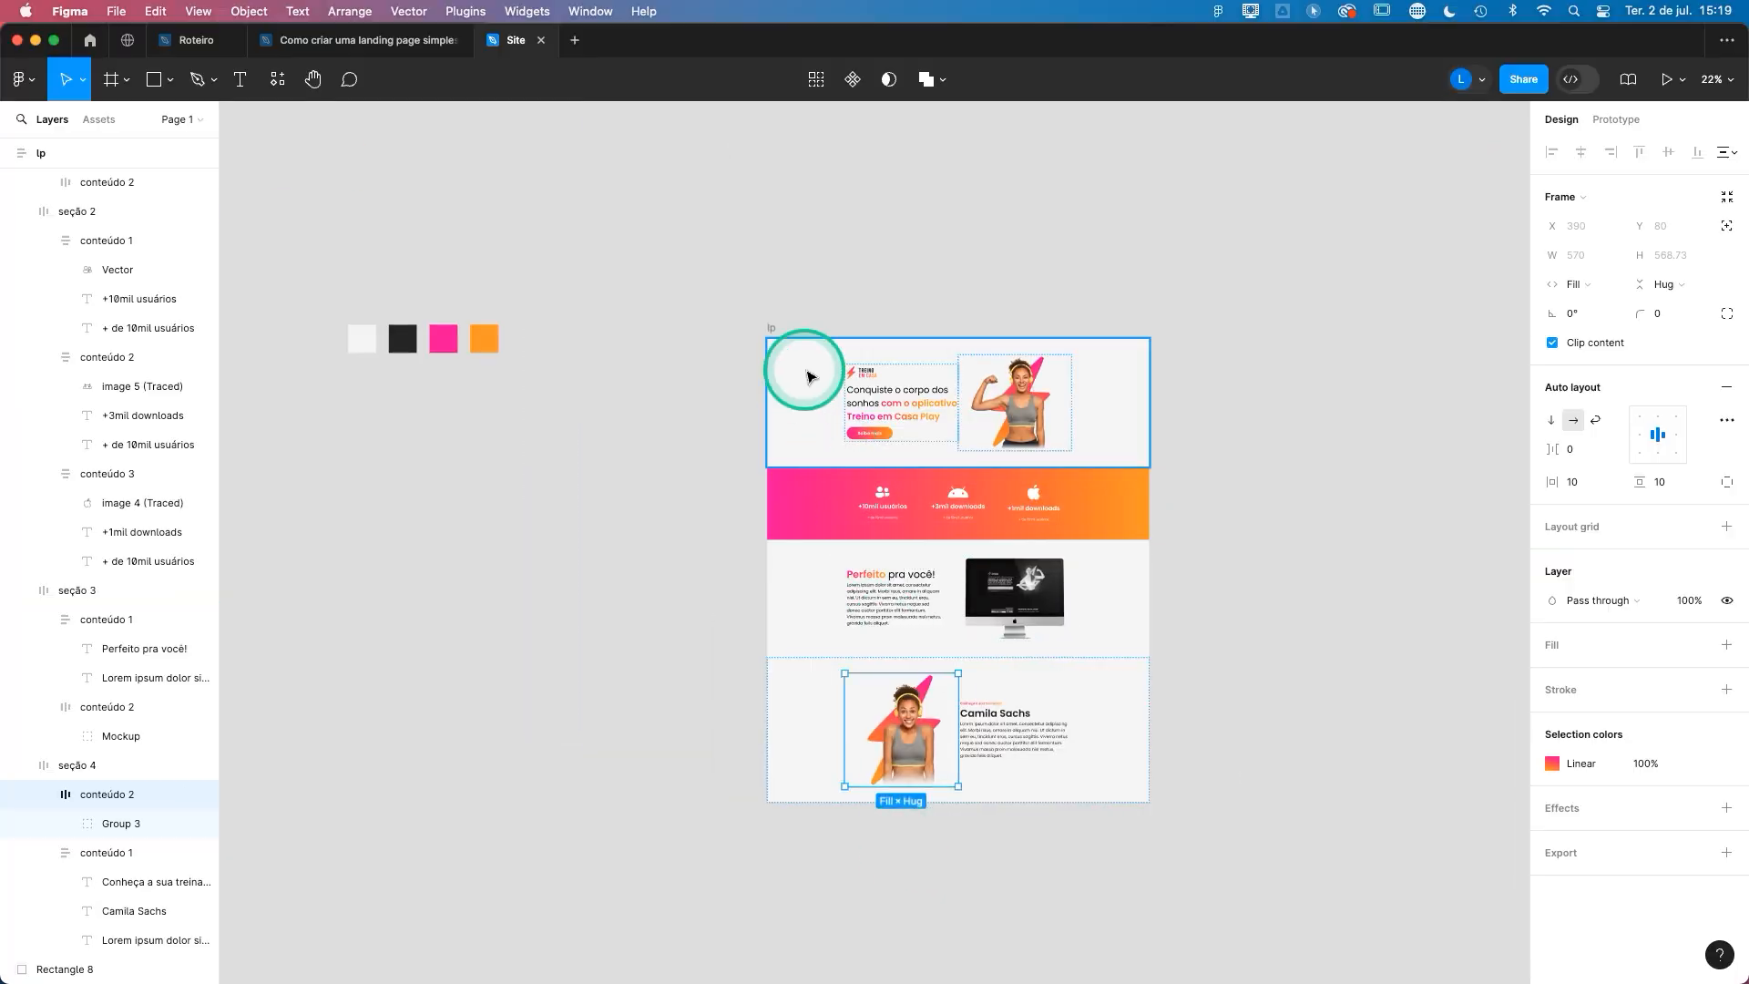
{"action": "left_click", "coordinate": [773, 330]}
{"action": "left_click", "coordinate": [1693, 563]}
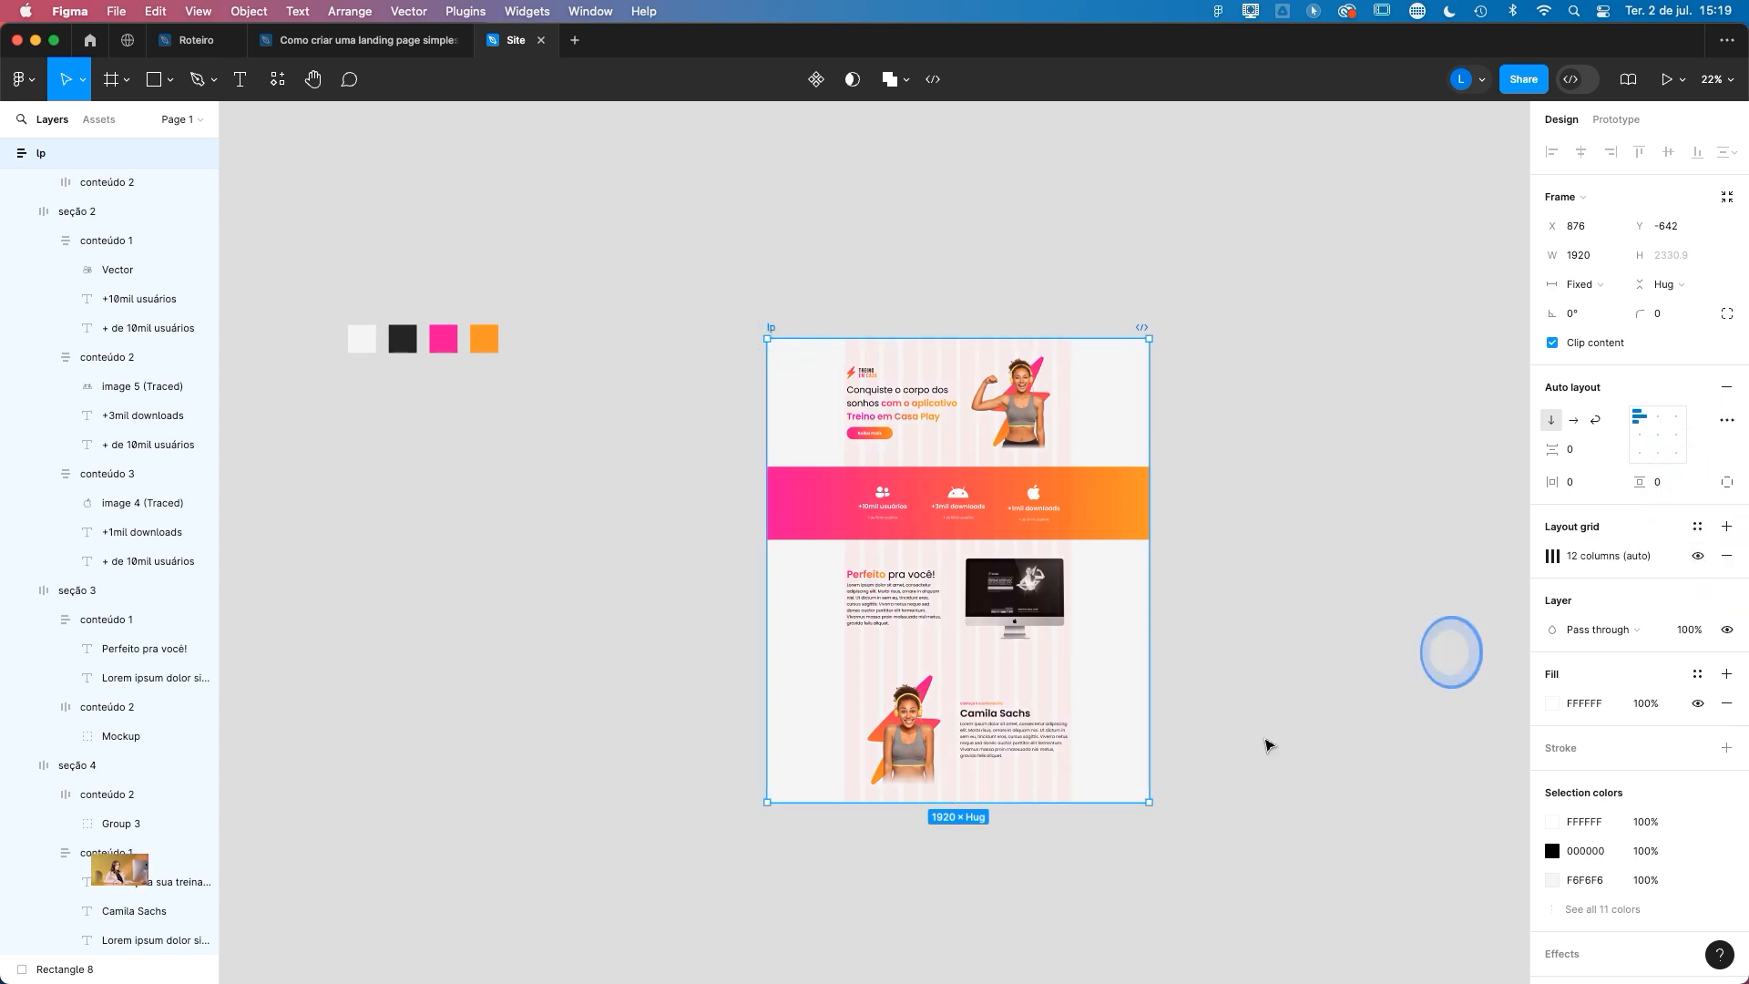
- Give the trainer image, Group 3, in seção 4 an absolute position and move it up to about X 34, Y -82
{"action": "scroll", "coordinate": [957, 774], "scroll_direction": "up", "scroll_amount": 10}
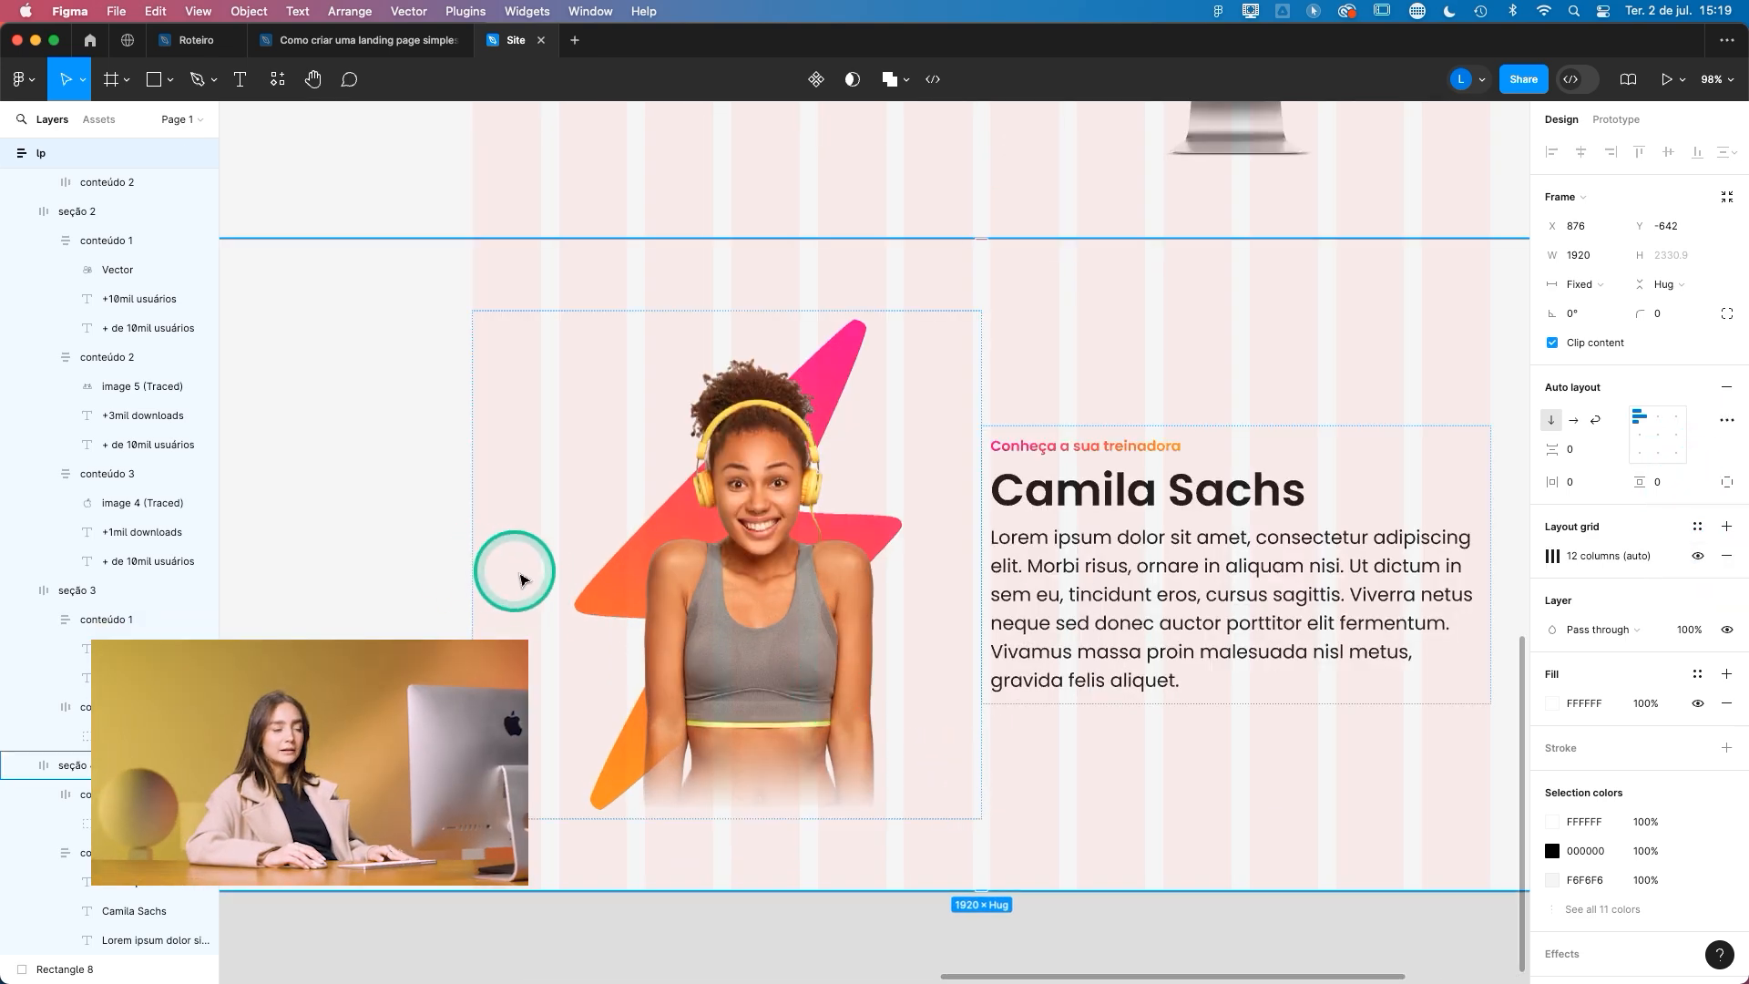
{"action": "double_click", "coordinate": [696, 550]}
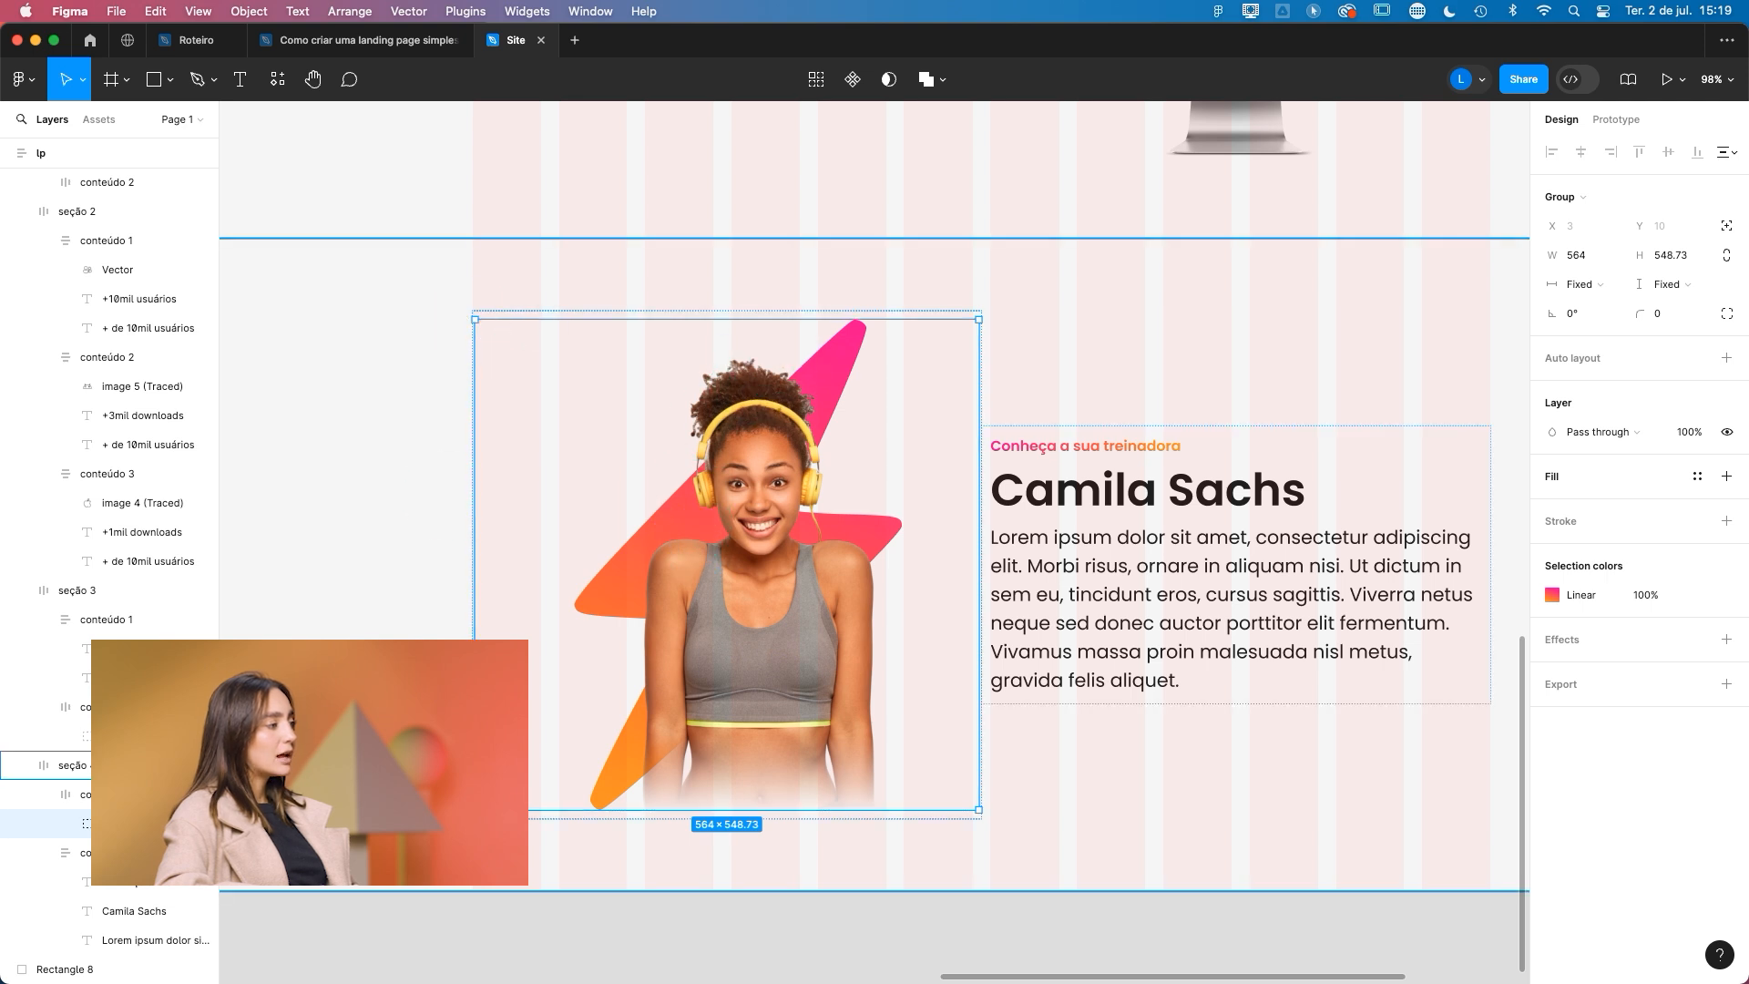
{"action": "left_click", "coordinate": [1726, 226]}
{"action": "left_click_drag", "start_coordinate": [772, 622], "coordinate": [813, 450]}
{"action": "left_click_drag", "start_coordinate": [789, 326], "coordinate": [789, 328]}
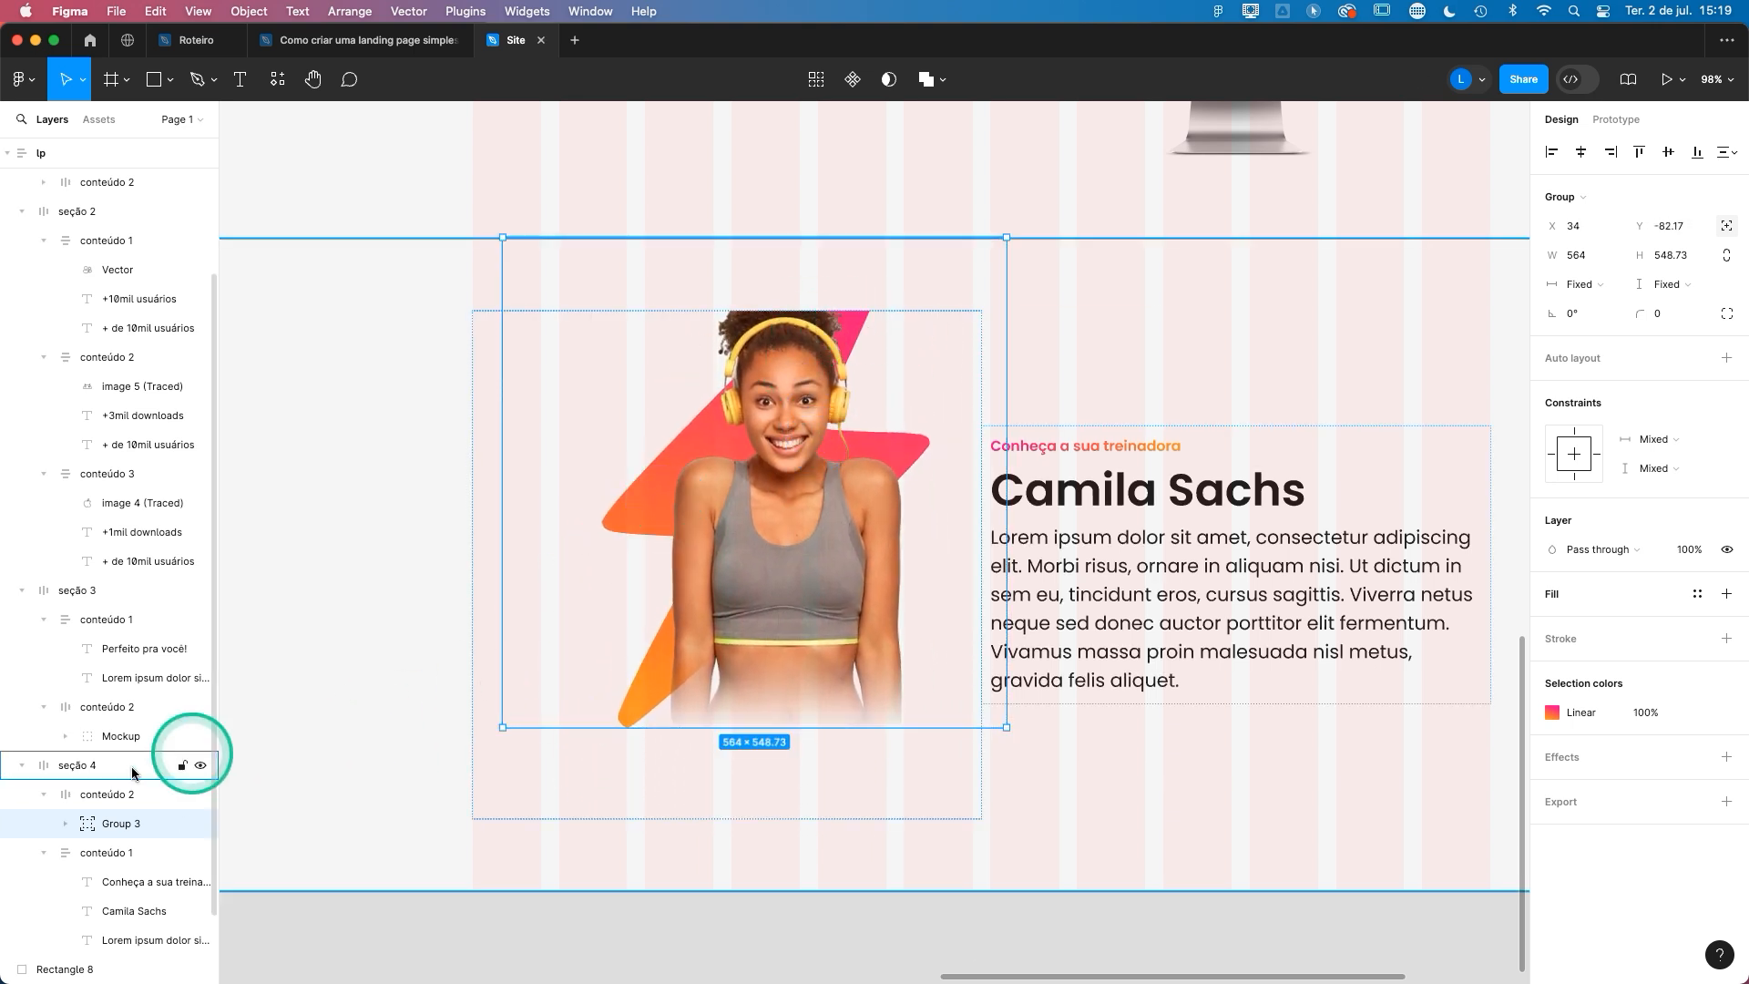
- Disable content clipping on conteúdo 2 of seção 4 and reposition the trainer image so its upper part overflows the frame
{"action": "left_click", "coordinate": [98, 796]}
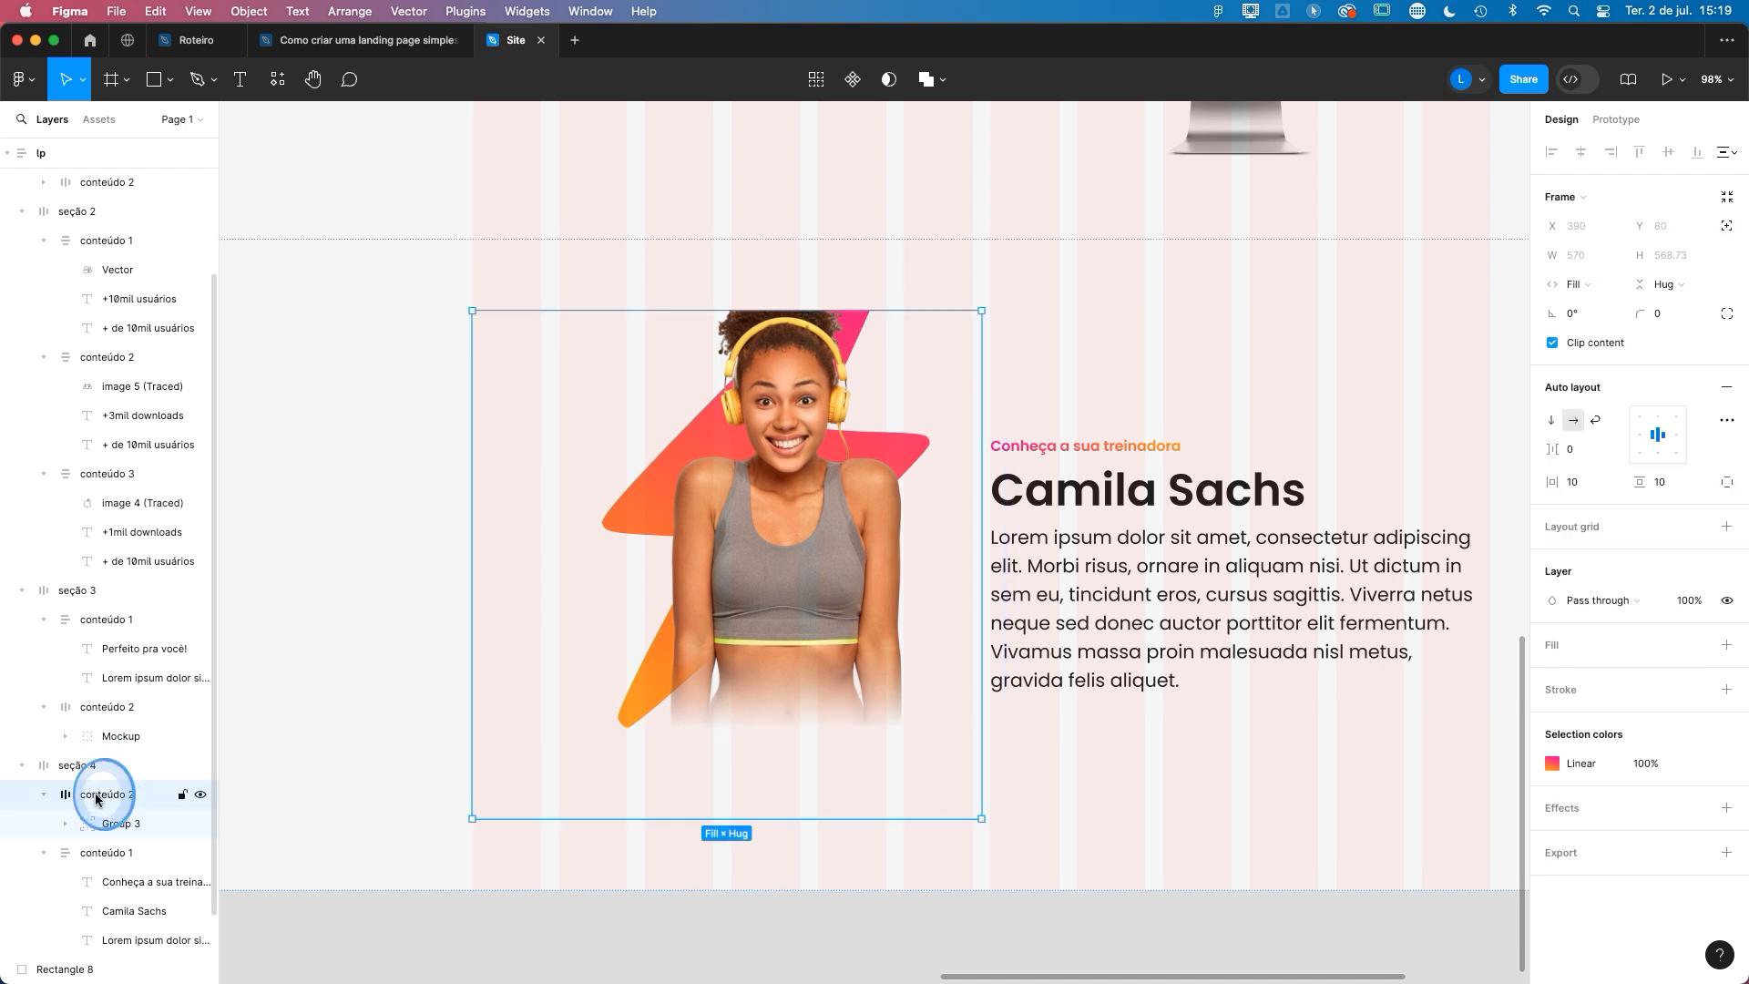
{"action": "left_click", "coordinate": [1553, 344]}
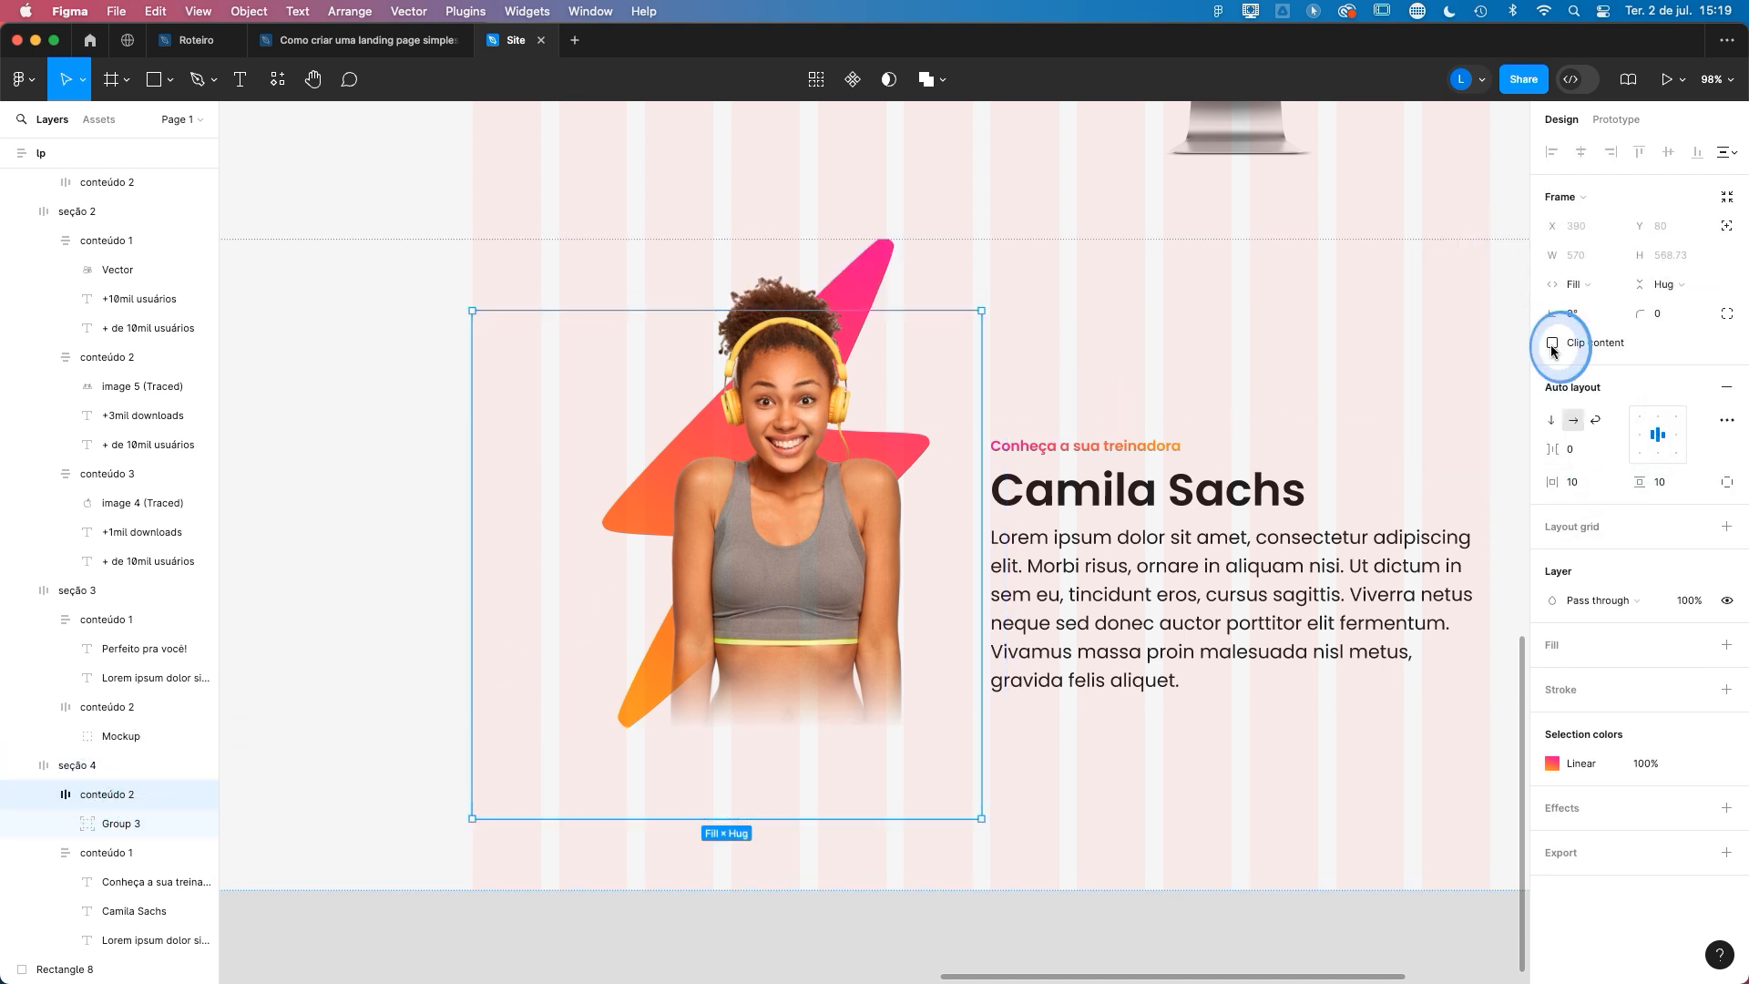
{"action": "left_click", "coordinate": [823, 434]}
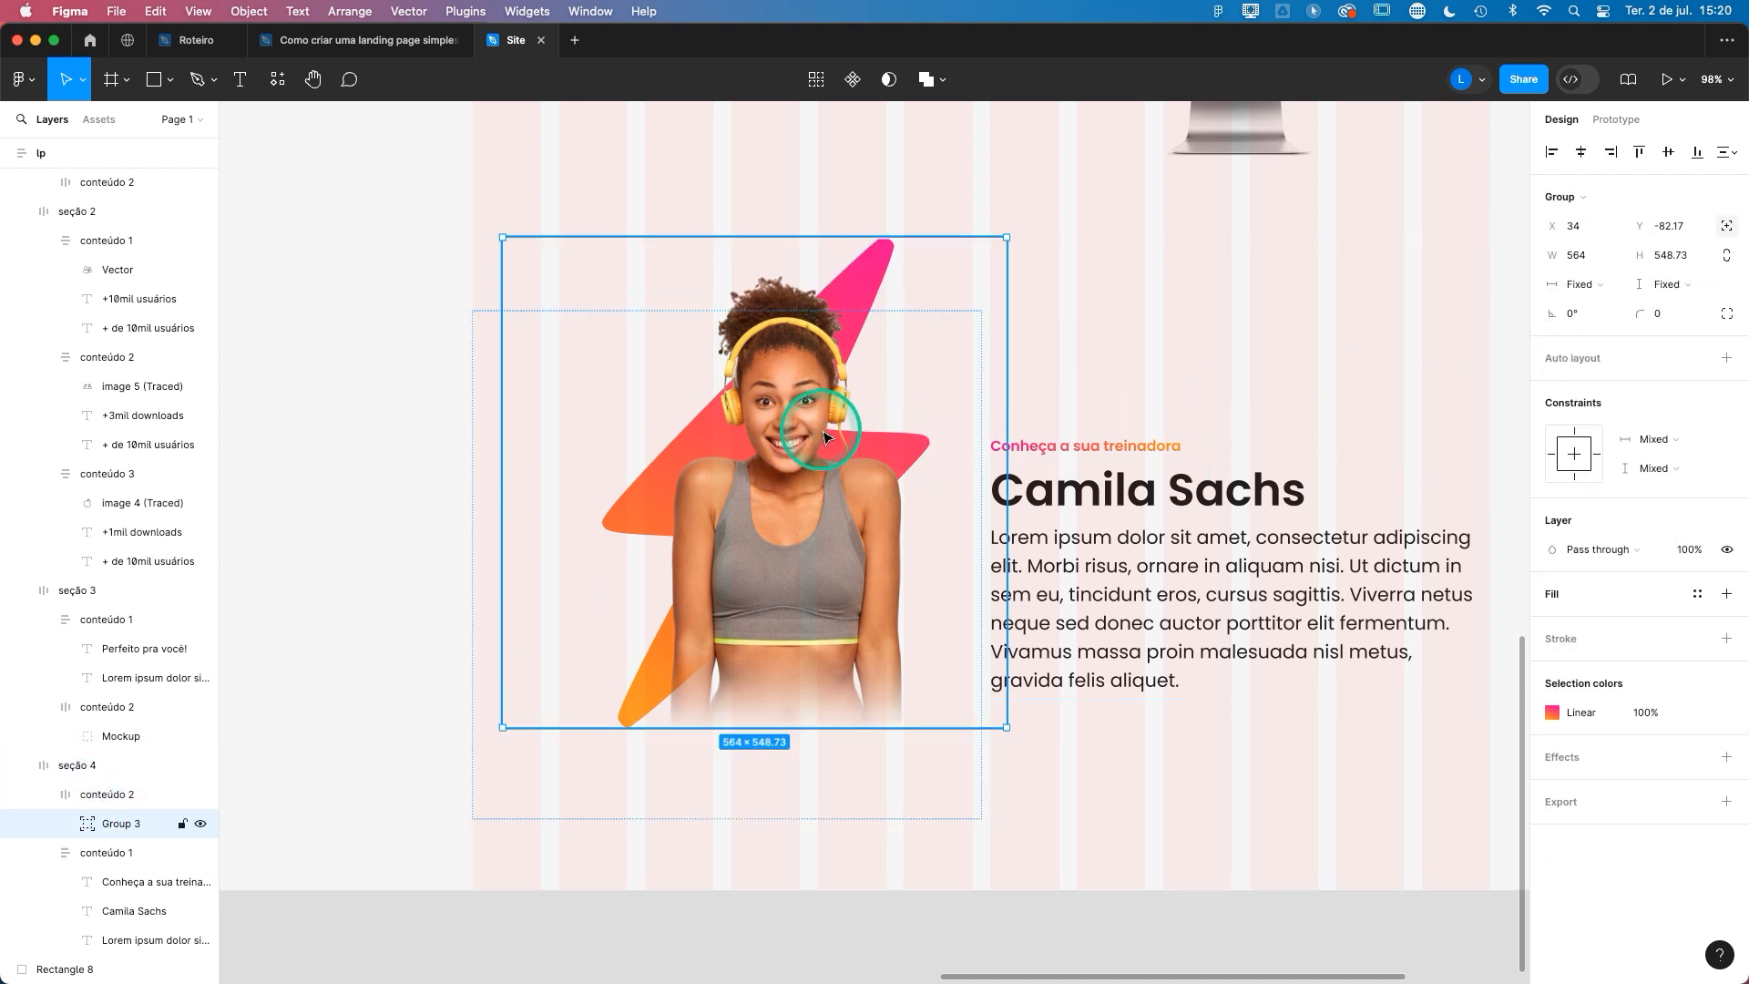
{"action": "left_click", "coordinate": [777, 471]}
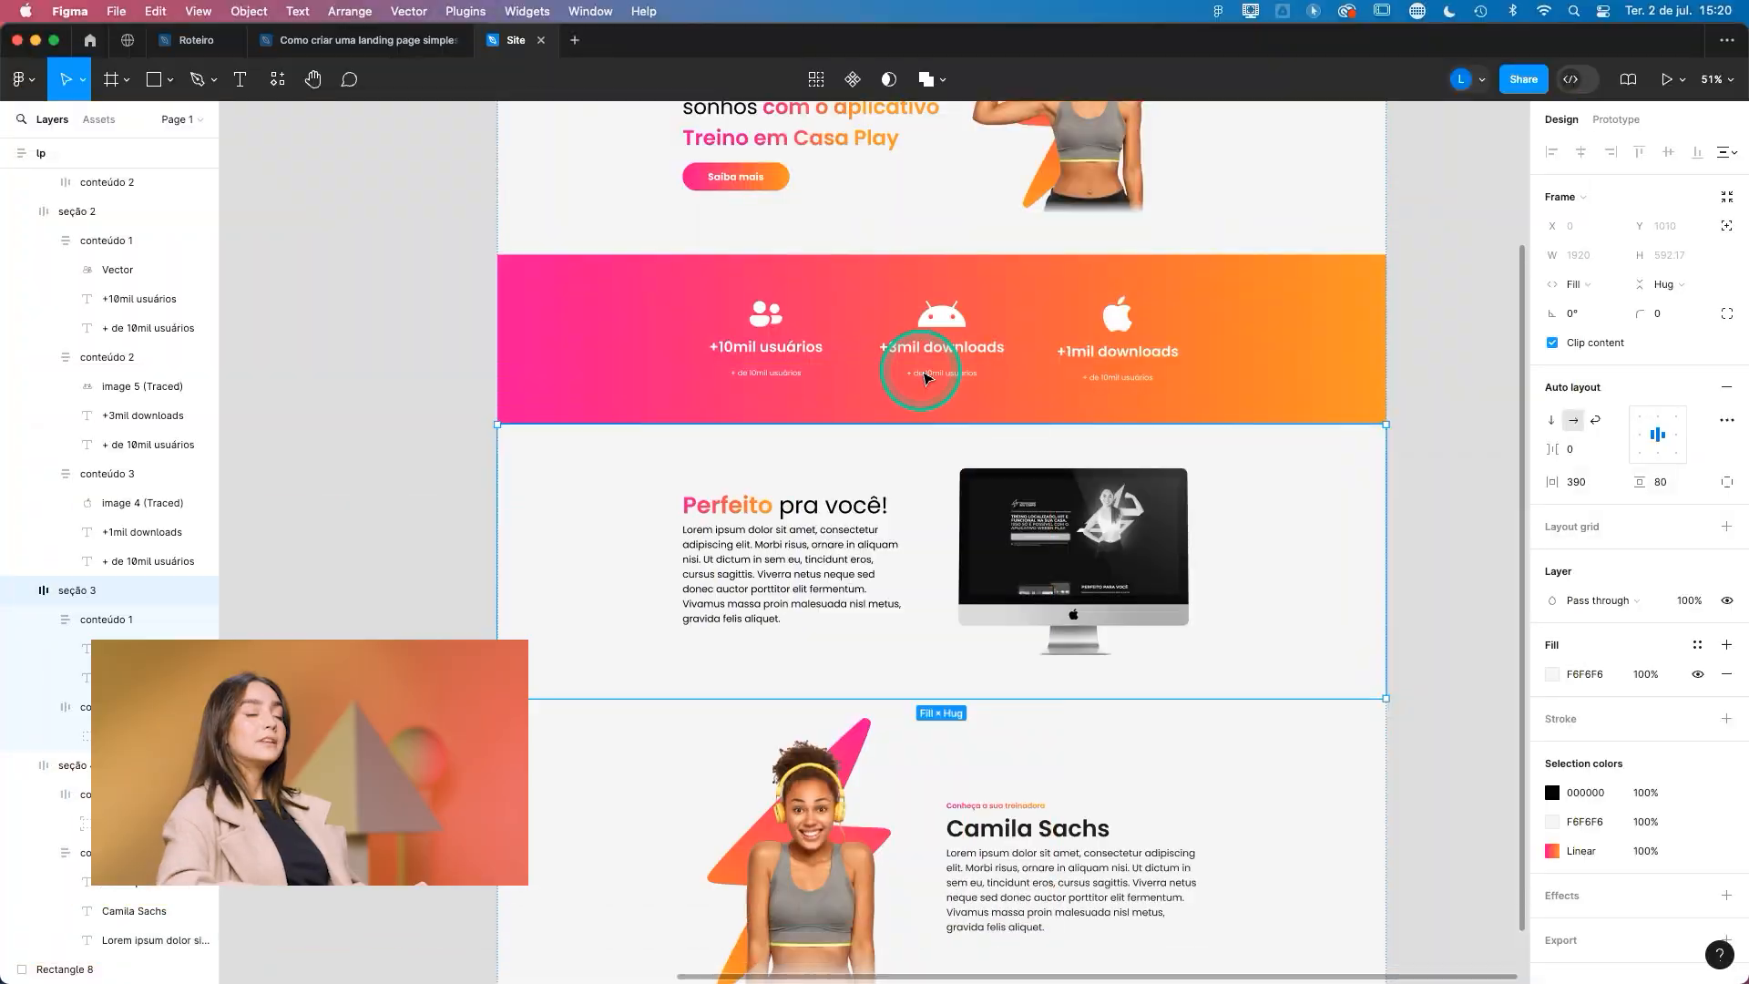
{"action": "scroll", "coordinate": [918, 371], "scroll_direction": "up", "scroll_amount": 5}
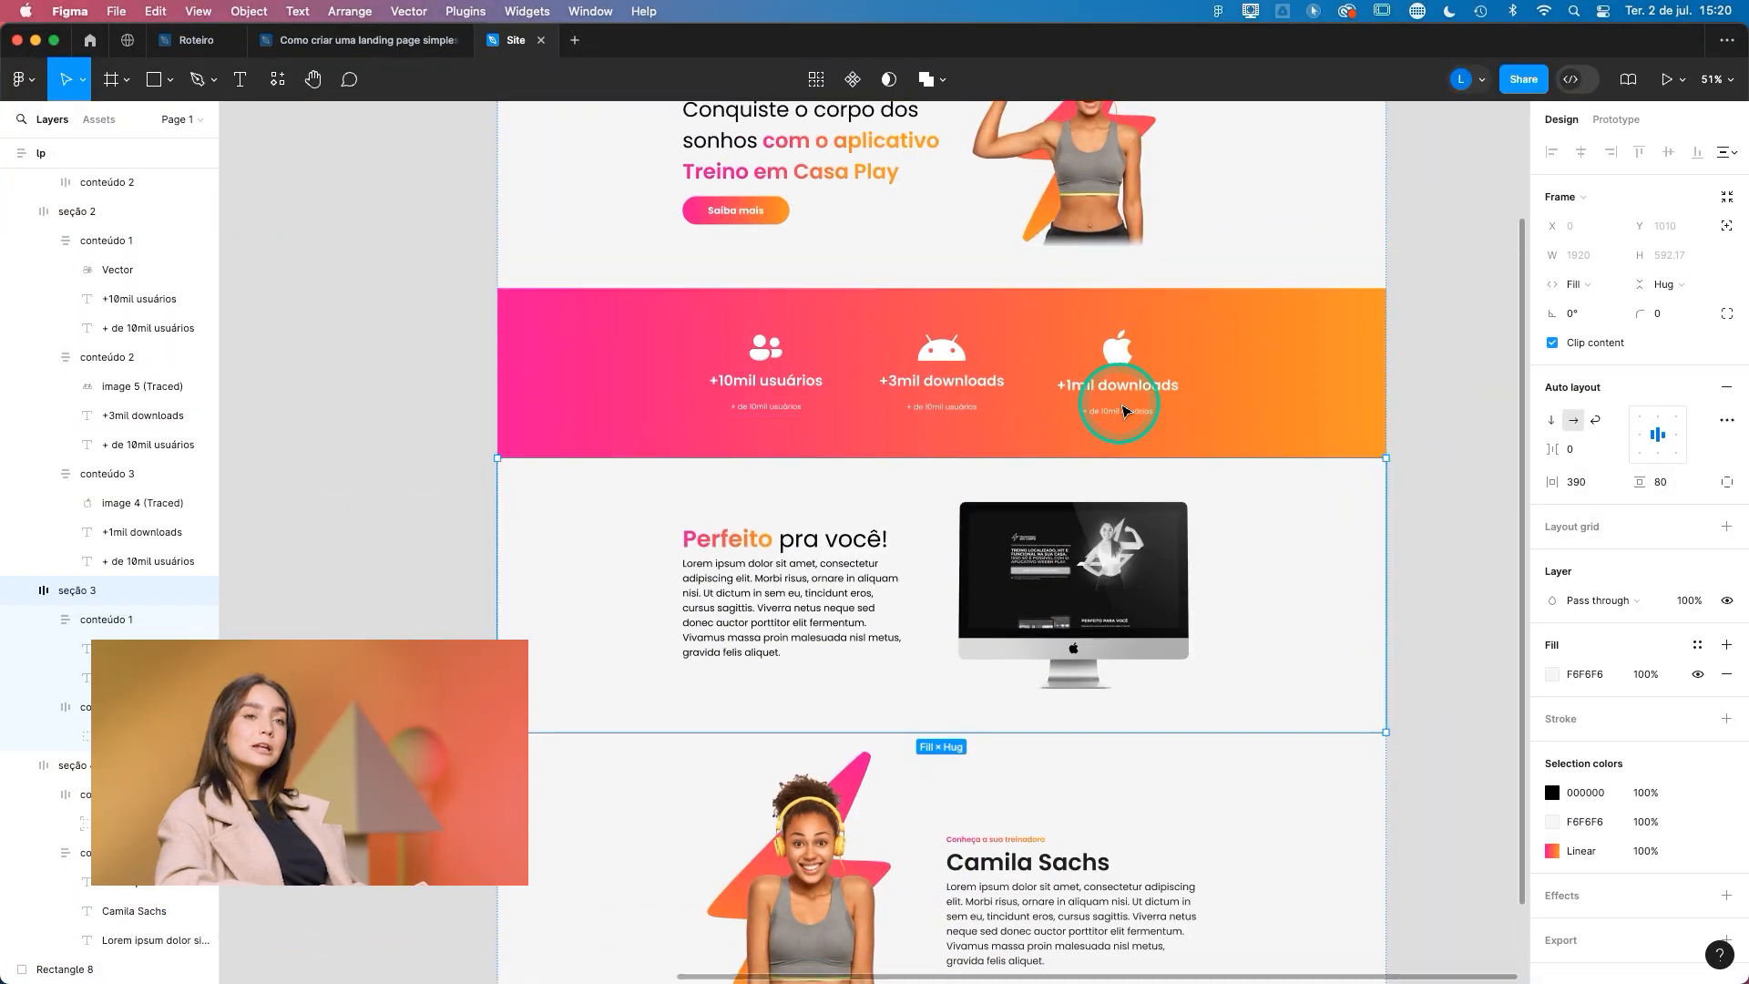
{"action": "scroll", "coordinate": [1203, 489], "scroll_direction": "down", "scroll_amount": 10}
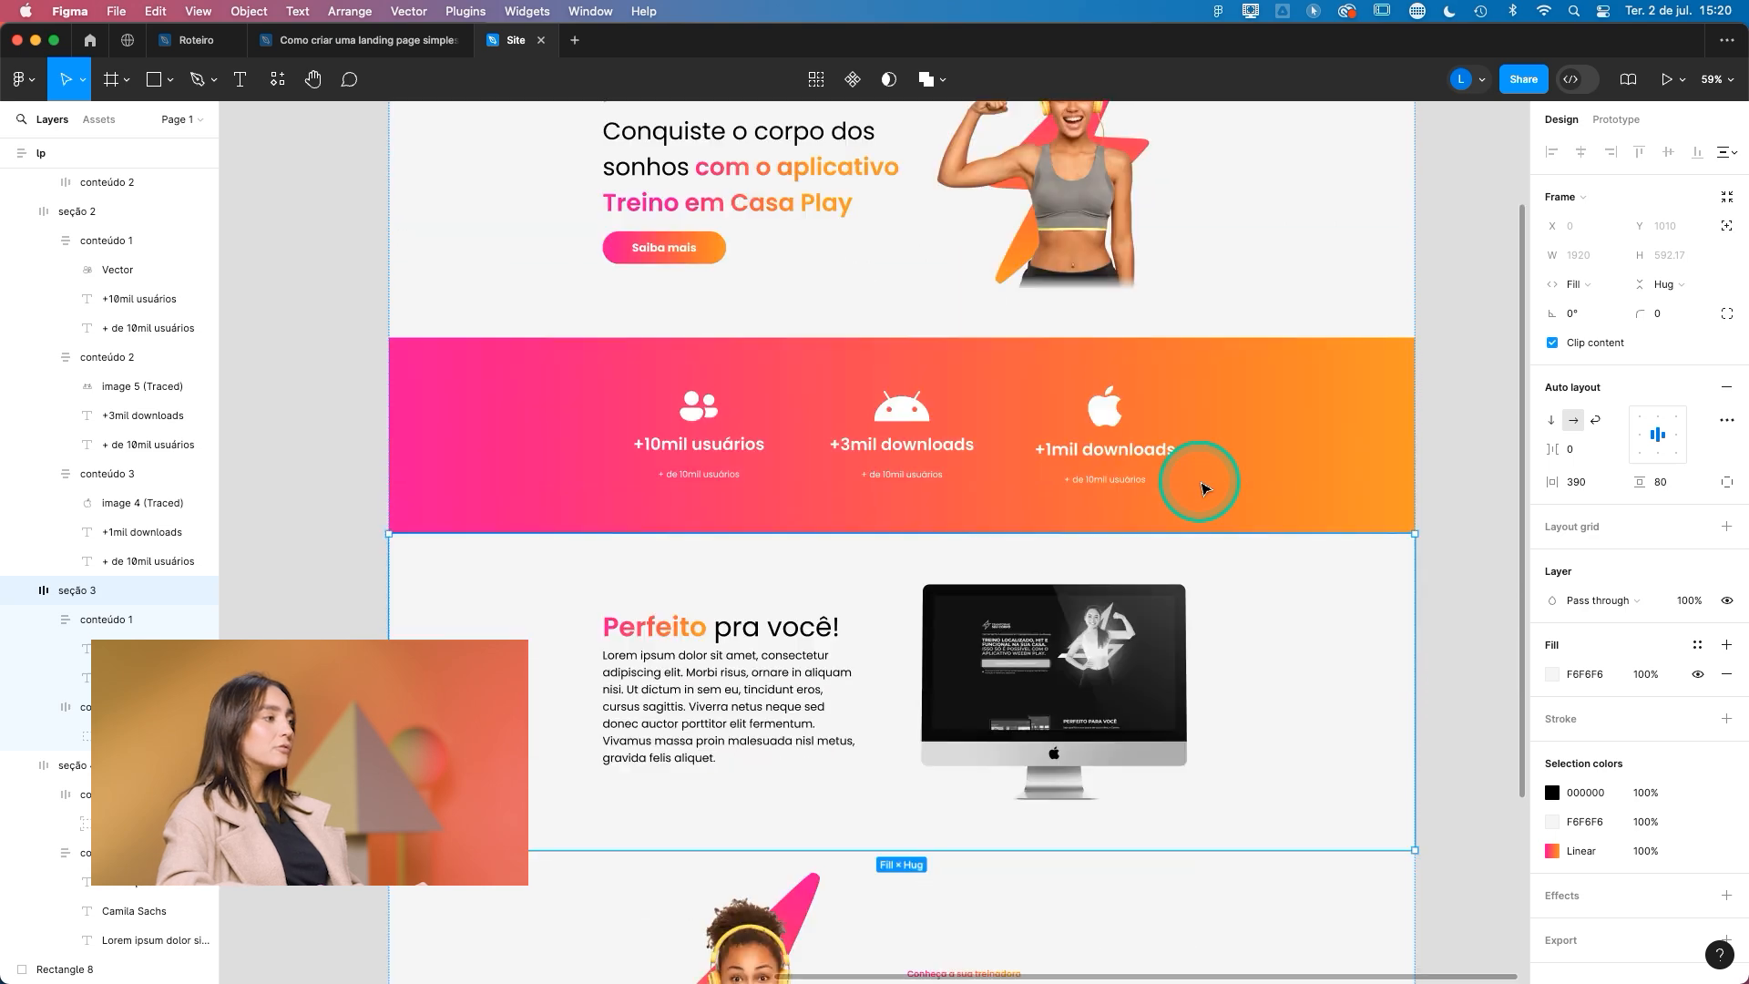
{"action": "scroll", "coordinate": [1203, 489], "scroll_direction": "up", "scroll_amount": 8}
{"action": "scroll", "coordinate": [1203, 489], "scroll_direction": "down", "scroll_amount": 3}
{"action": "scroll", "coordinate": [1203, 489], "scroll_direction": "down", "scroll_amount": 4}
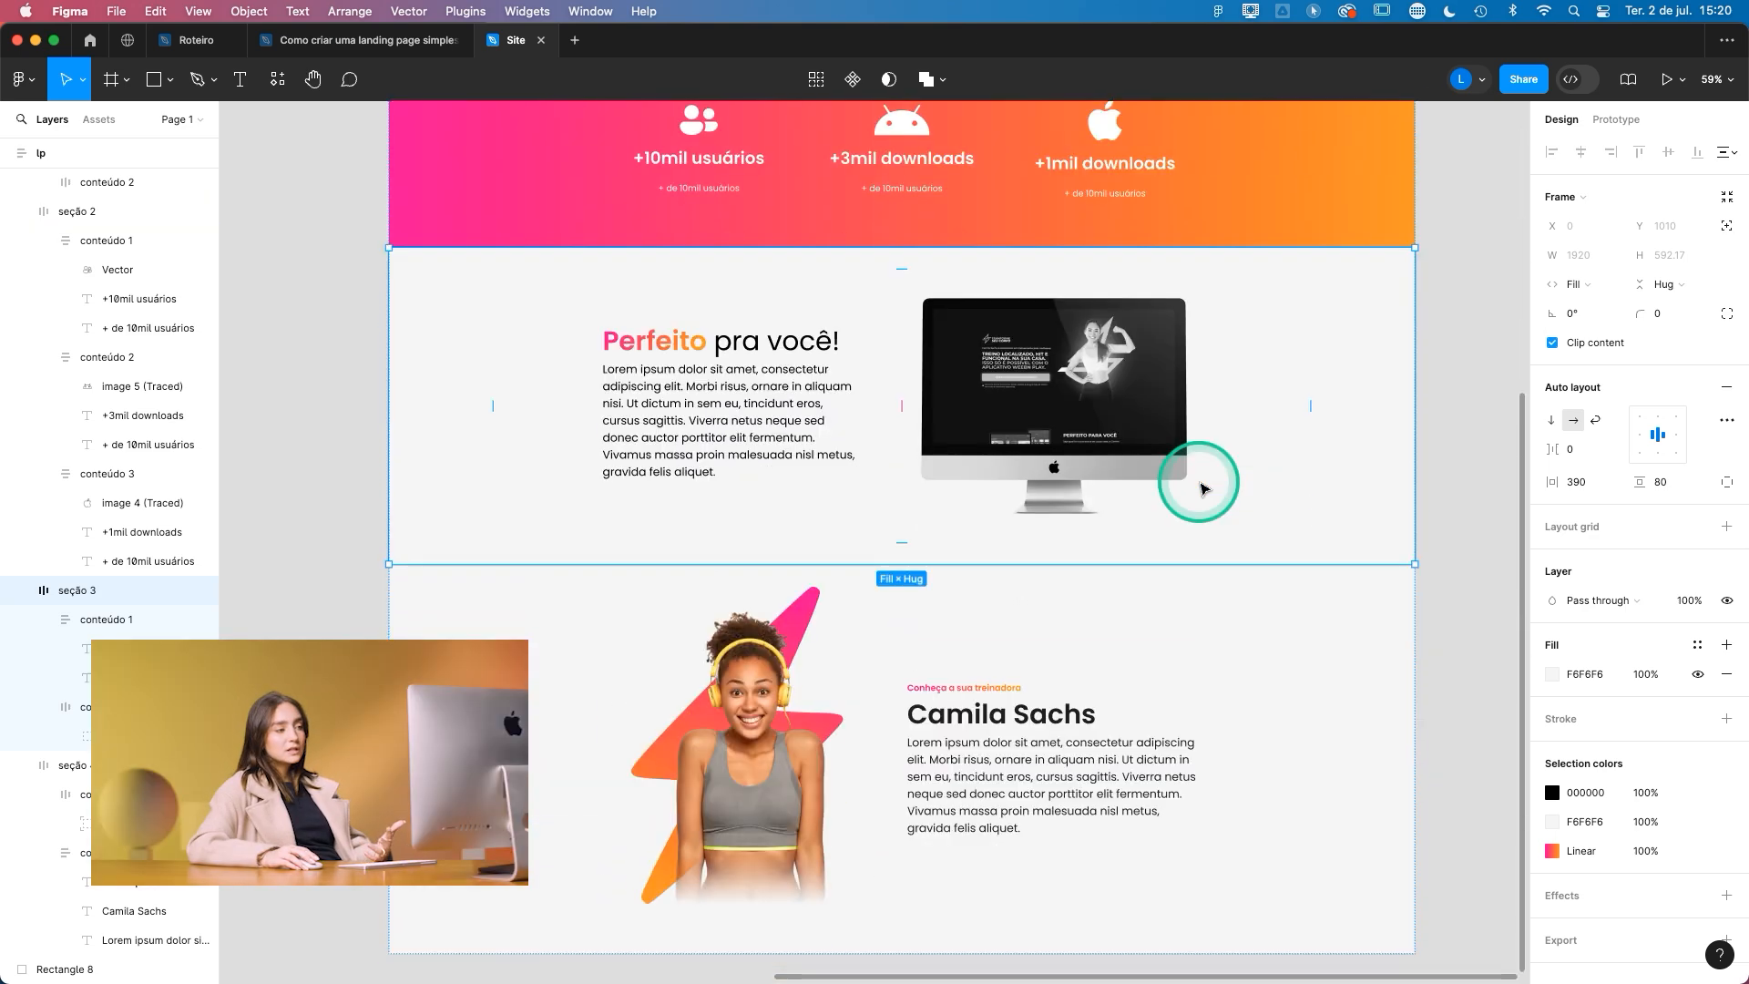